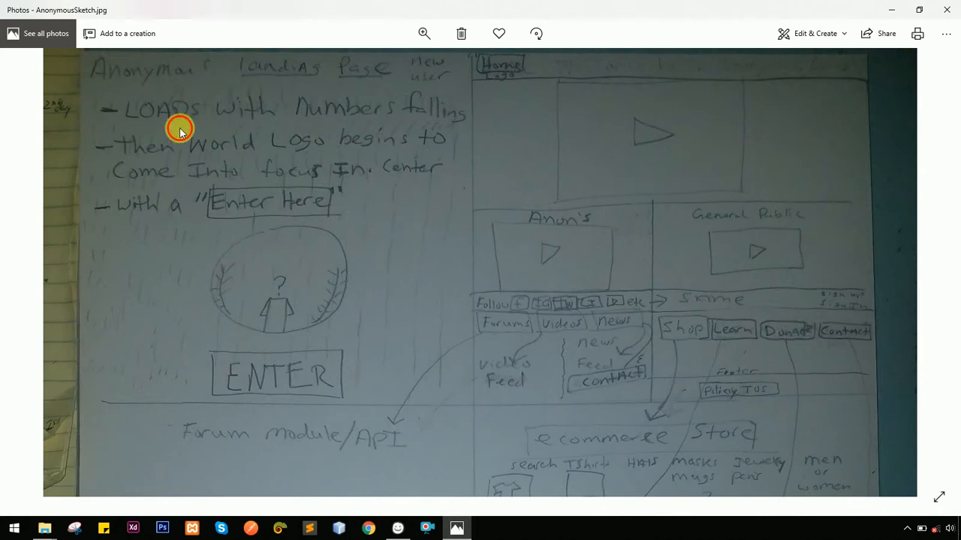
Examine the hand-drawn website sketch from the landing and home pages through the ecommerce store to the Donate section
{"action": "left_click_drag", "start_coordinate": [179, 129], "coordinate": [311, 118]}
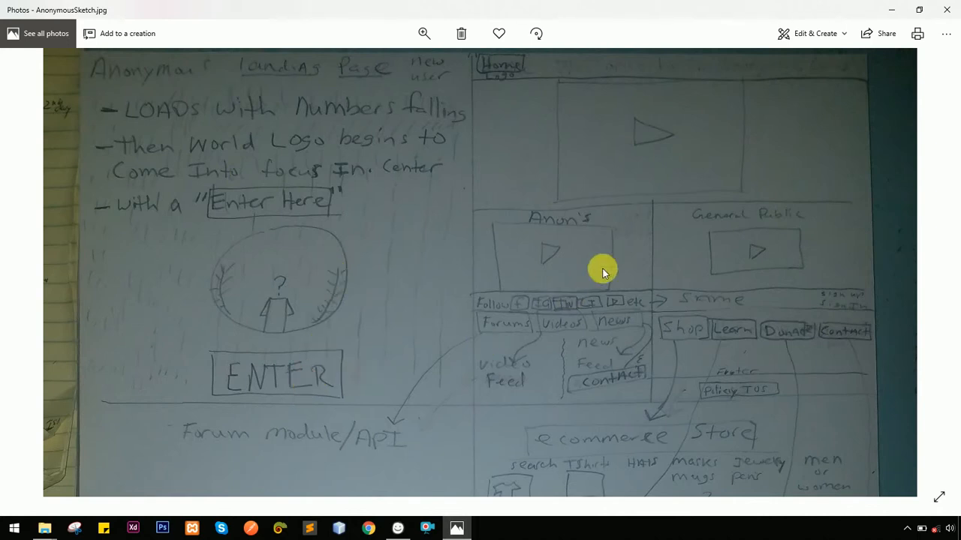
{"action": "left_click_drag", "start_coordinate": [602, 269], "coordinate": [430, 259]}
{"action": "left_click_drag", "start_coordinate": [568, 345], "coordinate": [529, 272]}
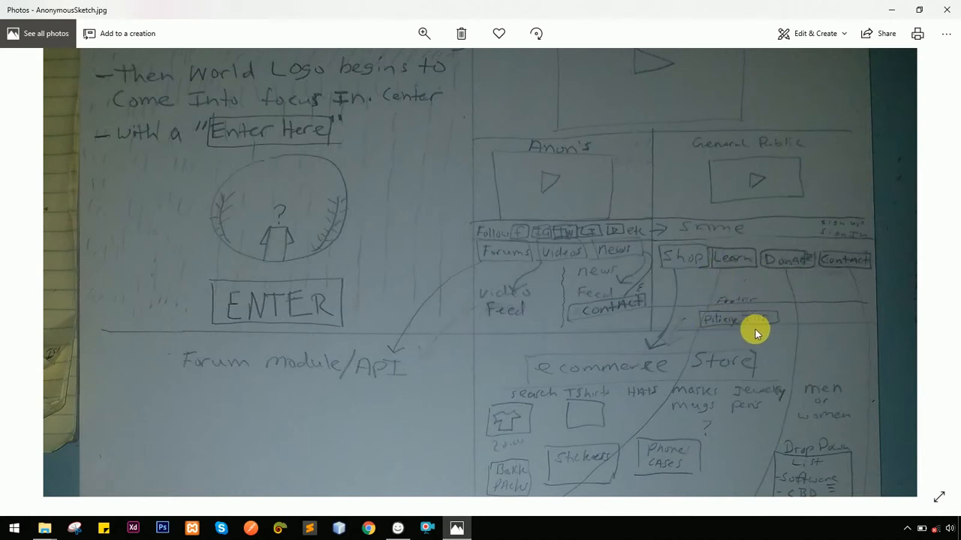
{"action": "mouse_move", "coordinate": [723, 340]}
{"action": "left_mouse_down"}
{"action": "mouse_move", "coordinate": [718, 210]}
{"action": "mouse_move", "coordinate": [732, 275]}
{"action": "mouse_move", "coordinate": [556, 162]}
{"action": "left_mouse_up"}
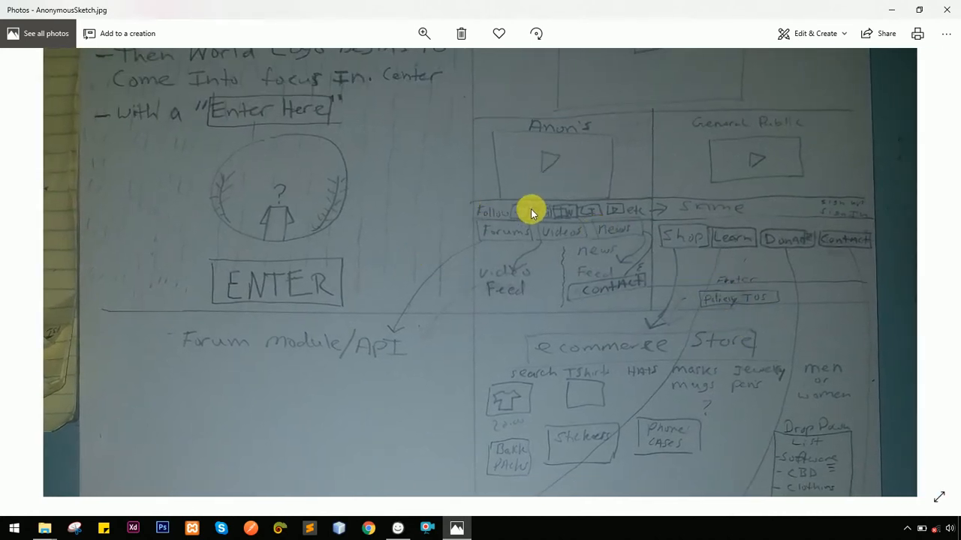
{"action": "left_click_drag", "start_coordinate": [678, 308], "coordinate": [654, 193]}
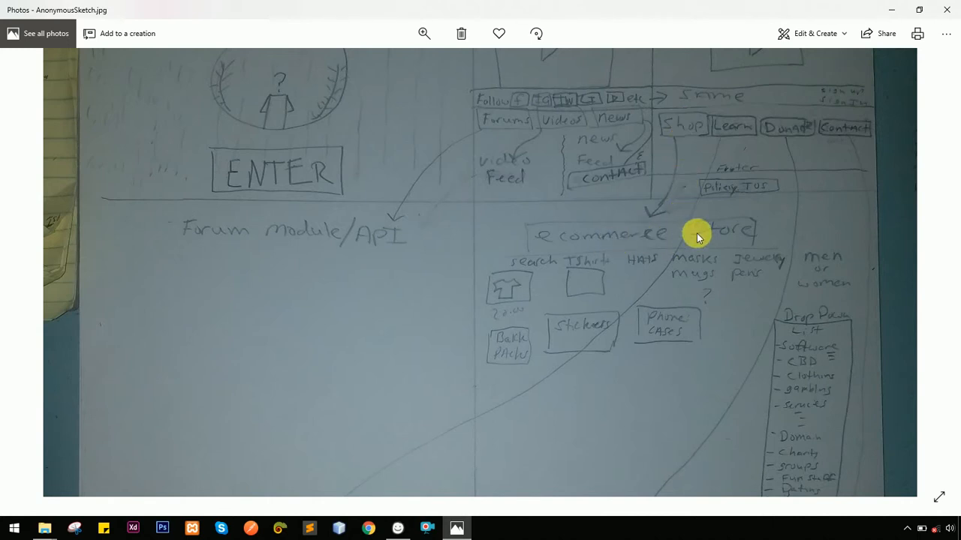
{"action": "left_click_drag", "start_coordinate": [723, 270], "coordinate": [722, 242]}
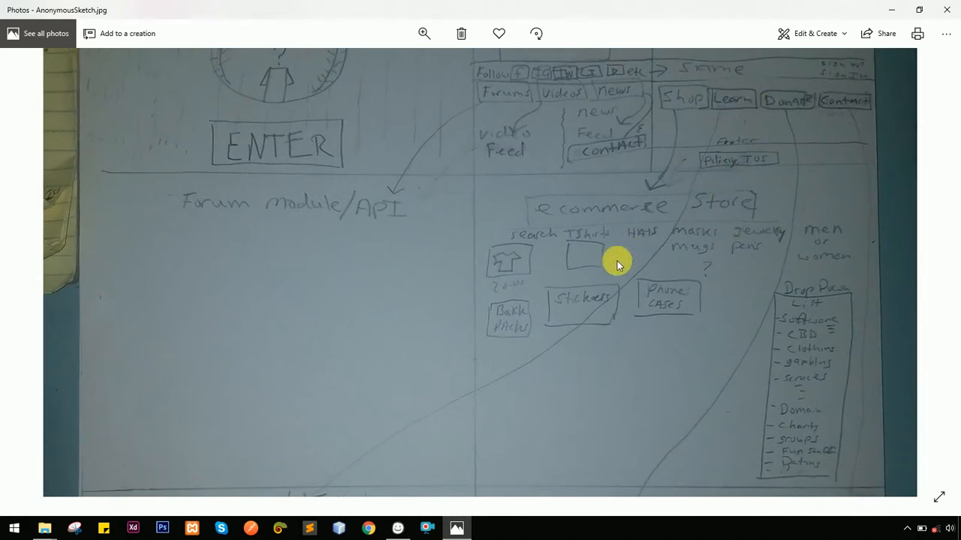
{"action": "left_click_drag", "start_coordinate": [631, 244], "coordinate": [715, 149]}
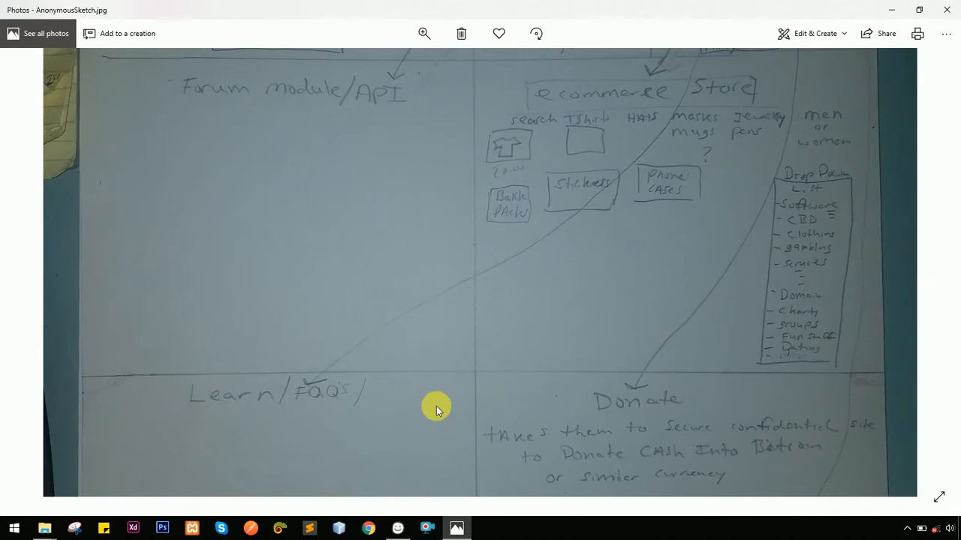
{"action": "left_click_drag", "start_coordinate": [609, 275], "coordinate": [617, 325]}
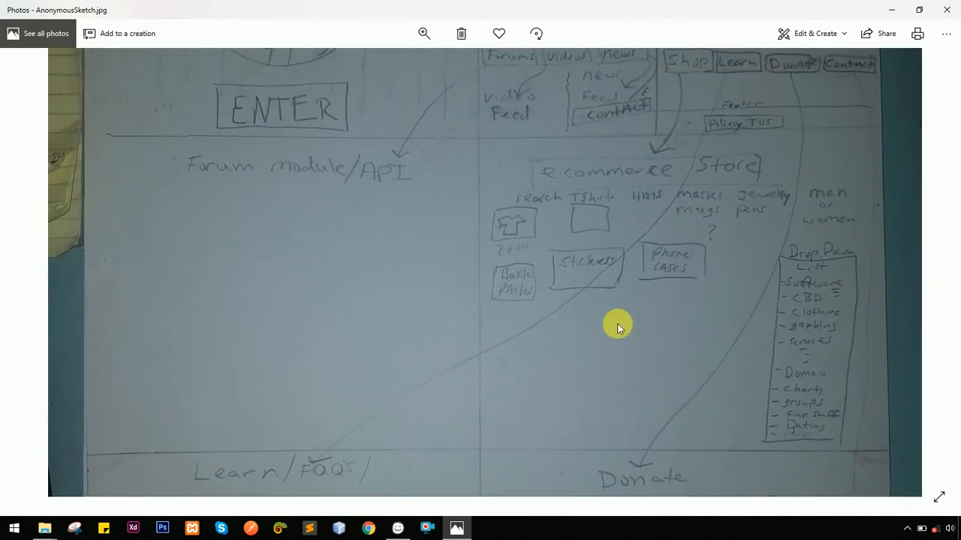
{"action": "left_click_drag", "start_coordinate": [719, 204], "coordinate": [647, 81]}
{"action": "left_click_drag", "start_coordinate": [658, 375], "coordinate": [640, 309]}
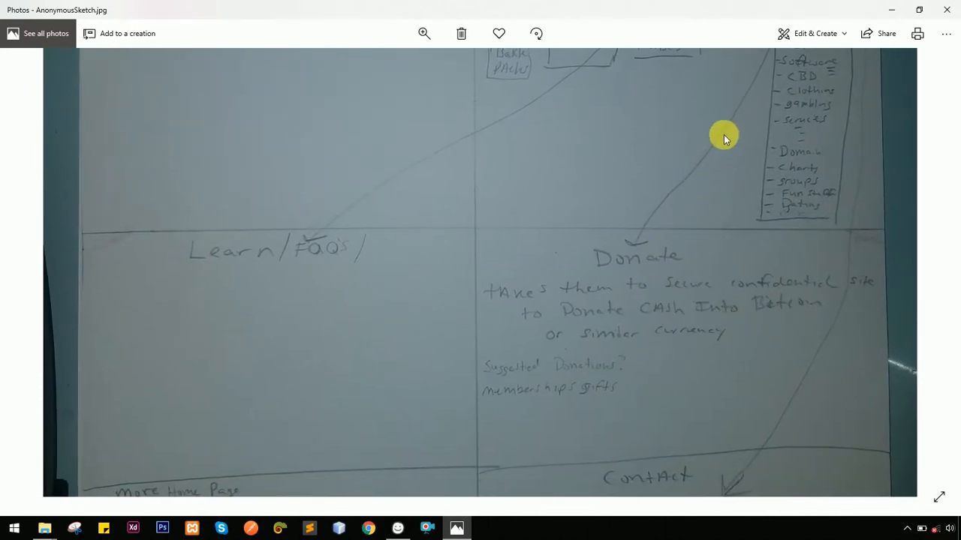
Trace the sketch's Contact link from the general public menu to the Contact section and check its form fields
{"action": "left_click_drag", "start_coordinate": [731, 124], "coordinate": [721, 316]}
{"action": "left_click_drag", "start_coordinate": [727, 206], "coordinate": [761, 296]}
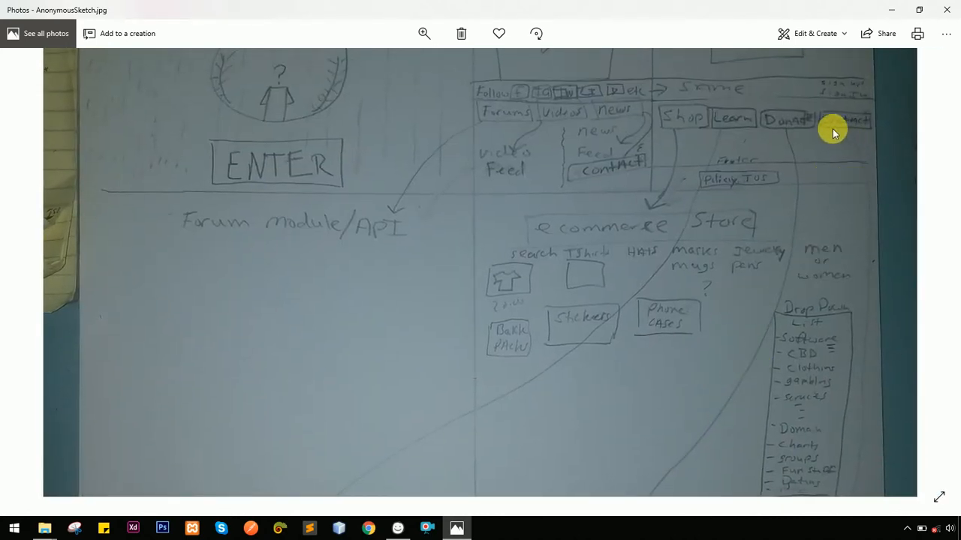
{"action": "left_click_drag", "start_coordinate": [846, 253], "coordinate": [789, 81]}
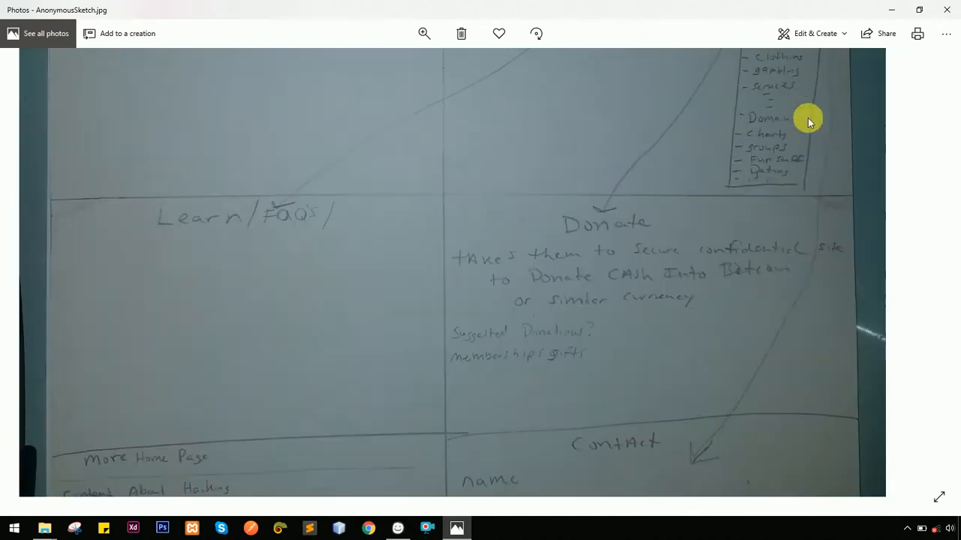
{"action": "left_click_drag", "start_coordinate": [762, 327], "coordinate": [761, 254]}
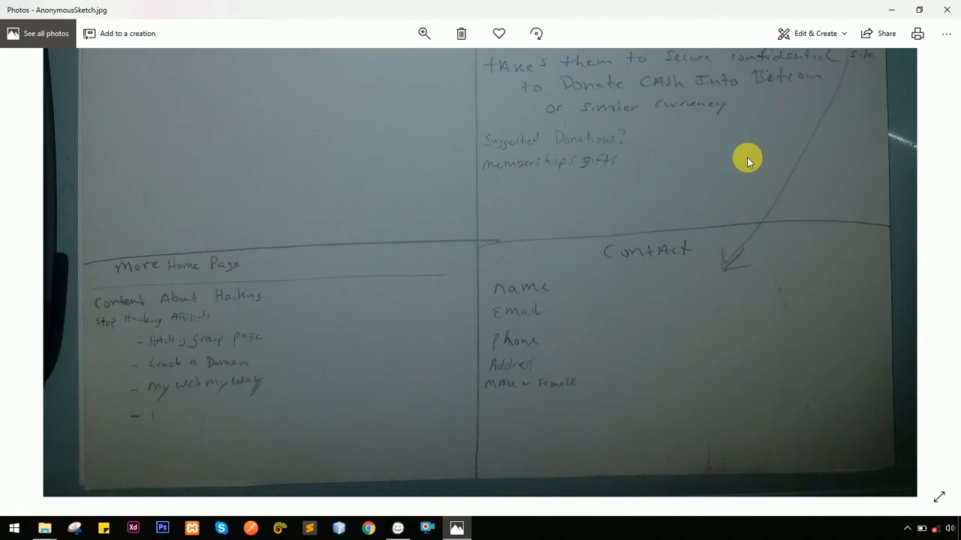
{"action": "left_click_drag", "start_coordinate": [746, 162], "coordinate": [757, 324]}
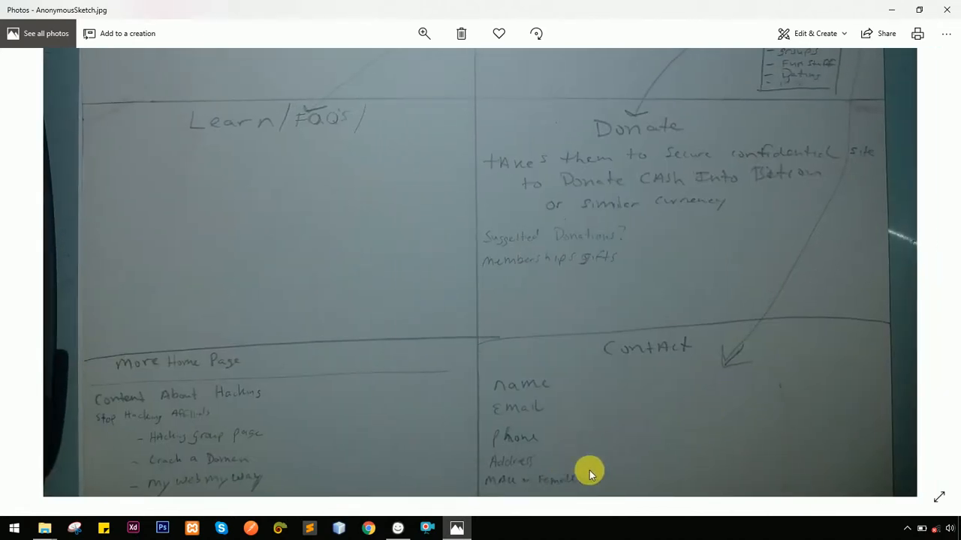
{"action": "mouse_move", "coordinate": [698, 142]}
{"action": "left_mouse_down"}
{"action": "mouse_move", "coordinate": [815, 236]}
{"action": "mouse_move", "coordinate": [611, 229]}
{"action": "mouse_move", "coordinate": [734, 266]}
{"action": "mouse_move", "coordinate": [759, 318]}
{"action": "left_mouse_up"}
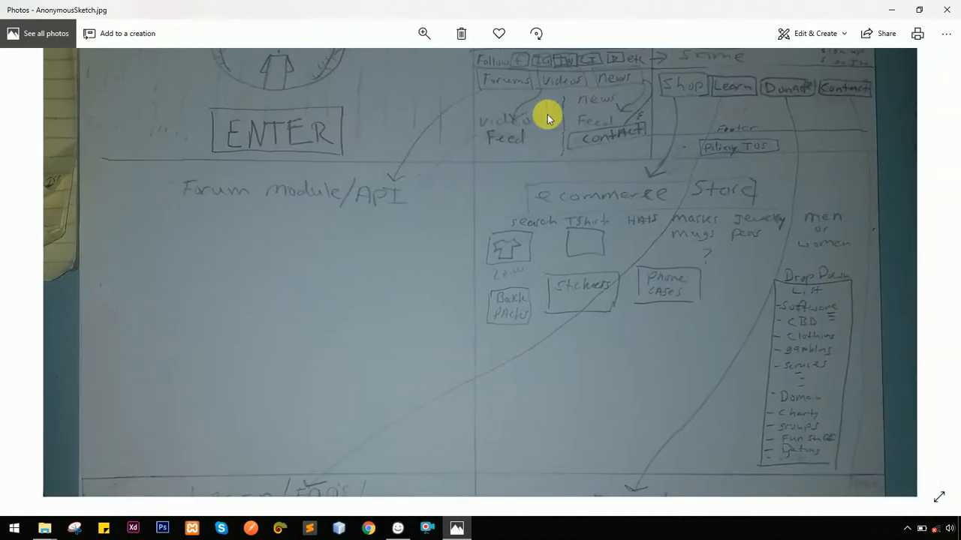
Review the sketch's Forum module, Learn/FAQ's and More Home Page sections, returning to the landing page
{"action": "left_click_drag", "start_coordinate": [470, 114], "coordinate": [542, 180]}
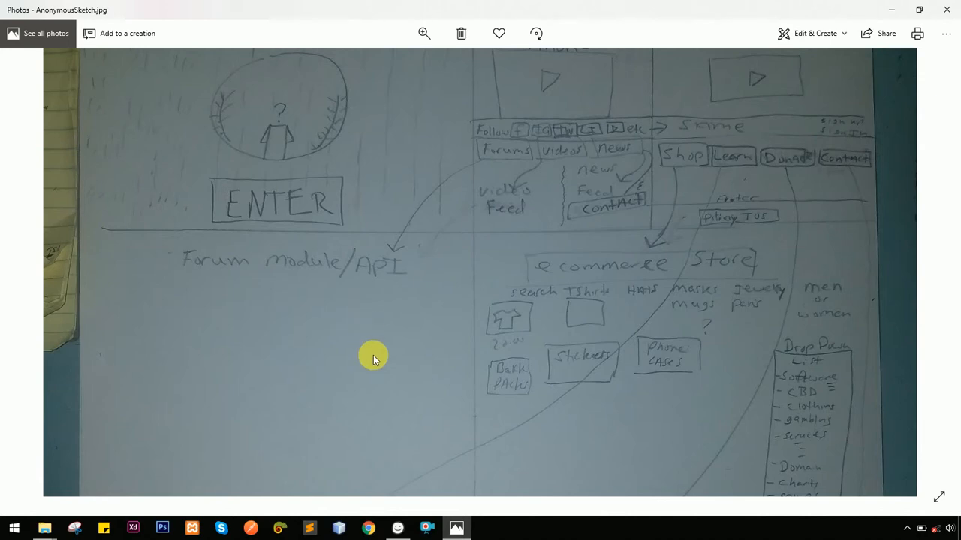
{"action": "left_click_drag", "start_coordinate": [373, 355], "coordinate": [445, 343]}
{"action": "mouse_move", "coordinate": [385, 276]}
{"action": "left_mouse_down"}
{"action": "mouse_move", "coordinate": [452, 260]}
{"action": "mouse_move", "coordinate": [536, 140]}
{"action": "left_mouse_up"}
{"action": "mouse_move", "coordinate": [493, 240]}
{"action": "left_mouse_down"}
{"action": "mouse_move", "coordinate": [494, 216]}
{"action": "mouse_move", "coordinate": [497, 332]}
{"action": "left_mouse_up"}
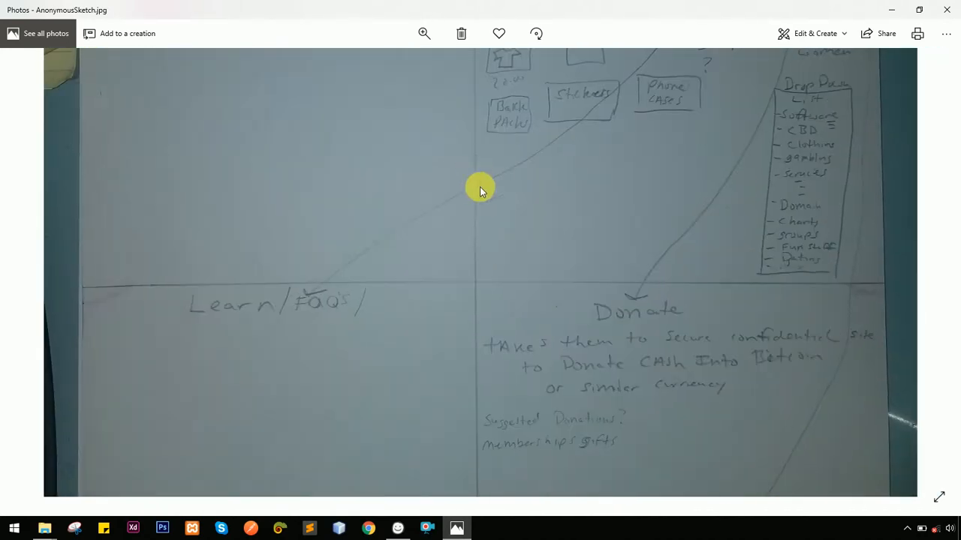
{"action": "left_click_drag", "start_coordinate": [480, 187], "coordinate": [491, 268]}
{"action": "mouse_move", "coordinate": [409, 342]}
{"action": "left_mouse_down"}
{"action": "mouse_move", "coordinate": [428, 291]}
{"action": "mouse_move", "coordinate": [517, 223]}
{"action": "left_mouse_up"}
{"action": "left_click_drag", "start_coordinate": [398, 321], "coordinate": [537, 172]}
{"action": "left_click_drag", "start_coordinate": [441, 276], "coordinate": [480, 149]}
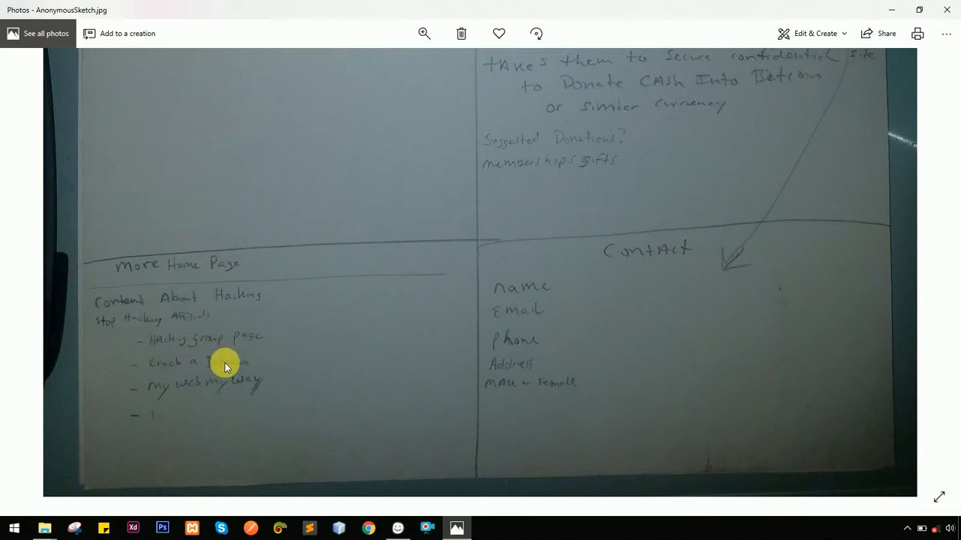
{"action": "left_click_drag", "start_coordinate": [541, 224], "coordinate": [575, 330]}
{"action": "left_click_drag", "start_coordinate": [578, 261], "coordinate": [616, 316]}
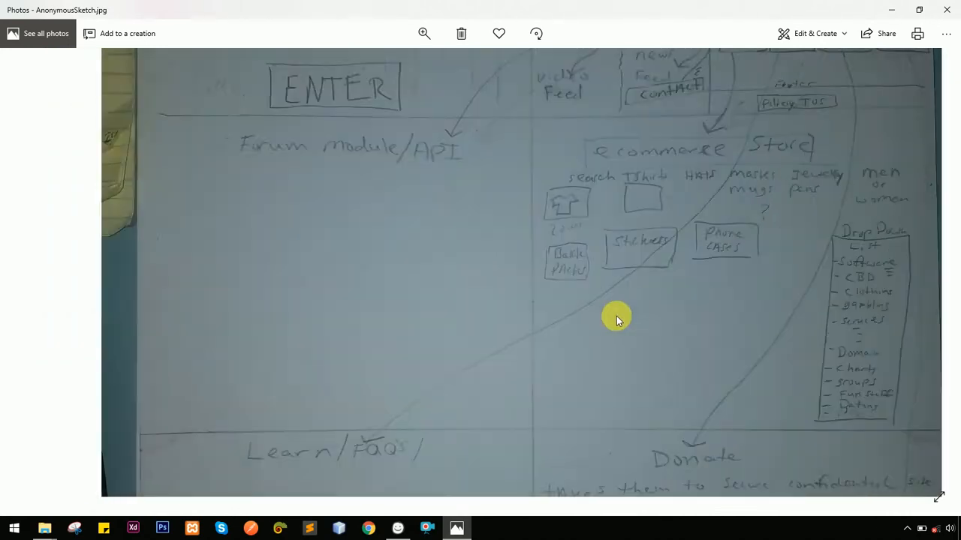
{"action": "left_click_drag", "start_coordinate": [600, 173], "coordinate": [621, 299]}
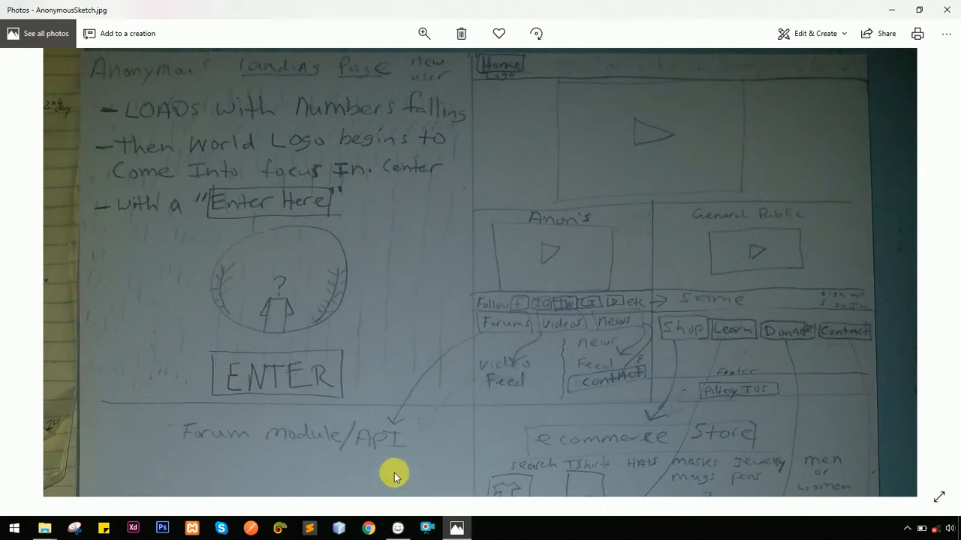
Switch to Balsamiq Mockups, create a new project and maximize its window
{"action": "left_click", "coordinate": [398, 529]}
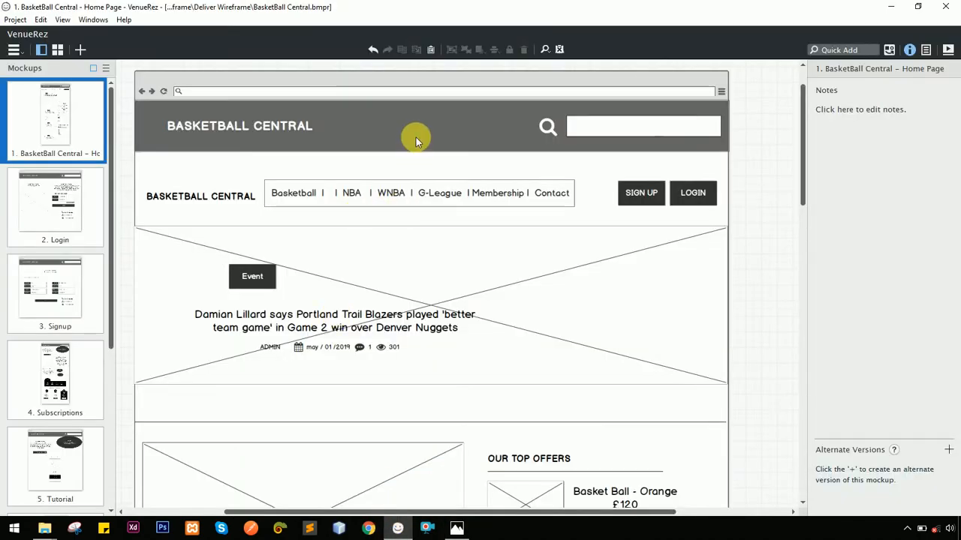
{"action": "left_click", "coordinate": [15, 19]}
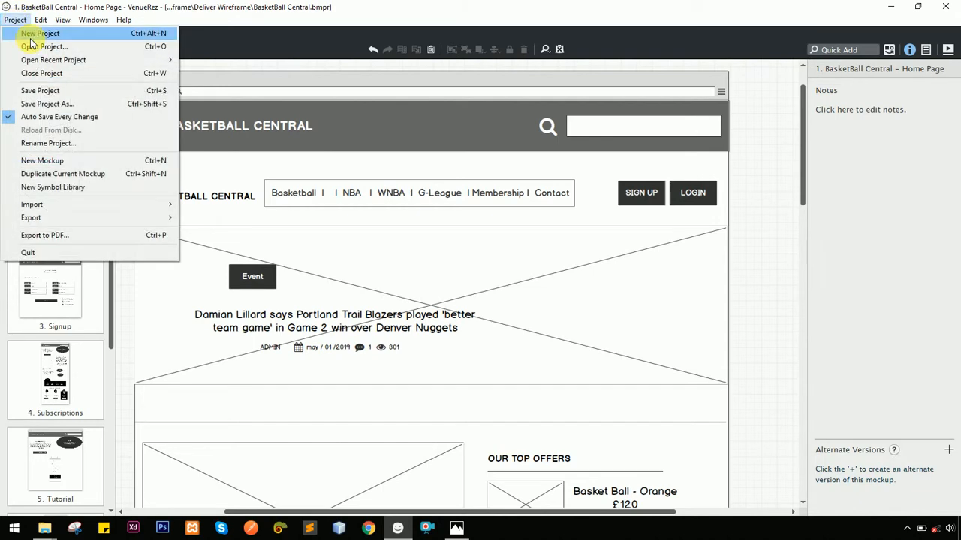
{"action": "left_click", "coordinate": [41, 33]}
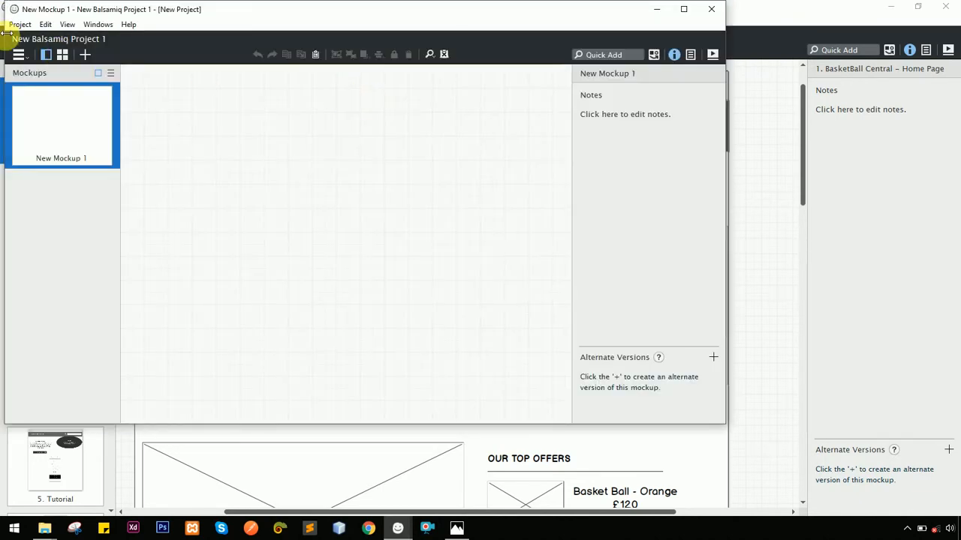
{"action": "left_click", "coordinate": [682, 11]}
Start saving the new project and browse to the _Fiverr folder inside _FreeLancing
{"action": "left_click", "coordinate": [15, 19]}
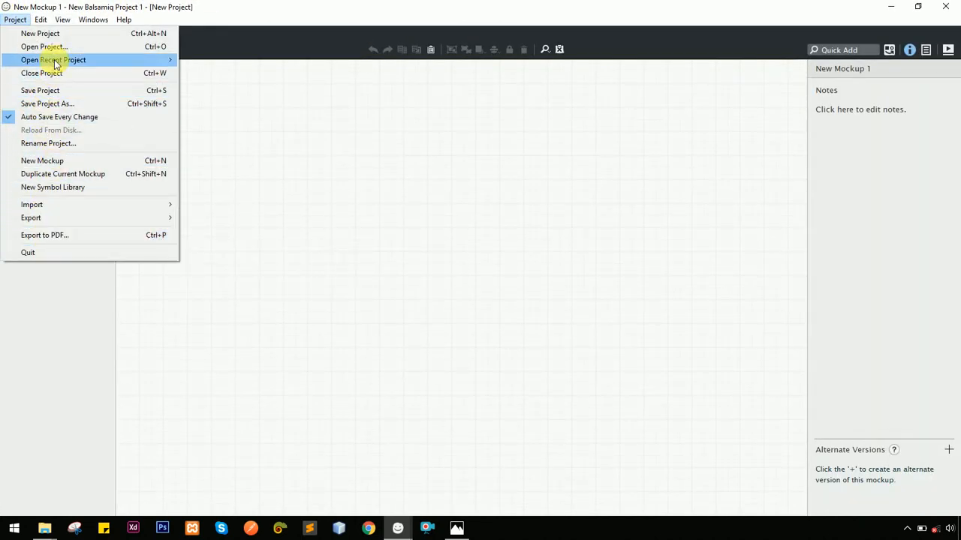
{"action": "left_click", "coordinate": [84, 104]}
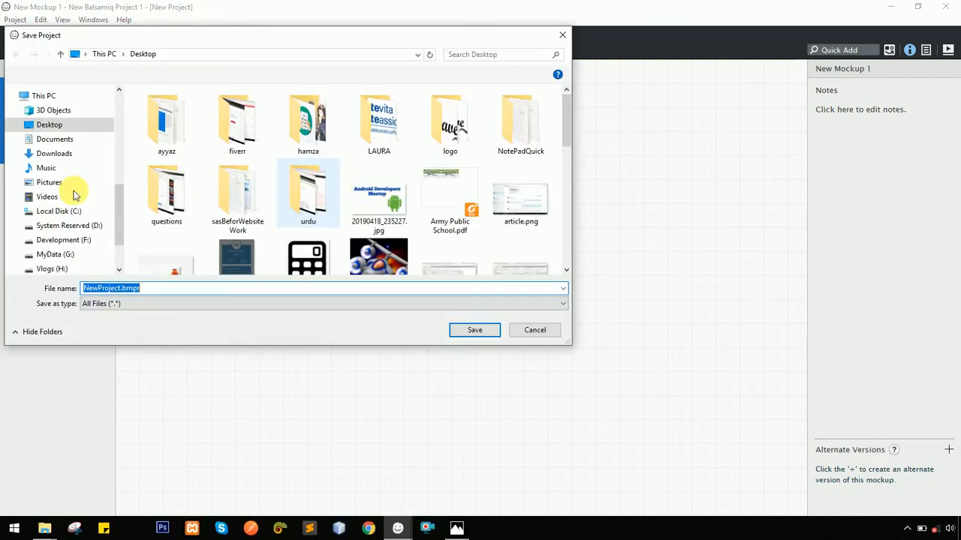
{"action": "scroll", "coordinate": [64, 136], "scroll_direction": "up", "scroll_amount": 6}
{"action": "left_click", "coordinate": [69, 160]}
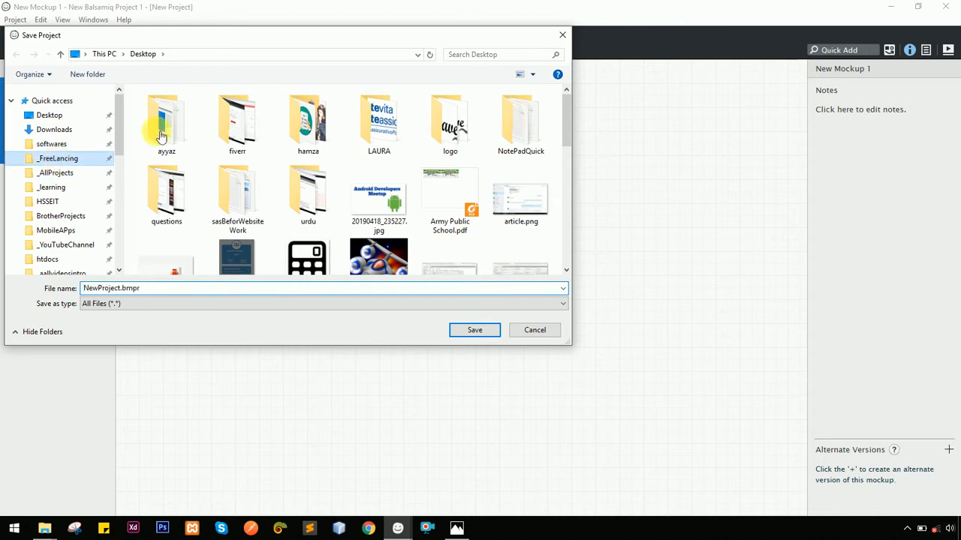
{"action": "double_click", "coordinate": [180, 135]}
{"action": "left_click", "coordinate": [240, 161]}
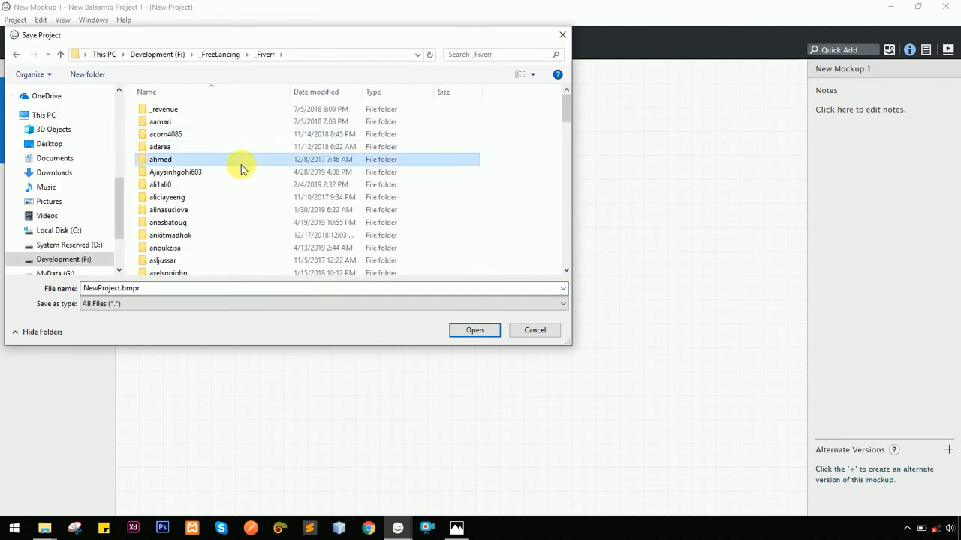
{"action": "type", "text": "se"}
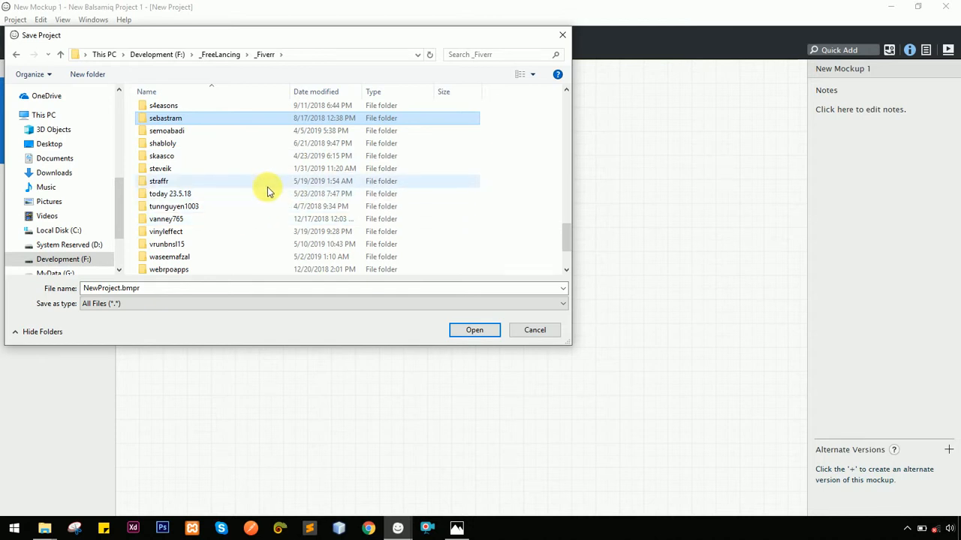
{"action": "left_click", "coordinate": [113, 529]}
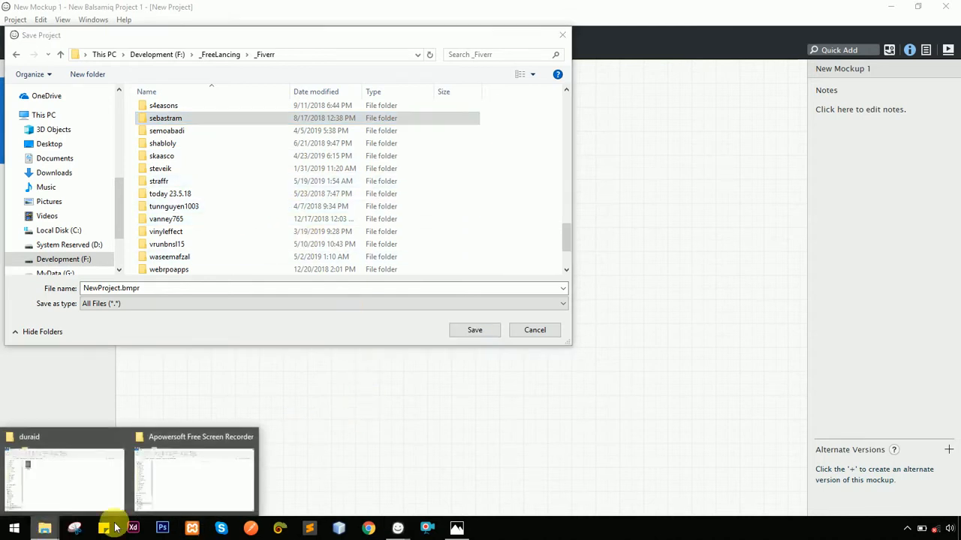
Find the client's folder inside _Fiverr, the one containing AnonymousSketch.jpg, and open it
{"action": "left_click", "coordinate": [253, 194]}
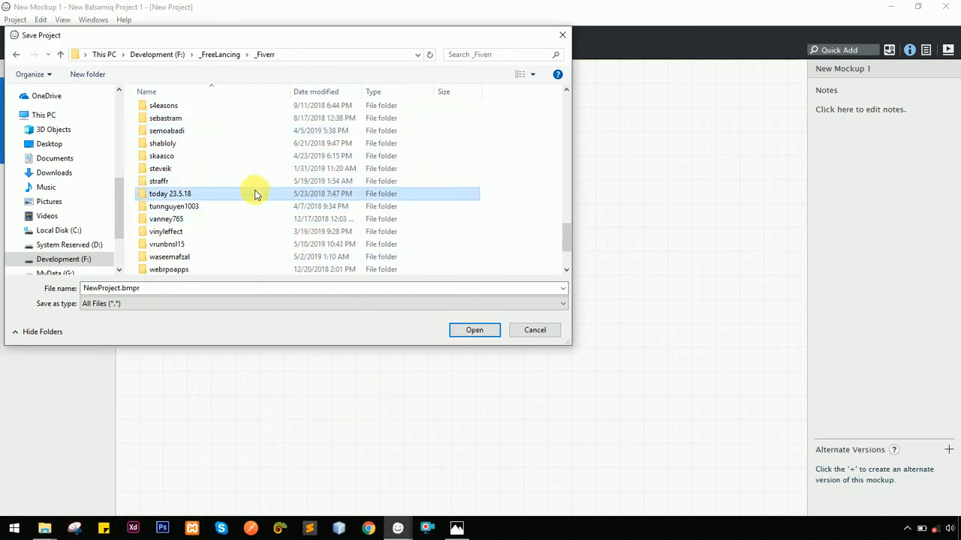
{"action": "key", "text": "d"}
{"action": "key", "text": "d"}
{"action": "key", "text": "d"}
{"action": "key", "text": "d"}
{"action": "key", "text": "d"}
{"action": "left_click", "coordinate": [180, 159]}
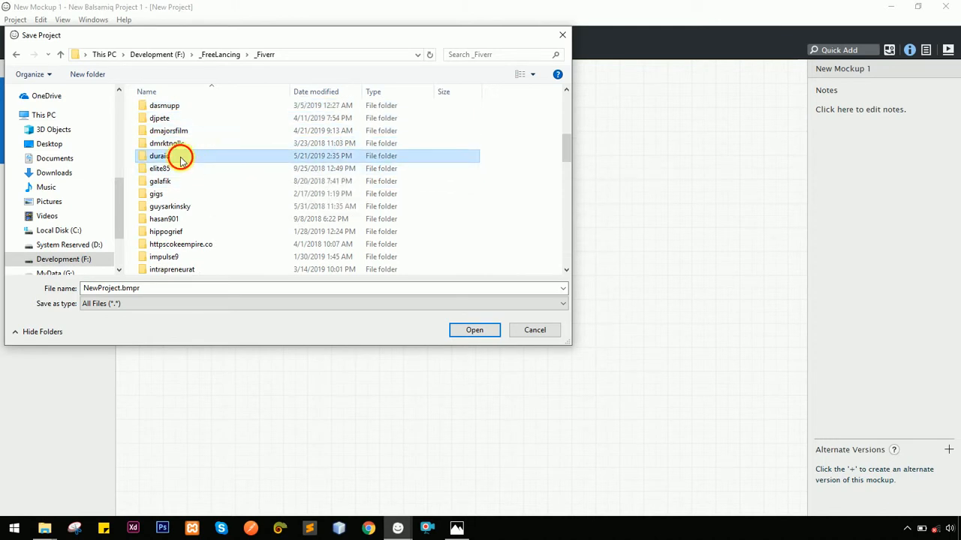
{"action": "double_click", "coordinate": [180, 159]}
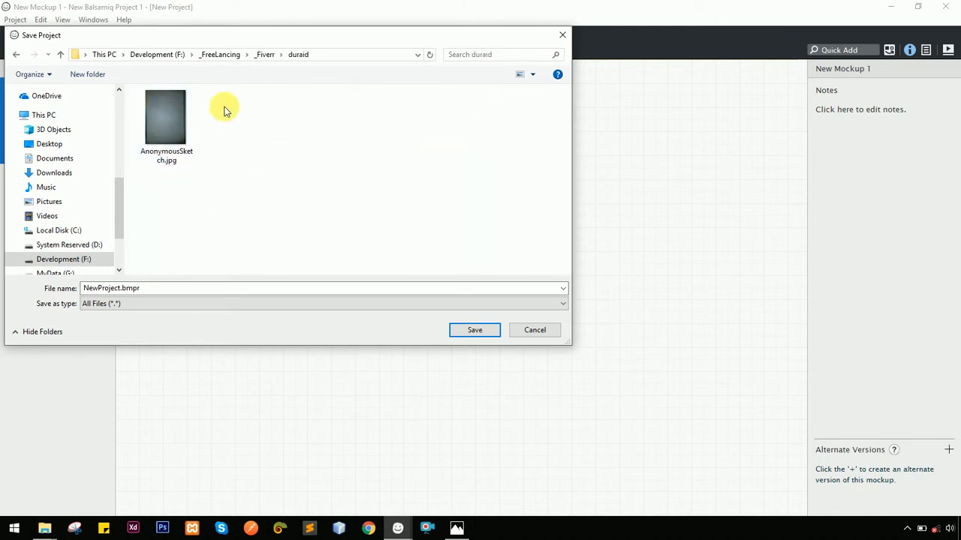
Create two new folders named MyWork and Requirements in the client's folder
{"action": "left_click", "coordinate": [88, 74]}
{"action": "type", "text": "MyWork"}
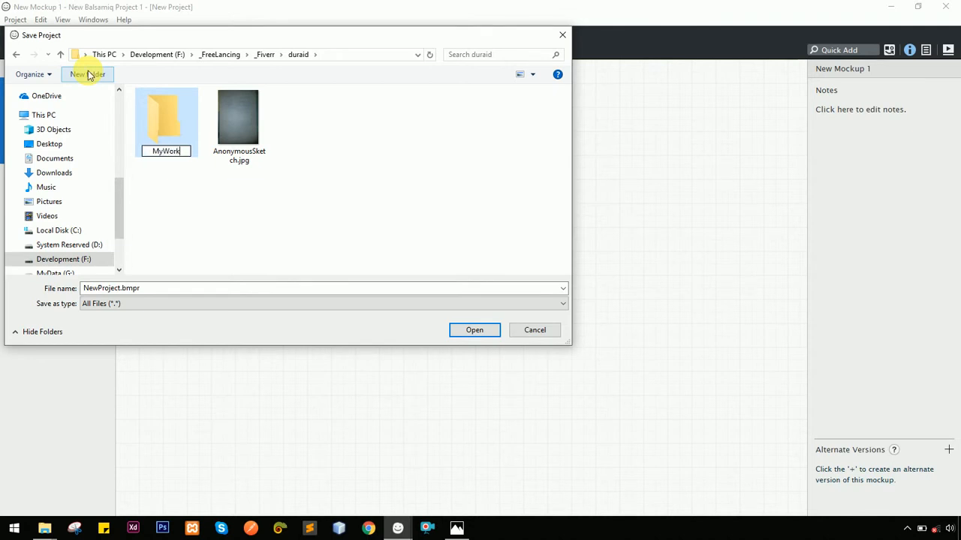
{"action": "key", "text": "Return"}
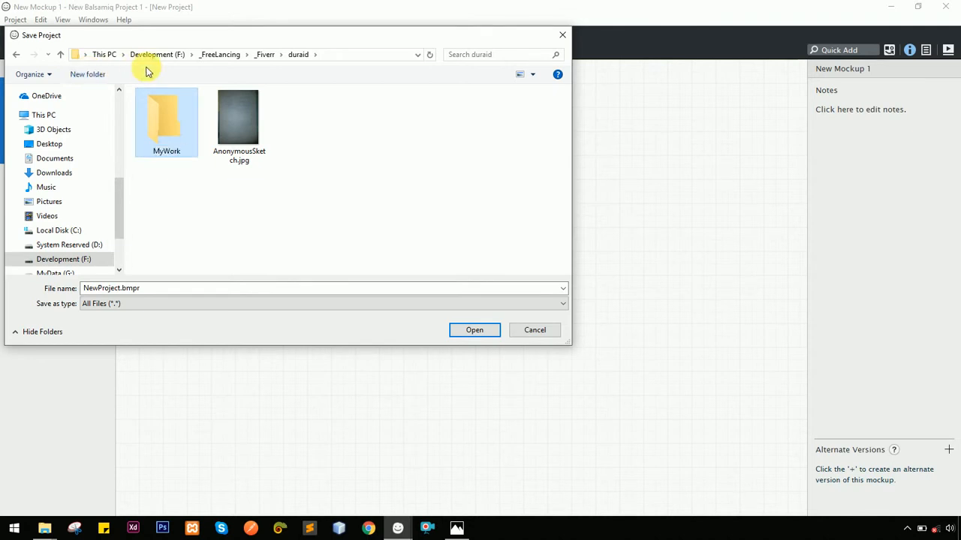
{"action": "left_click", "coordinate": [71, 78]}
{"action": "type", "text": "Requirements"}
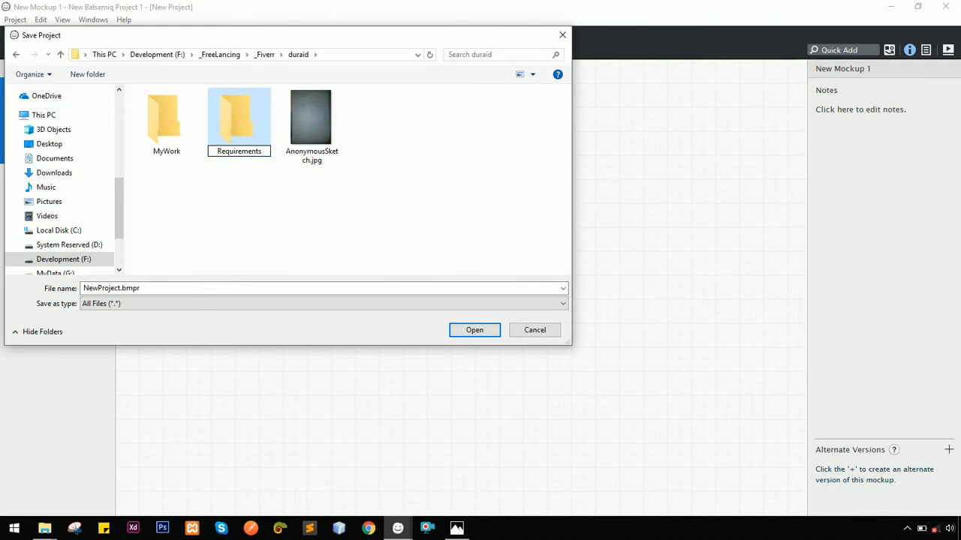
{"action": "key", "text": "Return"}
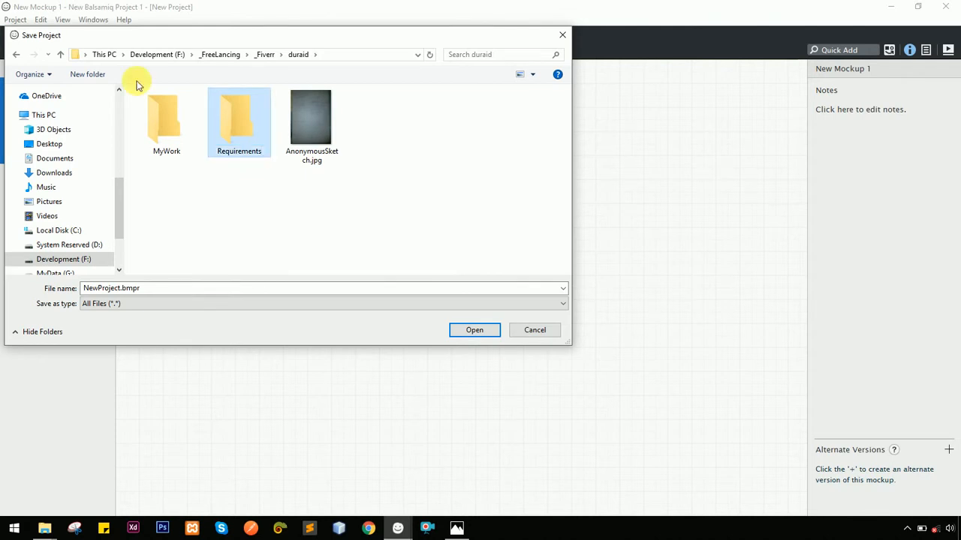
Save the project in the MyWork folder under the file name Anonoymous
{"action": "key", "text": "Left"}
{"action": "key", "text": "Return"}
{"action": "double_click", "coordinate": [108, 288]}
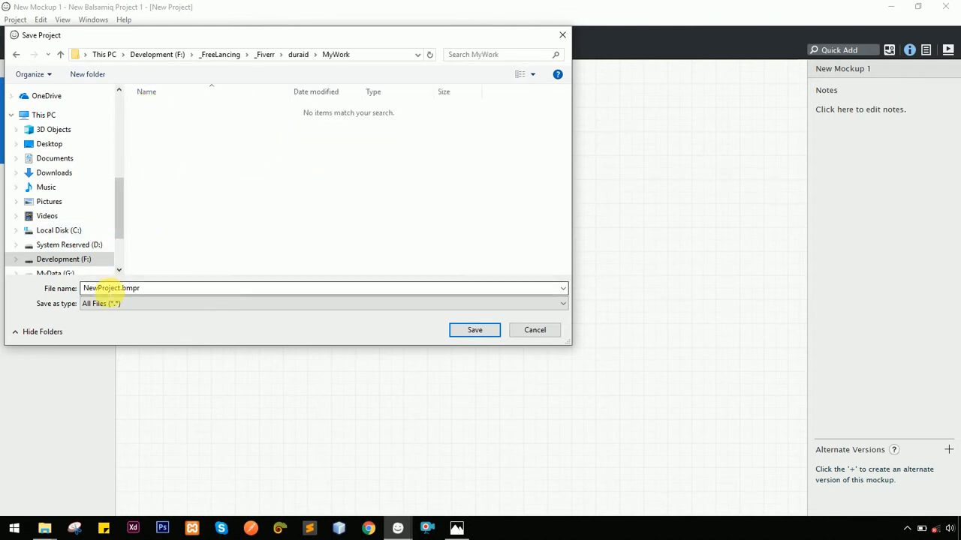
{"action": "key", "text": "End"}
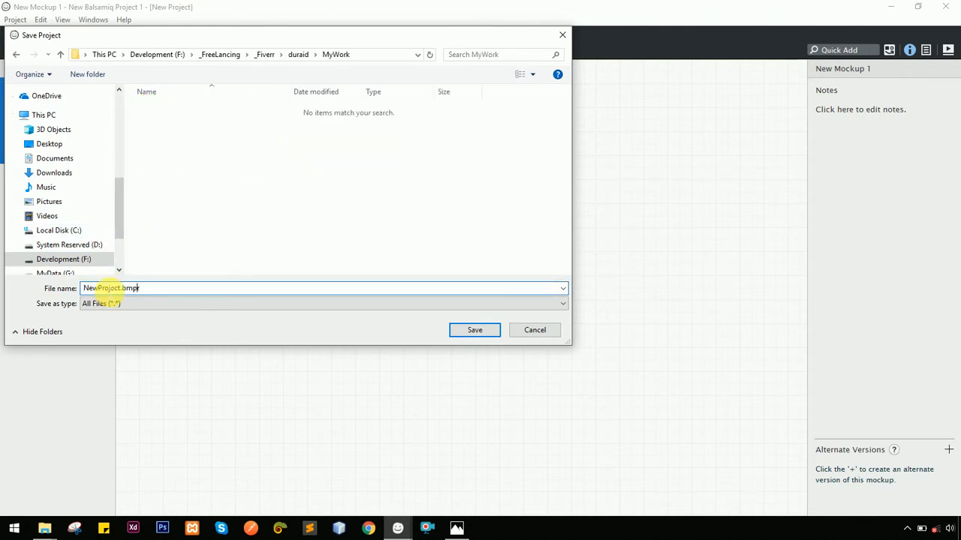
{"action": "key", "text": "BackSpace"}
{"action": "key", "text": "BackSpace"}
{"action": "key", "text": "BackSpace"}
{"action": "key", "text": "BackSpace"}
{"action": "key", "text": "BackSpace"}
{"action": "key", "text": "BackSpace"}
{"action": "key", "text": "BackSpace"}
{"action": "key", "text": "BackSpace"}
{"action": "key", "text": "BackSpace"}
{"action": "key", "text": "BackSpace"}
{"action": "type", "text": "Ano"}
{"action": "key", "text": "BackSpace"}
{"action": "type", "text": "noy"}
{"action": "key", "text": "BackSpace"}
{"action": "type", "text": "noymous"}
{"action": "key", "text": "Return"}
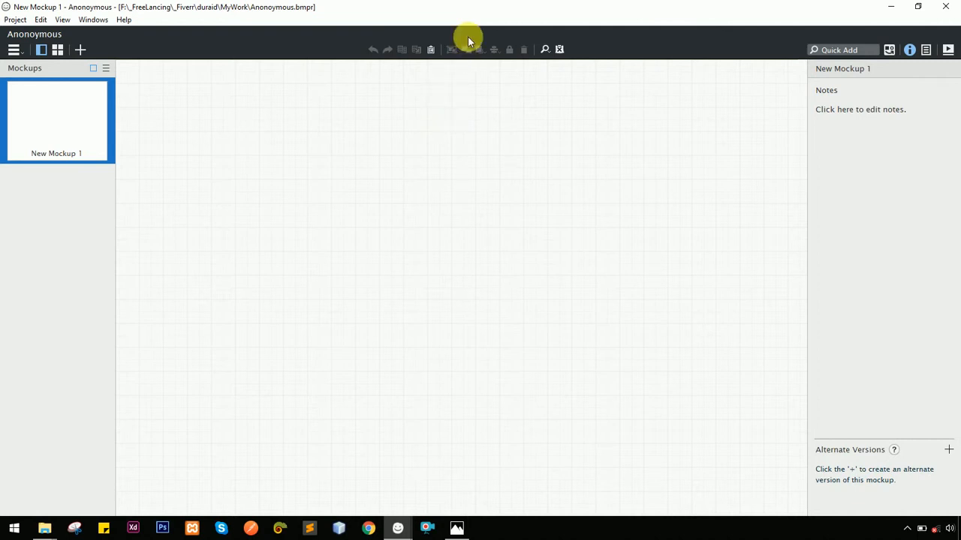
Show the UI library of controls above the canvas
{"action": "left_click", "coordinate": [891, 51]}
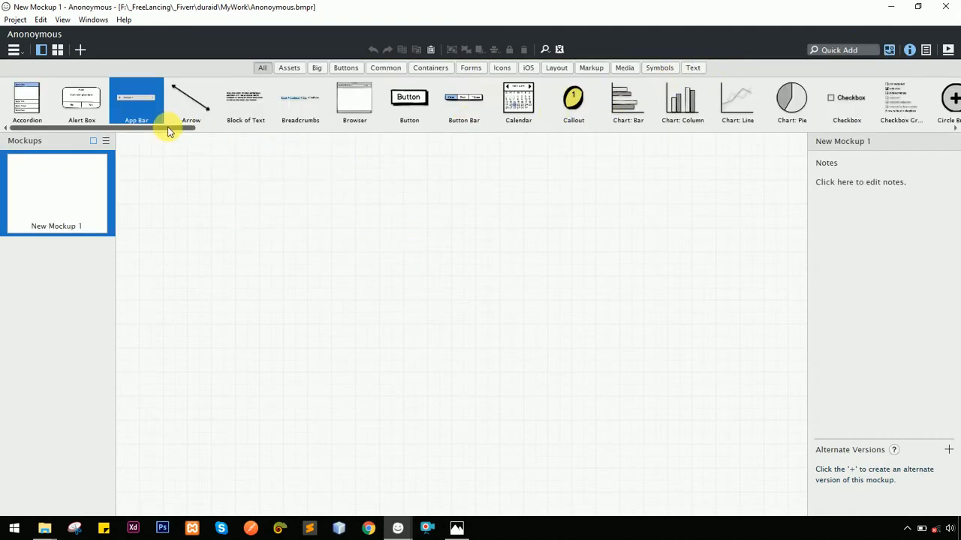
Try placing a Browser control from the UI library on the canvas and delete it
{"action": "left_click_drag", "start_coordinate": [169, 129], "coordinate": [118, 155]}
{"action": "left_click_drag", "start_coordinate": [349, 97], "coordinate": [328, 200]}
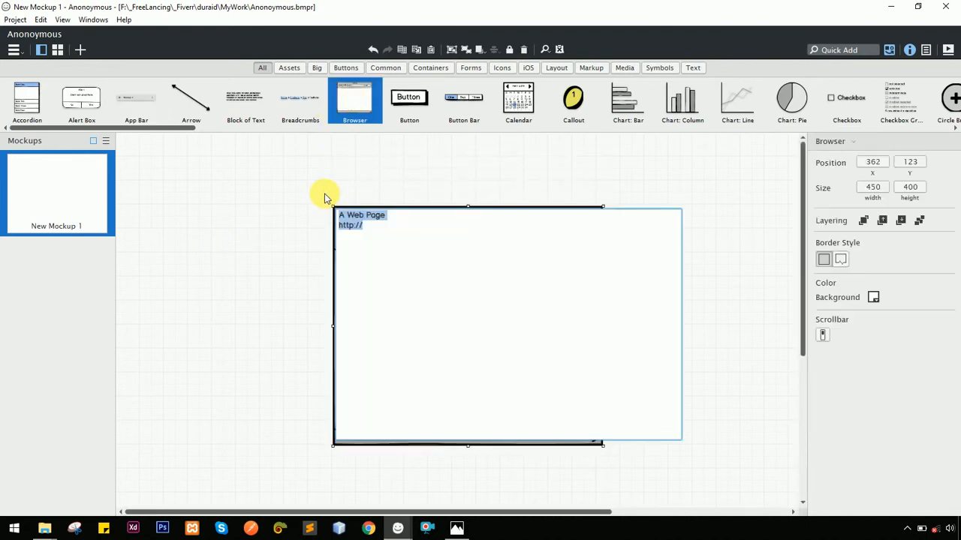
{"action": "key", "text": "Delete"}
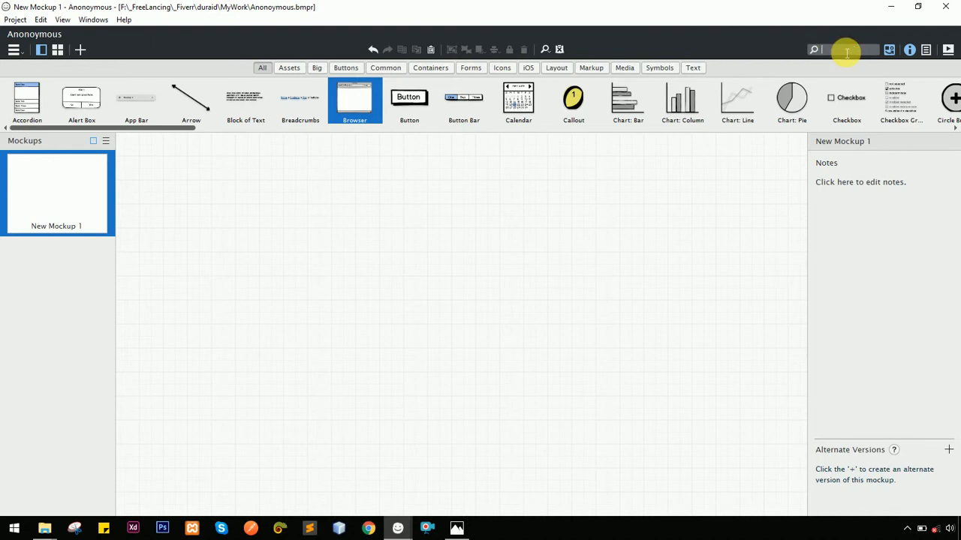
Try adding a Button through Quick Add, move it on the canvas and delete it
{"action": "type", "text": "button"}
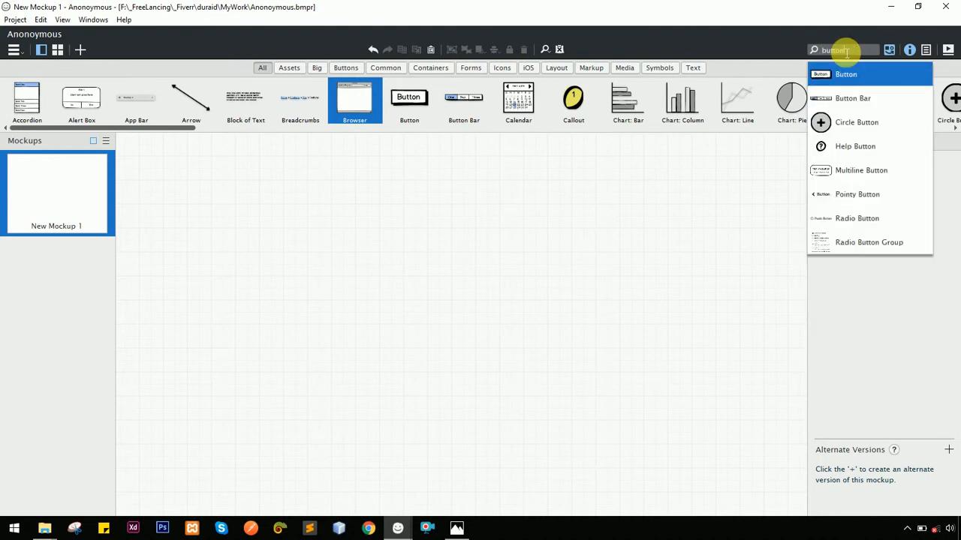
{"action": "key", "text": "Return"}
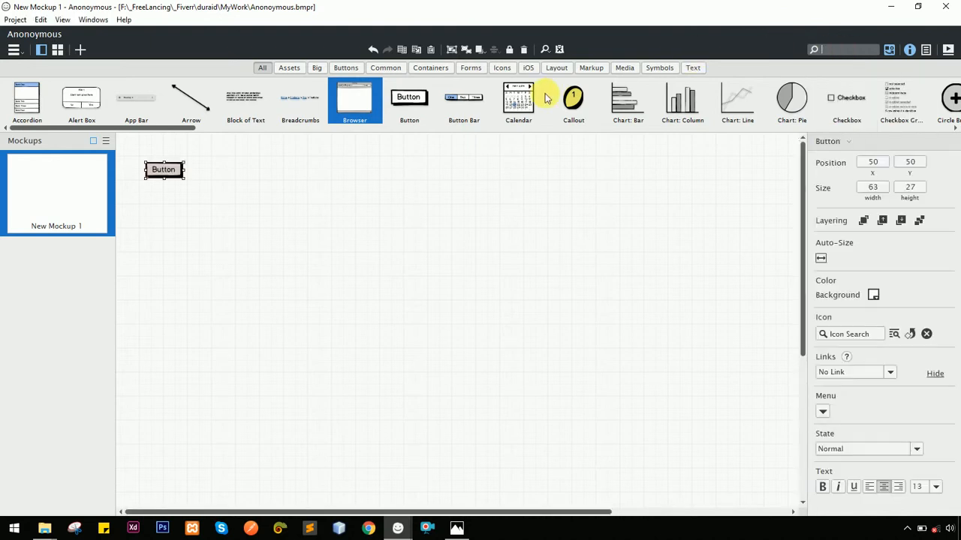
{"action": "left_click_drag", "start_coordinate": [171, 169], "coordinate": [275, 203]}
{"action": "key", "text": "Delete"}
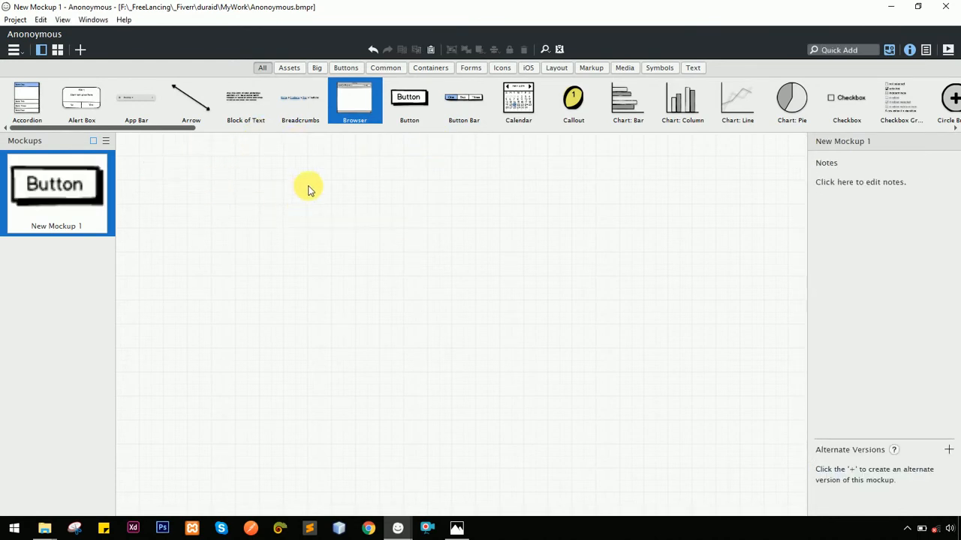
Place a Browser control on the canvas, set its width to 1500 and move it to the canvas's left edge
{"action": "left_click_drag", "start_coordinate": [351, 109], "coordinate": [265, 204]}
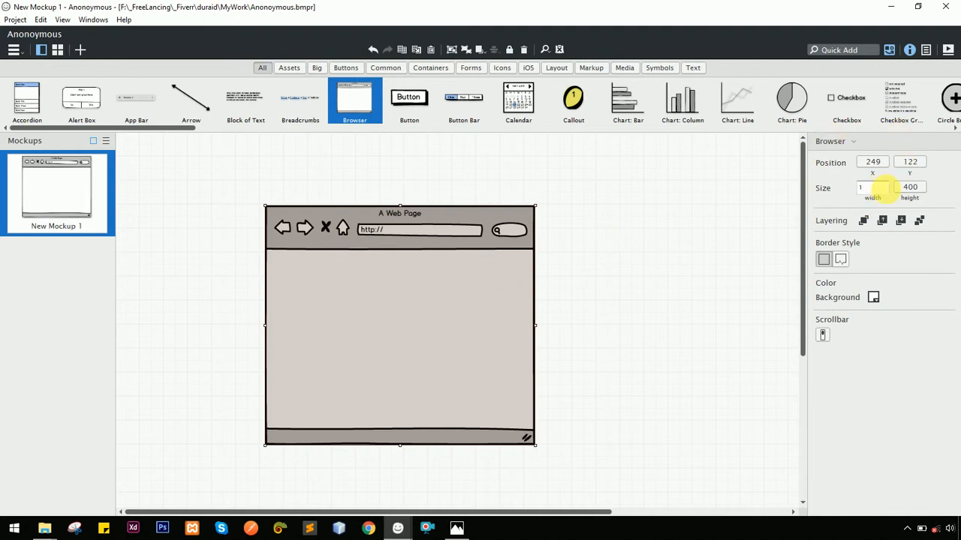
{"action": "key", "text": "Return"}
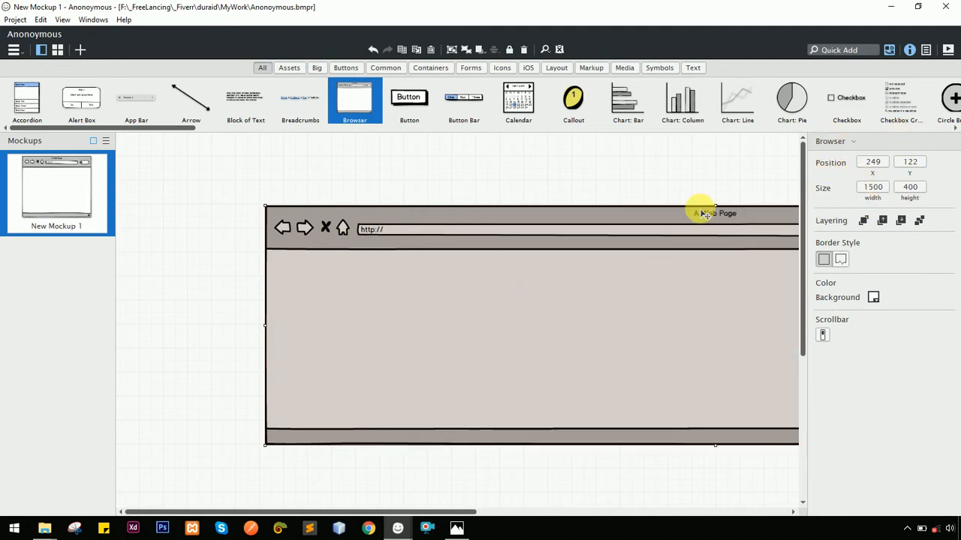
{"action": "left_click_drag", "start_coordinate": [707, 209], "coordinate": [537, 202]}
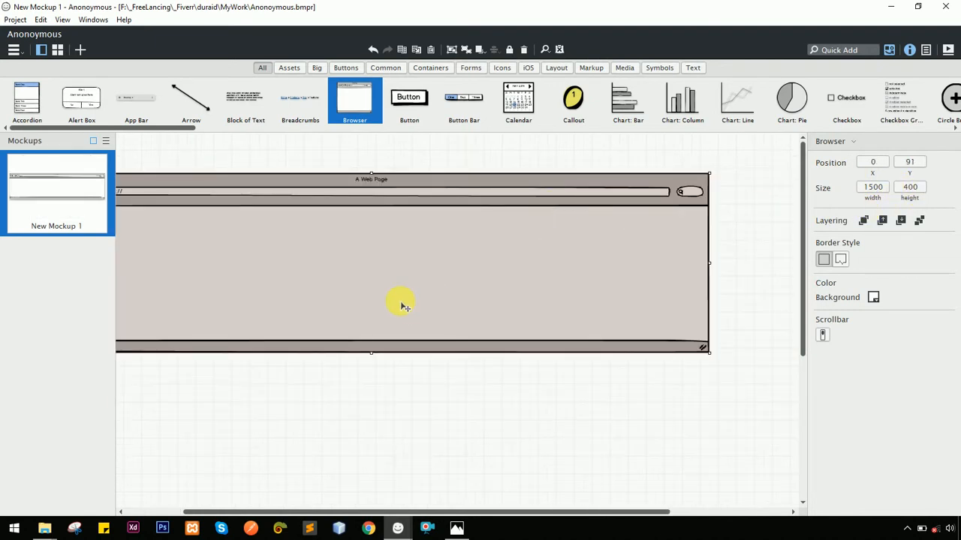
Stretch the browser's height to about 951 and move it to about X 152, Y 97
{"action": "scroll", "coordinate": [401, 302], "scroll_direction": "left", "scroll_amount": 3}
{"action": "left_click_drag", "start_coordinate": [448, 358], "coordinate": [454, 502]}
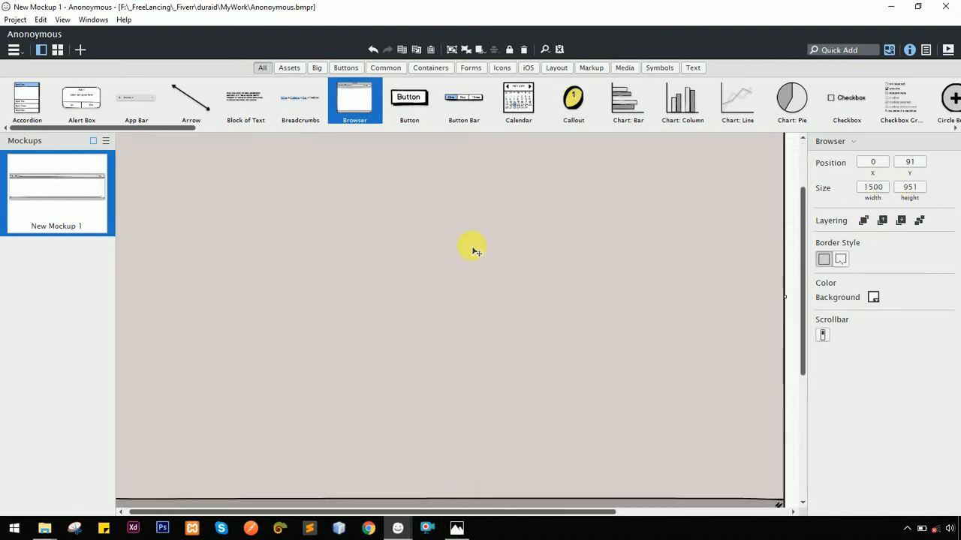
{"action": "scroll", "coordinate": [474, 249], "scroll_direction": "up", "scroll_amount": 2}
{"action": "scroll", "coordinate": [466, 245], "scroll_direction": "down", "scroll_amount": 1}
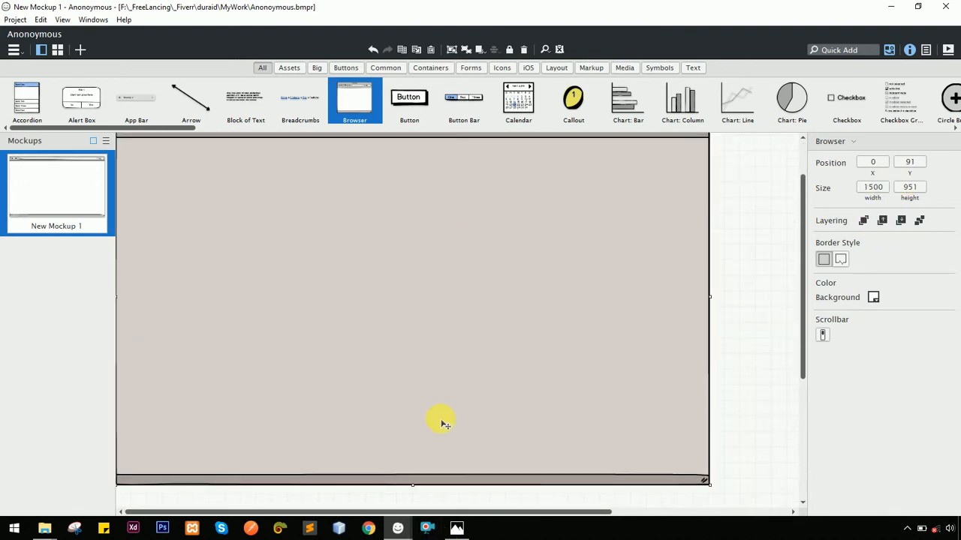
{"action": "scroll", "coordinate": [405, 366], "scroll_direction": "up", "scroll_amount": 2}
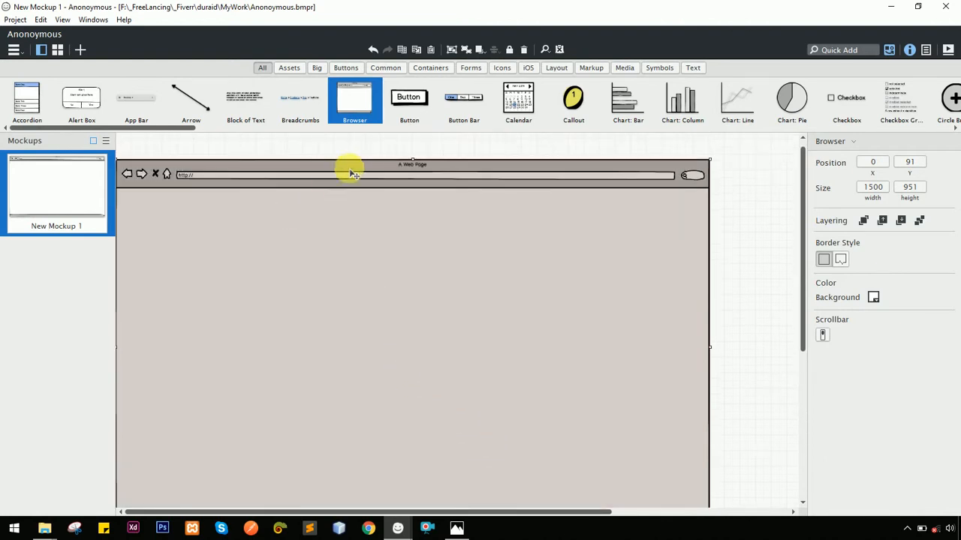
{"action": "left_click_drag", "start_coordinate": [343, 167], "coordinate": [408, 167]}
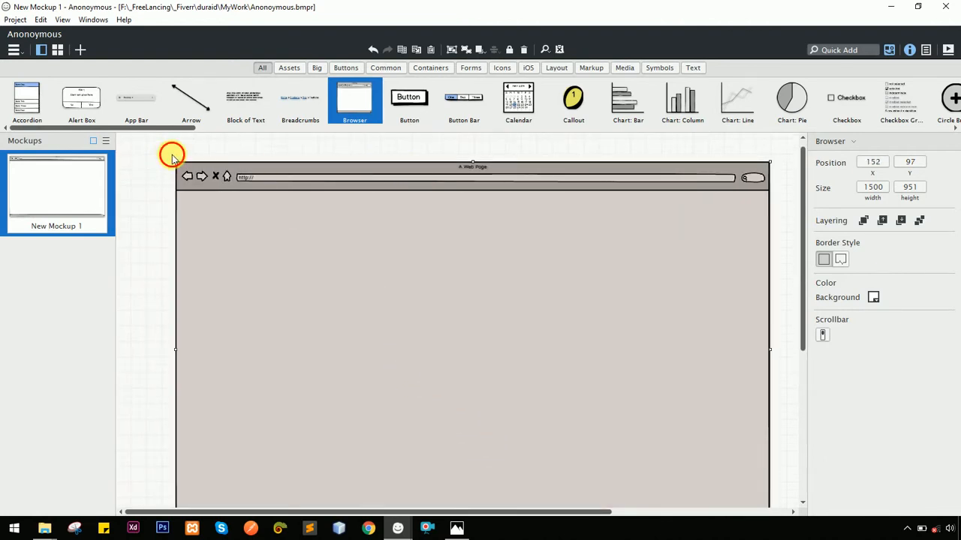
{"action": "left_click", "coordinate": [171, 156]}
{"action": "scroll", "coordinate": [385, 233], "scroll_direction": "down", "scroll_amount": 1}
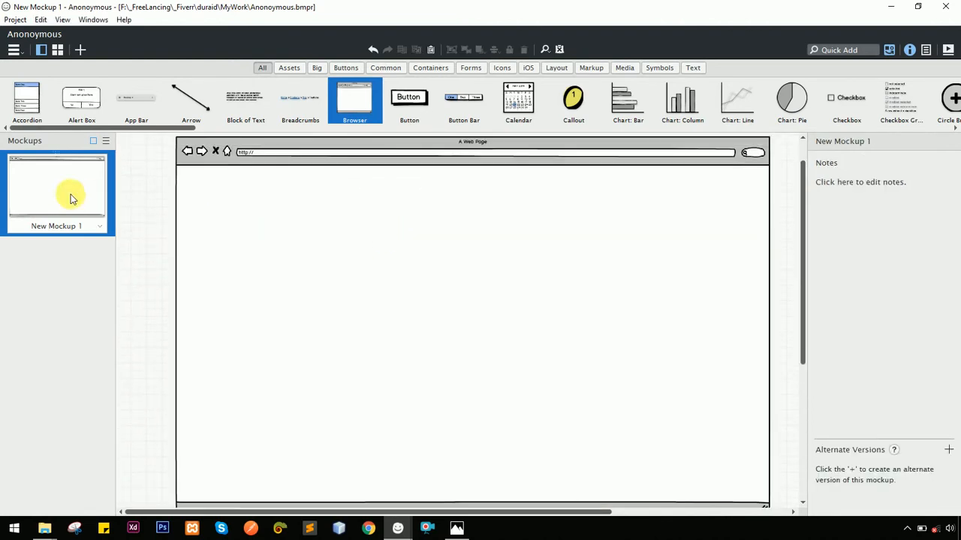
Rename the mockup as "1. LandingPage"
{"action": "left_click", "coordinate": [100, 227]}
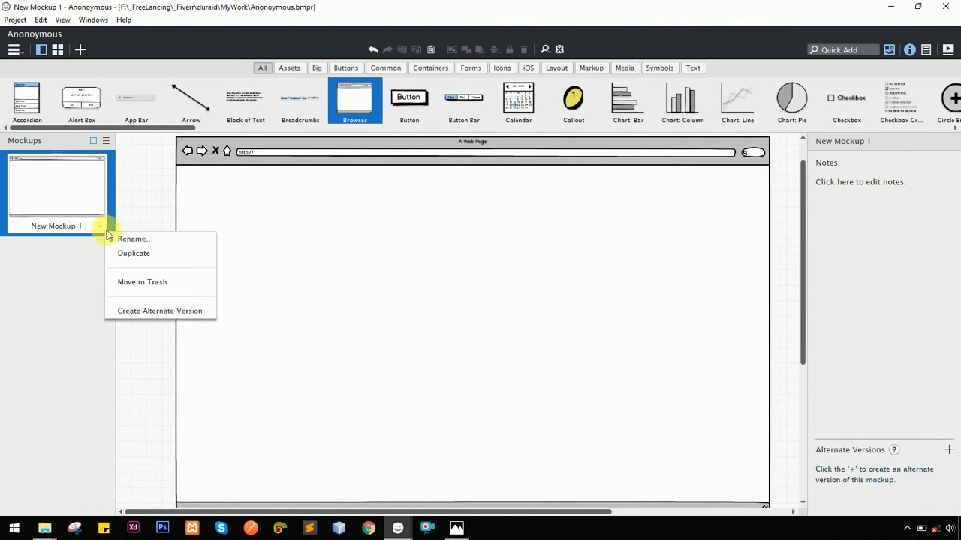
{"action": "left_click", "coordinate": [144, 241]}
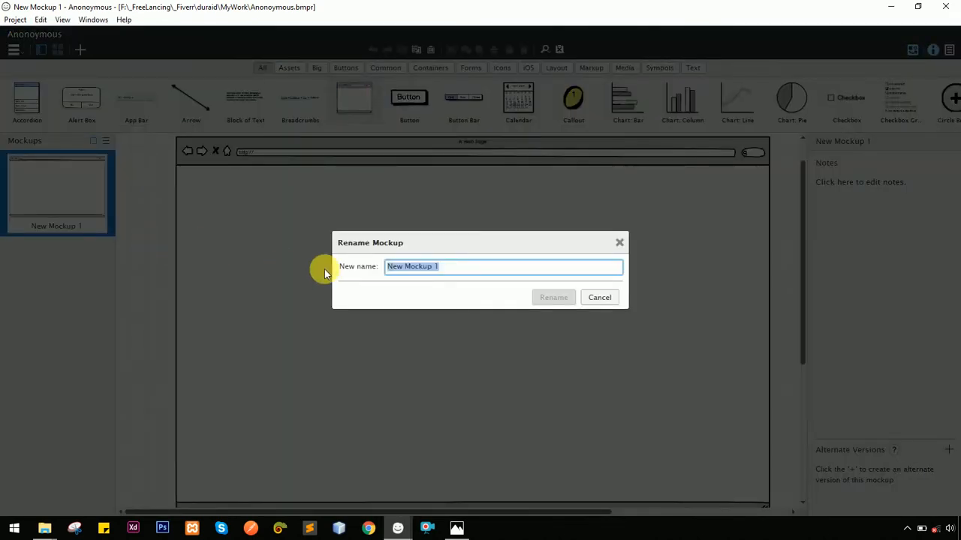
{"action": "type", "text": "1. LandingPage"}
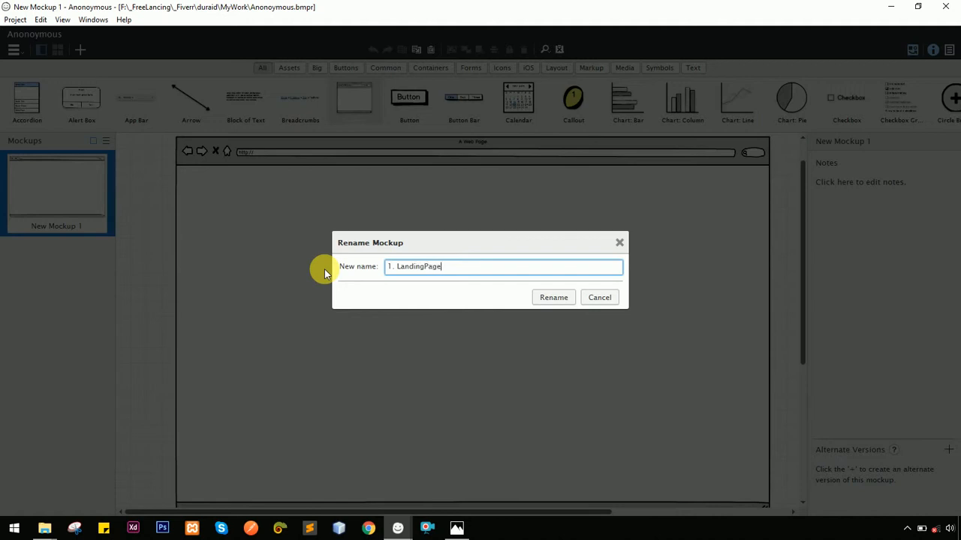
{"action": "key", "text": "Return"}
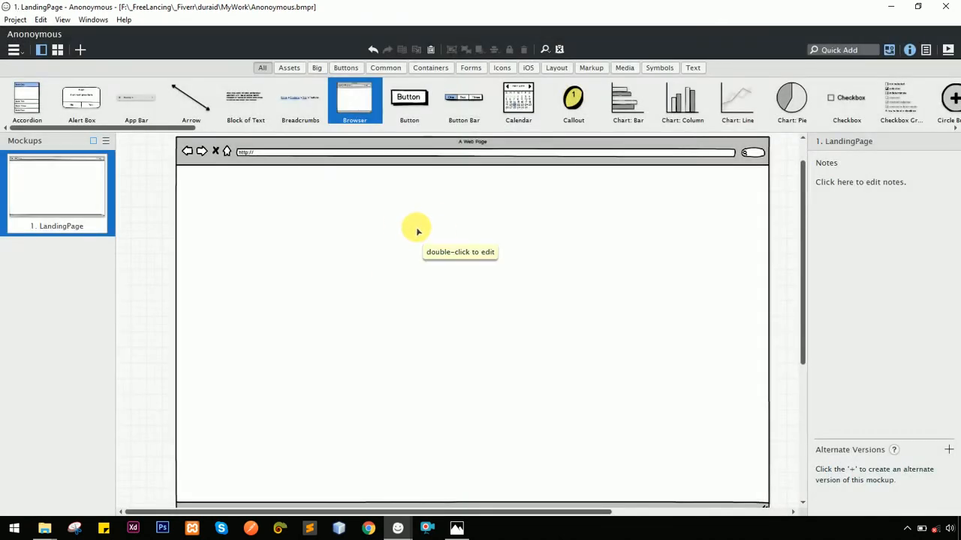
Switch to Photos to review the landing page notes in AnonymousSketch.jpg, and return to Balsamiq Mockups
{"action": "key", "text": "alt+Tab"}
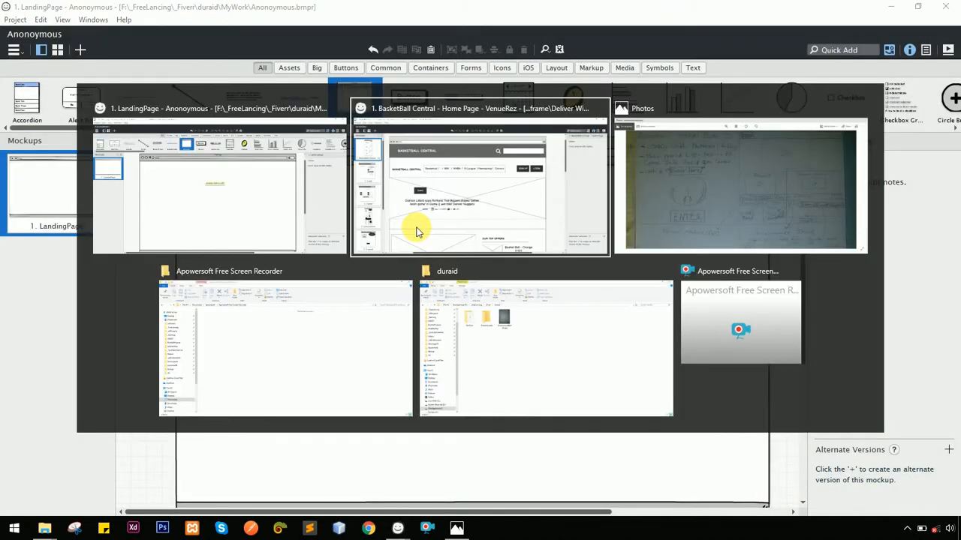
{"action": "left_click", "coordinate": [731, 221]}
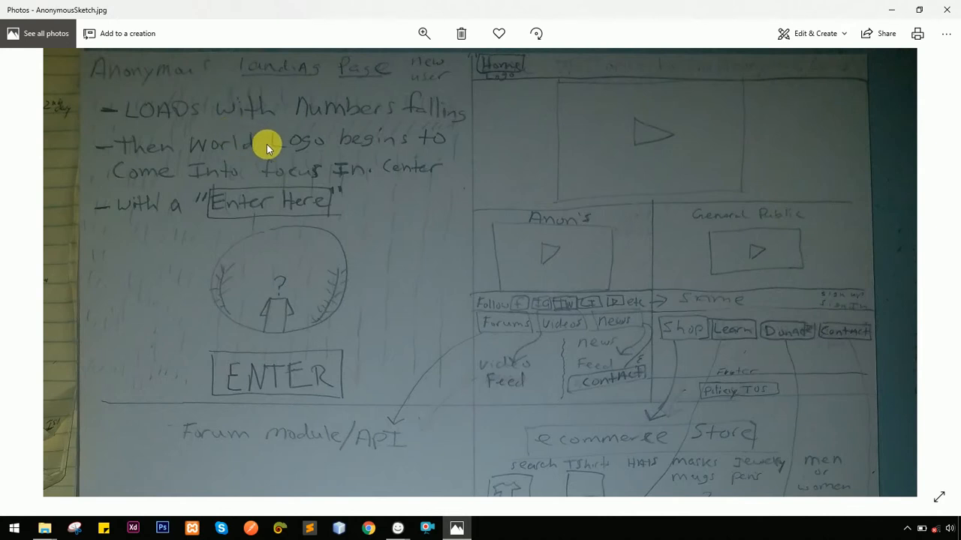
{"action": "key", "text": "alt+Tab"}
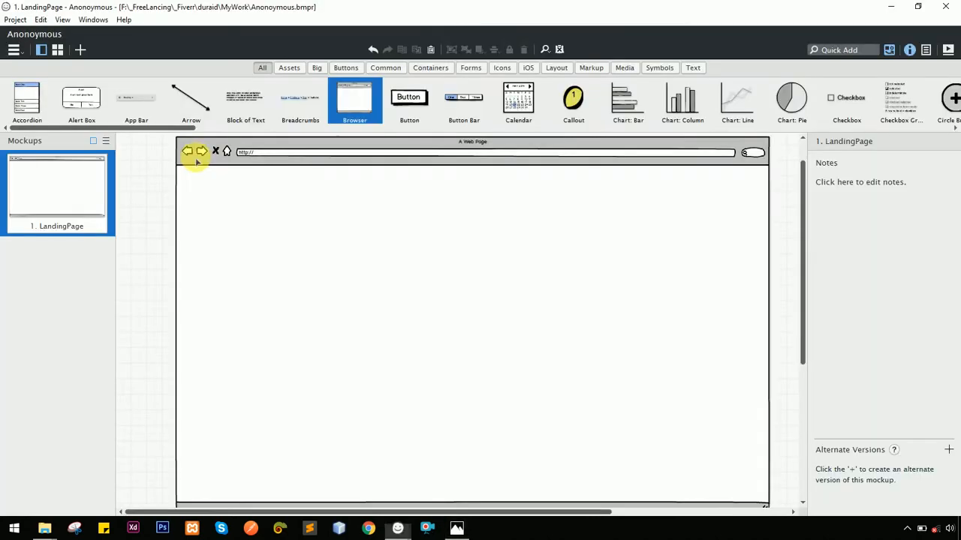
Glance over the BasketBall Central home page wireframe and reopen the recent project Anonoymous.bmpr
{"action": "scroll", "coordinate": [302, 171], "scroll_direction": "down", "scroll_amount": 2}
{"action": "scroll", "coordinate": [305, 175], "scroll_direction": "up", "scroll_amount": 2}
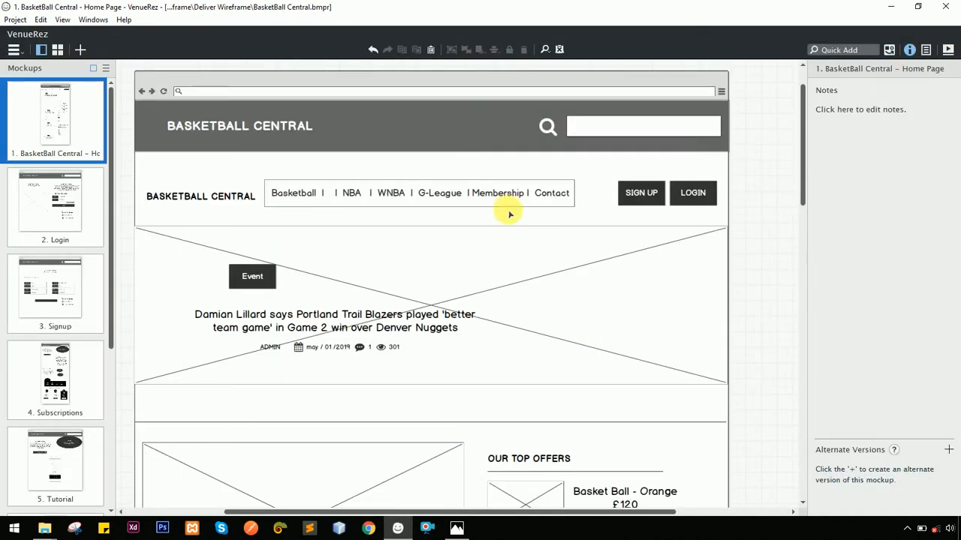
{"action": "key", "text": "alt+Tab"}
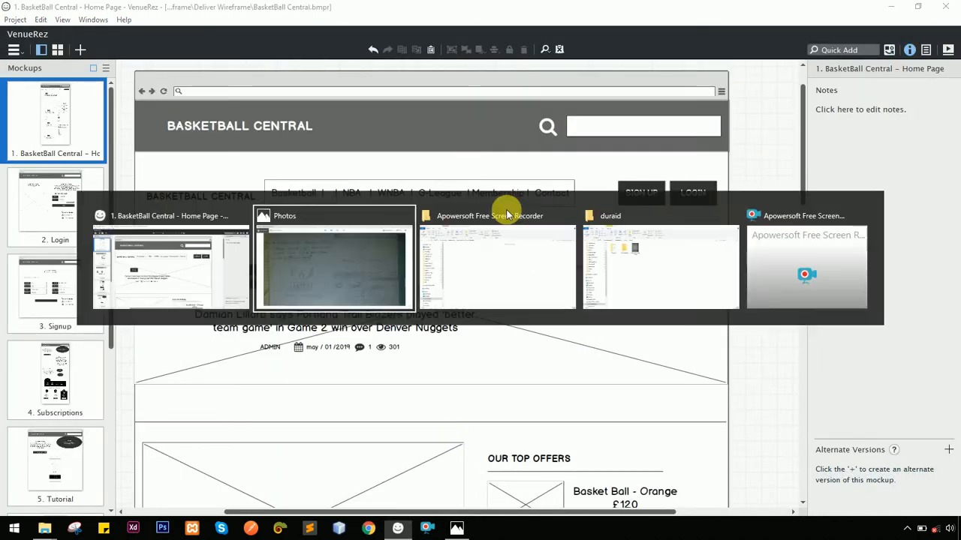
{"action": "left_click", "coordinate": [161, 247]}
{"action": "left_click", "coordinate": [15, 20]}
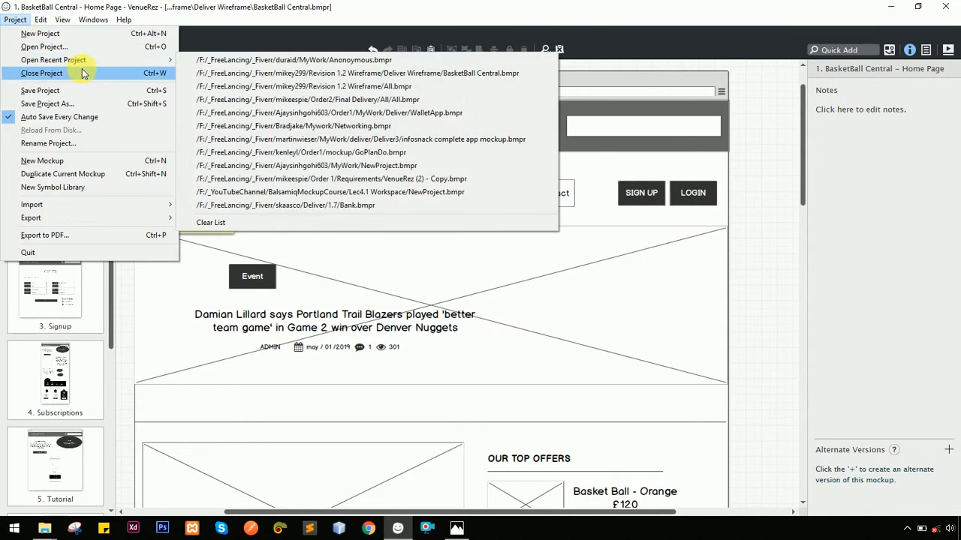
{"action": "left_click", "coordinate": [258, 62]}
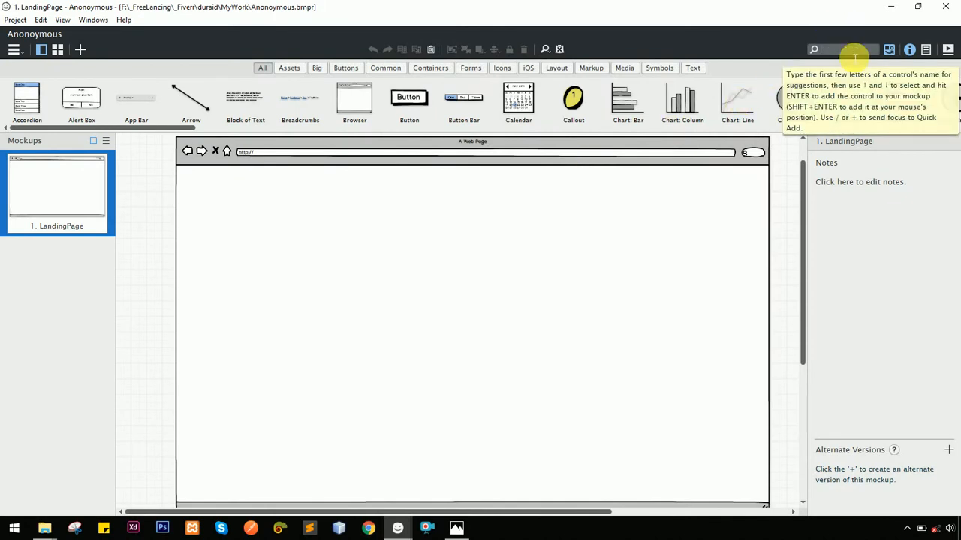
Try Quick Add searches for "worl" and "glo", adding a Globe icon and deleting it
{"action": "left_click", "coordinate": [853, 51]}
{"action": "type", "text": "worl"}
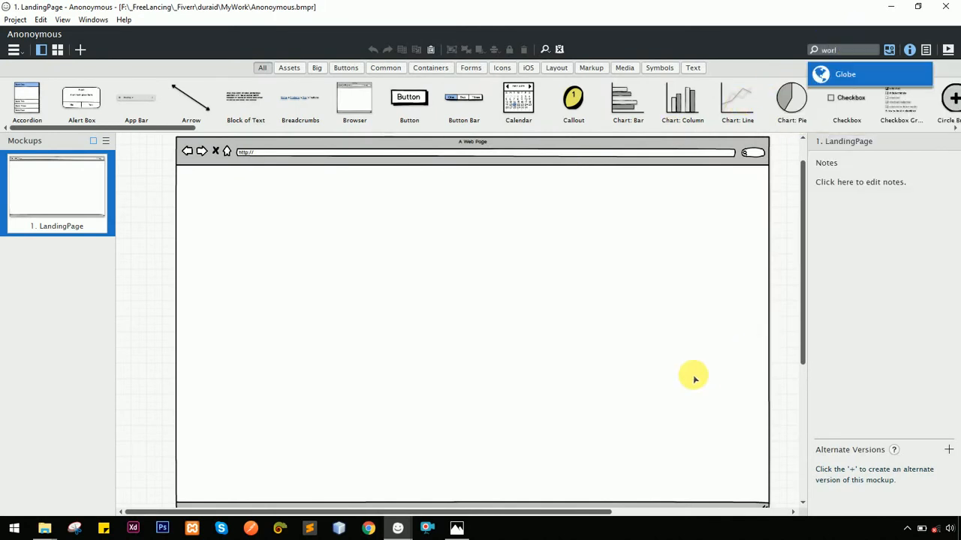
{"action": "key", "text": "Return"}
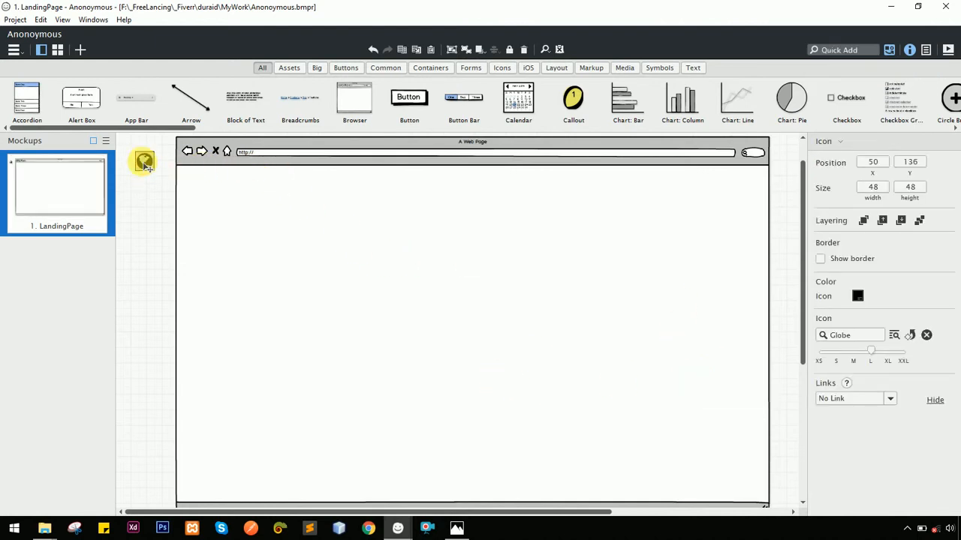
{"action": "key", "text": "Delete"}
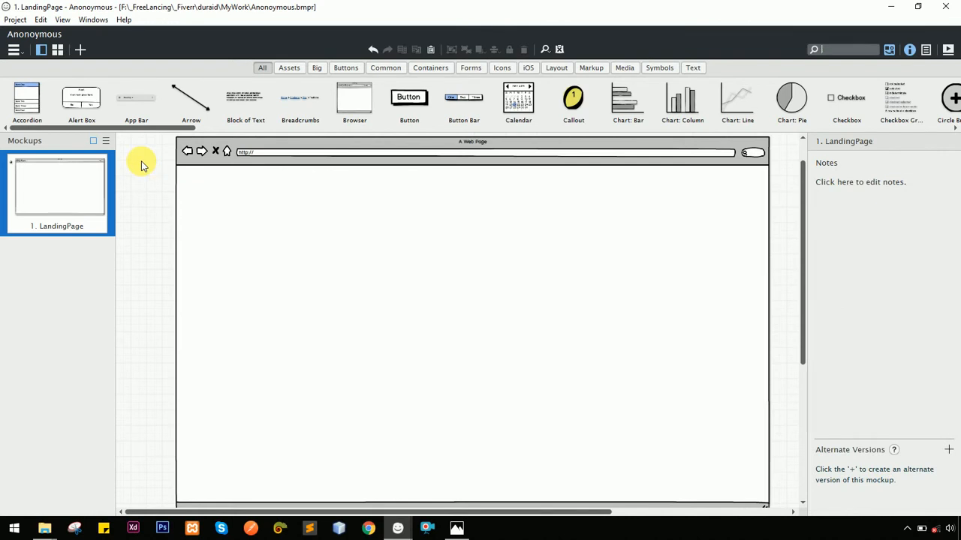
{"action": "type", "text": "glo"}
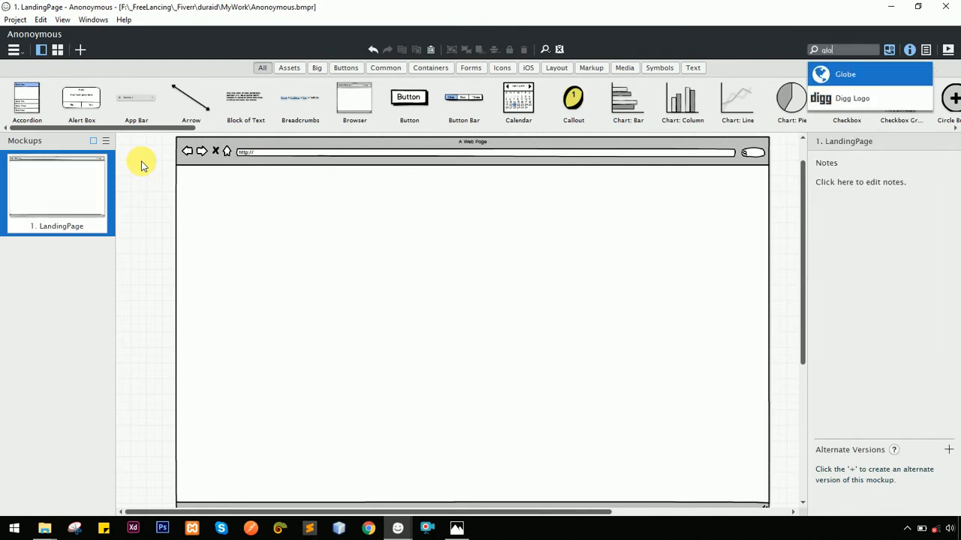
{"action": "key", "text": "Escape"}
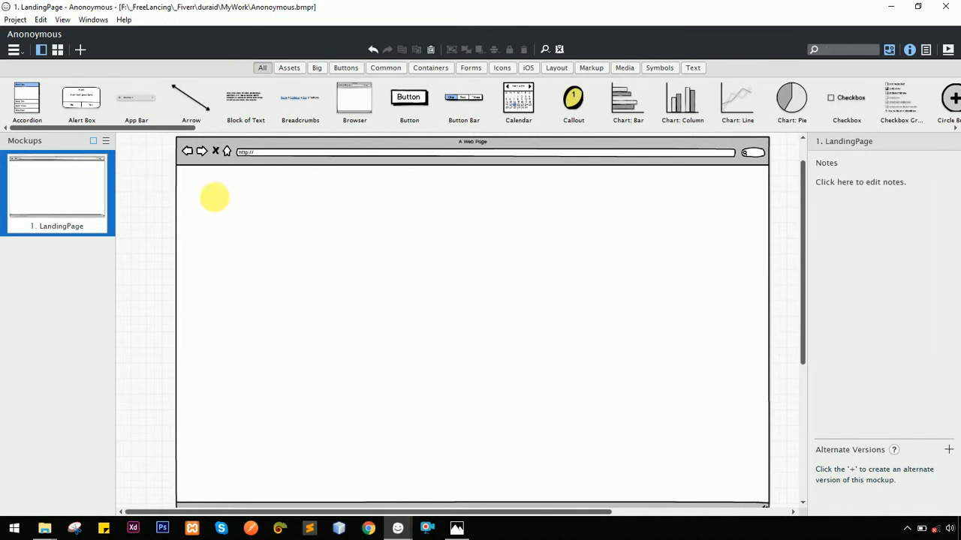
{"action": "left_click", "coordinate": [285, 269]}
{"action": "scroll", "coordinate": [388, 291], "scroll_direction": "down", "scroll_amount": 1}
{"action": "scroll", "coordinate": [385, 290], "scroll_direction": "up", "scroll_amount": 1}
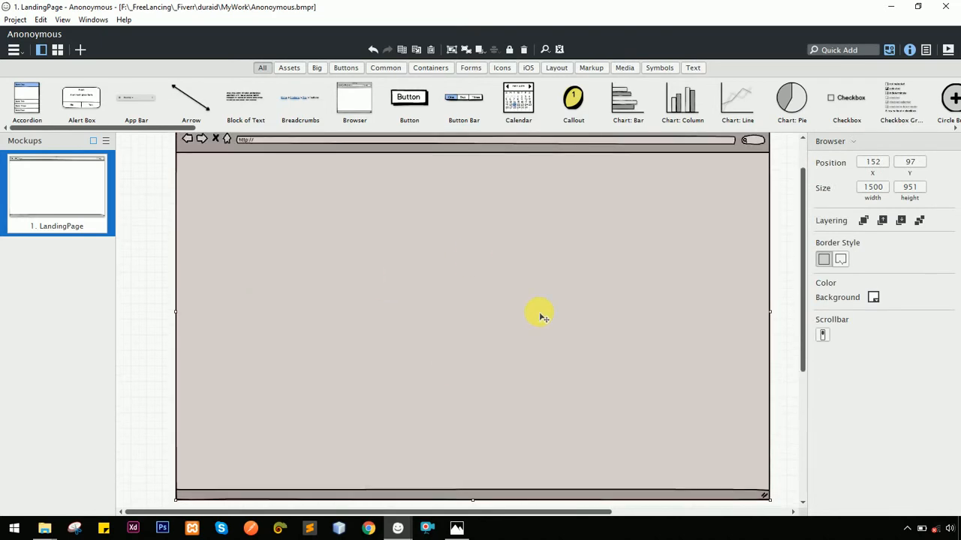
Switch to Photos and reread the landing page section of AnonymousSketch.jpg
{"action": "key", "text": "alt+Tab"}
{"action": "left_click", "coordinate": [430, 184]}
{"action": "key", "text": "alt+Tab"}
{"action": "key", "text": "alt+Tab"}
{"action": "left_click", "coordinate": [633, 190]}
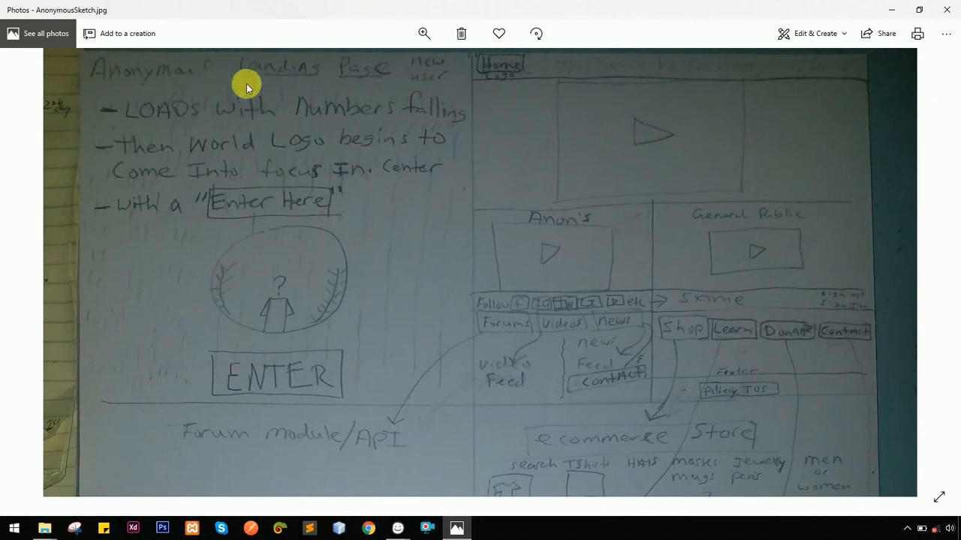
Return to the Anonoymous project in Balsamiq Mockups and add a rectangle about 159 x 279 inside the landing page's browser frame
{"action": "key", "text": "alt+Tab"}
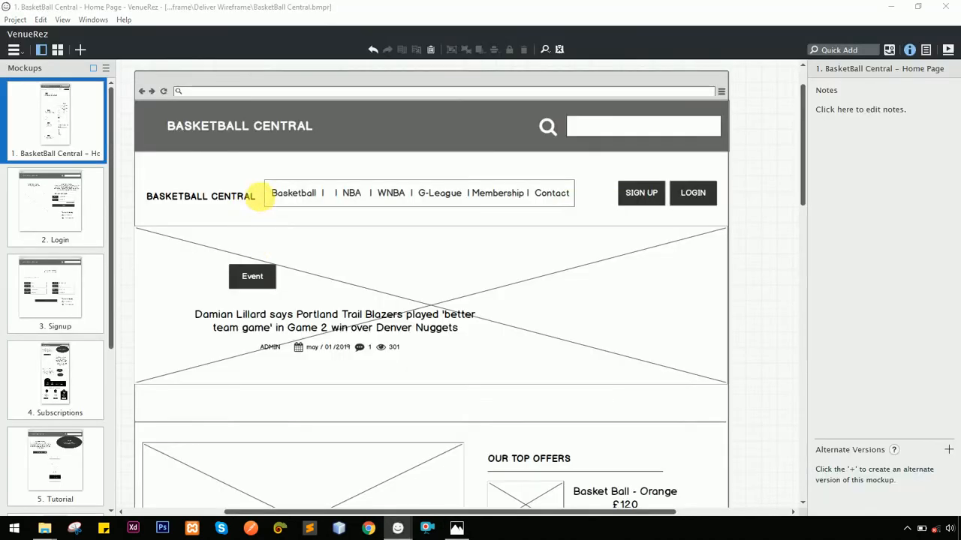
{"action": "key", "text": "alt+Tab"}
{"action": "key", "text": "Tab"}
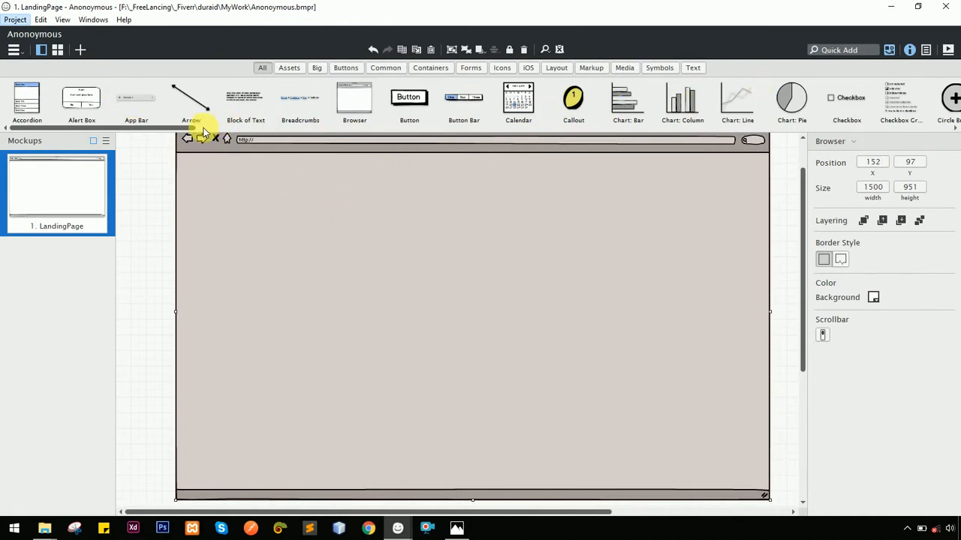
{"action": "left_click_drag", "start_coordinate": [185, 134], "coordinate": [615, 145]}
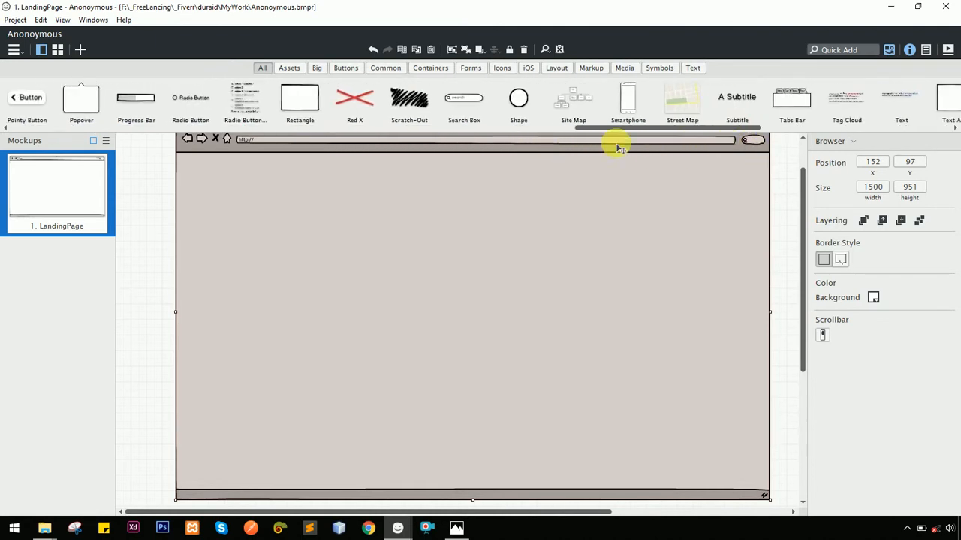
{"action": "left_click_drag", "start_coordinate": [300, 111], "coordinate": [271, 273]}
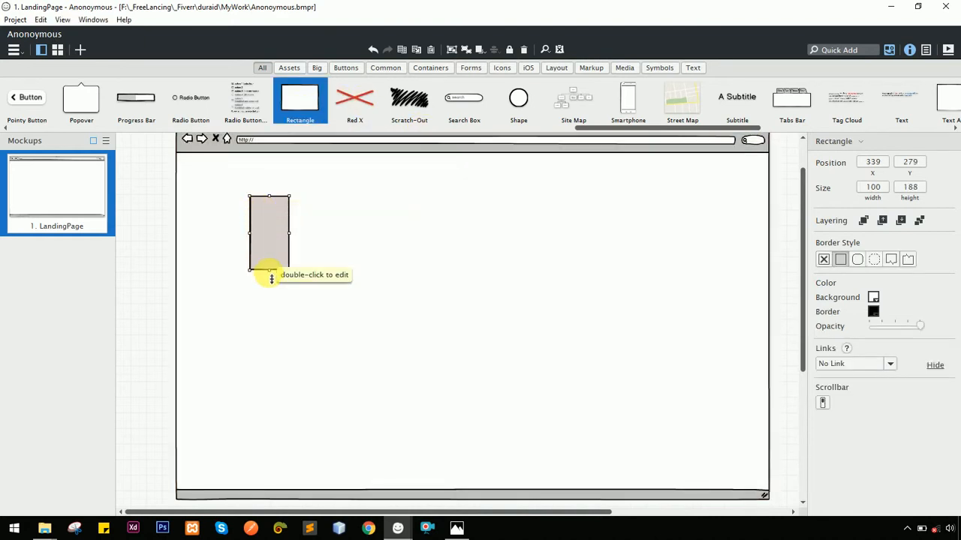
{"action": "left_click_drag", "start_coordinate": [288, 236], "coordinate": [281, 305]}
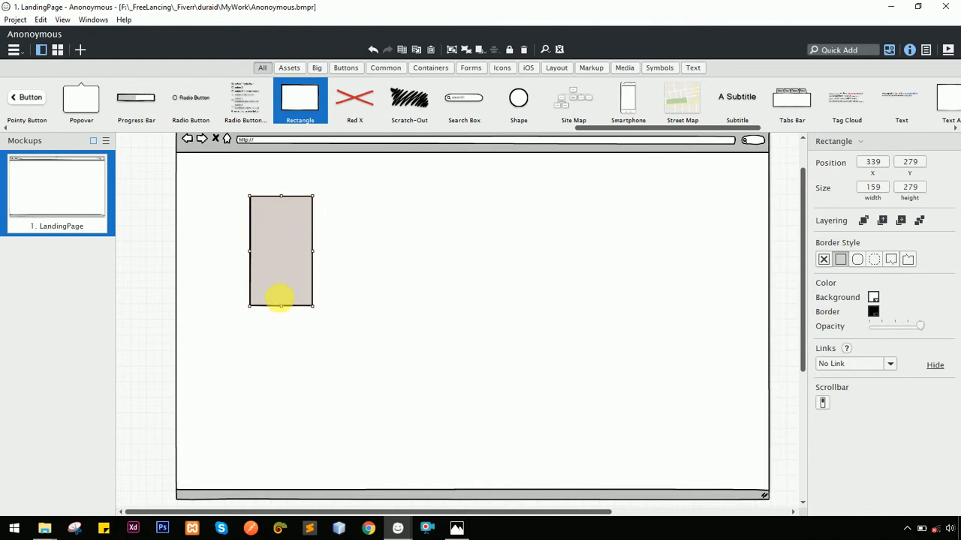
{"action": "left_click_drag", "start_coordinate": [279, 261], "coordinate": [277, 274]}
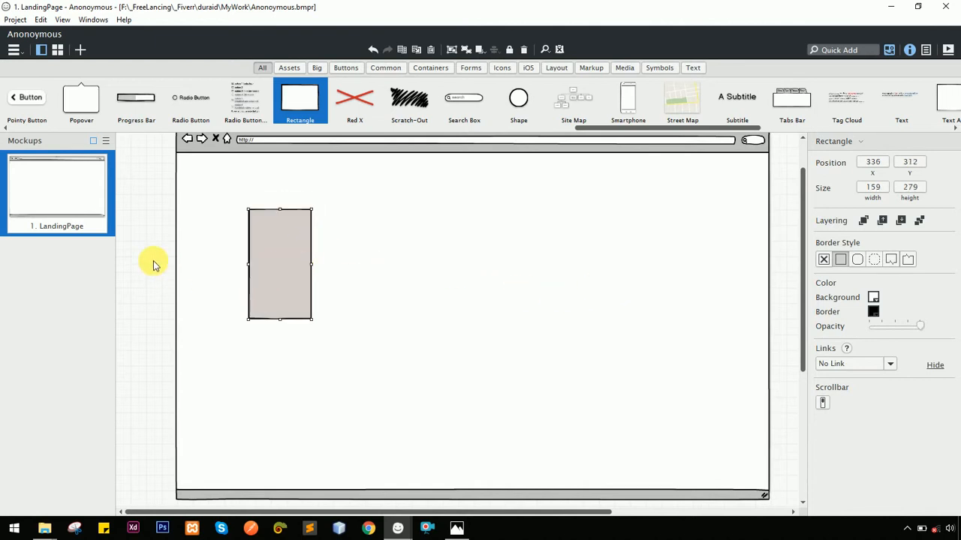
Duplicate the rectangle twice to make an evenly spaced row of three inside the browser frame
{"action": "left_click", "coordinate": [154, 263]}
{"action": "left_click", "coordinate": [279, 258]}
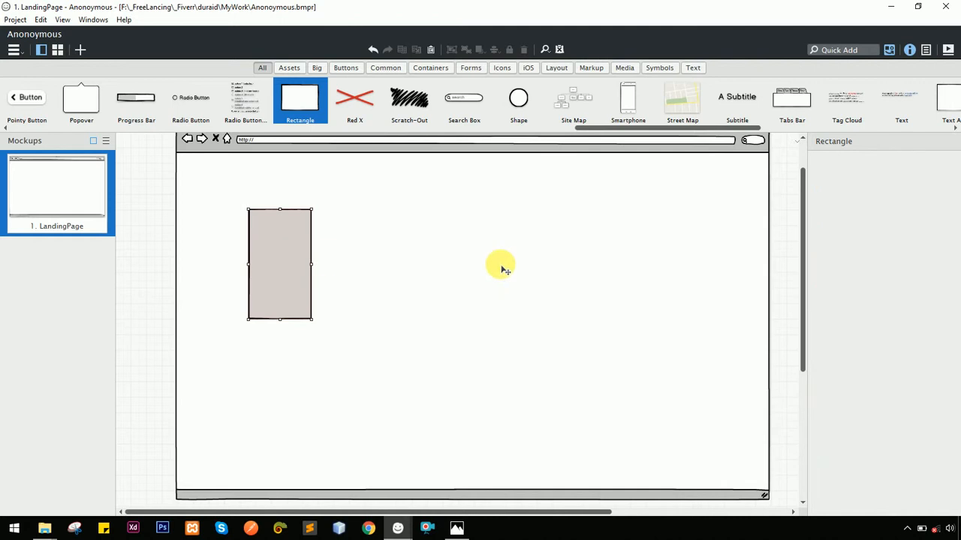
{"action": "left_click_drag", "start_coordinate": [298, 260], "coordinate": [568, 259]}
Give all three rectangles a medium gray background
{"action": "left_click", "coordinate": [379, 253]}
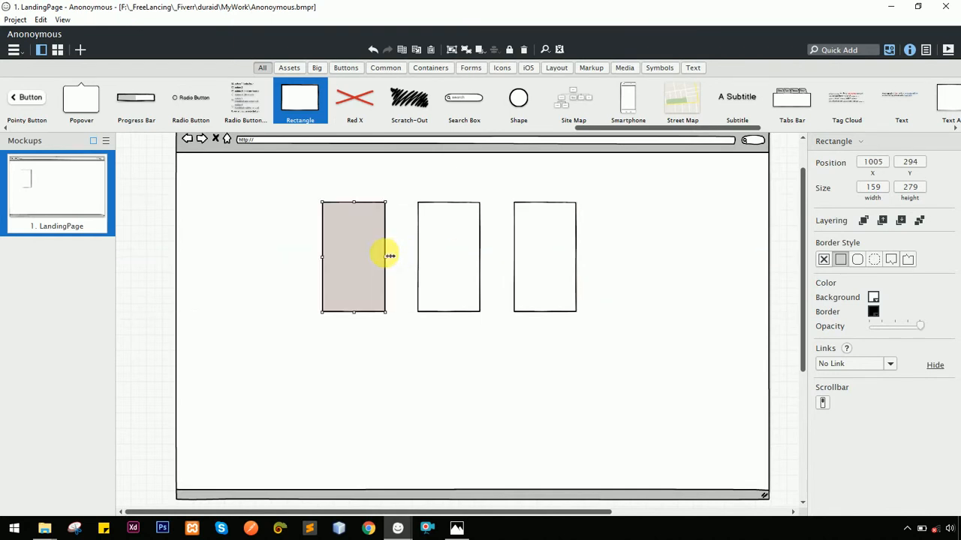
{"action": "left_click", "coordinate": [446, 259], "text": "shift"}
{"action": "left_click", "coordinate": [550, 263], "text": "shift"}
{"action": "left_click", "coordinate": [871, 320]}
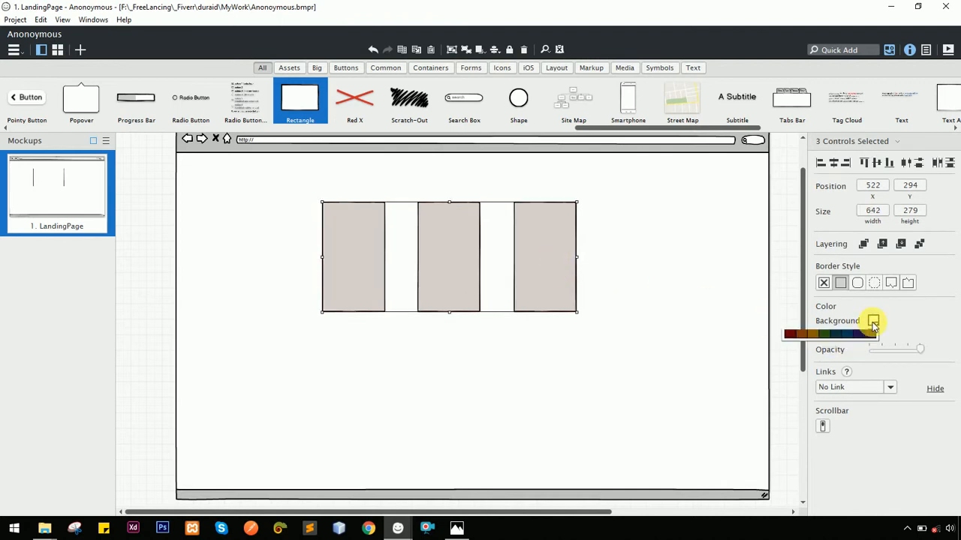
{"action": "left_click", "coordinate": [825, 359]}
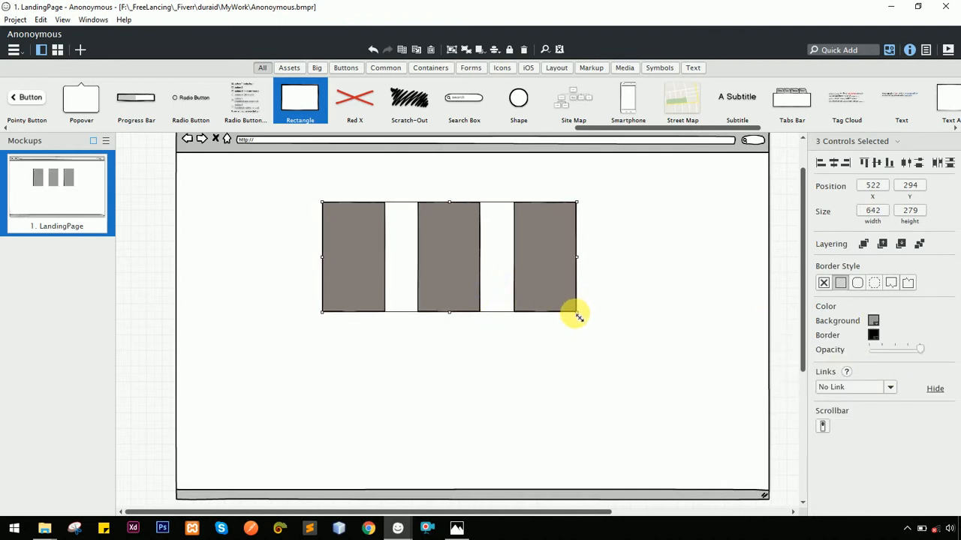
Enlarge the three rectangles together to about 831 x 569 overall and center them in the browser frame
{"action": "left_click_drag", "start_coordinate": [576, 311], "coordinate": [650, 345]}
{"action": "left_click_drag", "start_coordinate": [508, 307], "coordinate": [499, 306]}
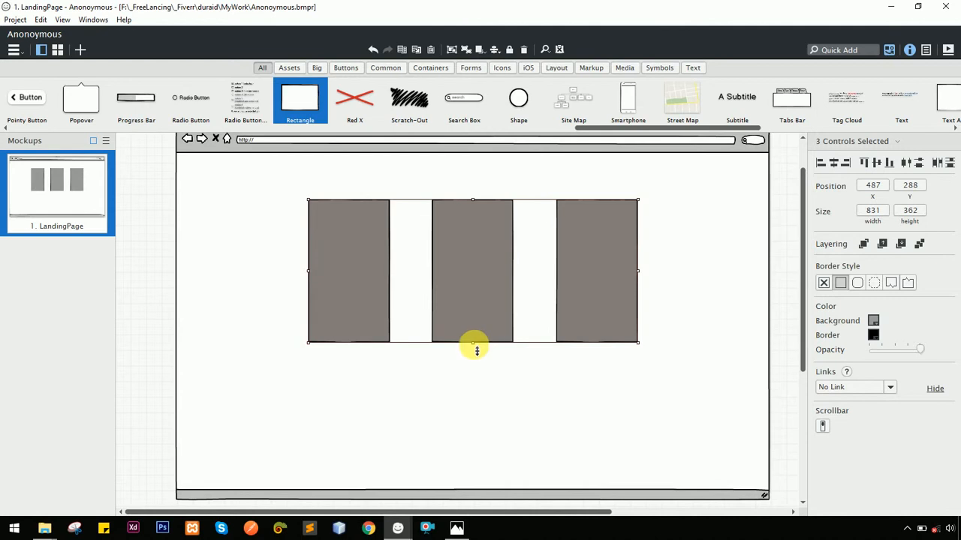
{"action": "left_click_drag", "start_coordinate": [473, 344], "coordinate": [479, 427]}
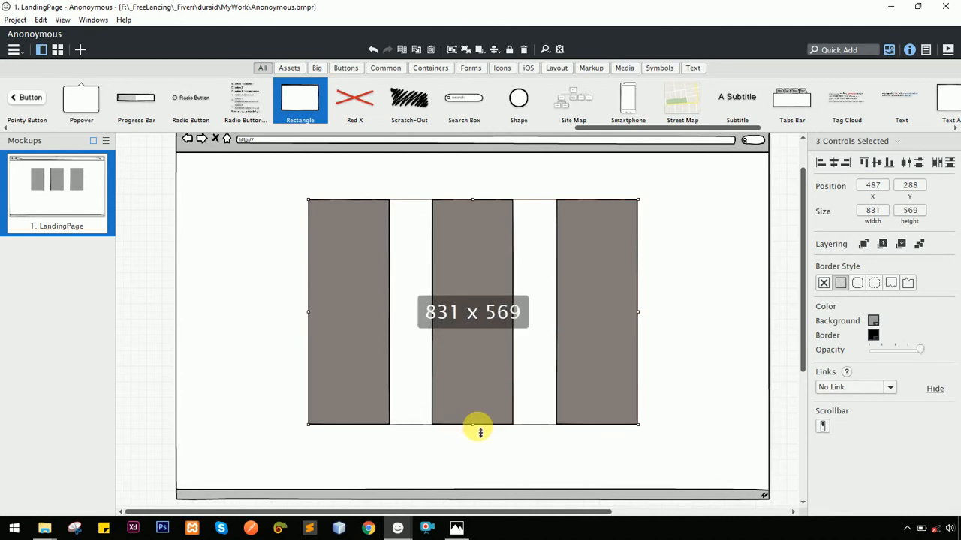
{"action": "left_click", "coordinate": [473, 197]}
{"action": "left_click", "coordinate": [364, 247]}
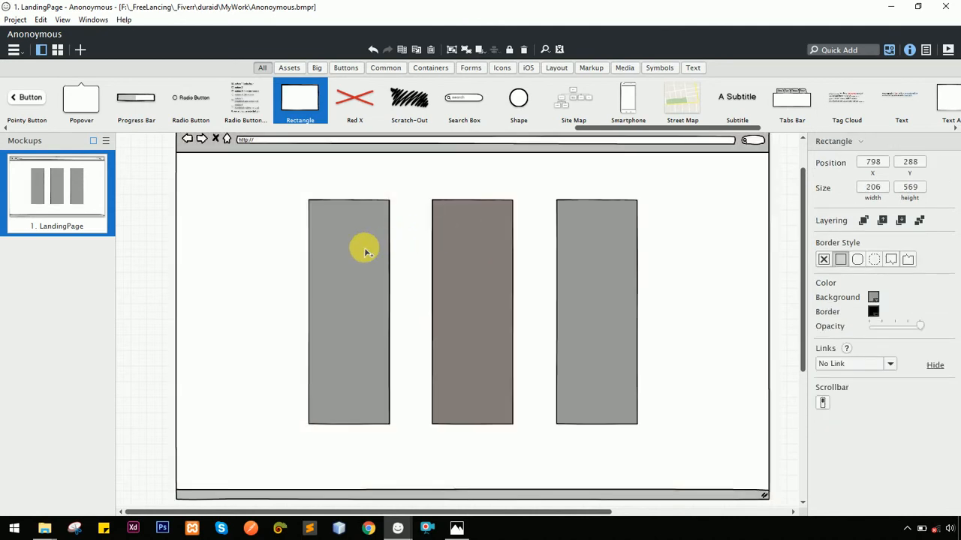
{"action": "left_click", "coordinate": [473, 255], "text": "shift"}
{"action": "left_click", "coordinate": [590, 266], "text": "shift"}
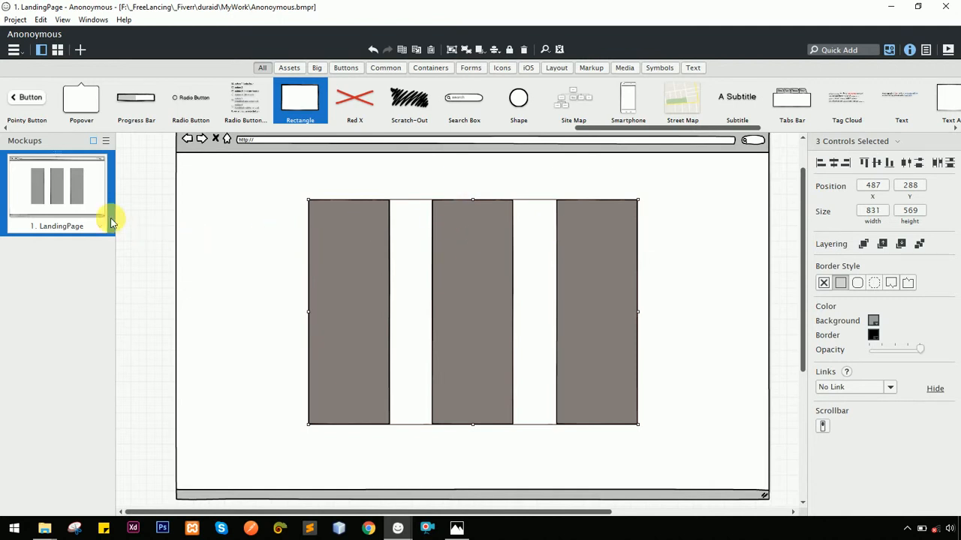
{"action": "left_click", "coordinate": [147, 211]}
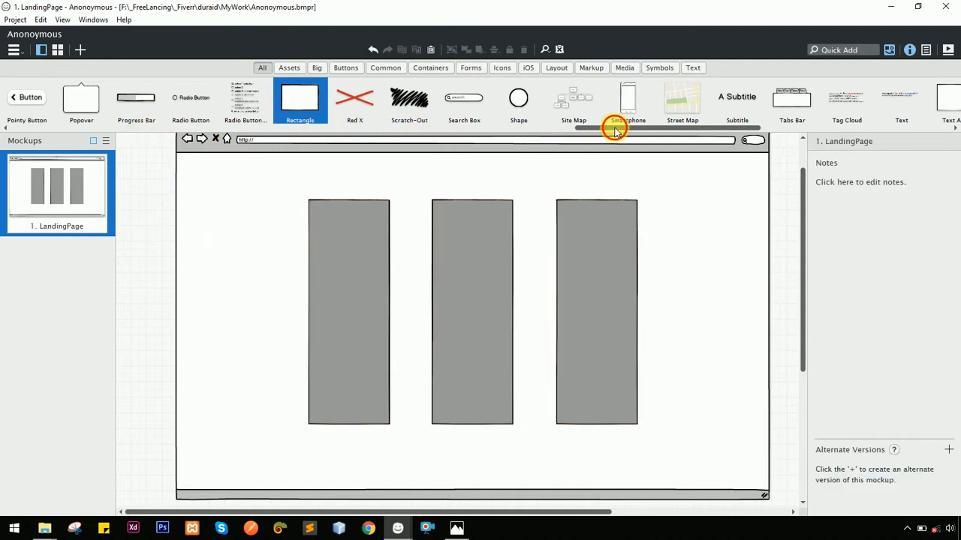
Add a white, size 60 label "12" near the top of the first column and copy it three times down the column
{"action": "left_click_drag", "start_coordinate": [614, 130], "coordinate": [337, 221]}
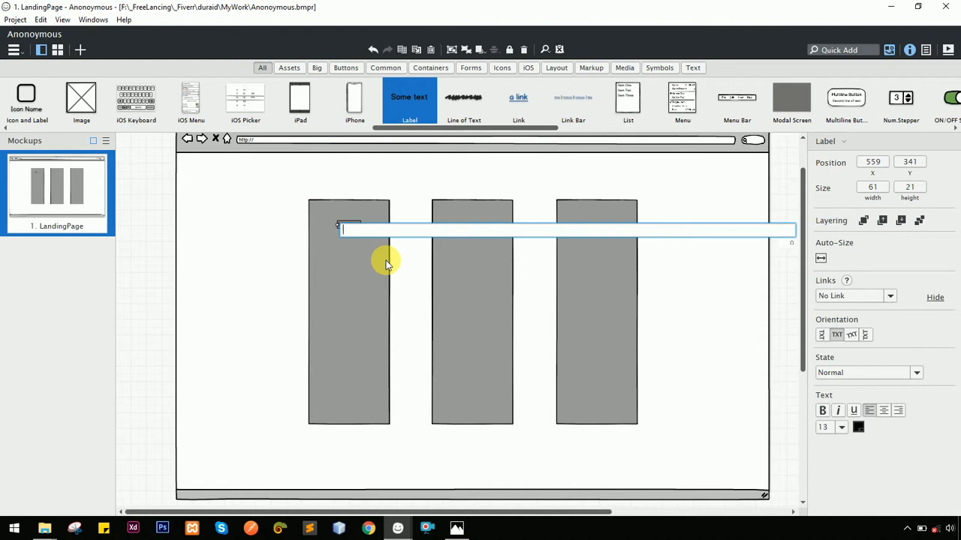
{"action": "key", "text": "Return"}
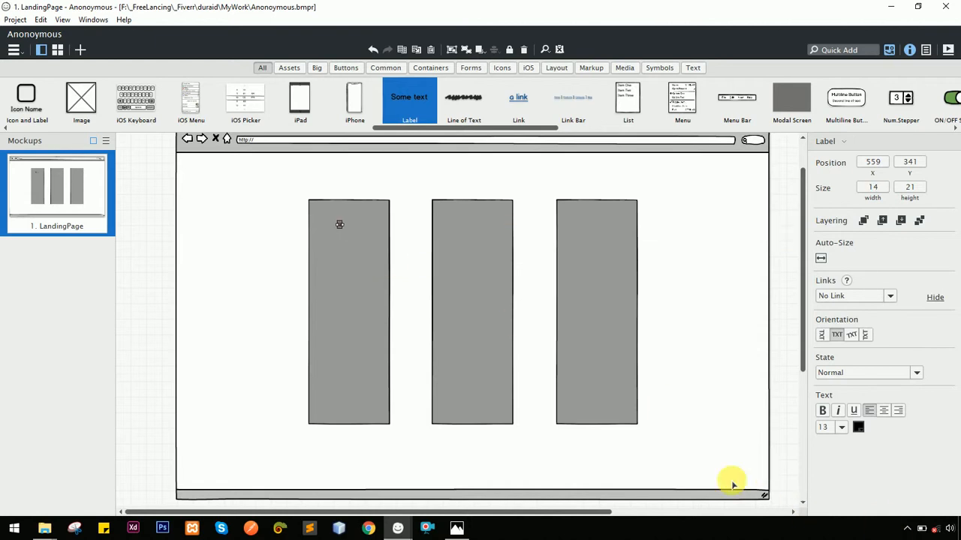
{"action": "left_click", "coordinate": [860, 428]}
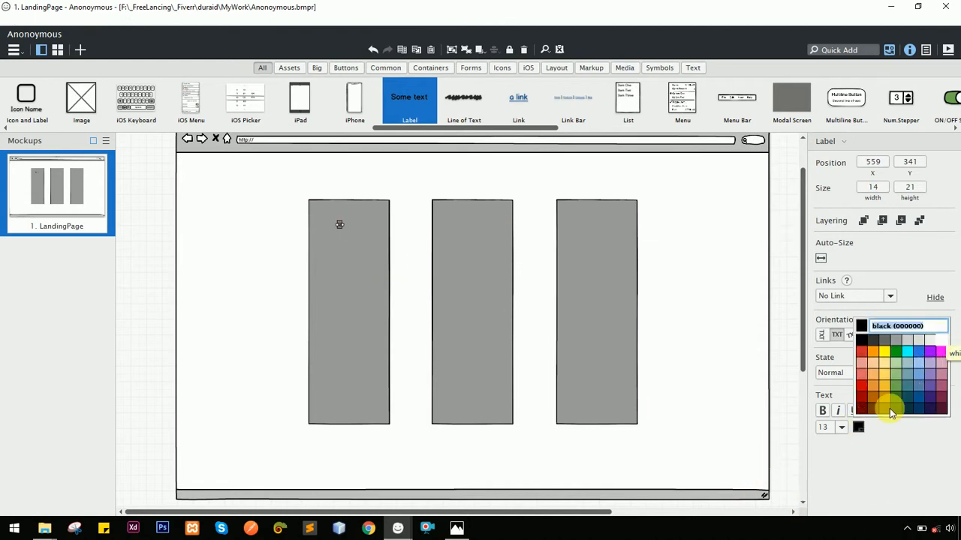
{"action": "left_click", "coordinate": [885, 403]}
{"action": "left_click", "coordinate": [841, 428]}
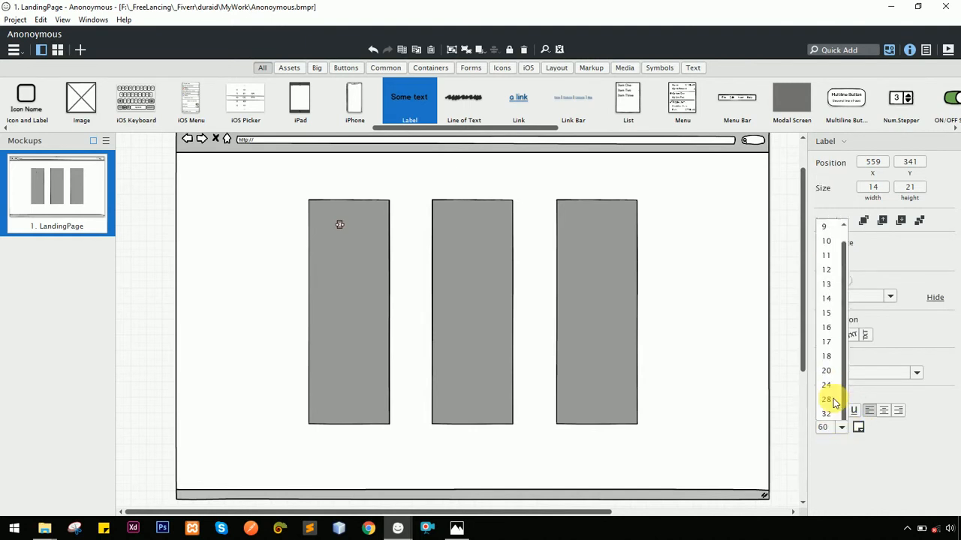
{"action": "left_click", "coordinate": [826, 408]}
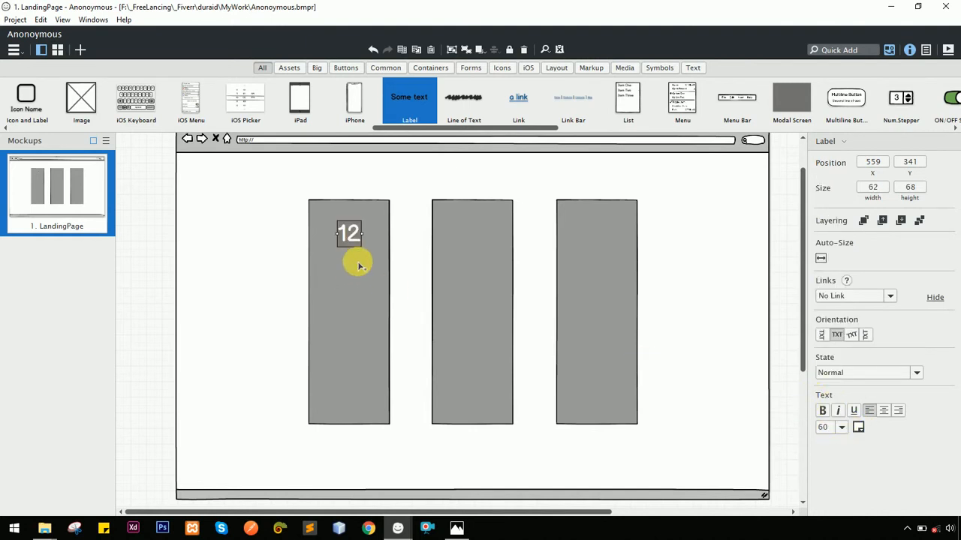
{"action": "left_click_drag", "start_coordinate": [347, 239], "coordinate": [359, 395]}
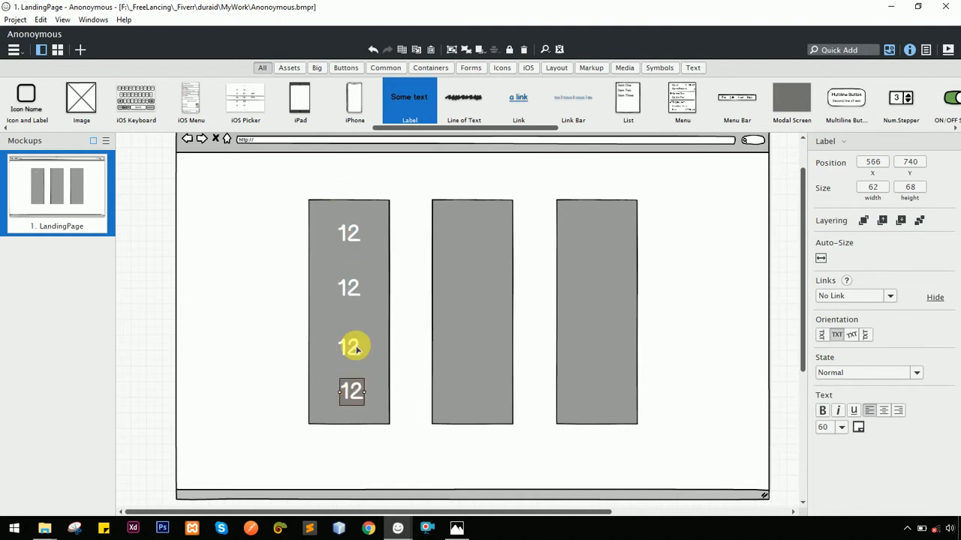
Lock the browser frame behind the columns
{"action": "left_click", "coordinate": [407, 414]}
{"action": "right_click", "coordinate": [398, 366]}
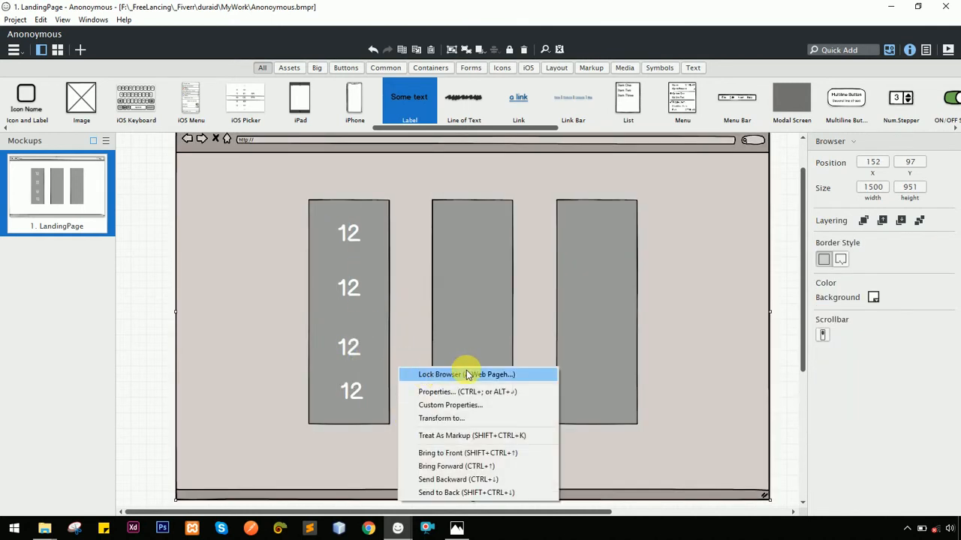
{"action": "left_click", "coordinate": [500, 374]}
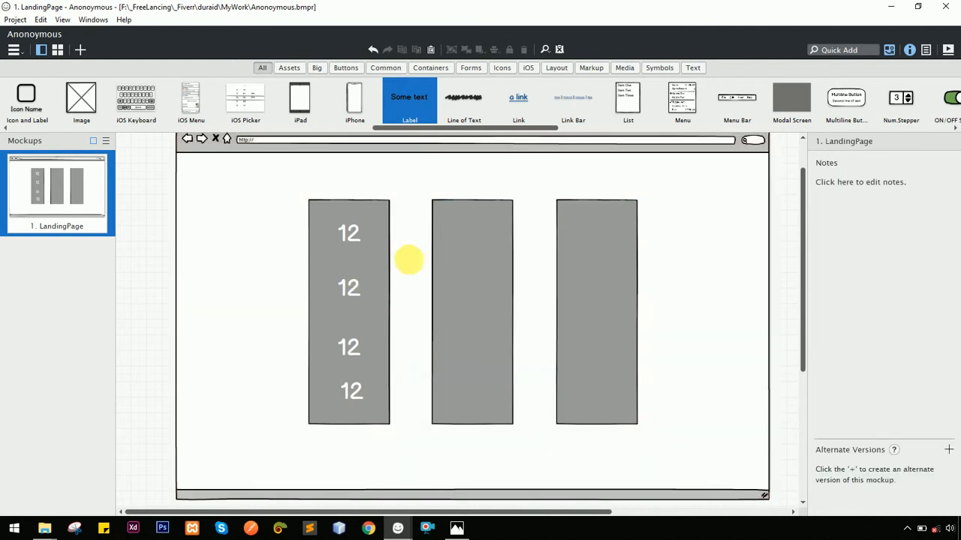
Copy the first column's four labels into the other two columns and align the middle column's labels with the first column's
{"action": "left_click_drag", "start_coordinate": [406, 213], "coordinate": [322, 413]}
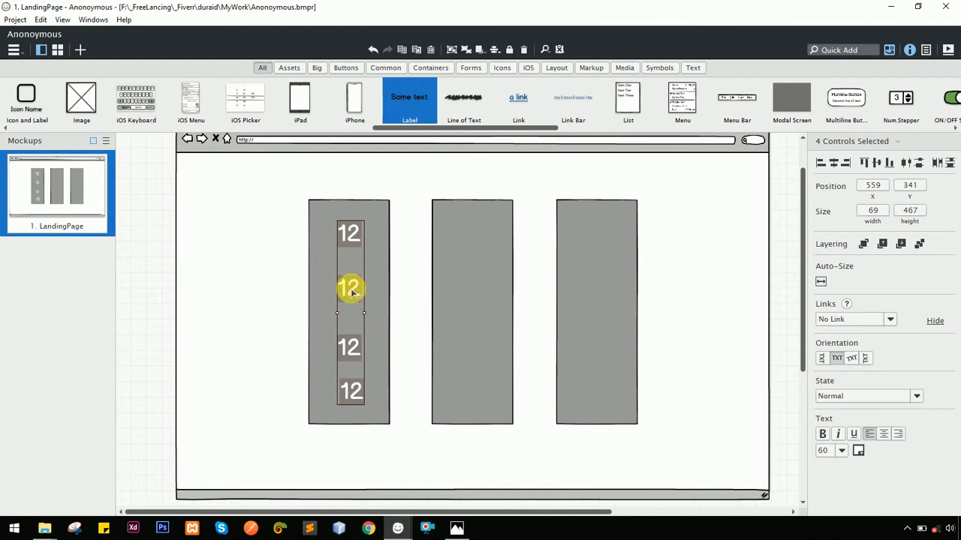
{"action": "left_click_drag", "start_coordinate": [351, 285], "coordinate": [597, 291]}
{"action": "left_click", "coordinate": [468, 285]}
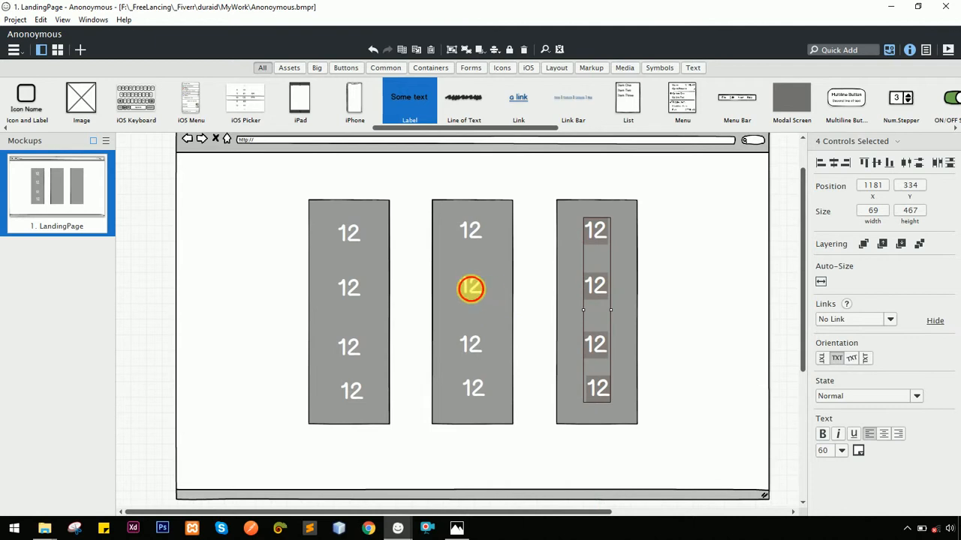
{"action": "left_click", "coordinate": [467, 230], "text": "shift"}
{"action": "left_click", "coordinate": [471, 346], "text": "shift"}
{"action": "left_click", "coordinate": [475, 394], "text": "shift"}
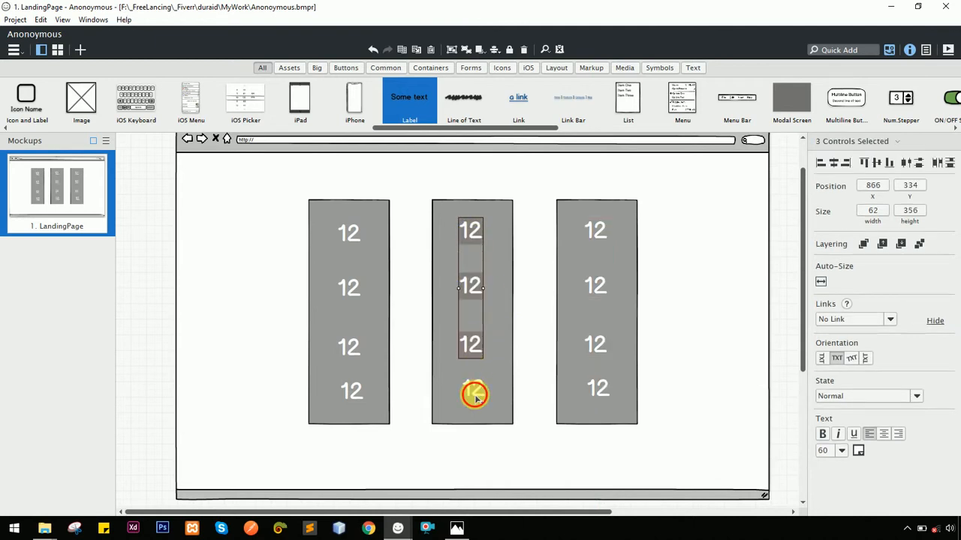
{"action": "left_click_drag", "start_coordinate": [473, 354], "coordinate": [478, 359]}
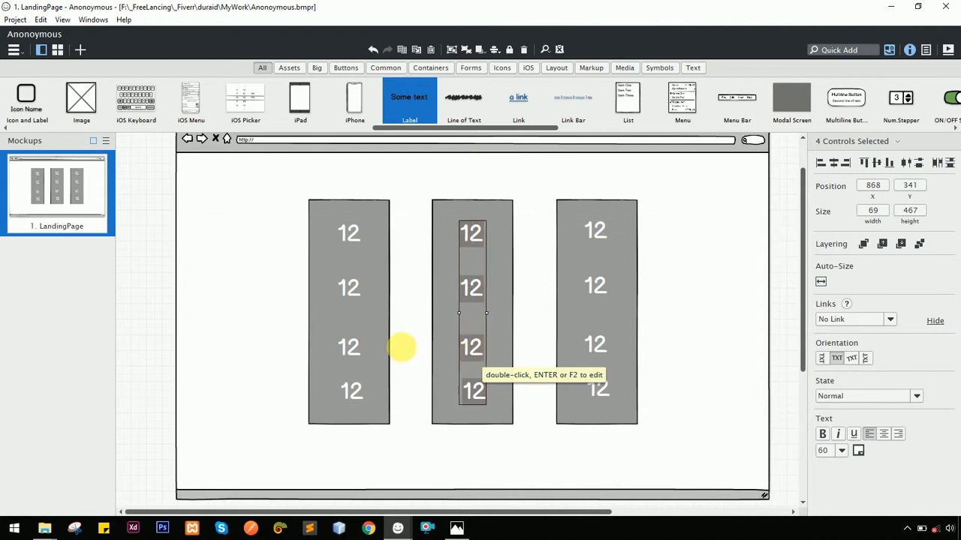
{"action": "left_click", "coordinate": [227, 290]}
Change the second, third and fourth labels in the first column to 23, 32 and 66
{"action": "scroll", "coordinate": [397, 239], "scroll_direction": "down", "scroll_amount": 1}
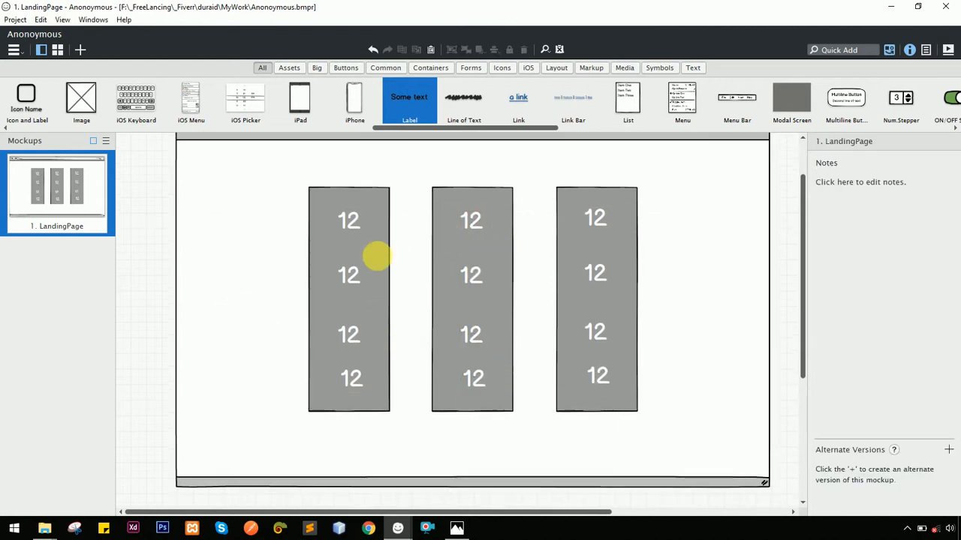
{"action": "left_click_drag", "start_coordinate": [350, 273], "coordinate": [352, 279]}
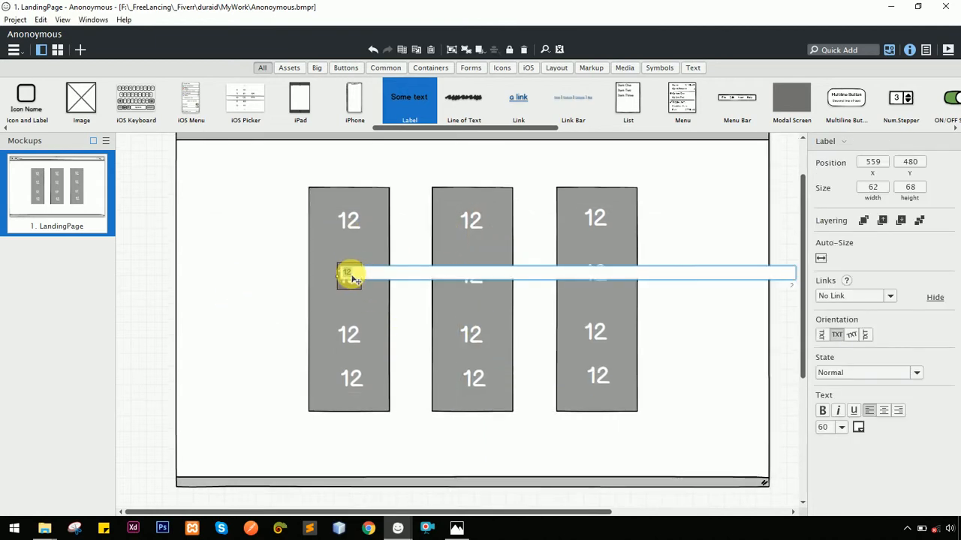
{"action": "type", "text": "23"}
{"action": "key", "text": "Return"}
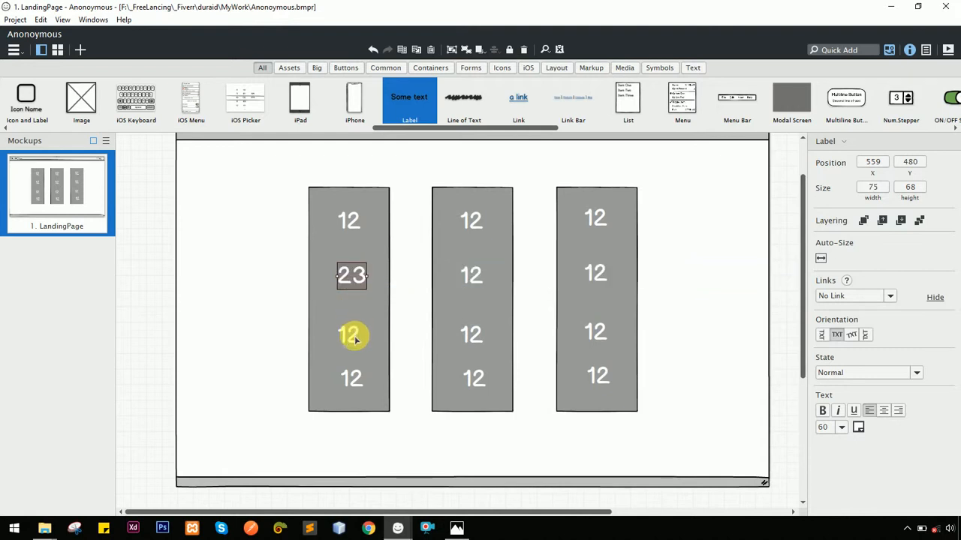
{"action": "left_click", "coordinate": [356, 339]}
{"action": "double_click", "coordinate": [354, 339]}
{"action": "type", "text": "32"}
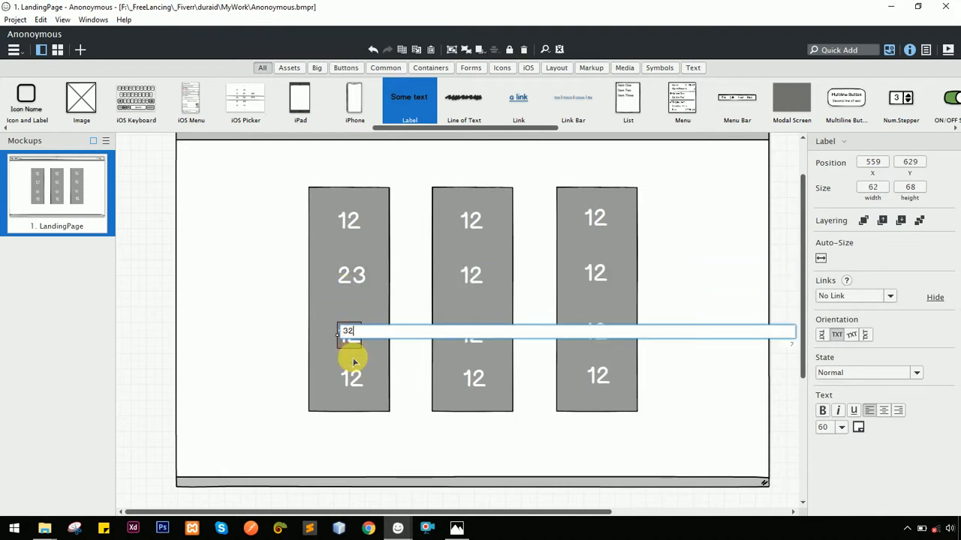
{"action": "left_click", "coordinate": [350, 377]}
{"action": "double_click", "coordinate": [353, 379]}
{"action": "type", "text": "66"}
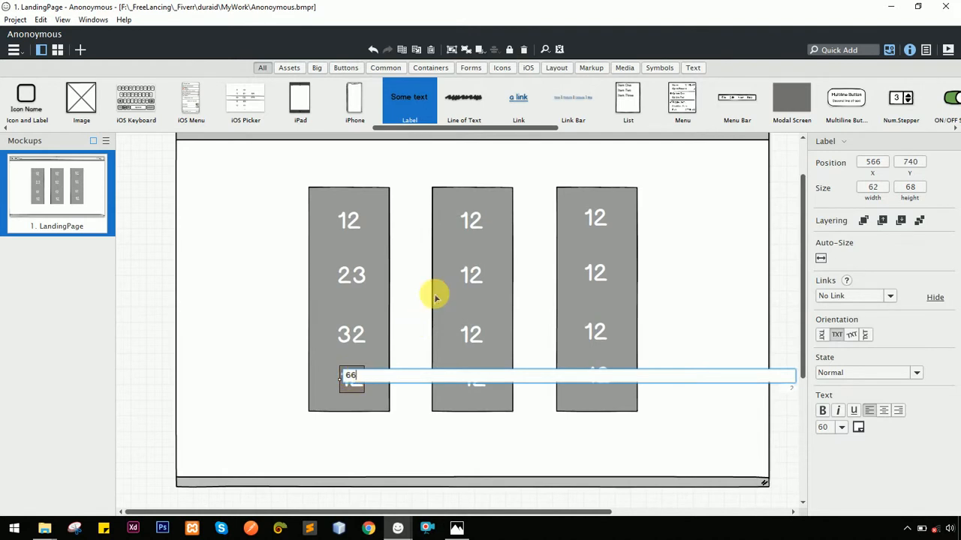
{"action": "key", "text": "Return"}
Change the four labels in the middle column, from top to bottom, to 44, 22, 88 and 54
{"action": "left_click", "coordinate": [472, 224]}
{"action": "double_click", "coordinate": [471, 223]}
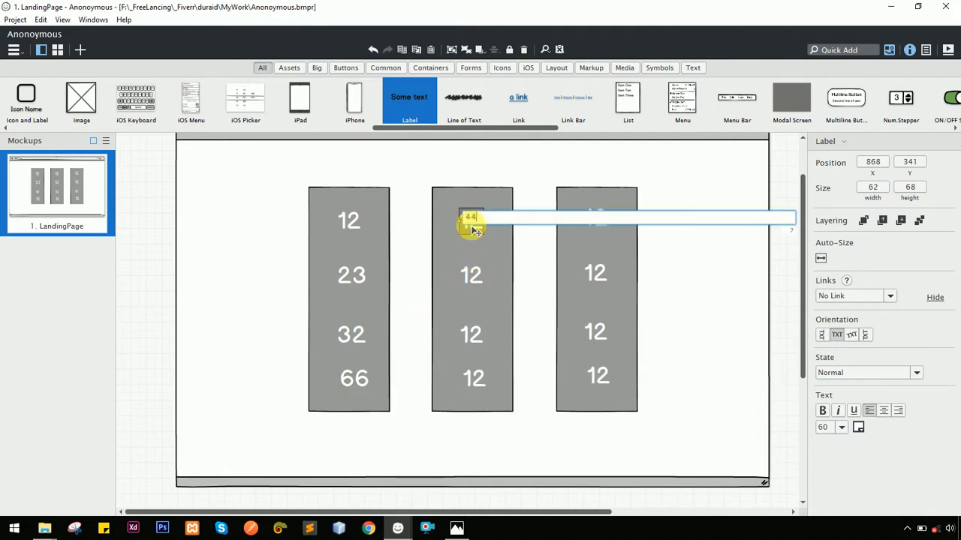
{"action": "type", "text": "44"}
{"action": "left_click", "coordinate": [471, 276]}
{"action": "double_click", "coordinate": [471, 277]}
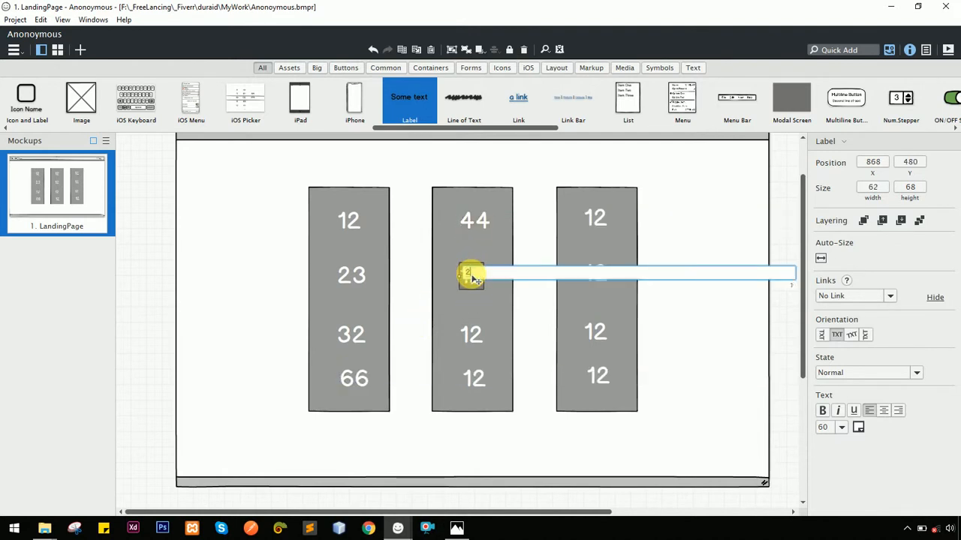
{"action": "type", "text": "22"}
{"action": "left_click", "coordinate": [471, 338]}
{"action": "double_click", "coordinate": [473, 348]}
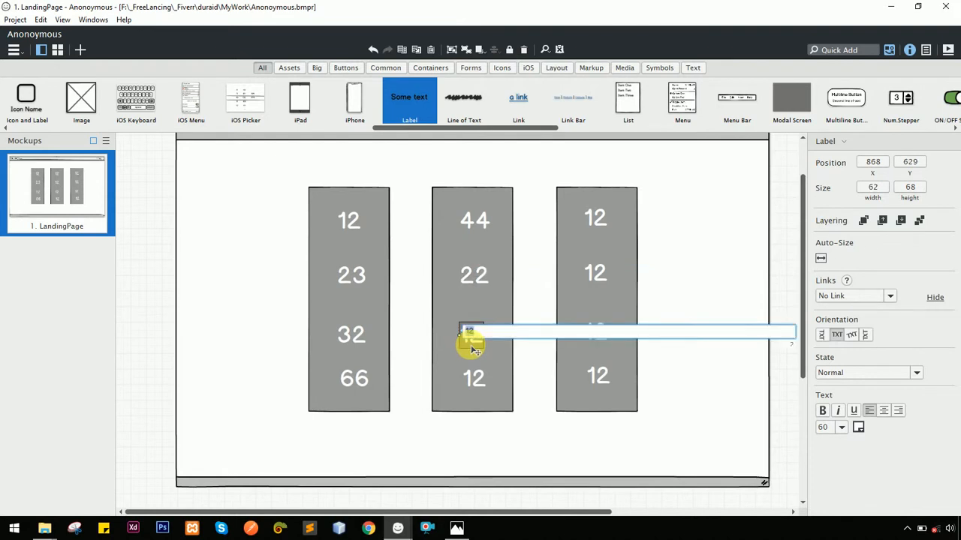
{"action": "left_click", "coordinate": [469, 379]}
{"action": "double_click", "coordinate": [467, 387]}
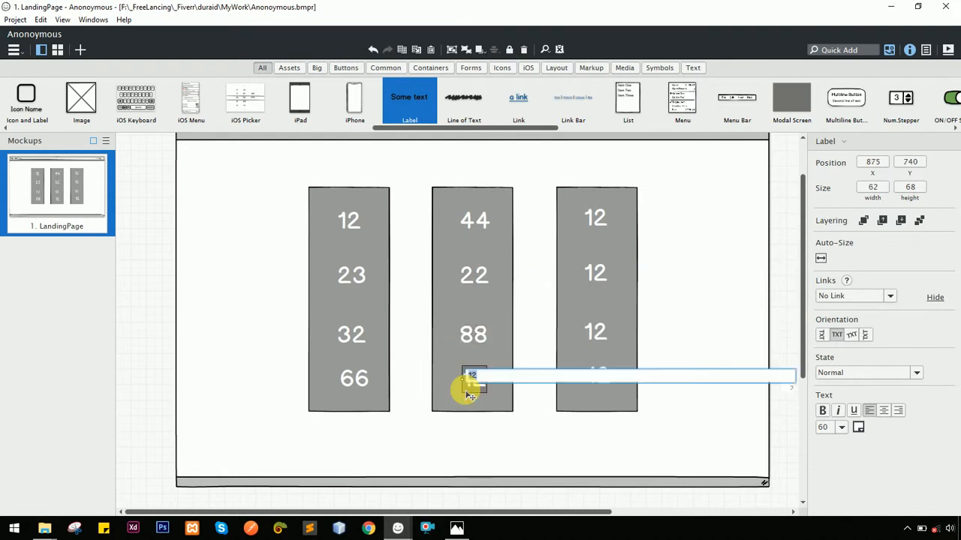
{"action": "type", "text": "54"}
{"action": "key", "text": "Return"}
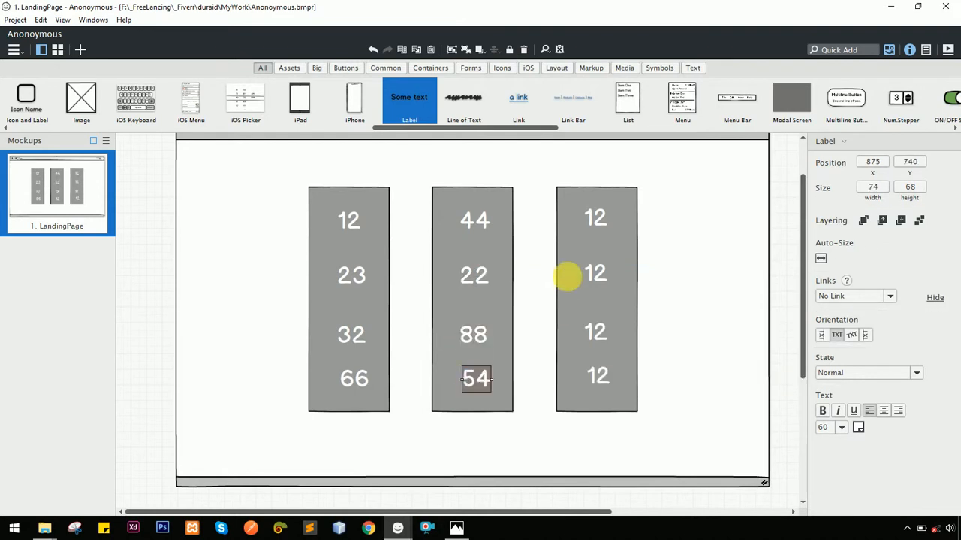
Change the third column's second label to 99, its fourth label to 00 and its first label to 70
{"action": "left_click", "coordinate": [607, 276]}
{"action": "double_click", "coordinate": [607, 277]}
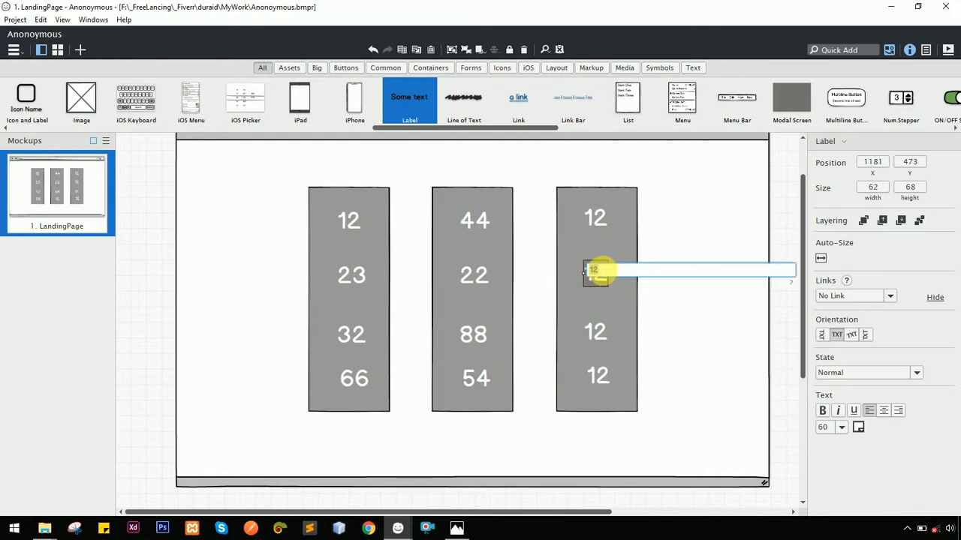
{"action": "type", "text": "99"}
{"action": "left_click", "coordinate": [598, 380]}
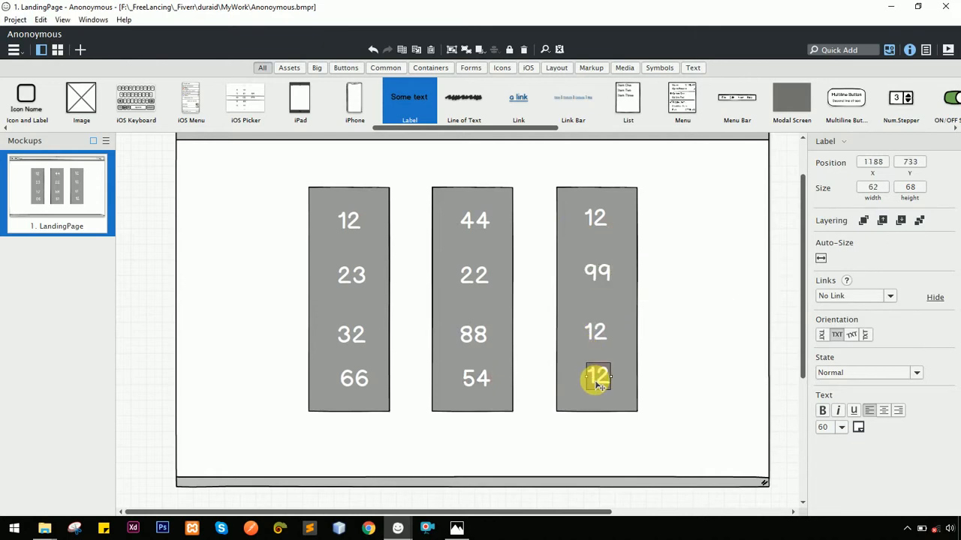
{"action": "double_click", "coordinate": [598, 380]}
{"action": "type", "text": "00"}
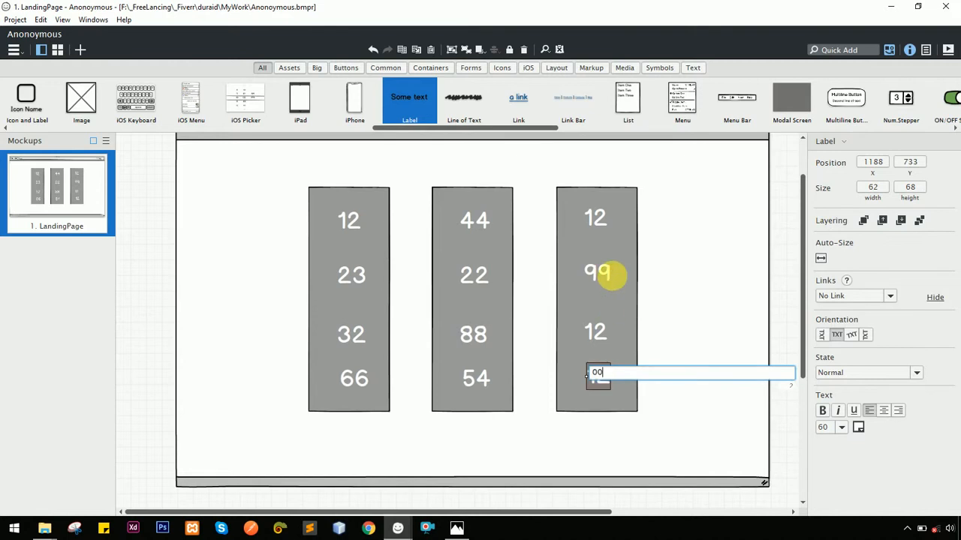
{"action": "left_click", "coordinate": [594, 216]}
{"action": "double_click", "coordinate": [596, 218]}
{"action": "type", "text": "77"}
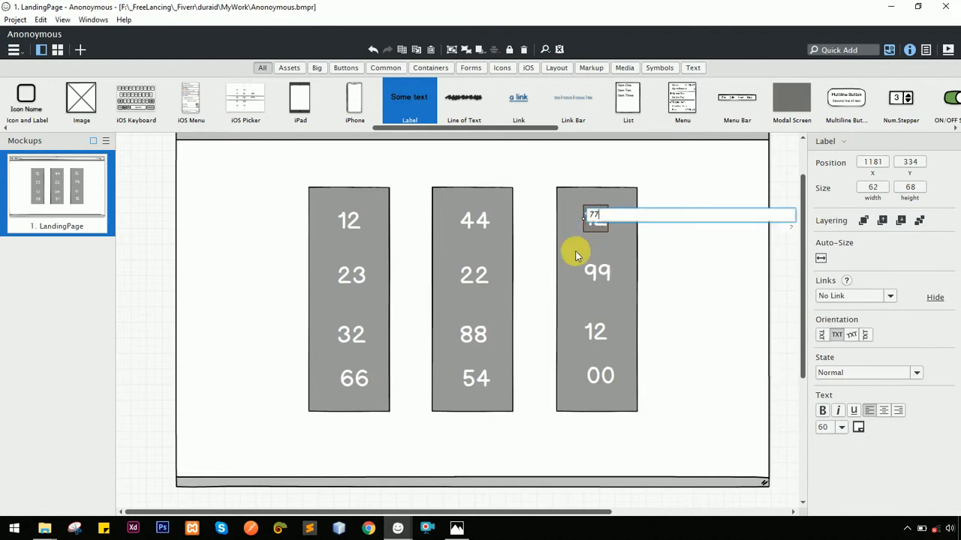
{"action": "key", "text": "BackSpace"}
{"action": "type", "text": "0"}
{"action": "key", "text": "Return"}
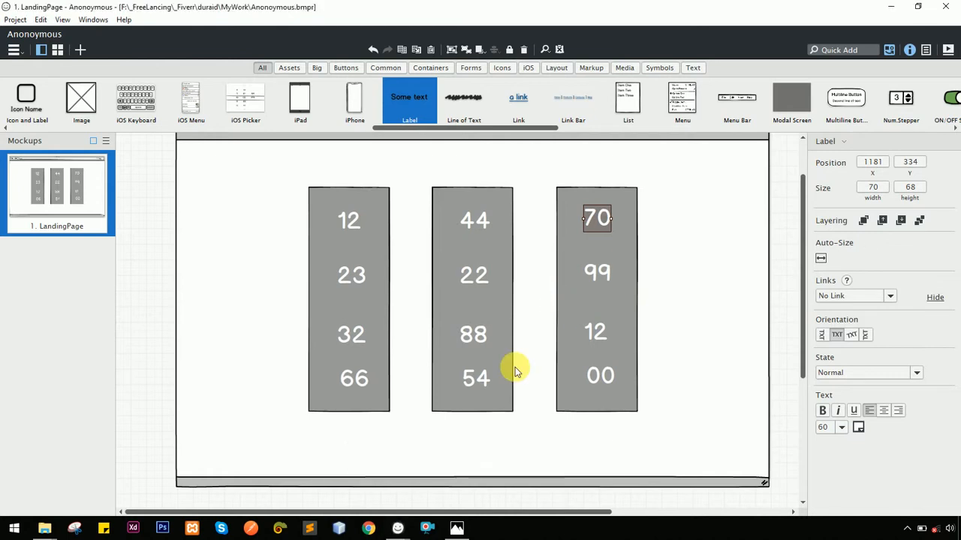
Add a vertical single-headed arrow about 99 high, pointing down into the top of the first column
{"action": "scroll", "coordinate": [553, 332], "scroll_direction": "up", "scroll_amount": 1}
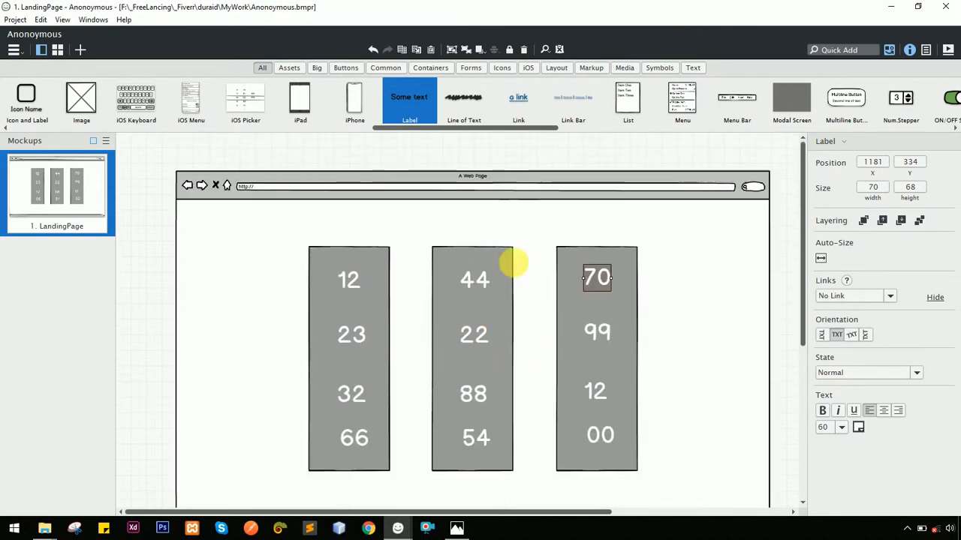
{"action": "left_click_drag", "start_coordinate": [442, 129], "coordinate": [71, 142]}
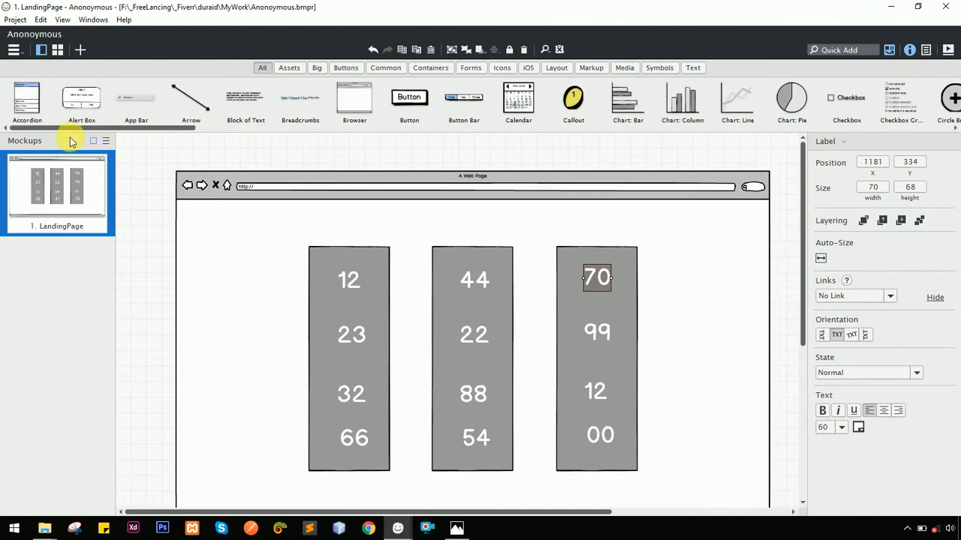
{"action": "left_click_drag", "start_coordinate": [191, 101], "coordinate": [328, 225]}
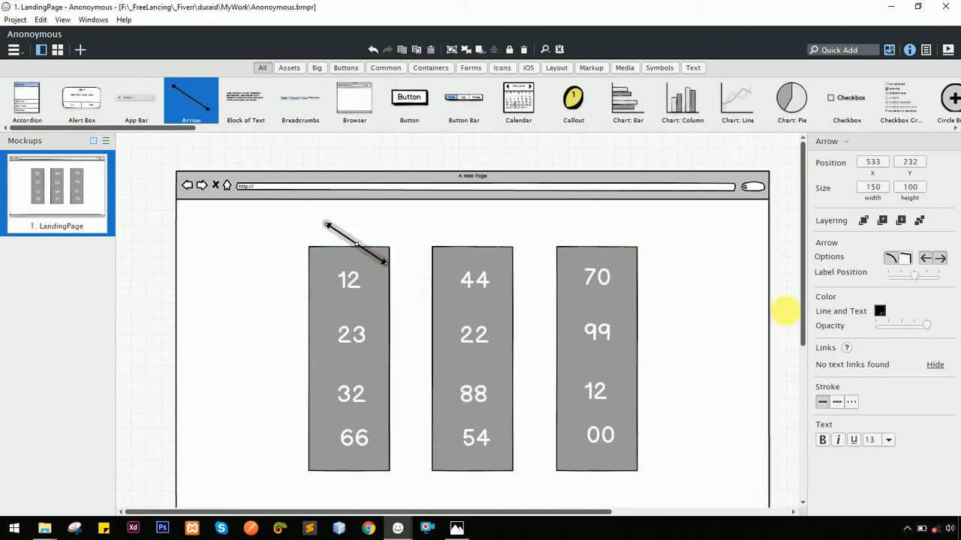
{"action": "left_click", "coordinate": [930, 261]}
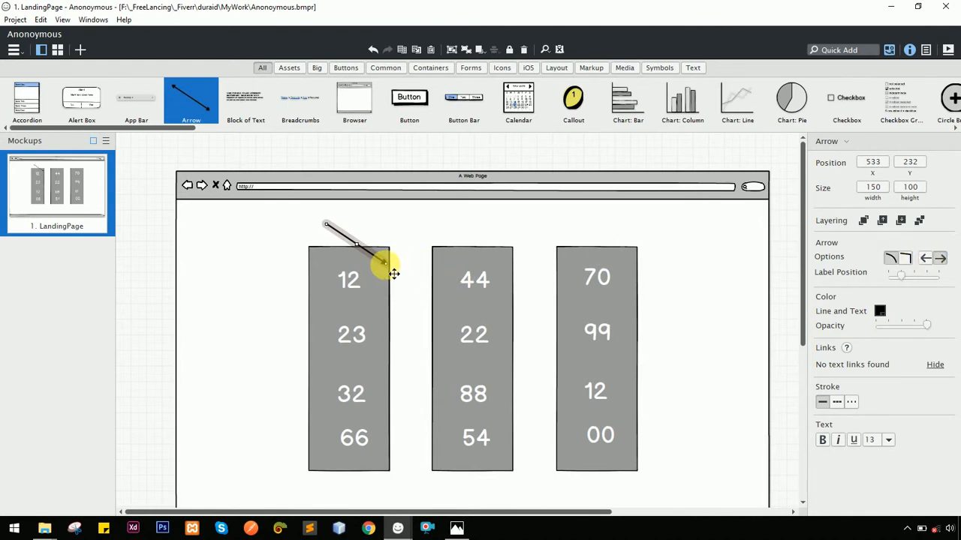
{"action": "left_click_drag", "start_coordinate": [393, 273], "coordinate": [327, 273]}
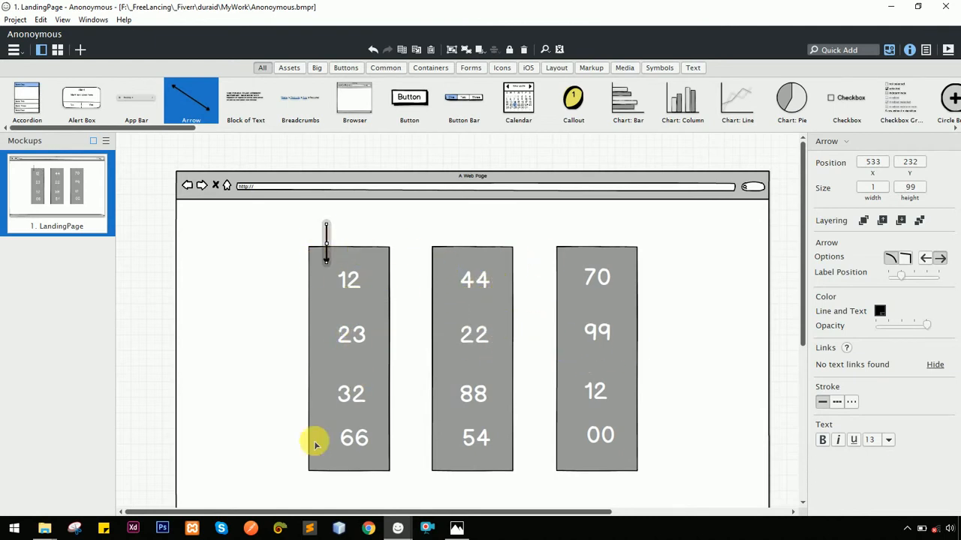
{"action": "left_click", "coordinate": [9, 532]}
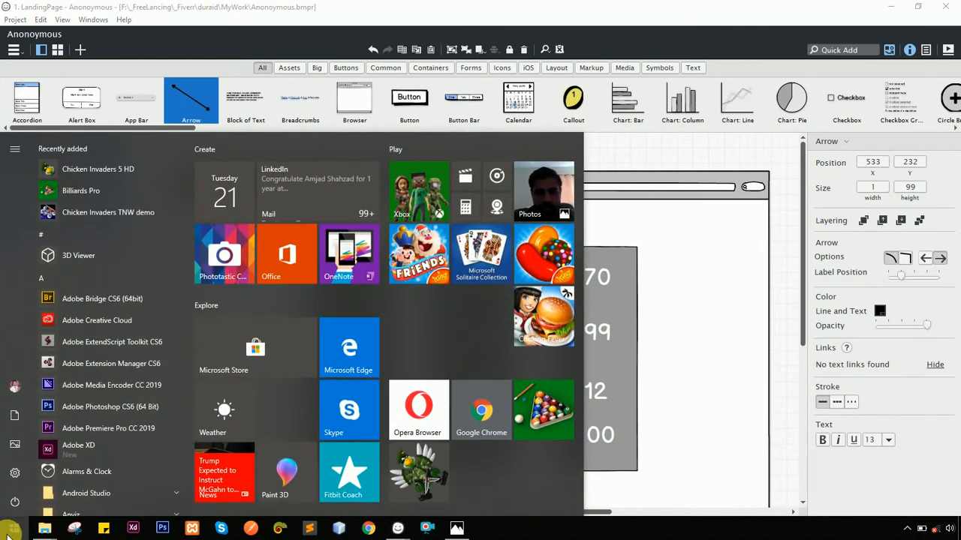
{"action": "type", "text": "ckucj"}
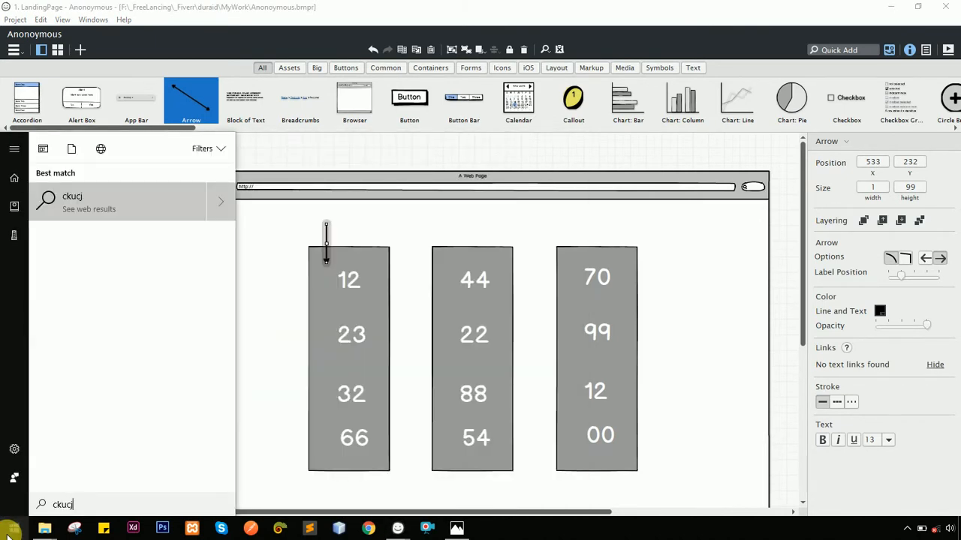
{"action": "key", "text": "BackSpace"}
{"action": "key", "text": "BackSpace"}
{"action": "type", "text": "lick"}
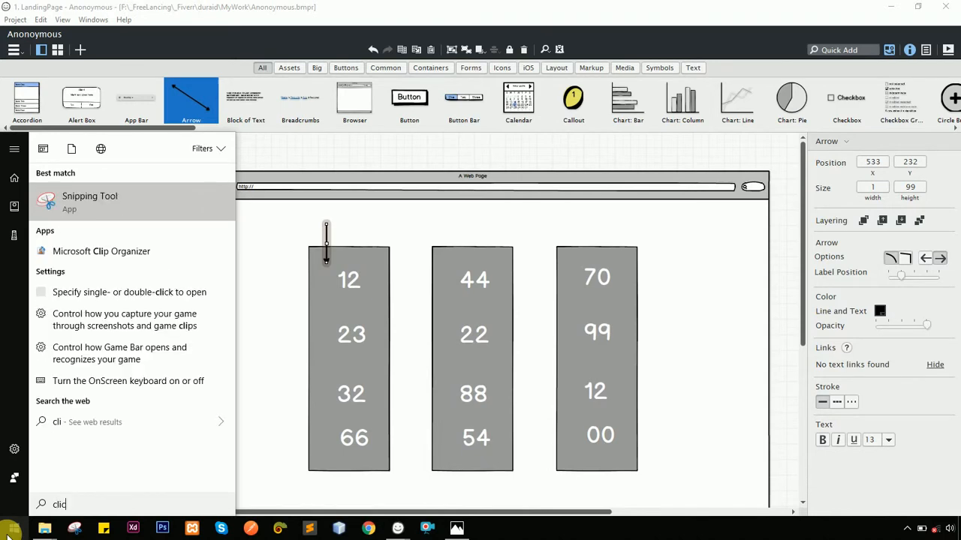
{"action": "key", "text": "BackSpace"}
{"action": "key", "text": "BackSpace"}
{"action": "key", "text": "BackSpace"}
{"action": "key", "text": "BackSpace"}
{"action": "key", "text": "BackSpace"}
{"action": "type", "text": "butt"}
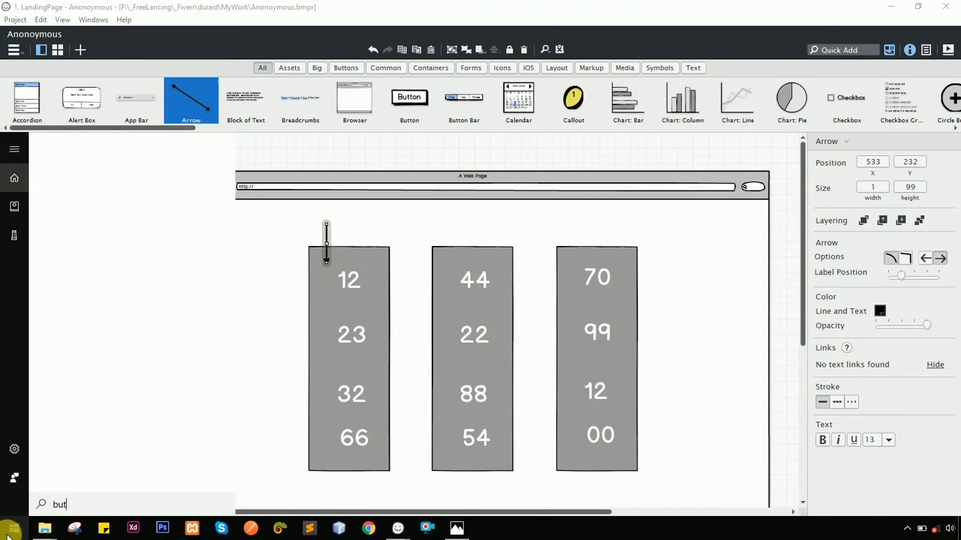
{"action": "key", "text": "BackSpace"}
{"action": "key", "text": "BackSpace"}
{"action": "key", "text": "BackSpace"}
{"action": "key", "text": "BackSpace"}
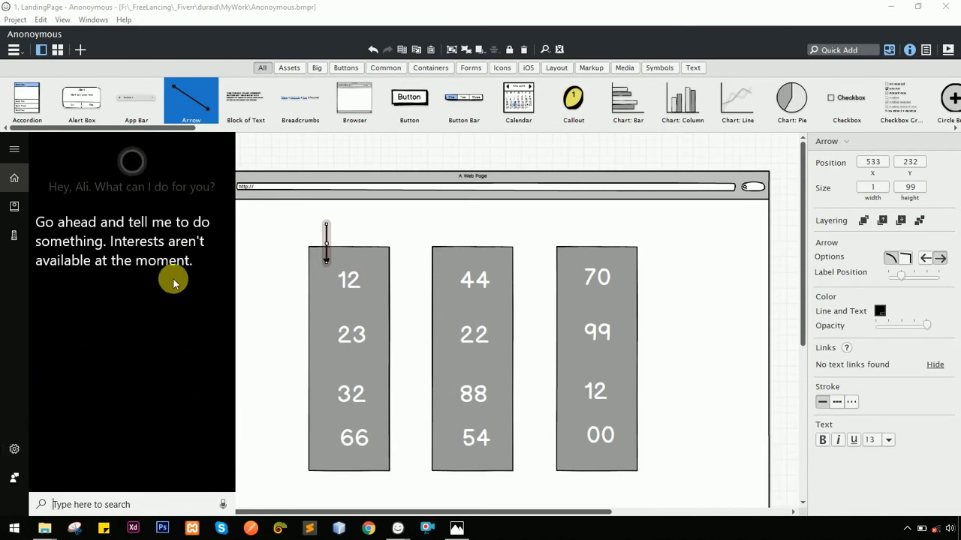
Switch to File Explorer, open the softwares folder and go to the QiPressPortable.zip archive near its end
{"action": "key", "text": "super+e"}
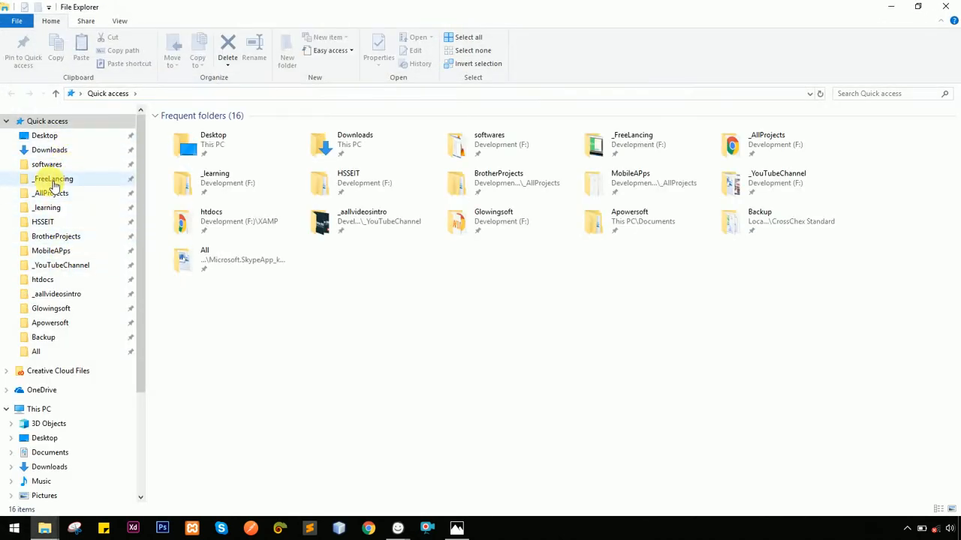
{"action": "left_click", "coordinate": [51, 167]}
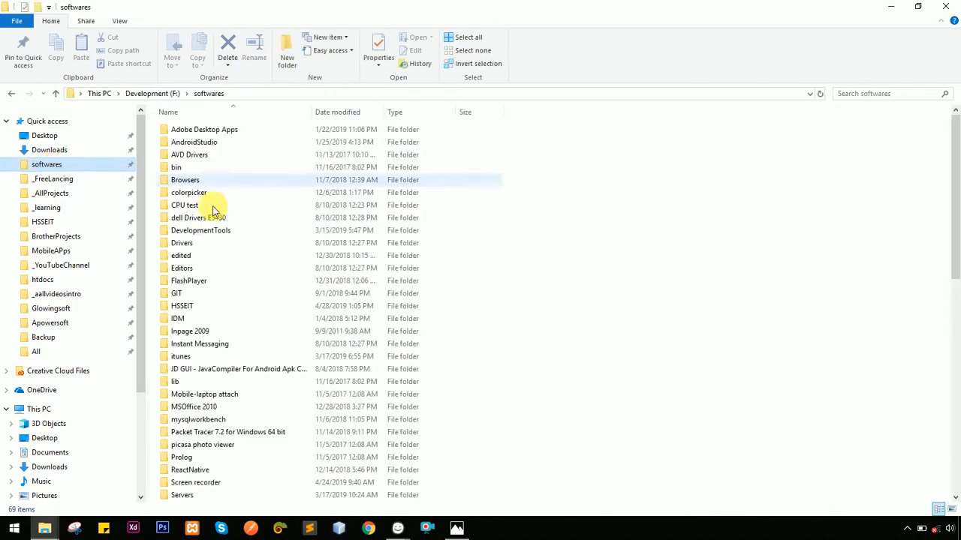
{"action": "scroll", "coordinate": [268, 258], "scroll_direction": "down", "scroll_amount": 12}
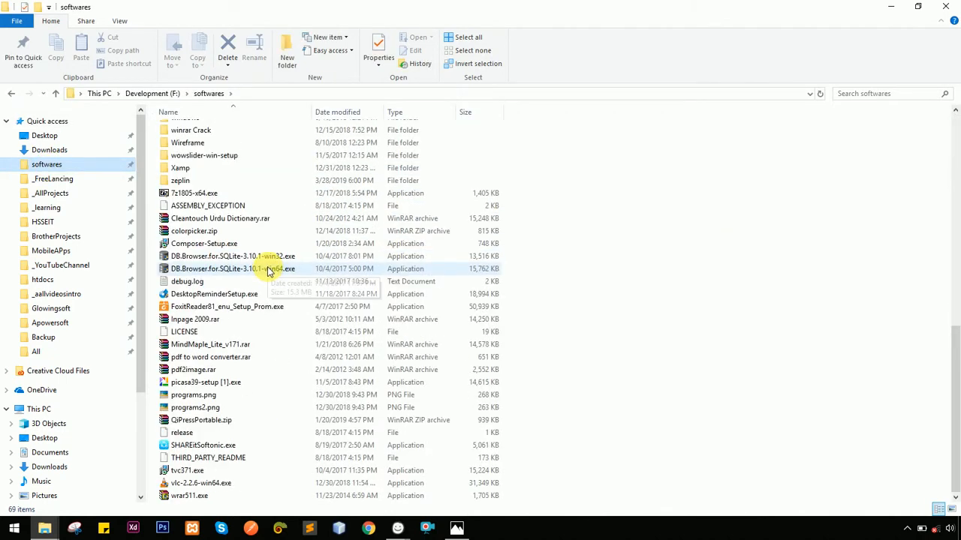
{"action": "left_click", "coordinate": [222, 422]}
{"action": "left_click", "coordinate": [180, 471]}
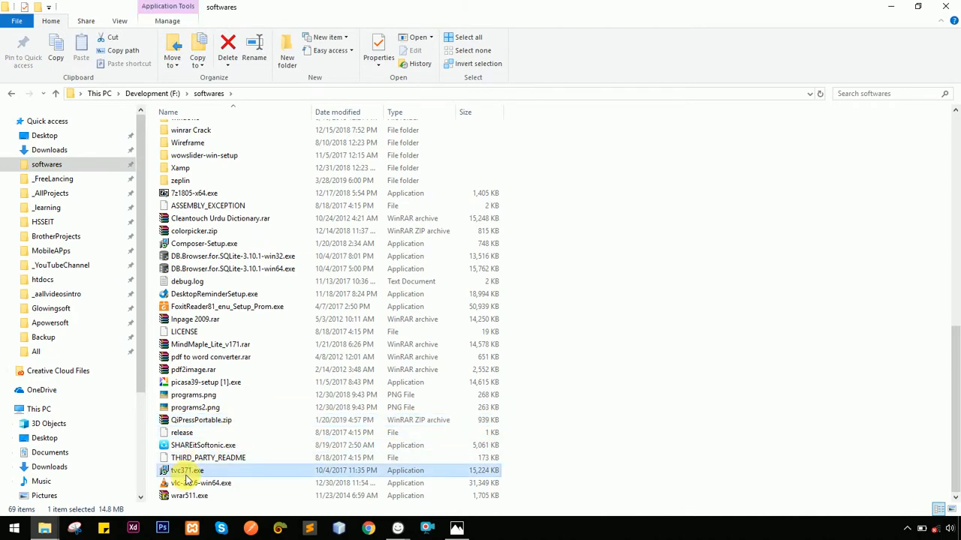
{"action": "left_click", "coordinate": [14, 529]}
{"action": "type", "text": "qi"}
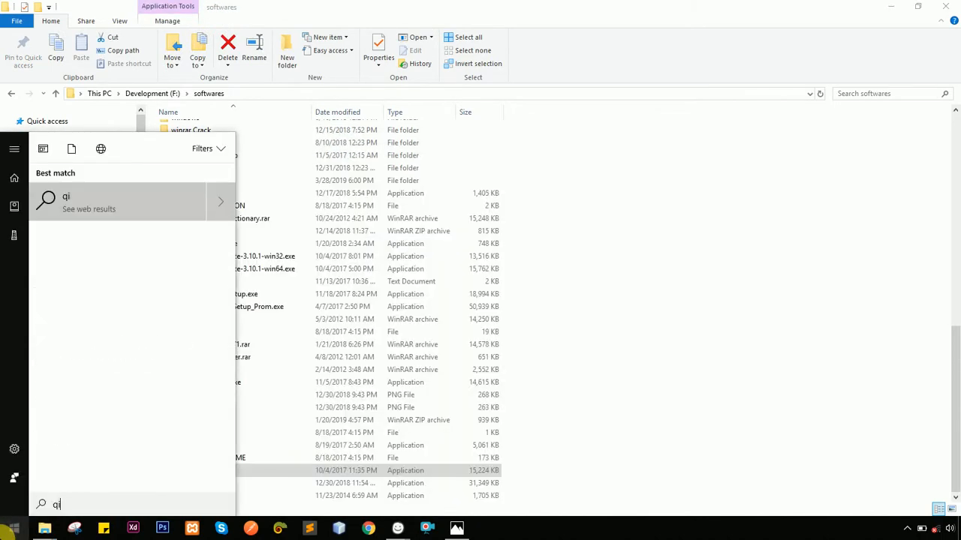
{"action": "left_click", "coordinate": [9, 529]}
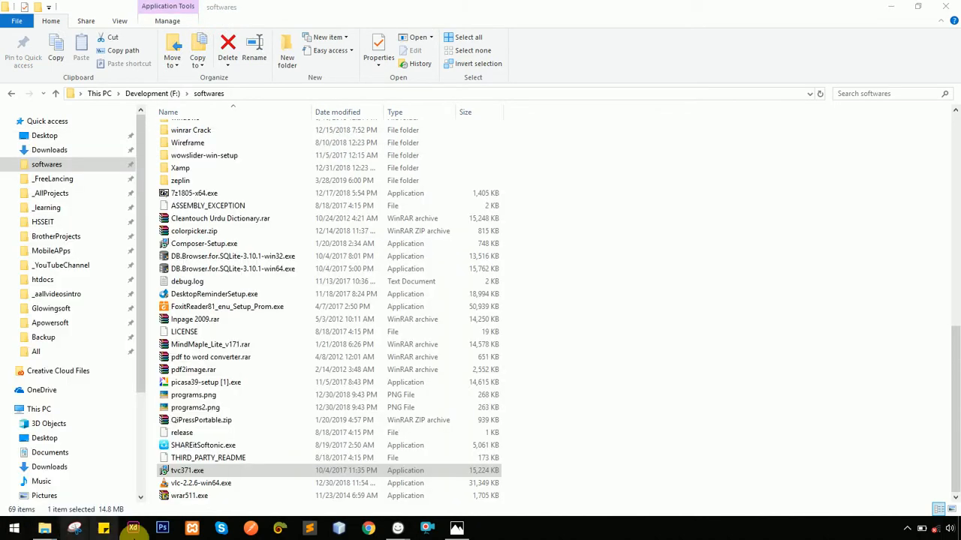
Extract QiPressPortable.zip directly into the softwares folder
{"action": "type", "text": "qi"}
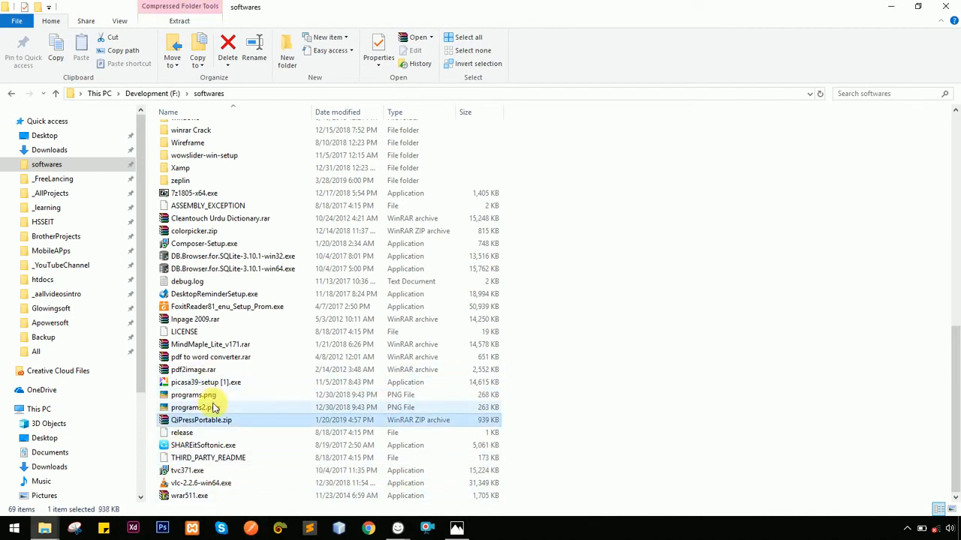
{"action": "right_click", "coordinate": [207, 420]}
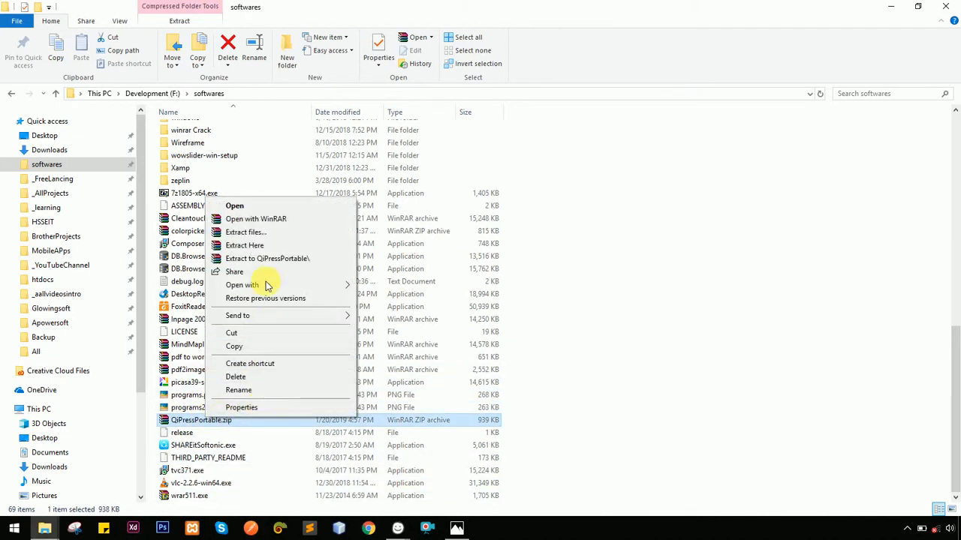
{"action": "left_click", "coordinate": [272, 248]}
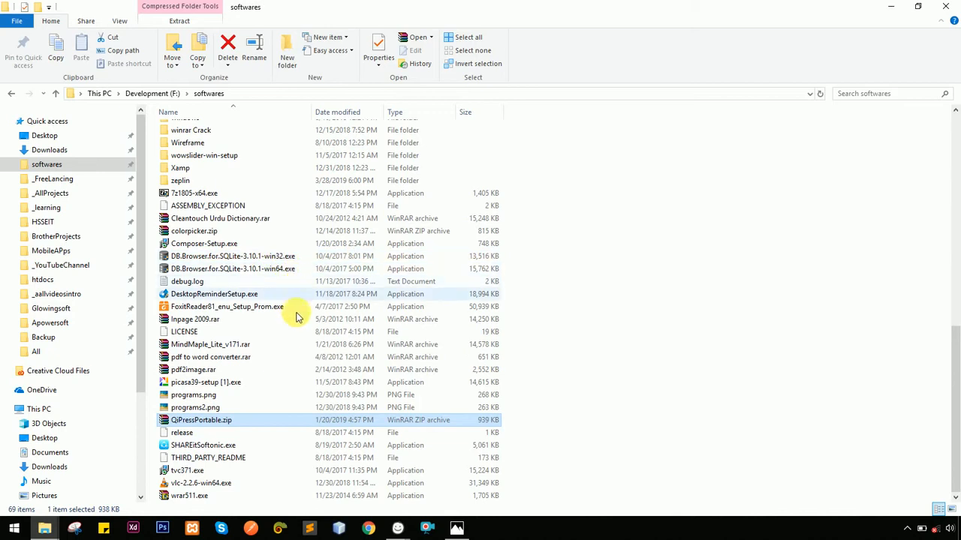
Launch the extracted QiPress.exe, accept its license agreement and dismiss the splash screen
{"action": "left_click", "coordinate": [225, 421]}
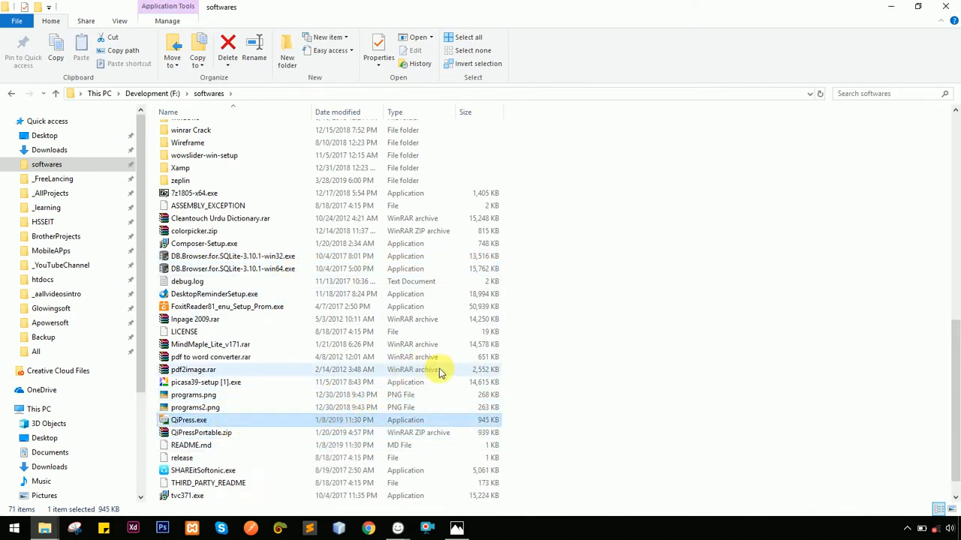
{"action": "double_click", "coordinate": [243, 420]}
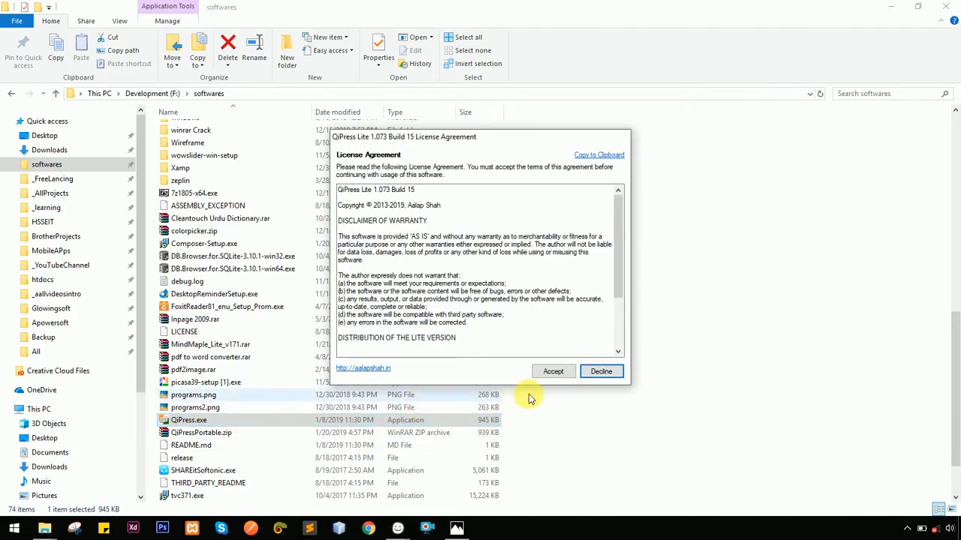
{"action": "left_click", "coordinate": [553, 372]}
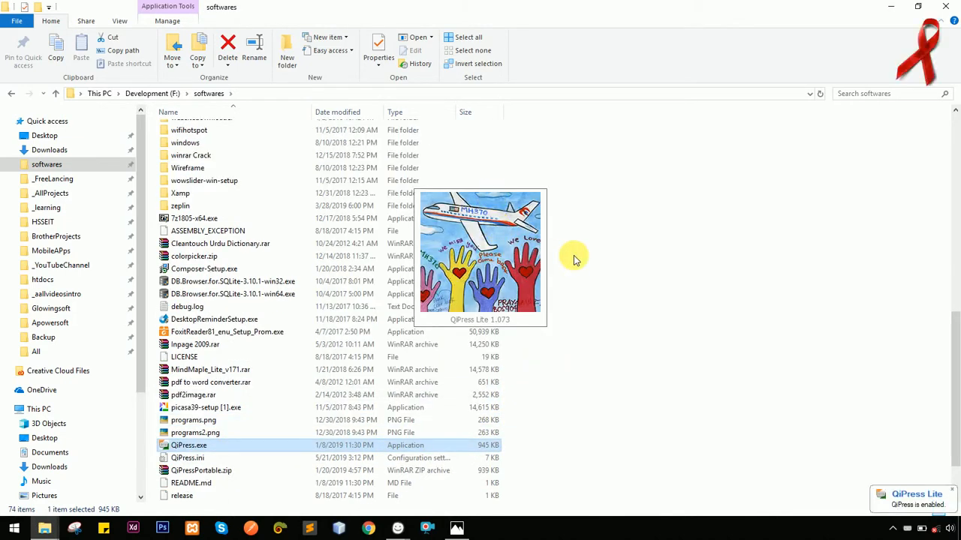
{"action": "left_click", "coordinate": [701, 415]}
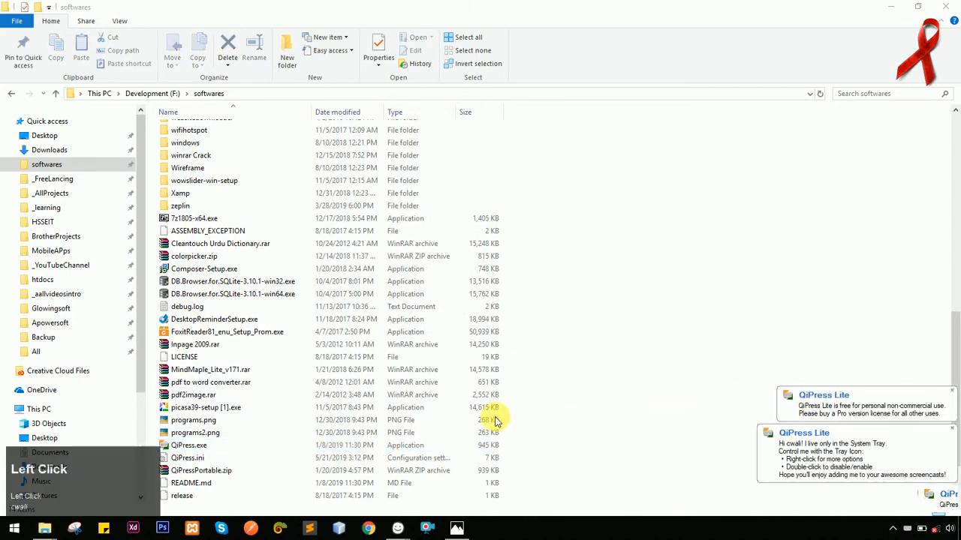
Try to move the QiPress keystroke overlay away from the folder list, and close its welcome notification
{"action": "left_click_drag", "start_coordinate": [115, 460], "coordinate": [604, 456]}
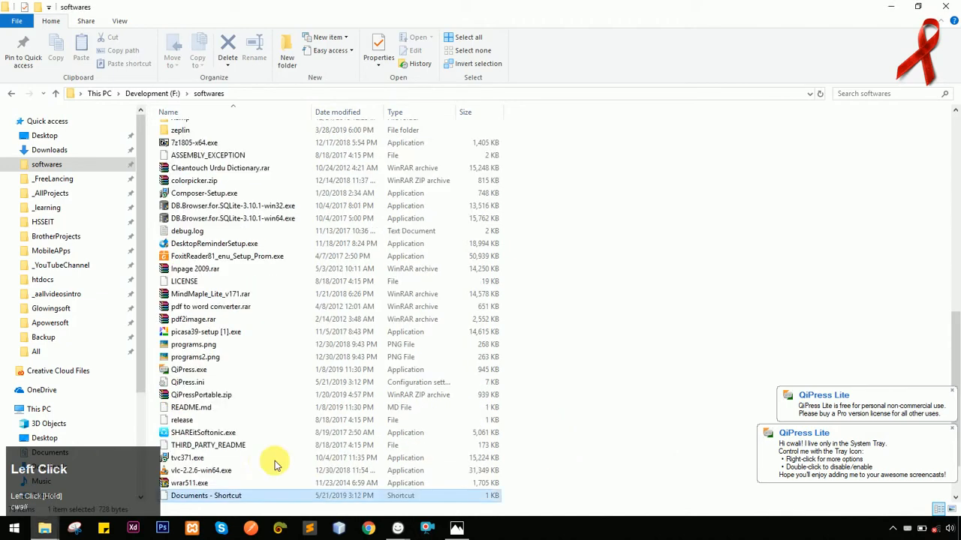
{"action": "left_click", "coordinate": [104, 452]}
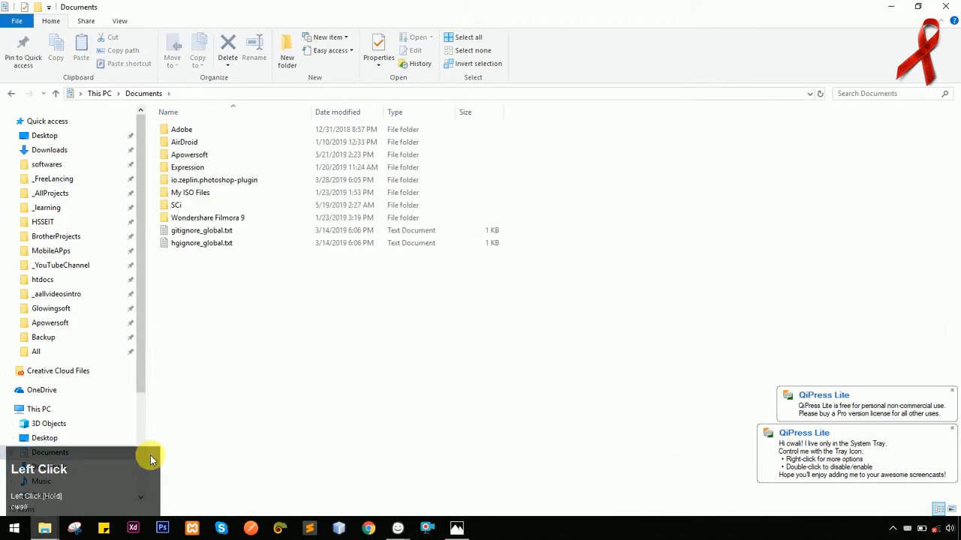
{"action": "mouse_move", "coordinate": [150, 455]}
{"action": "left_mouse_down"}
{"action": "mouse_move", "coordinate": [192, 463]}
{"action": "mouse_move", "coordinate": [146, 453]}
{"action": "left_mouse_up"}
{"action": "left_click", "coordinate": [142, 453]}
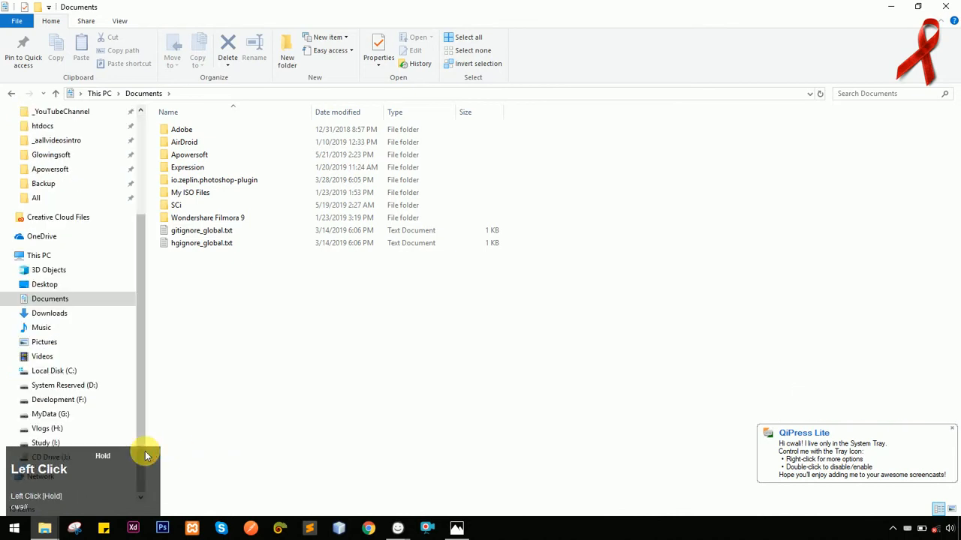
{"action": "left_click", "coordinate": [952, 433]}
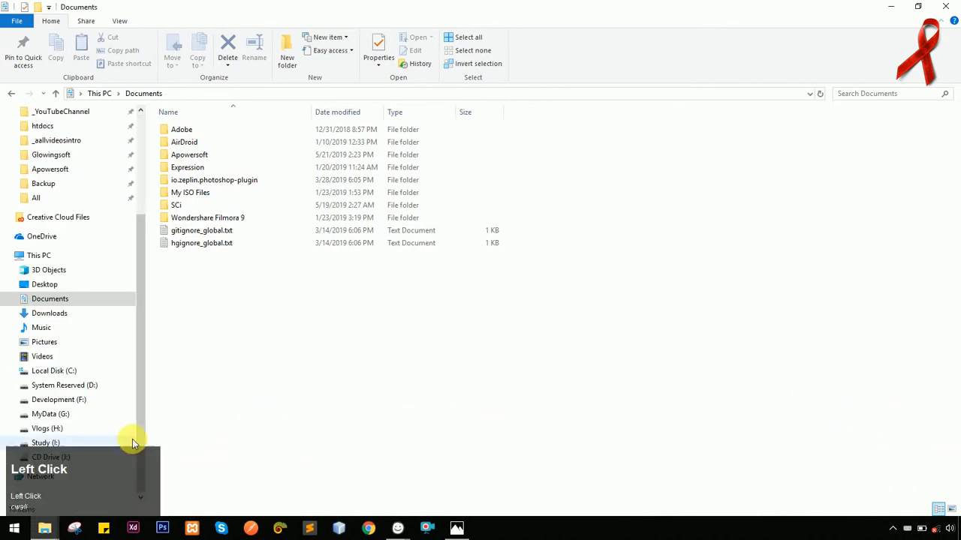
{"action": "left_click_drag", "start_coordinate": [120, 449], "coordinate": [146, 449]}
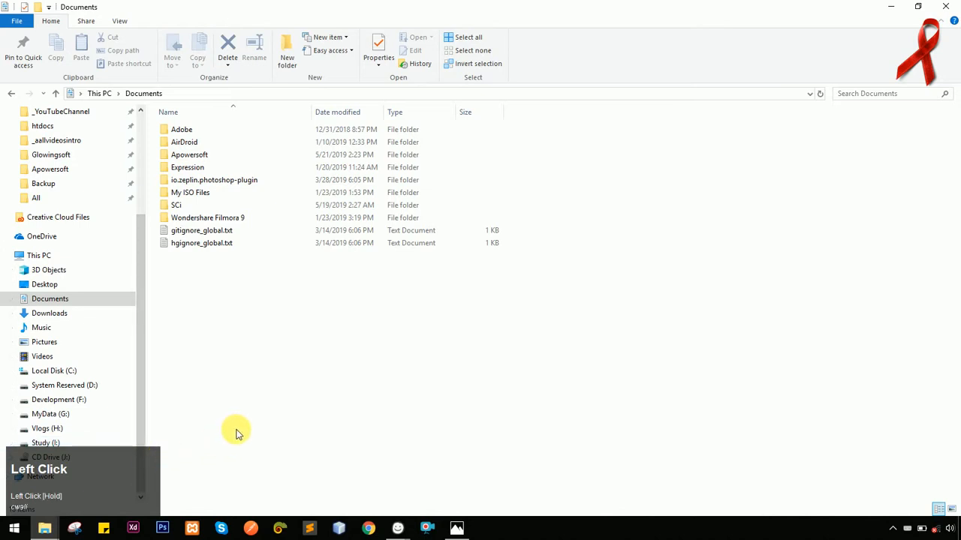
Show the desktop and relocate the QiPress keystroke overlay to the screen's bottom-right corner
{"action": "left_click", "coordinate": [958, 529]}
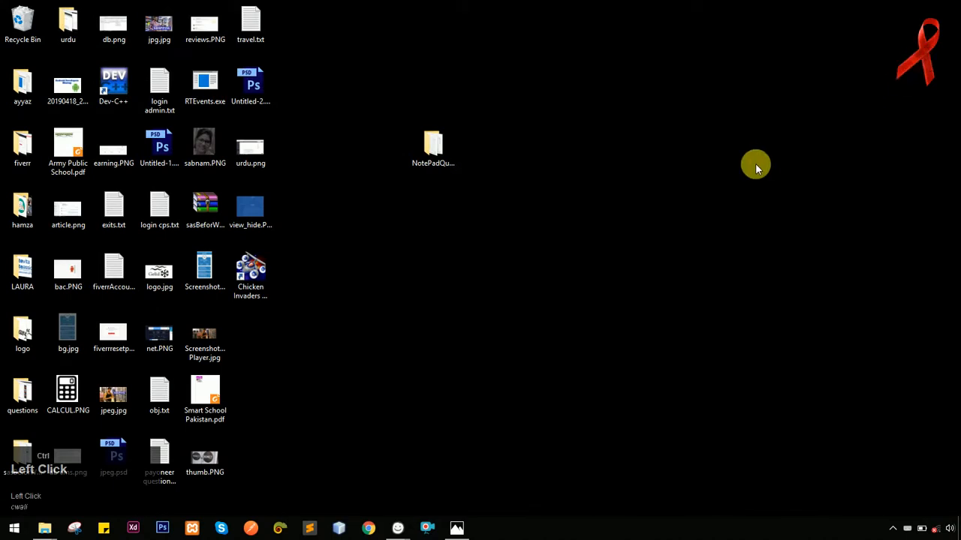
{"action": "key", "text": "ctrl+F7"}
{"action": "key", "text": "ctrl+alt+e"}
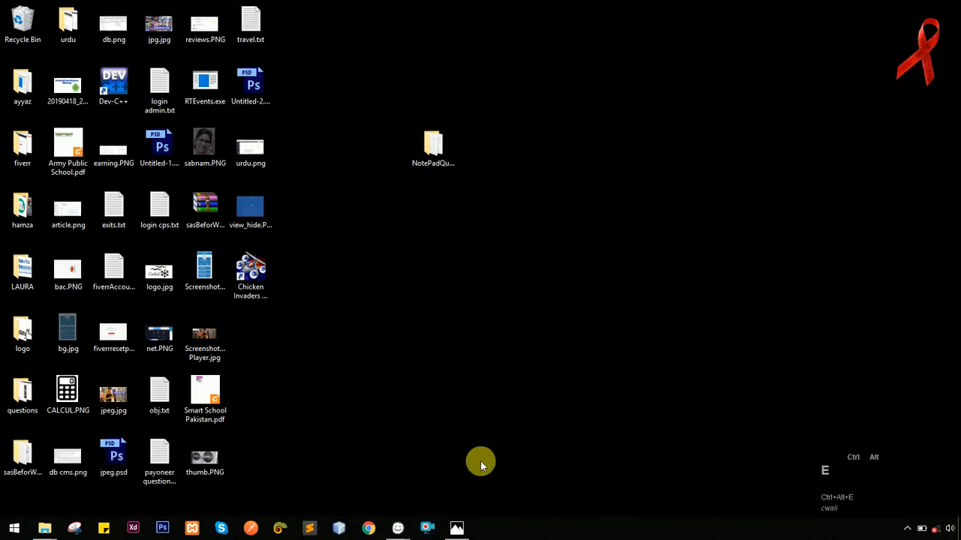
{"action": "right_click", "coordinate": [641, 476]}
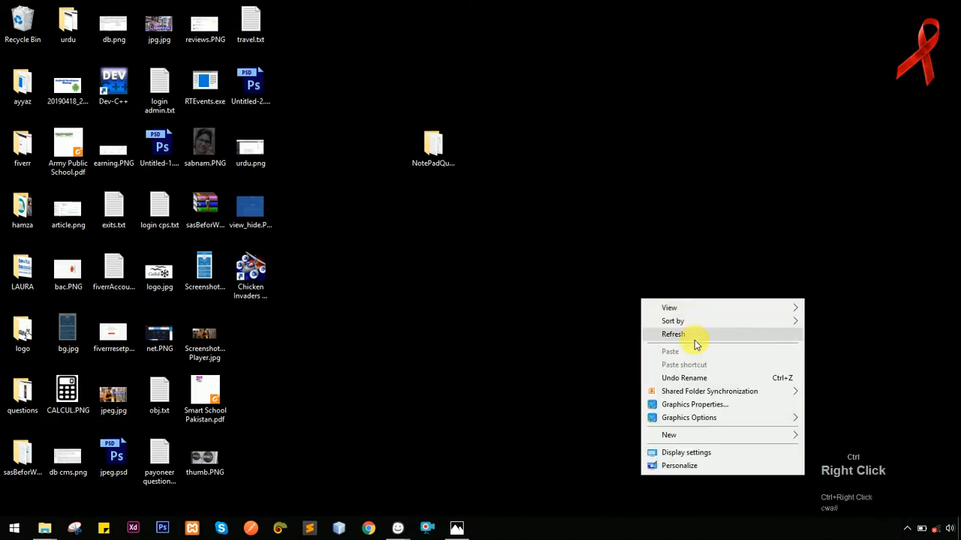
{"action": "left_click", "coordinate": [693, 334]}
Switch to the LandingPage mockup in Balsamiq, shorten the arrow to about 74 high and place it just above the first column
{"action": "key", "text": "alt+Tab"}
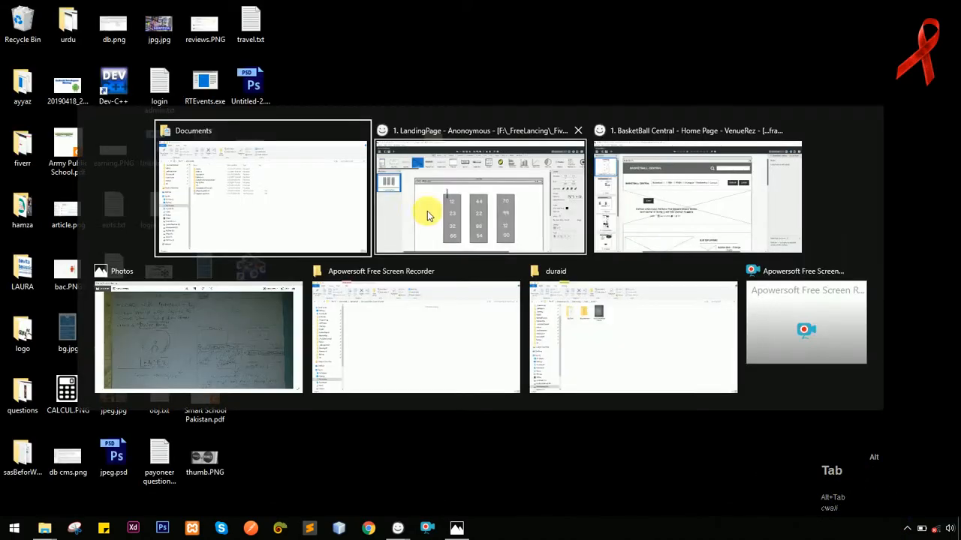
{"action": "left_click", "coordinate": [459, 209], "text": "alt"}
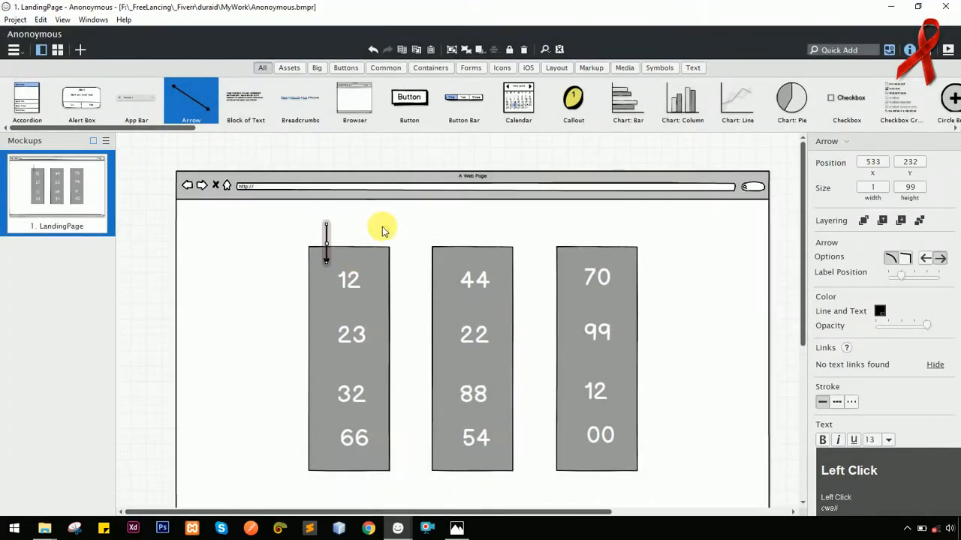
{"action": "left_click", "coordinate": [303, 253]}
{"action": "left_click", "coordinate": [327, 246]}
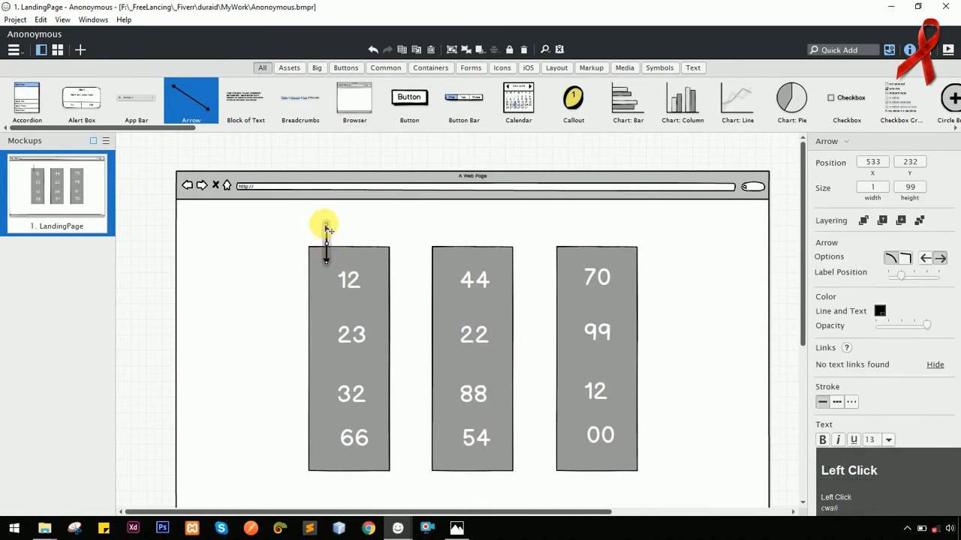
{"action": "mouse_move", "coordinate": [326, 228]}
{"action": "left_mouse_down"}
{"action": "mouse_move", "coordinate": [322, 210]}
{"action": "mouse_move", "coordinate": [334, 225]}
{"action": "left_mouse_up"}
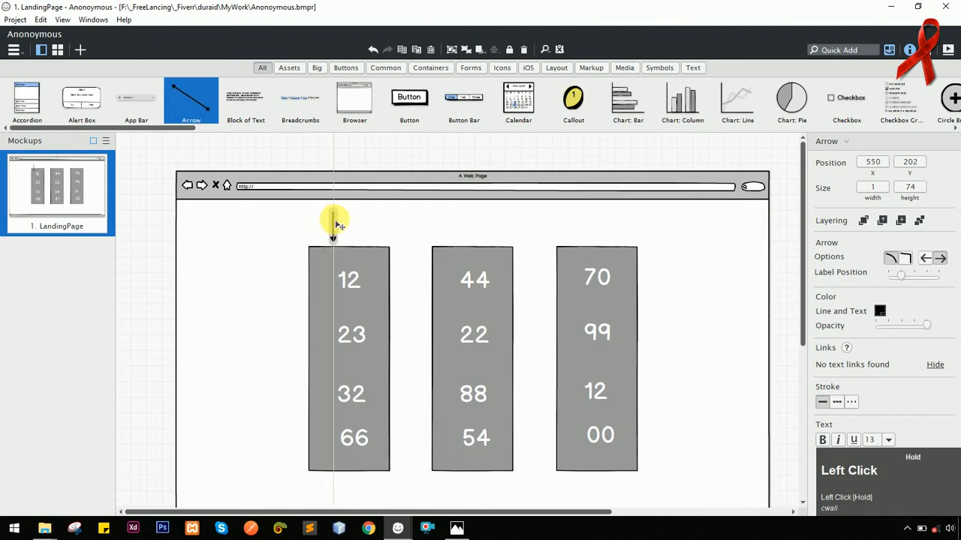
Duplicate the arrow three times to form a row of four about 85 wide above the first column, and align them level
{"action": "key", "text": "ctrl+v"}
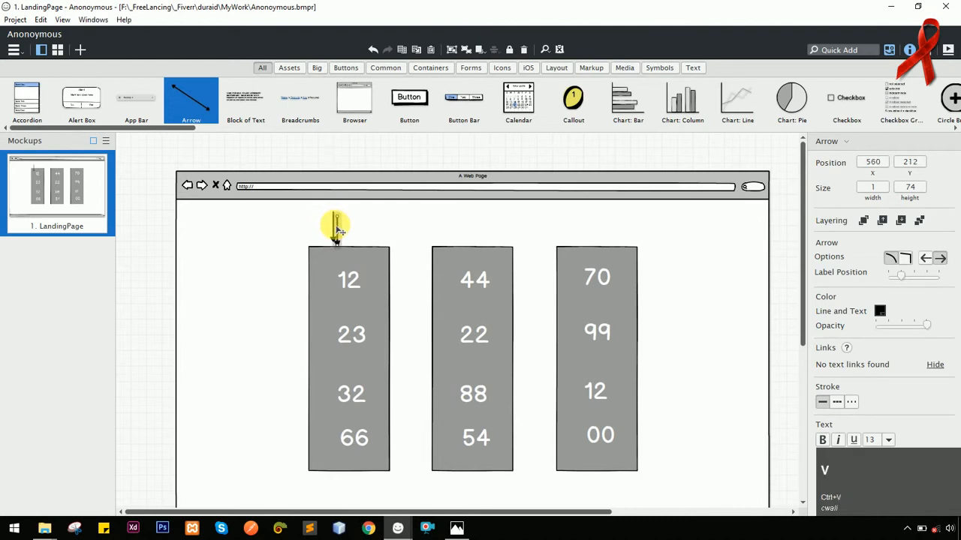
{"action": "left_click_drag", "start_coordinate": [339, 231], "coordinate": [343, 223]}
{"action": "key", "text": "ctrl+c"}
{"action": "left_click_drag", "start_coordinate": [347, 225], "coordinate": [362, 227]}
{"action": "left_click", "coordinate": [343, 225], "text": "shift"}
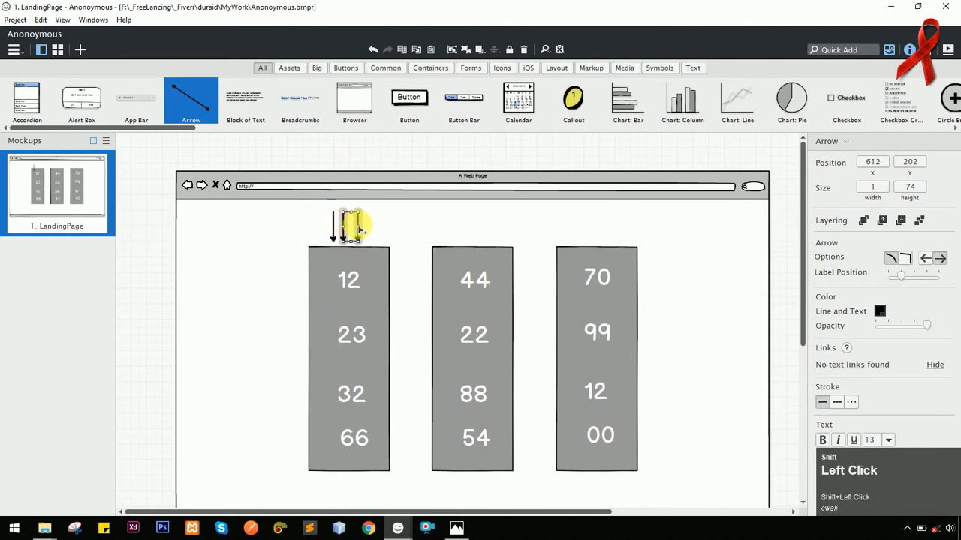
{"action": "left_click", "coordinate": [378, 231]}
{"action": "left_click", "coordinate": [358, 227]}
{"action": "mouse_move", "coordinate": [358, 227]}
{"action": "left_mouse_down"}
{"action": "mouse_move", "coordinate": [366, 239]}
{"action": "mouse_move", "coordinate": [367, 221]}
{"action": "left_mouse_up"}
{"action": "key", "text": "ctrl+v"}
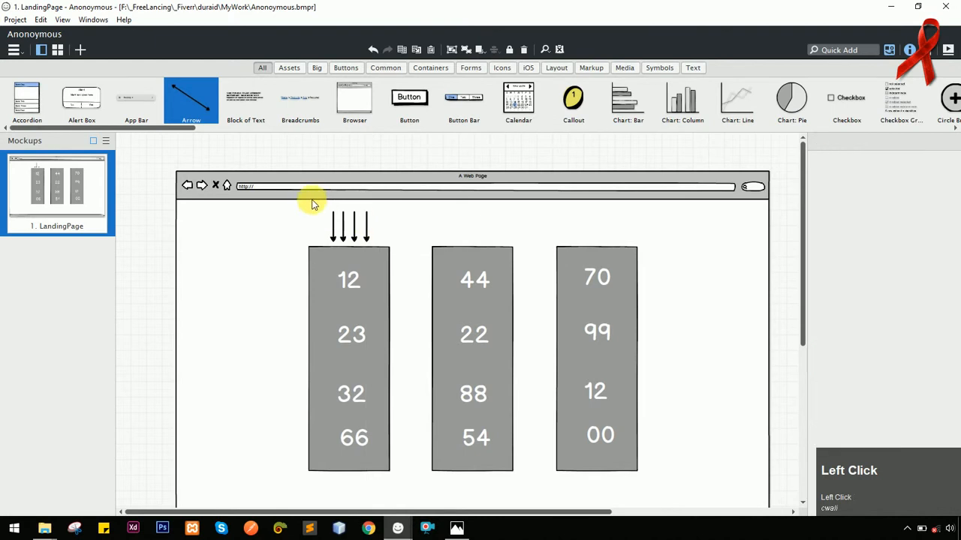
{"action": "left_click_drag", "start_coordinate": [316, 199], "coordinate": [378, 247]}
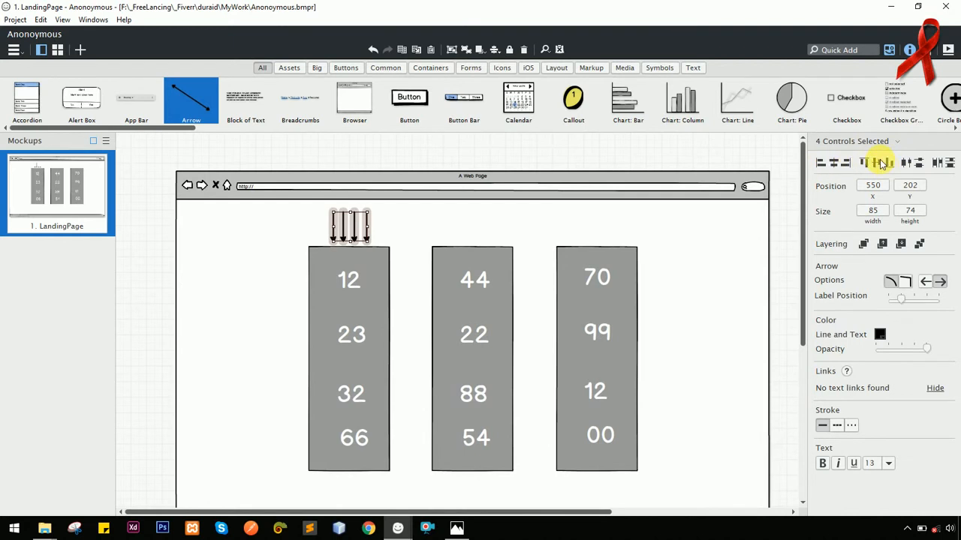
{"action": "left_click", "coordinate": [882, 164]}
Copy the four arrows and place the duplicate set centred above the second column at X 868, Y 202
{"action": "key", "text": "ctrl+c"}
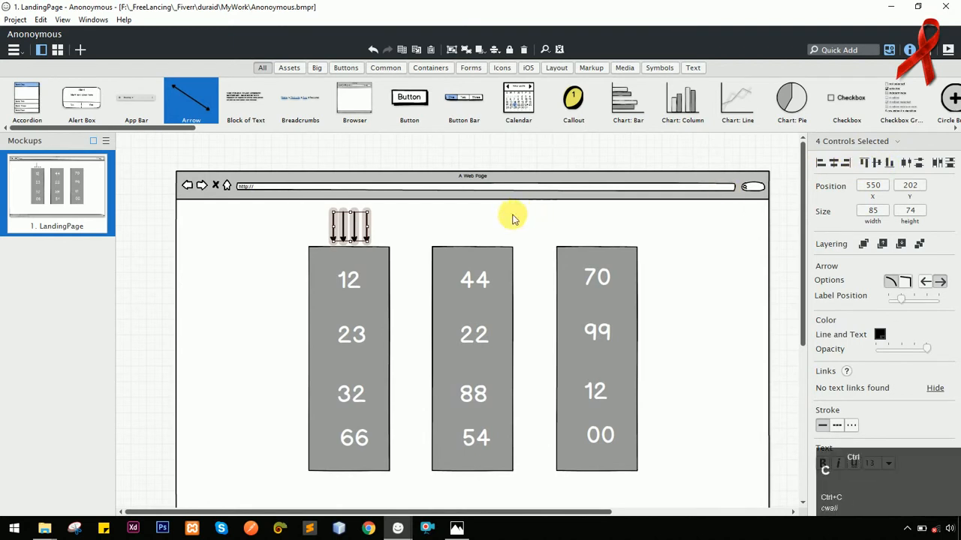
{"action": "key", "text": "ctrl+v"}
{"action": "key", "text": "shift+Up"}
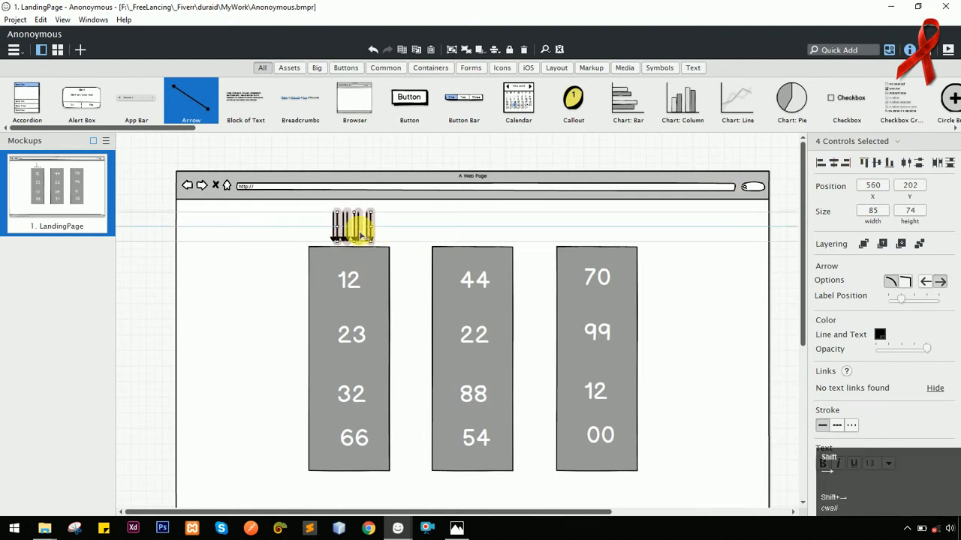
{"action": "key", "text": "shift+Right"}
{"action": "key", "text": "shift+Right"}
{"action": "key", "text": "shift+Right"}
{"action": "key", "text": "shift+Right"}
{"action": "key", "text": "shift+Right"}
{"action": "key", "text": "shift+Right"}
{"action": "key", "text": "shift+Right"}
{"action": "key", "text": "shift+Right"}
{"action": "key", "text": "shift+Right"}
{"action": "key", "text": "shift+Right"}
{"action": "key", "text": "shift+Right"}
{"action": "key", "text": "shift+Right"}
{"action": "key", "text": "shift+Right"}
{"action": "key", "text": "shift+Right"}
{"action": "key", "text": "shift+Right"}
{"action": "key", "text": "shift+Right"}
{"action": "key", "text": "shift+Right"}
{"action": "key", "text": "shift+Right"}
{"action": "key", "text": "shift+Right"}
{"action": "key", "text": "shift+Right"}
{"action": "key", "text": "shift+Right"}
{"action": "key", "text": "shift+Right"}
{"action": "key", "text": "shift+Right"}
{"action": "key", "text": "shift+Right"}
{"action": "key", "text": "shift+Right"}
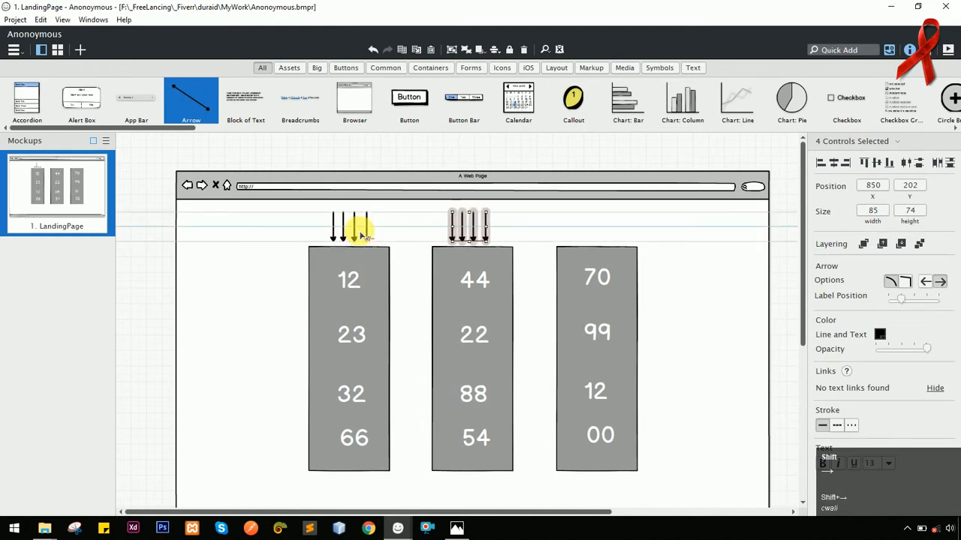
{"action": "key", "text": "shift+Left"}
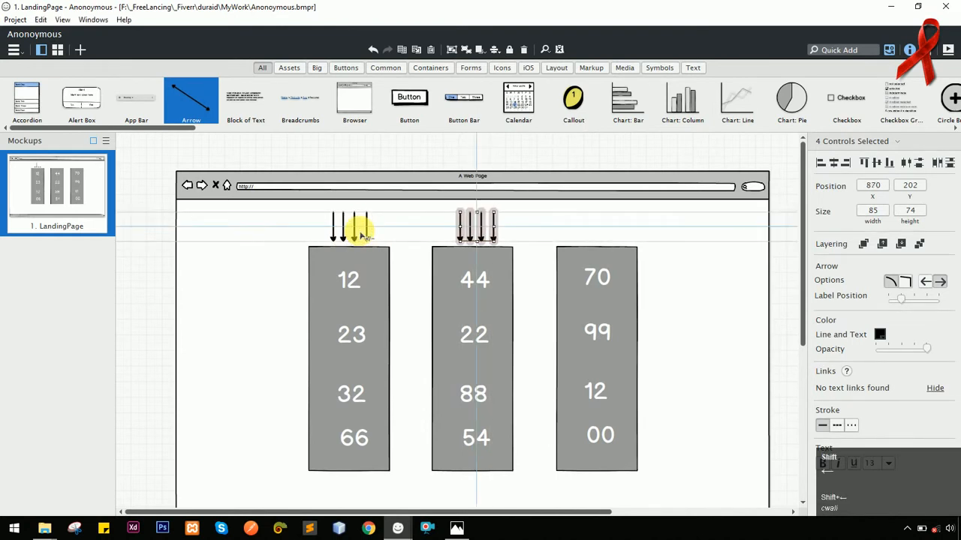
{"action": "key", "text": "Left"}
{"action": "key", "text": "Left"}
Copy the second column's four arrows and place the duplicate set centred above the third column at X 1172, Y 202
{"action": "key", "text": "ctrl+c"}
{"action": "key", "text": "ctrl+v"}
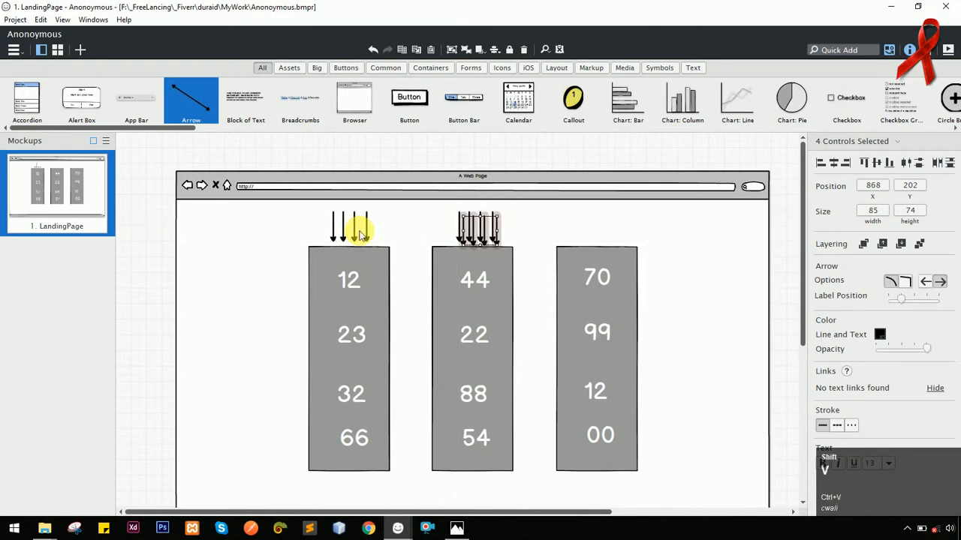
{"action": "key", "text": "shift+Up"}
{"action": "key", "text": "shift+Right"}
{"action": "key", "text": "shift+Right"}
{"action": "key", "text": "shift+Right"}
{"action": "key", "text": "shift+Right"}
{"action": "key", "text": "shift+Right"}
{"action": "key", "text": "shift+Right"}
{"action": "key", "text": "shift+Right"}
{"action": "key", "text": "shift+Right"}
{"action": "key", "text": "shift+Right"}
{"action": "key", "text": "shift+Right"}
{"action": "key", "text": "shift+Right"}
{"action": "key", "text": "shift+Right"}
{"action": "key", "text": "shift+Right"}
{"action": "key", "text": "shift+Right"}
{"action": "key", "text": "shift+Right"}
{"action": "key", "text": "shift+Right"}
{"action": "key", "text": "shift+Right"}
{"action": "key", "text": "shift+Right"}
{"action": "key", "text": "shift+Right"}
{"action": "key", "text": "shift+Right"}
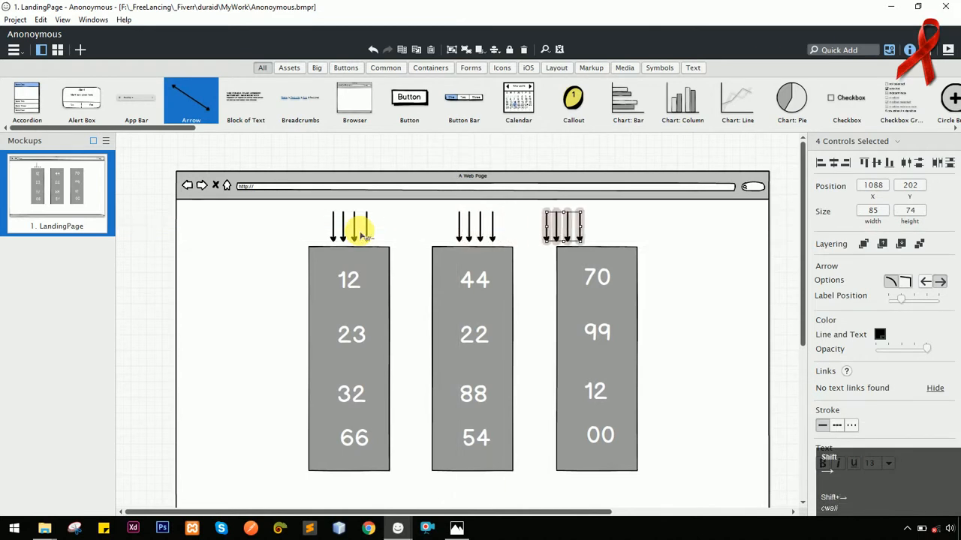
{"action": "key", "text": "shift+Right"}
{"action": "key", "text": "shift+Right"}
{"action": "key", "text": "shift+Right"}
{"action": "key", "text": "shift+Right"}
{"action": "key", "text": "shift+Right"}
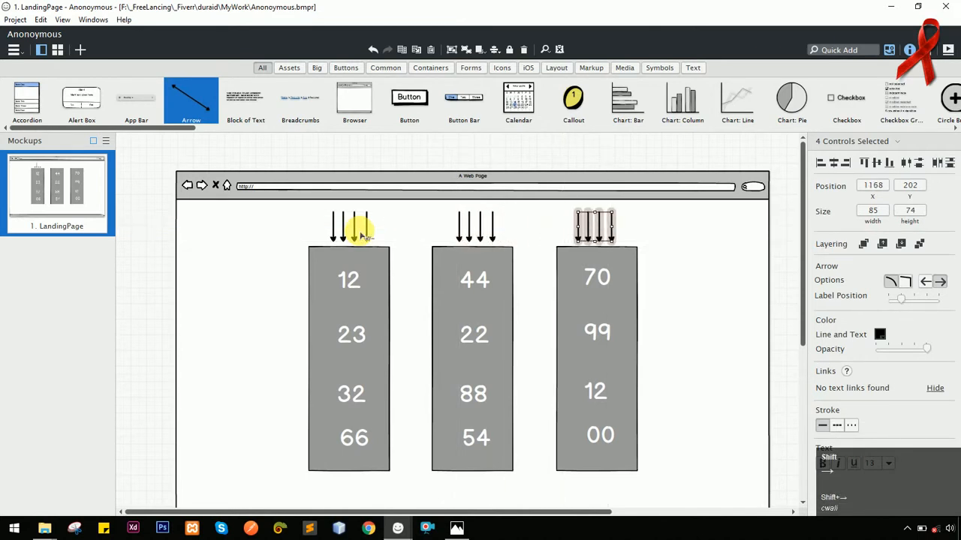
{"action": "key", "text": "shift+Right"}
{"action": "key", "text": "shift+Left"}
{"action": "key", "text": "shift+Left"}
{"action": "key", "text": "Right"}
{"action": "key", "text": "Right"}
{"action": "key", "text": "Right"}
{"action": "key", "text": "Right"}
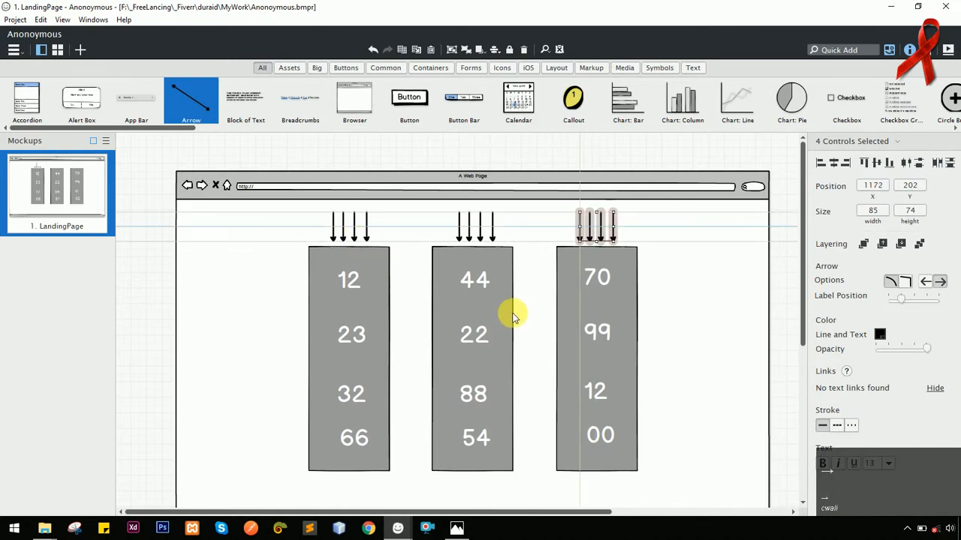
{"action": "left_click", "coordinate": [596, 272]}
Add a comment about 248 wide beside column one: "The numbers will be showing randomly and going downwards till the page loads and the map is visible completely."
{"action": "scroll", "coordinate": [526, 257], "scroll_direction": "down", "scroll_amount": 2}
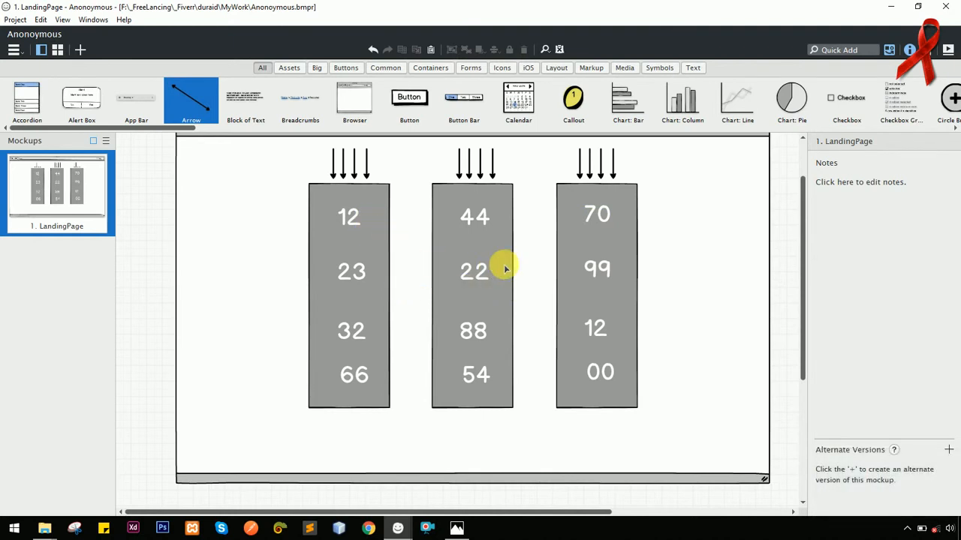
{"action": "left_click_drag", "start_coordinate": [172, 129], "coordinate": [206, 223]}
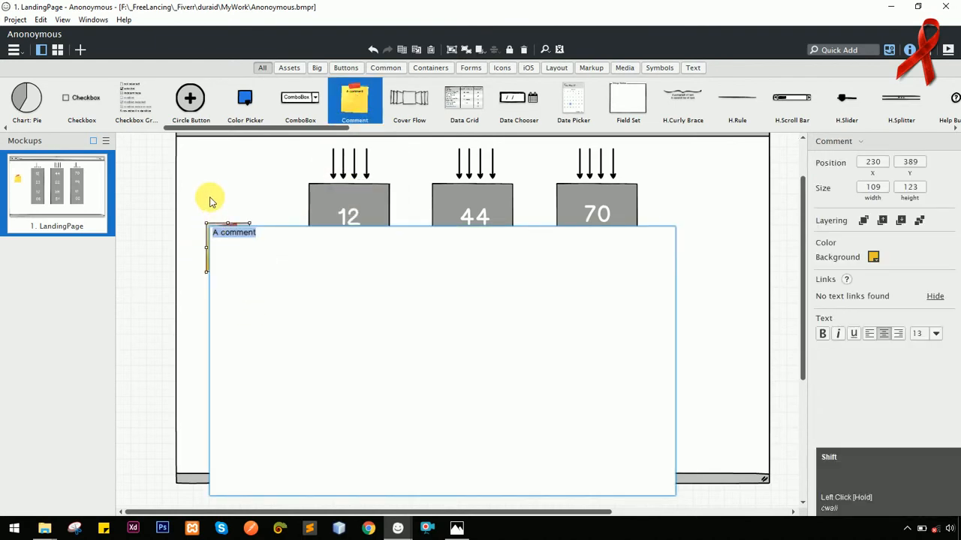
{"action": "type", "text": "The"}
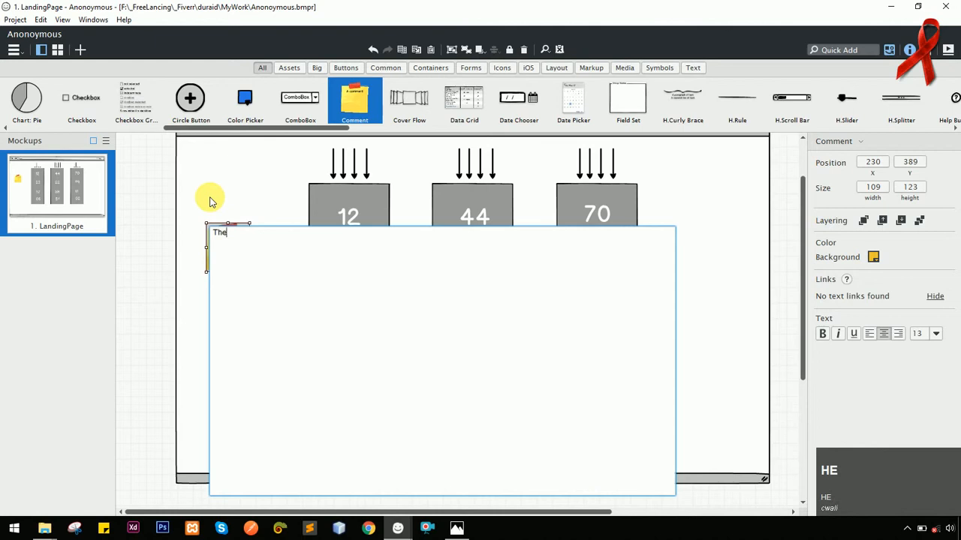
{"action": "type", "text": " numbers will be showi"}
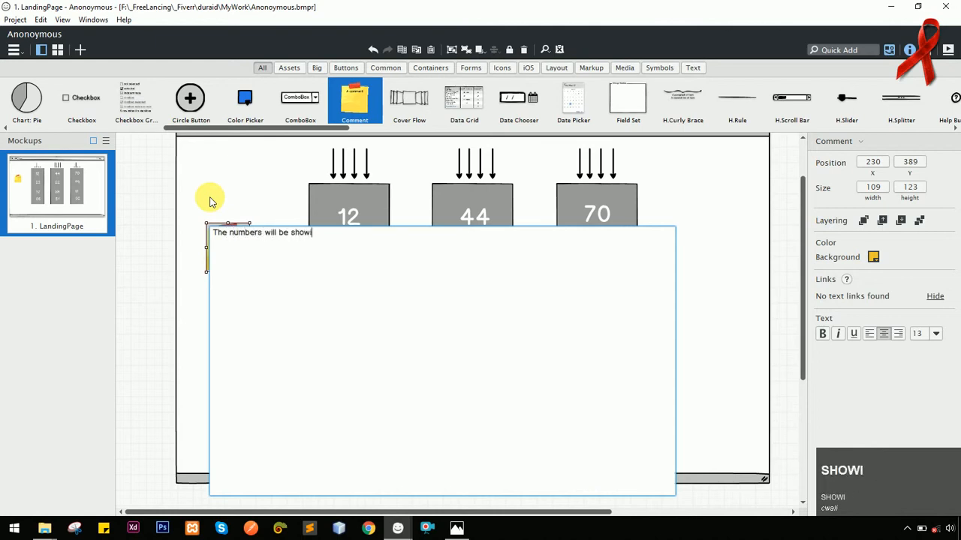
{"action": "type", "text": "ng "}
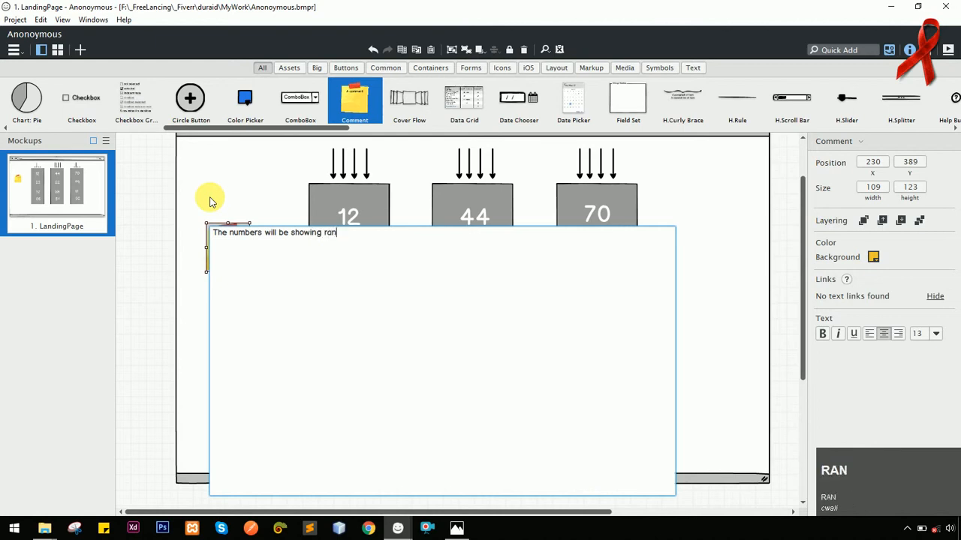
{"action": "type", "text": "randomly and going downwards till the page loads and the map"}
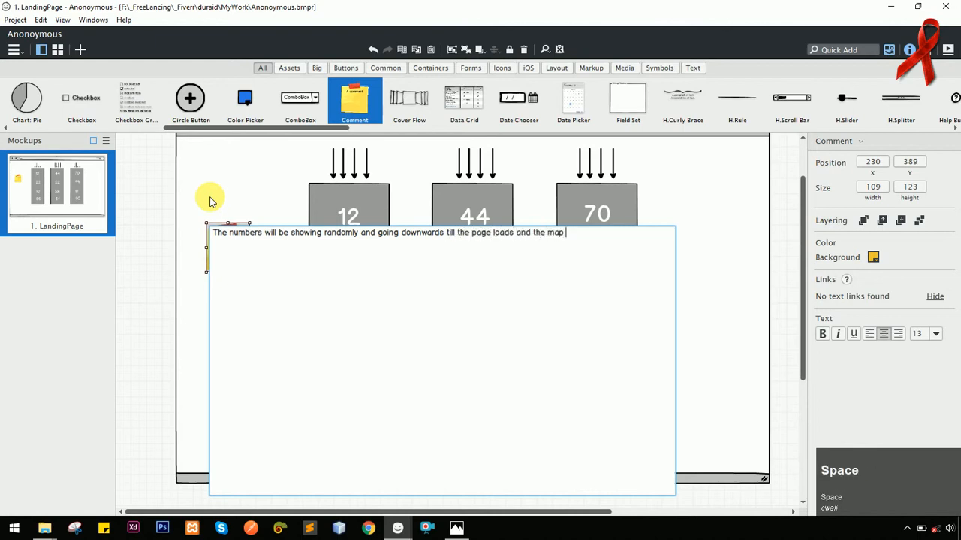
{"action": "type", "text": "is v"}
{"action": "key", "text": "BackSpace"}
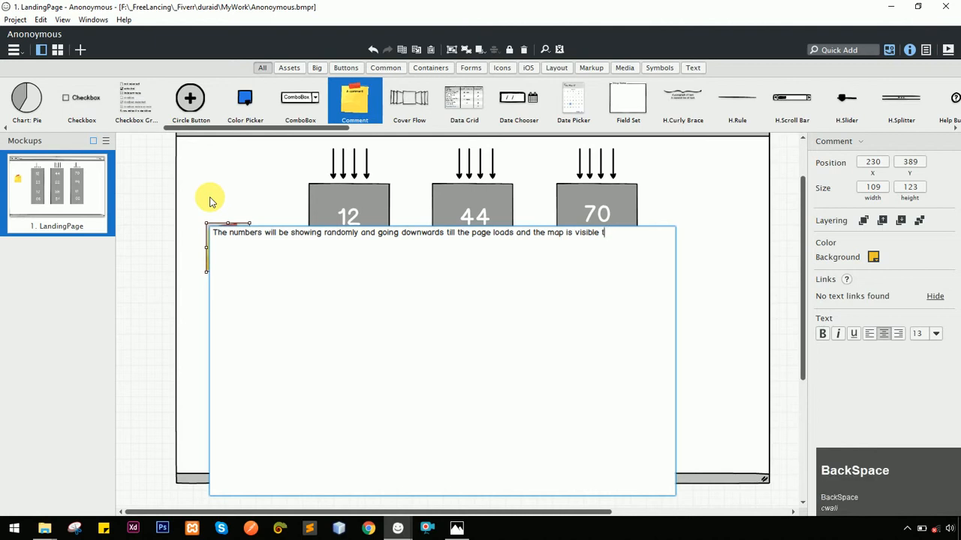
{"action": "type", "text": "com"}
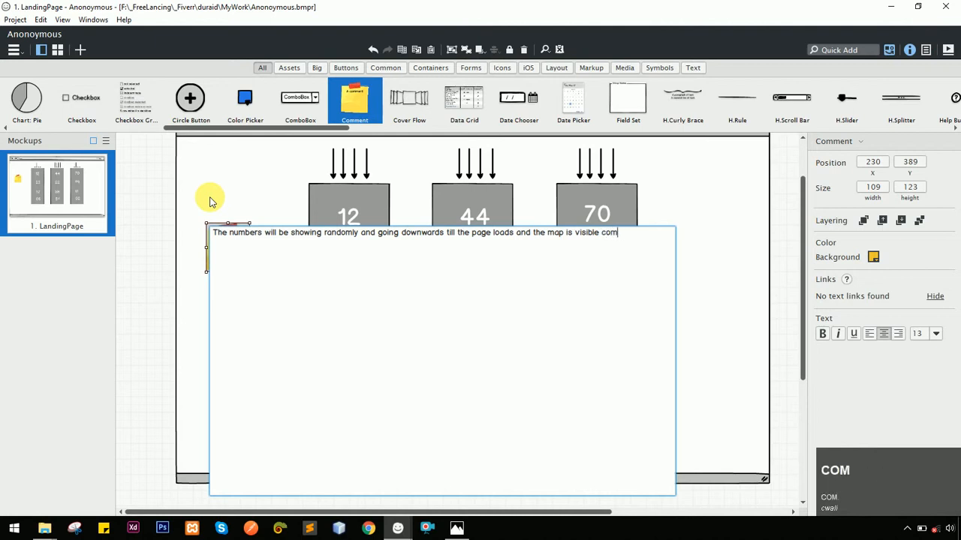
{"action": "type", "text": "pletely."}
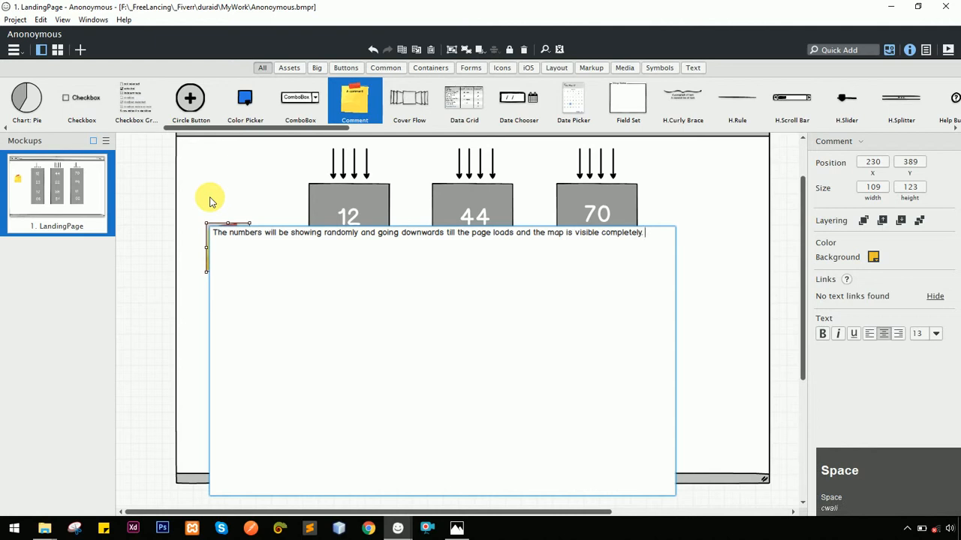
{"action": "left_click", "coordinate": [633, 189]}
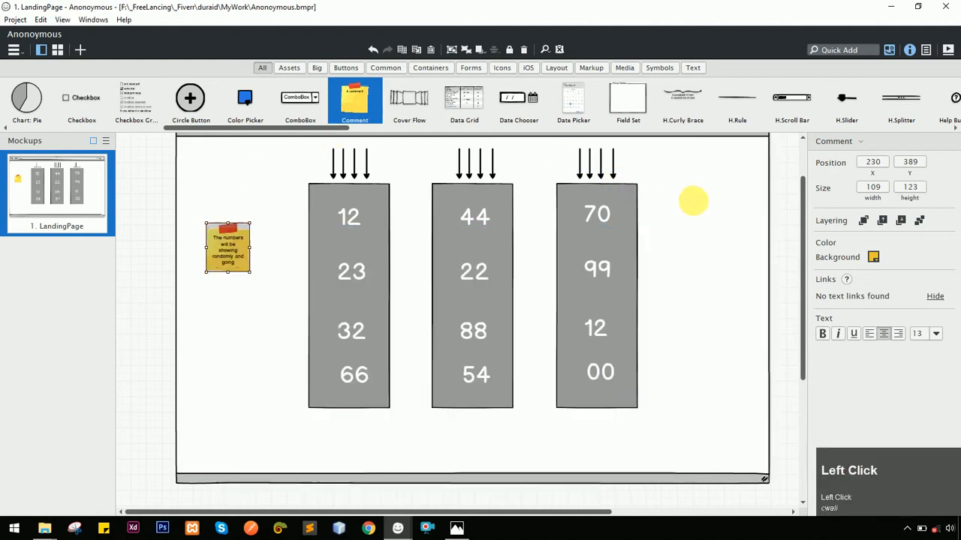
{"action": "left_click_drag", "start_coordinate": [250, 247], "coordinate": [309, 275]}
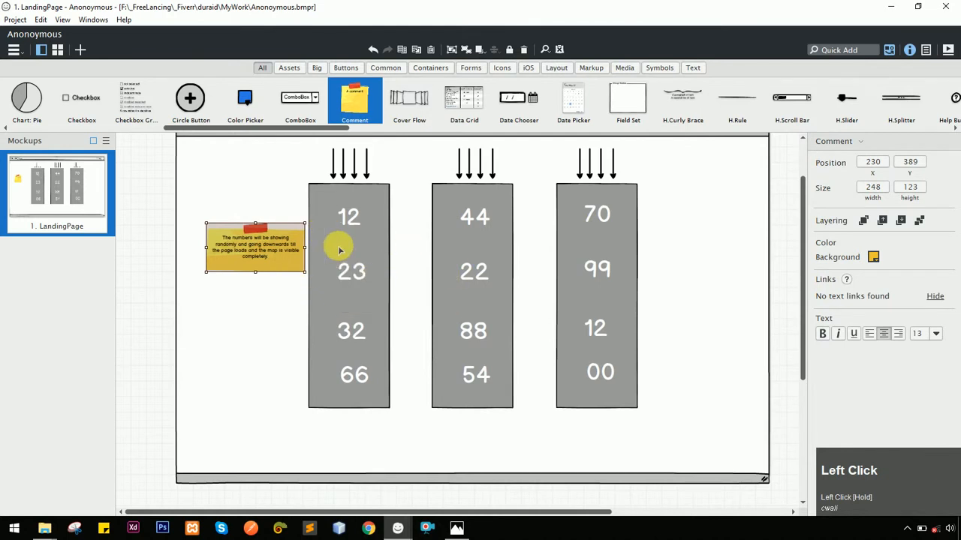
Rename the landing page mockup as "1. LandingPage ( Loading 1 )"
{"action": "left_click", "coordinate": [113, 225]}
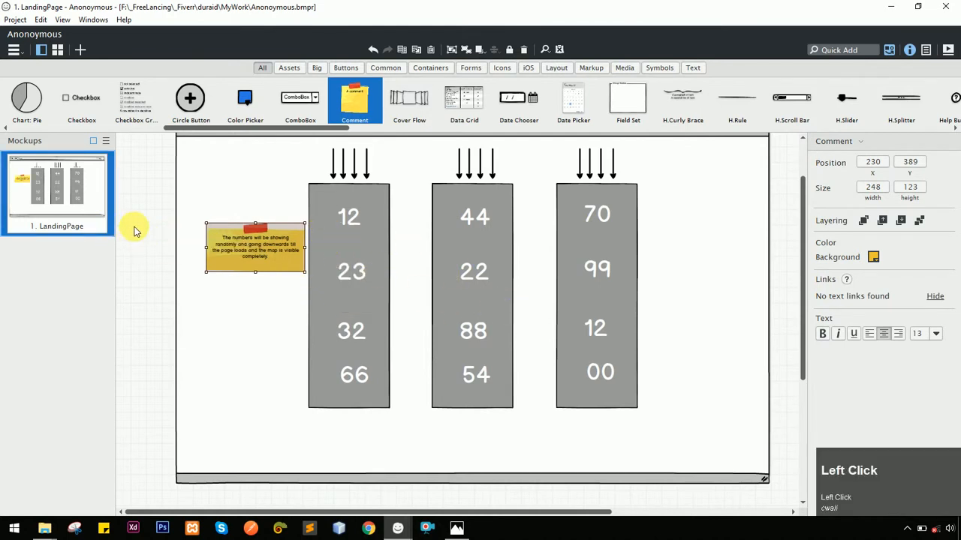
{"action": "right_click", "coordinate": [118, 228]}
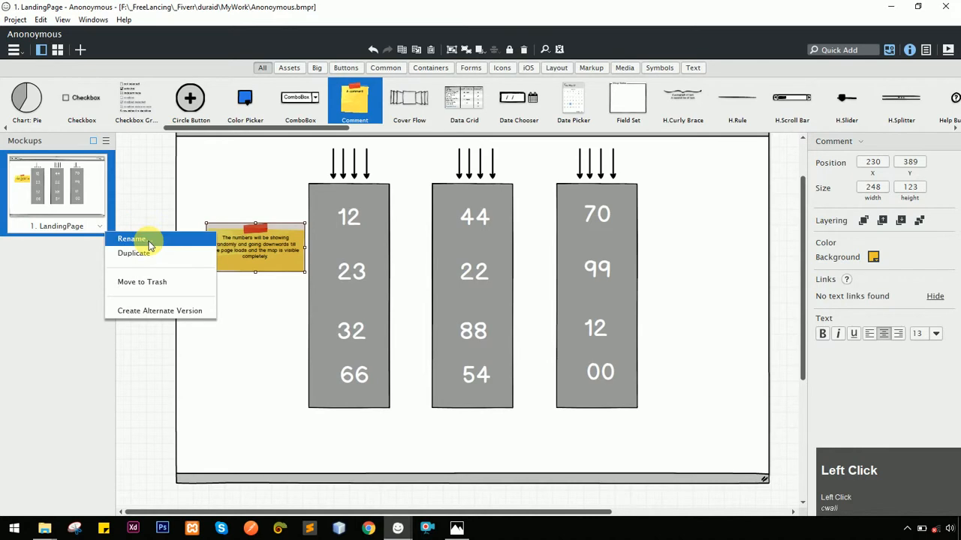
{"action": "left_click", "coordinate": [148, 241]}
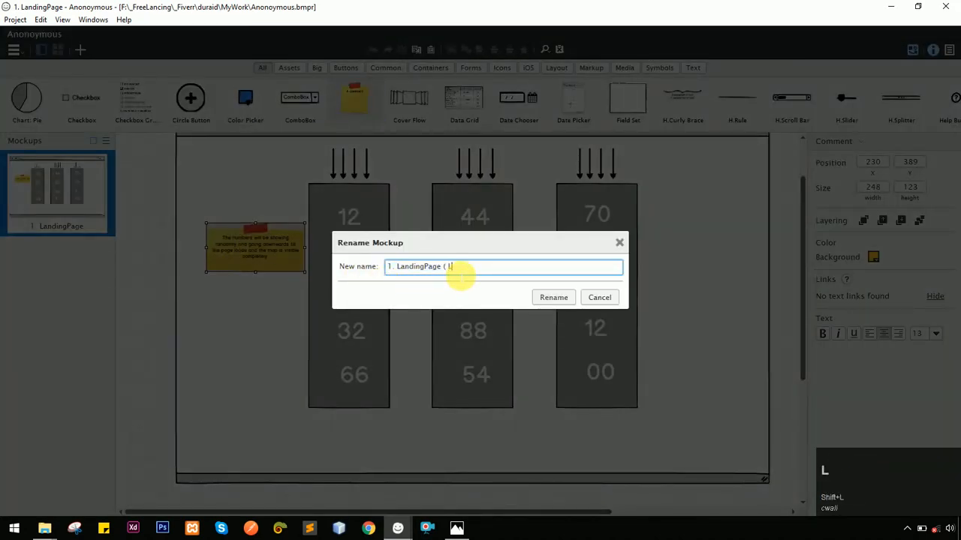
{"action": "type", "text": "( Loading"}
{"action": "key", "text": "BackSpace"}
{"action": "type", "text": "g 1 )"}
{"action": "left_click", "coordinate": [554, 297]}
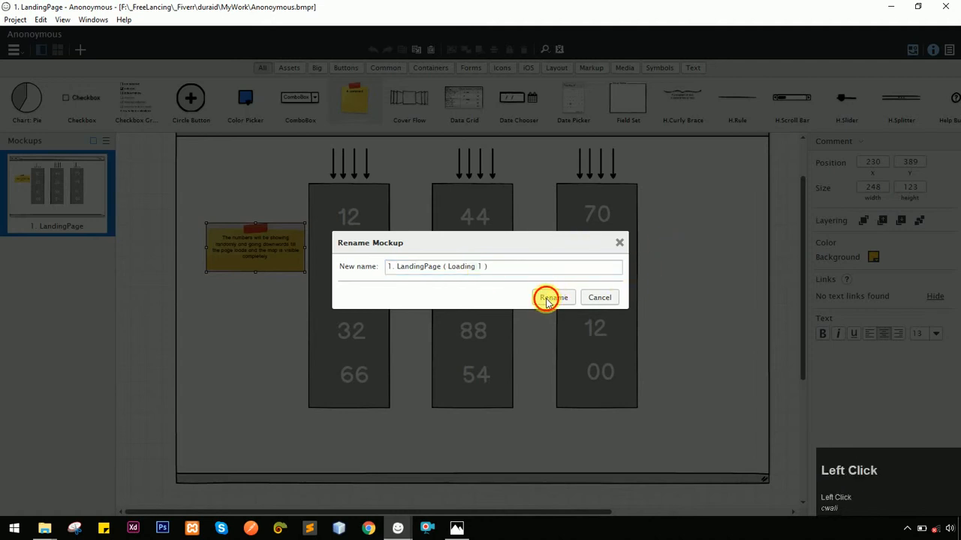
Examine the landing page notes in the client's sketch for what follows the falling numbers, including the world logo and enter button
{"action": "scroll", "coordinate": [541, 289], "scroll_direction": "up", "scroll_amount": 2}
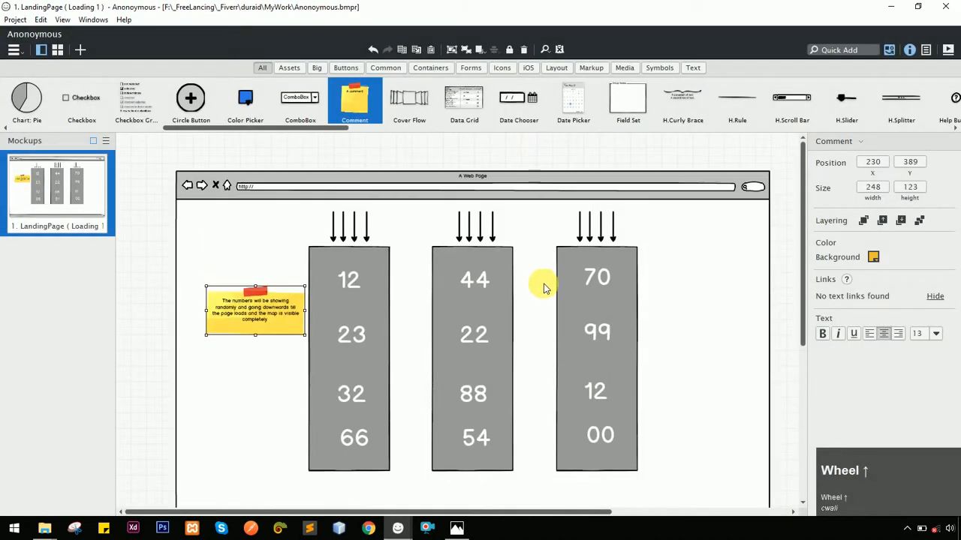
{"action": "scroll", "coordinate": [553, 275], "scroll_direction": "down", "scroll_amount": 1}
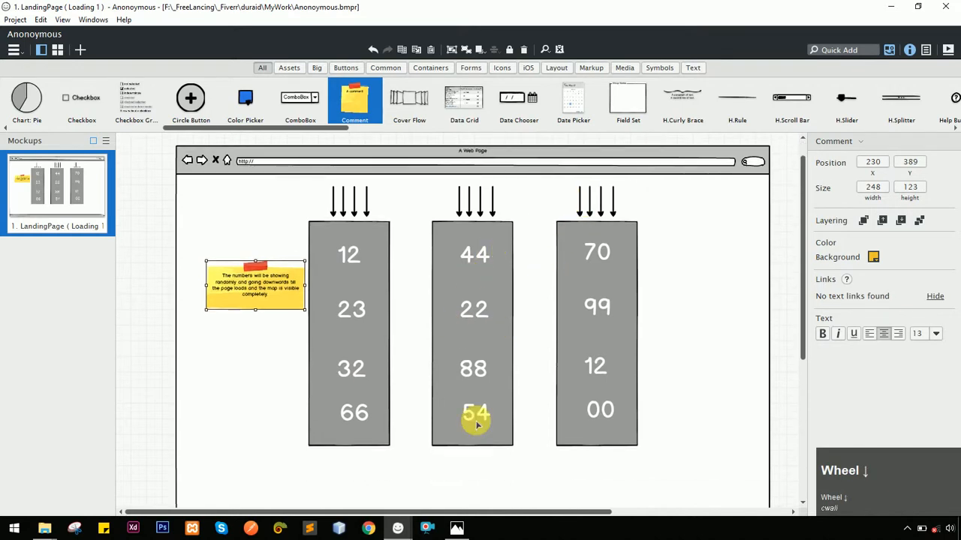
{"action": "left_click", "coordinate": [454, 527]}
{"action": "scroll", "coordinate": [446, 126], "scroll_direction": "up", "scroll_amount": 1}
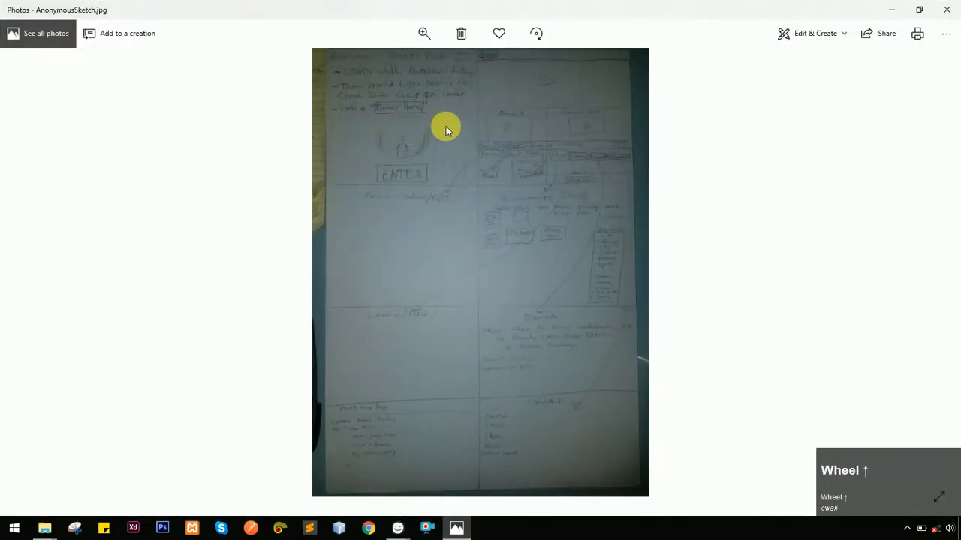
{"action": "scroll", "coordinate": [427, 89], "scroll_direction": "up", "scroll_amount": 5}
{"action": "left_click_drag", "start_coordinate": [431, 87], "coordinate": [456, 262]}
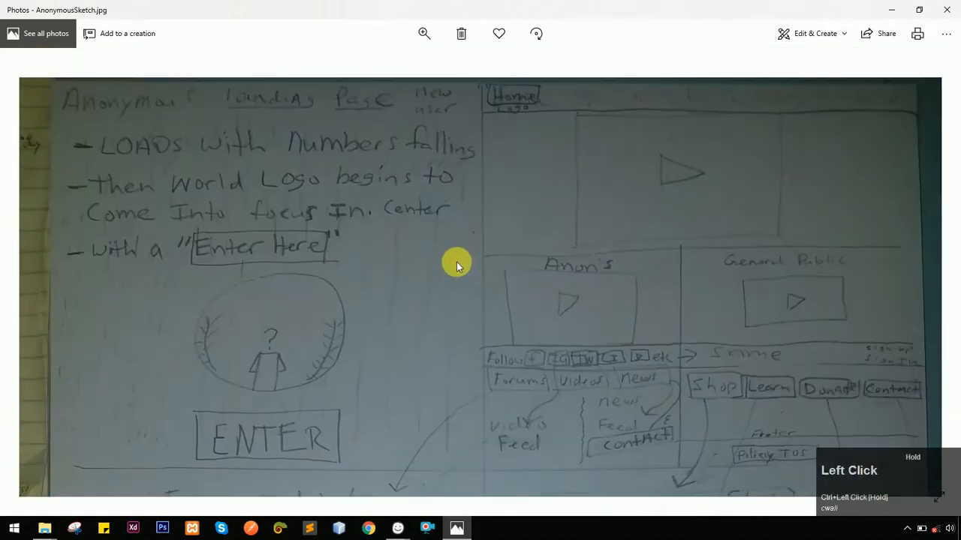
{"action": "left_click_drag", "start_coordinate": [405, 156], "coordinate": [427, 208]}
{"action": "scroll", "coordinate": [403, 199], "scroll_direction": "up", "scroll_amount": 1}
{"action": "left_click_drag", "start_coordinate": [353, 158], "coordinate": [383, 210]}
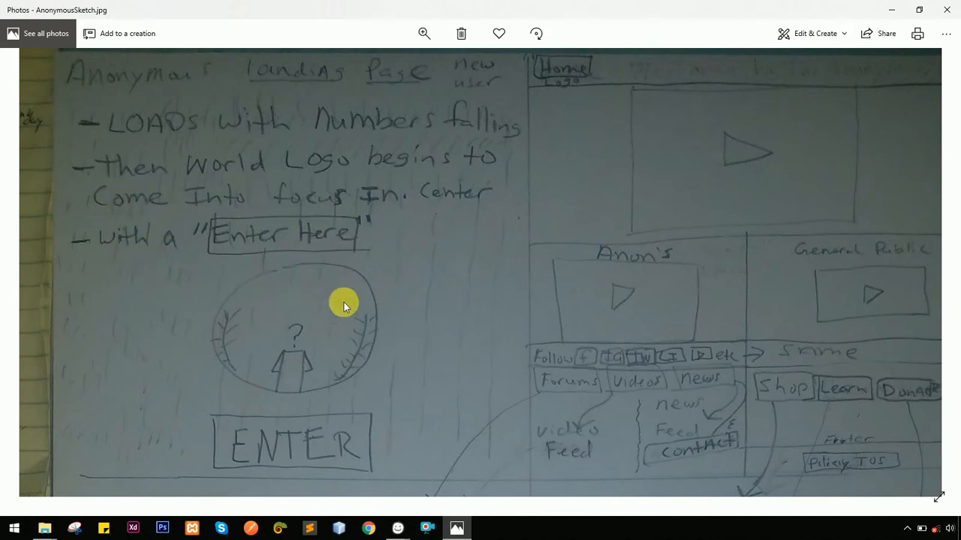
{"action": "key", "text": "alt+Tab"}
{"action": "left_click", "coordinate": [445, 221]}
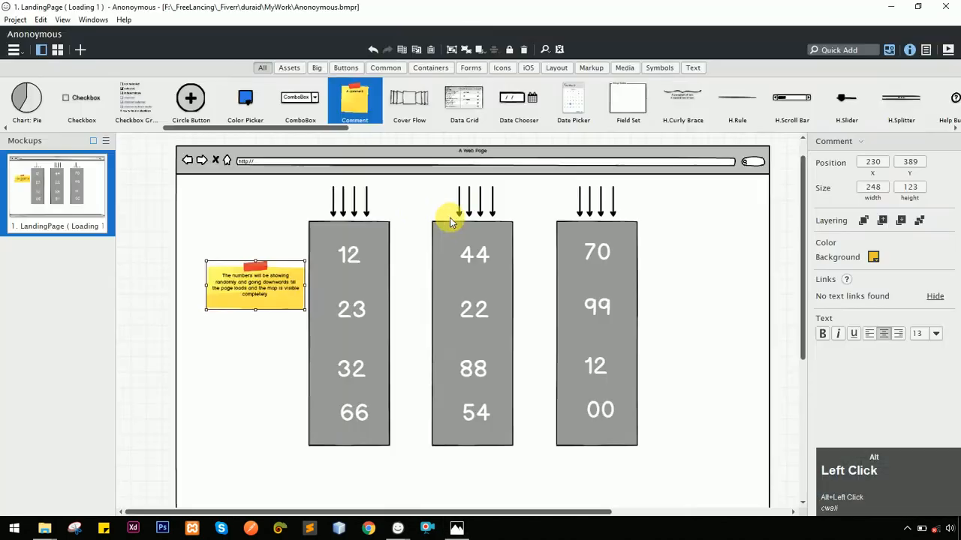
{"action": "key", "text": "alt+Tab"}
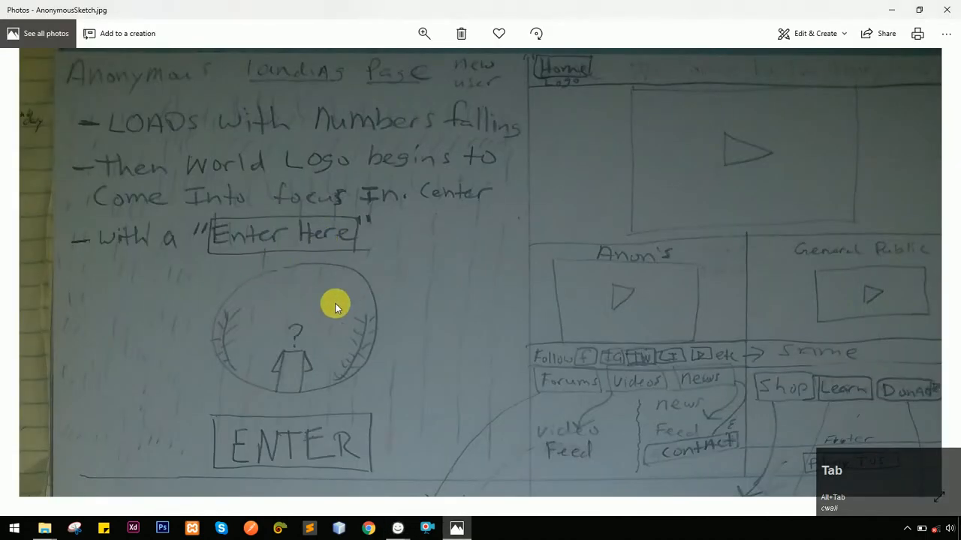
{"action": "key", "text": "alt+Tab"}
Duplicate the loading mockup and rename the copy as "2. Landging page showing word logo visible."
{"action": "left_click", "coordinate": [99, 226]}
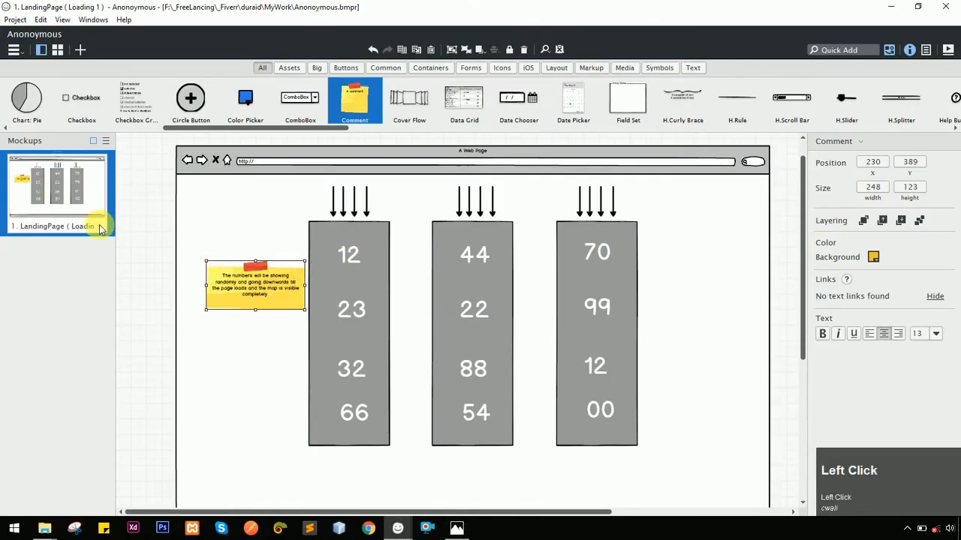
{"action": "left_click", "coordinate": [158, 254]}
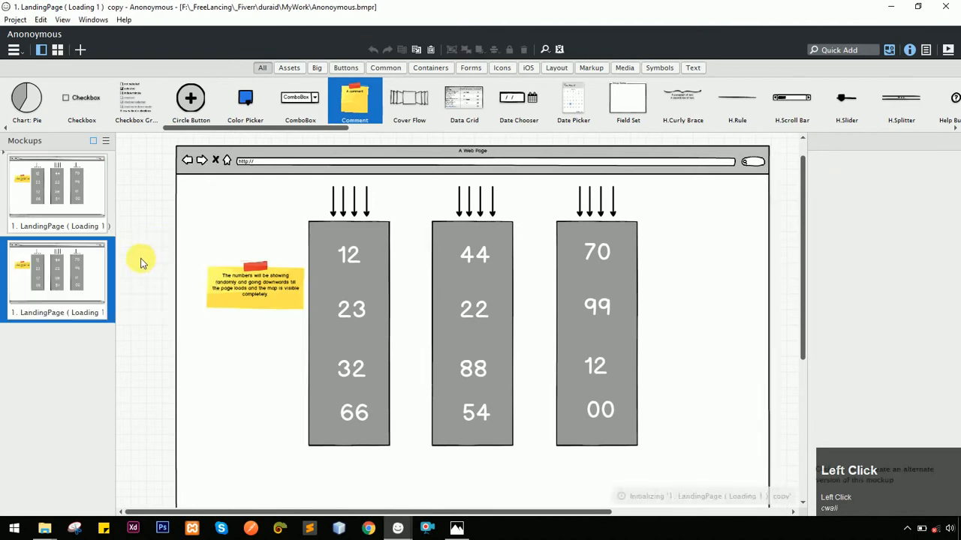
{"action": "left_click", "coordinate": [103, 314]}
{"action": "left_click", "coordinate": [143, 322]}
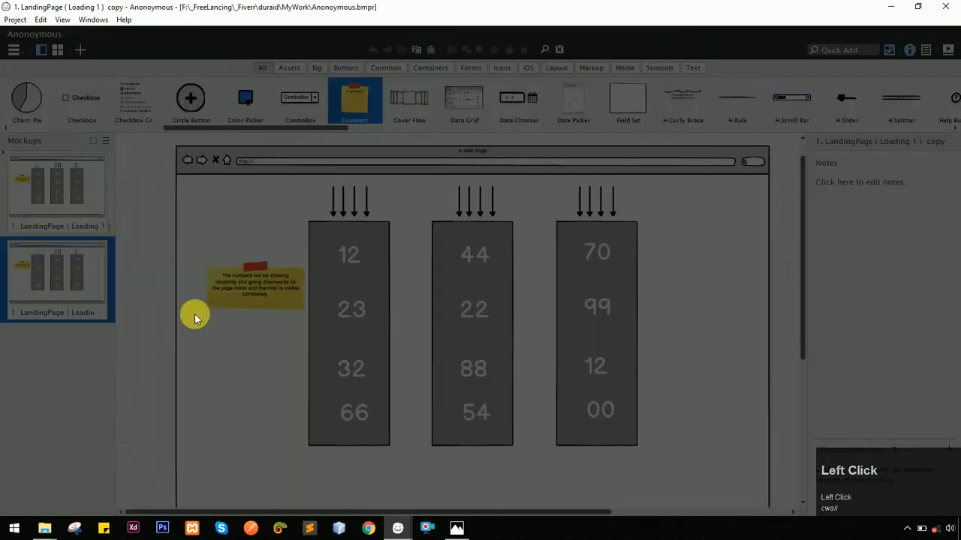
{"action": "left_click_drag", "start_coordinate": [529, 277], "coordinate": [388, 282]}
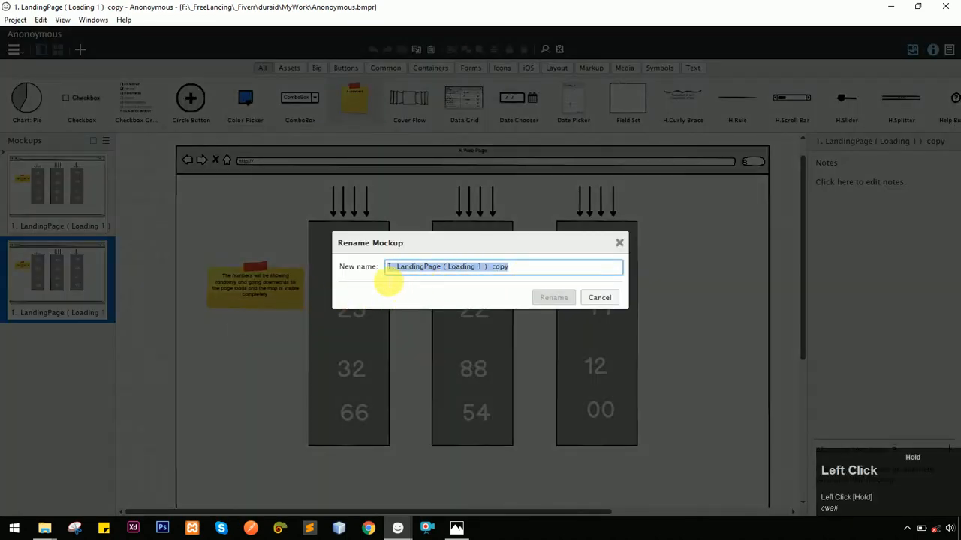
{"action": "type", "text": "2. Ladn"}
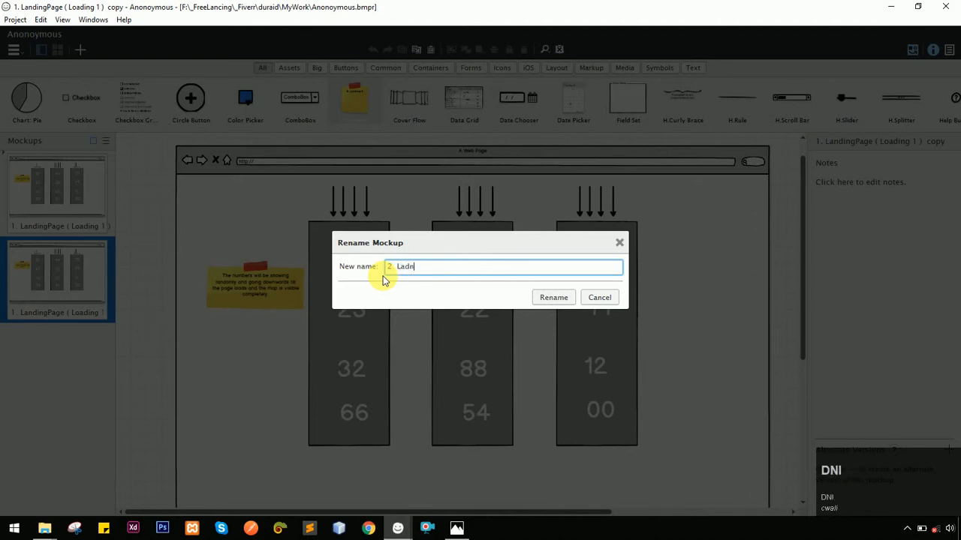
{"action": "type", "text": "i"}
{"action": "key", "text": "BackSpace"}
{"action": "type", "text": "ndging"}
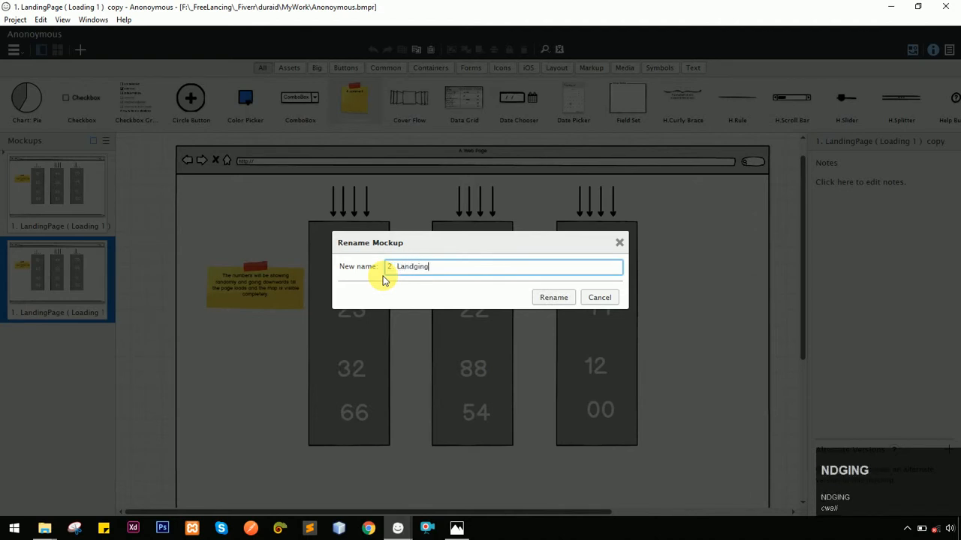
{"action": "type", "text": " page showing word logo visible."}
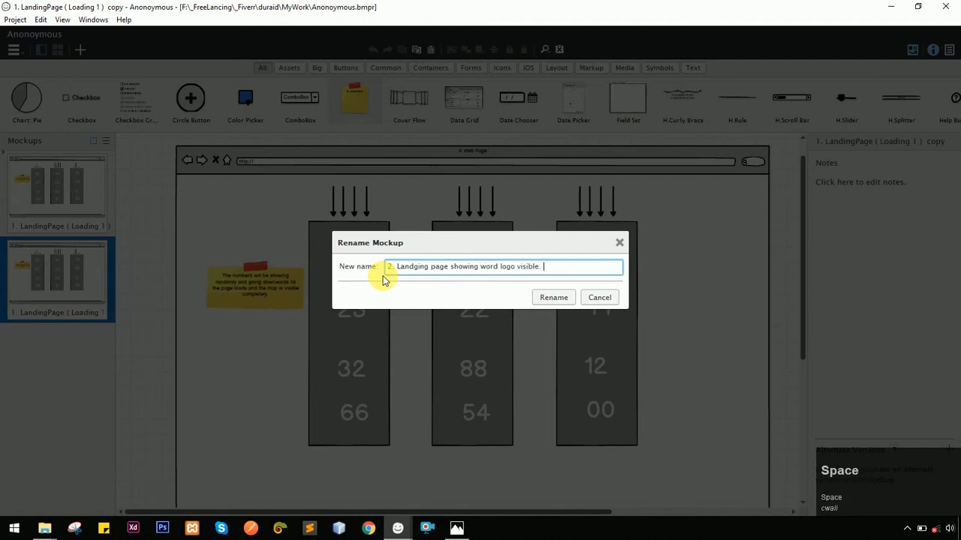
{"action": "left_click", "coordinate": [545, 300]}
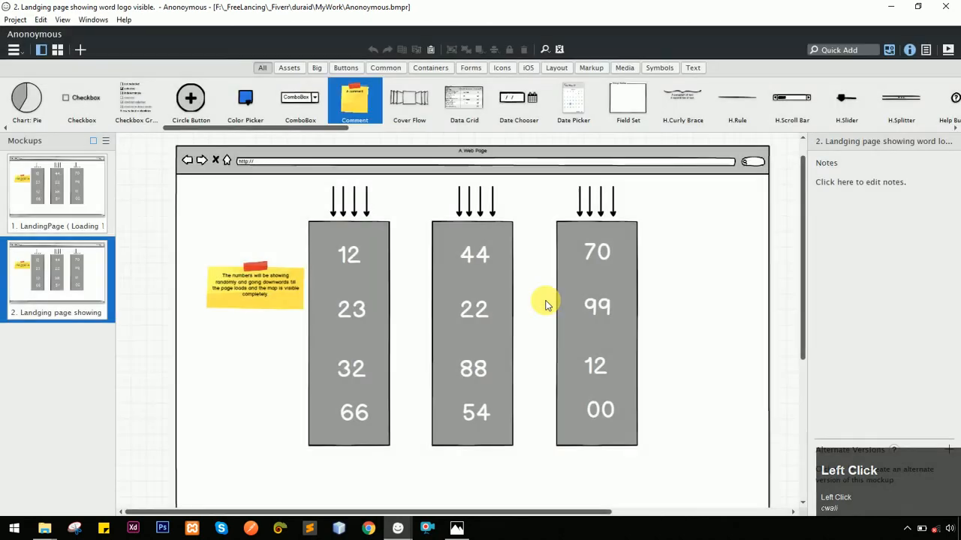
Delete all number columns, numbers and arrows from the second mockup, keeping the browser window and the comment
{"action": "scroll", "coordinate": [508, 250], "scroll_direction": "down", "scroll_amount": 1}
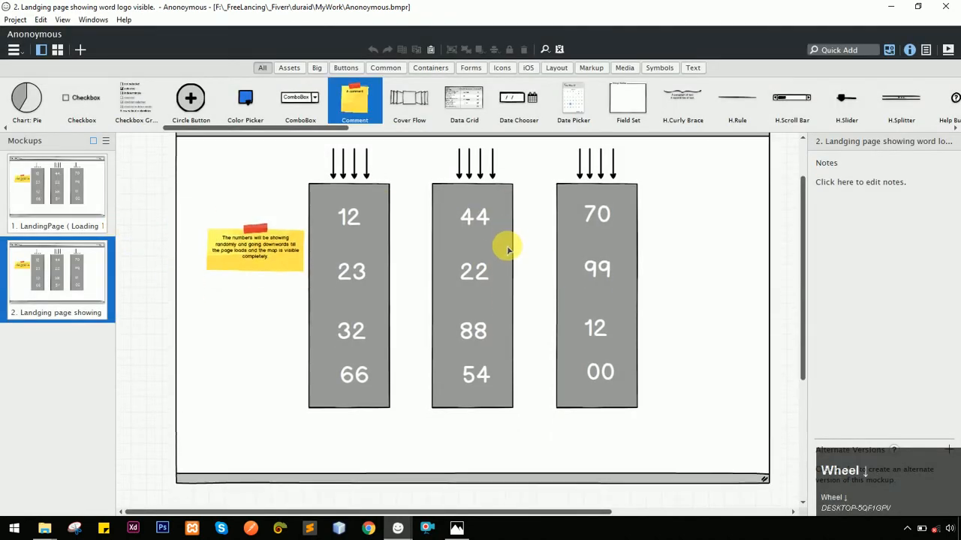
{"action": "scroll", "coordinate": [502, 254], "scroll_direction": "down", "scroll_amount": 1}
{"action": "scroll", "coordinate": [523, 285], "scroll_direction": "up", "scroll_amount": 1}
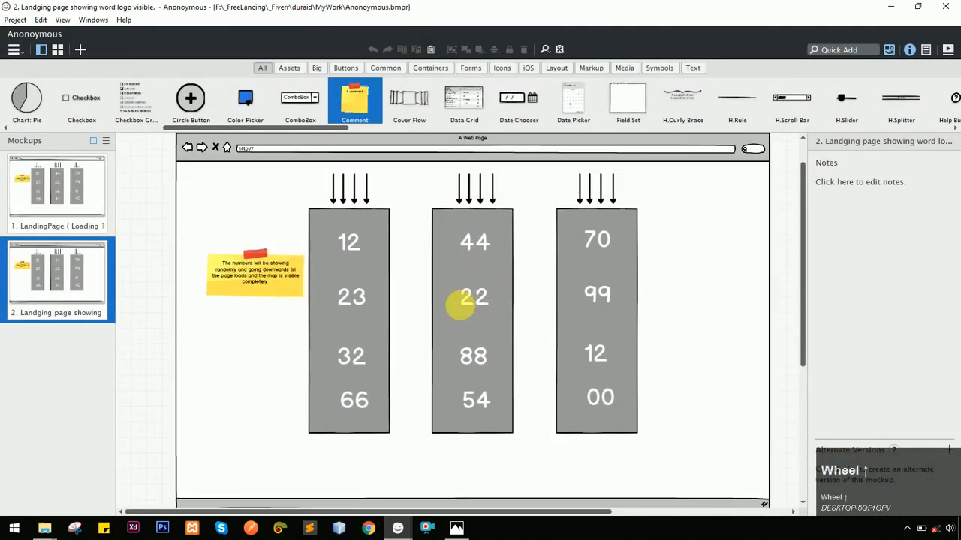
{"action": "key", "text": "alt+Tab"}
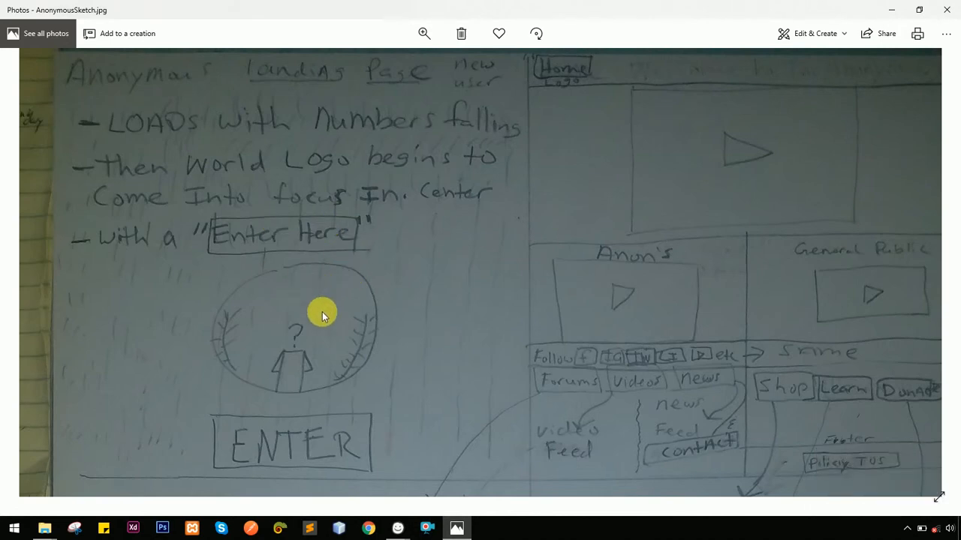
{"action": "key", "text": "alt+Tab"}
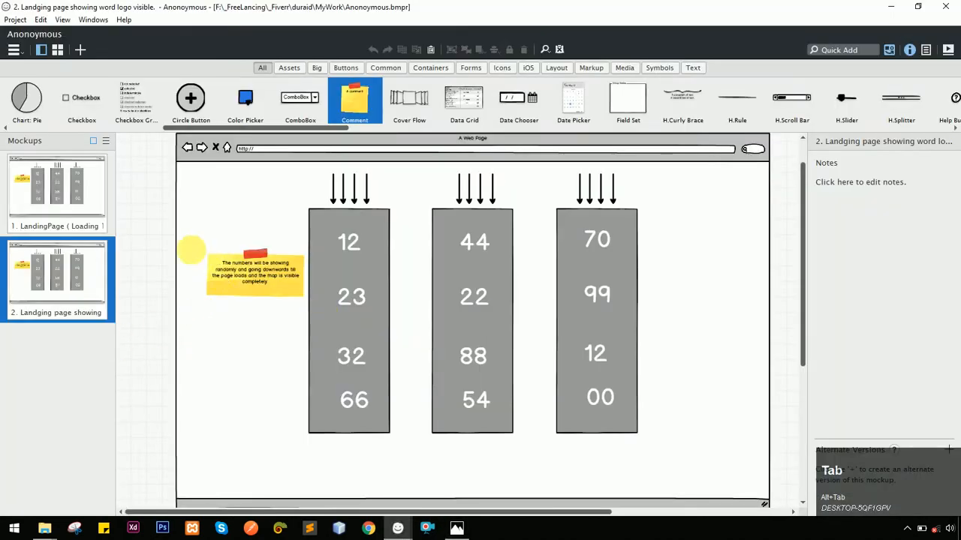
{"action": "left_click", "coordinate": [156, 177]}
{"action": "left_click_drag", "start_coordinate": [156, 177], "coordinate": [688, 446]}
{"action": "left_click", "coordinate": [284, 286], "text": "ctrl"}
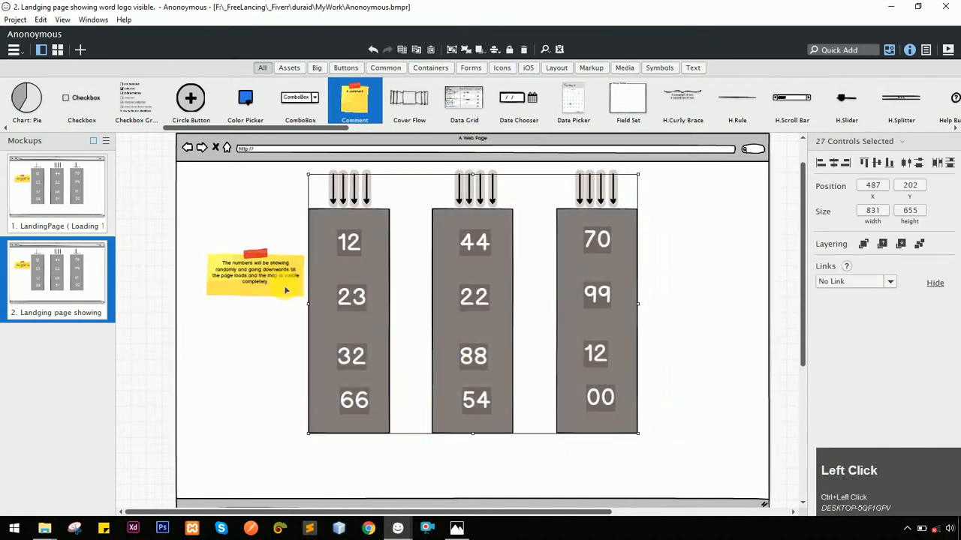
{"action": "key", "text": "Delete"}
{"action": "left_click", "coordinate": [490, 314]}
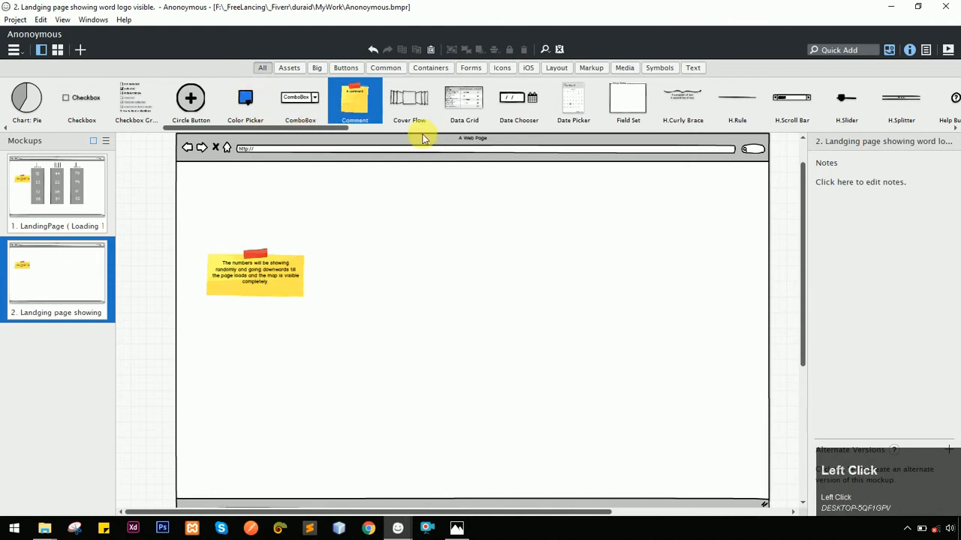
Add an image placeholder about 457 by 468 near the page centre at about X 645, Y 382
{"action": "left_click_drag", "start_coordinate": [337, 128], "coordinate": [434, 131]}
{"action": "left_click_drag", "start_coordinate": [376, 96], "coordinate": [541, 403]}
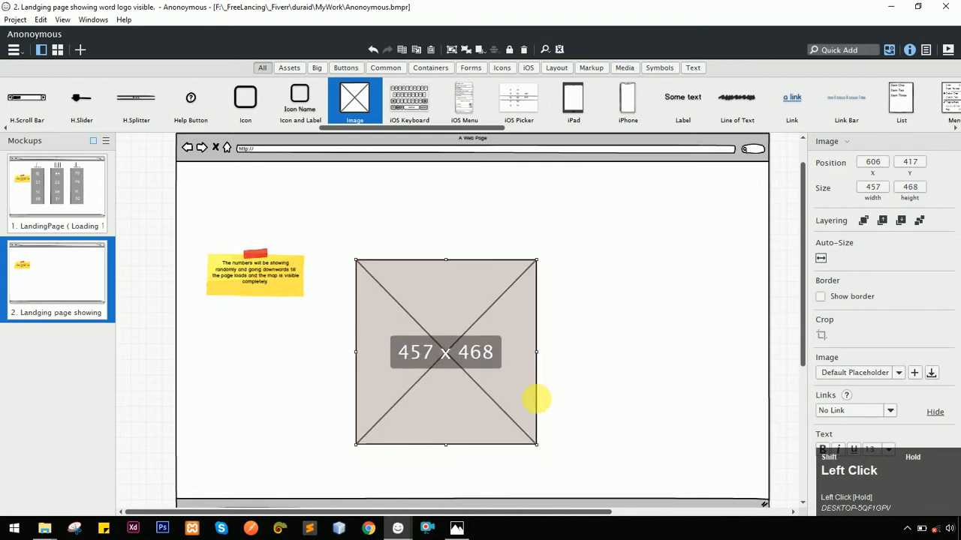
{"action": "left_click_drag", "start_coordinate": [491, 378], "coordinate": [507, 364]}
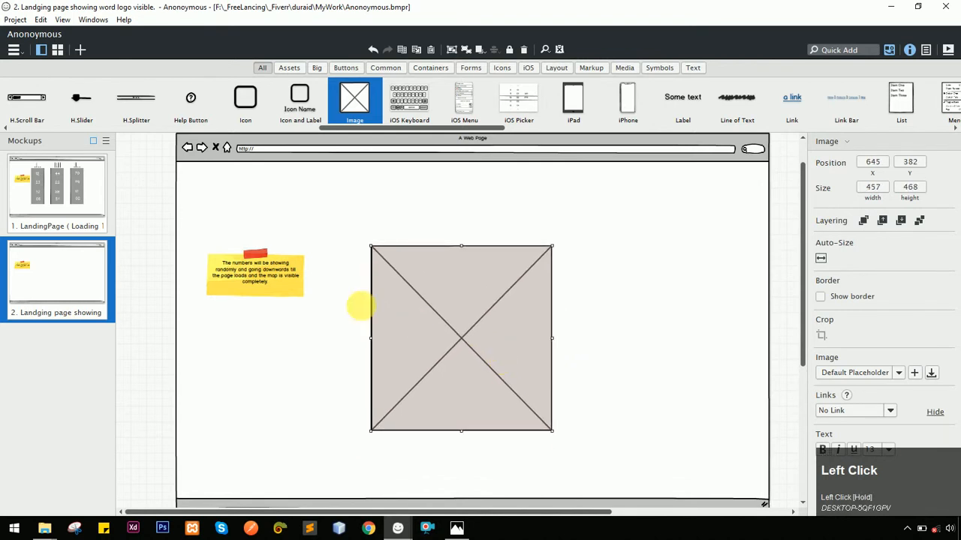
Cut and repaste the comment above the image placeholder, overlapping the image's left edge at about X 461, Y 497
{"action": "left_click_drag", "start_coordinate": [232, 272], "coordinate": [351, 321]}
{"action": "key", "text": "ctrl+x"}
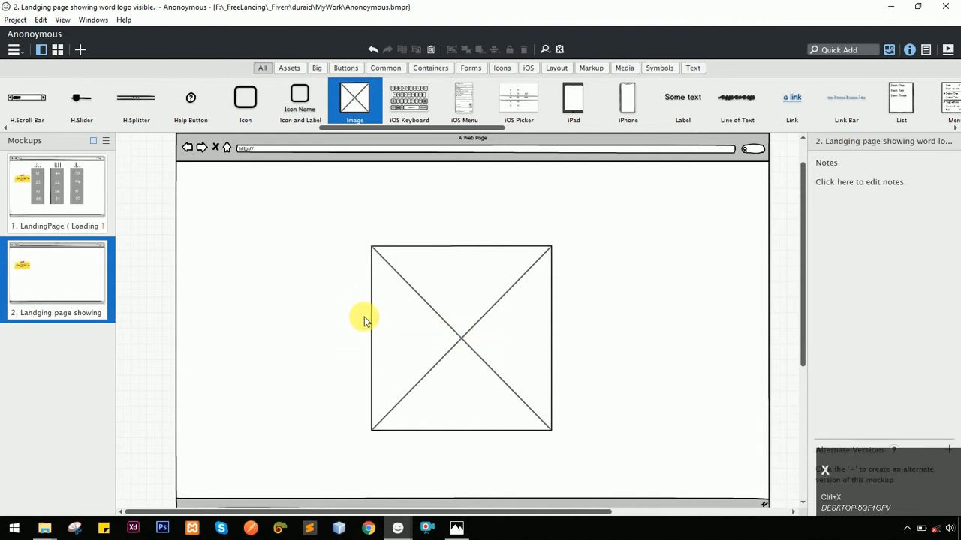
{"action": "left_click", "coordinate": [301, 289]}
{"action": "key", "text": "ctrl+v"}
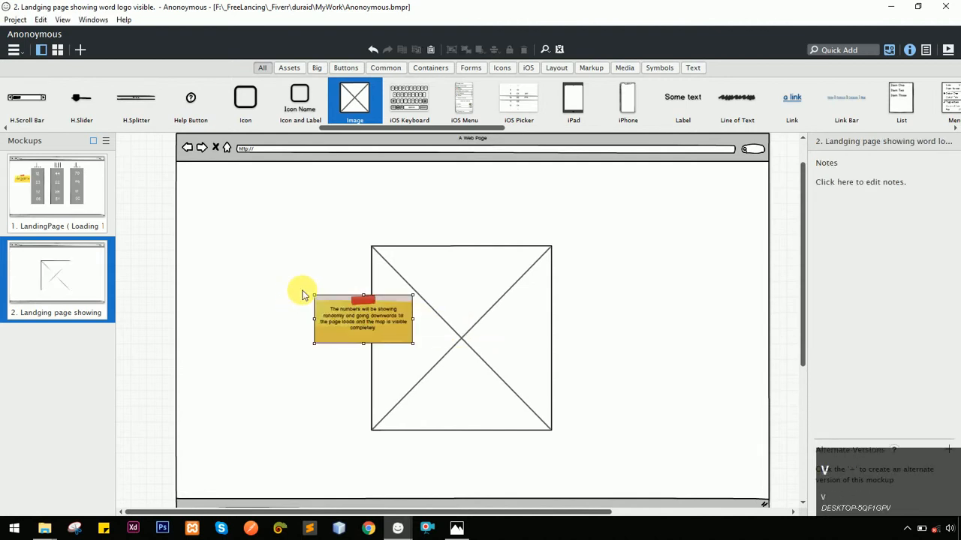
{"action": "left_click_drag", "start_coordinate": [372, 327], "coordinate": [347, 323]}
Move the image placeholder to about X 579, Y 365 and bring it forward over the comment
{"action": "left_click", "coordinate": [470, 330]}
{"action": "left_click_drag", "start_coordinate": [470, 330], "coordinate": [436, 318]}
{"action": "left_click", "coordinate": [392, 319]}
{"action": "left_click", "coordinate": [498, 328]}
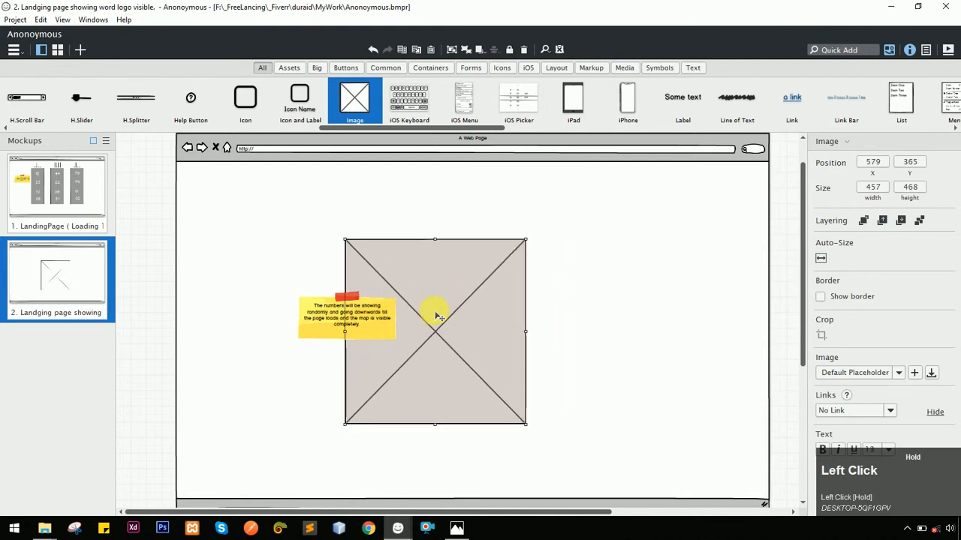
{"action": "left_click", "coordinate": [884, 221]}
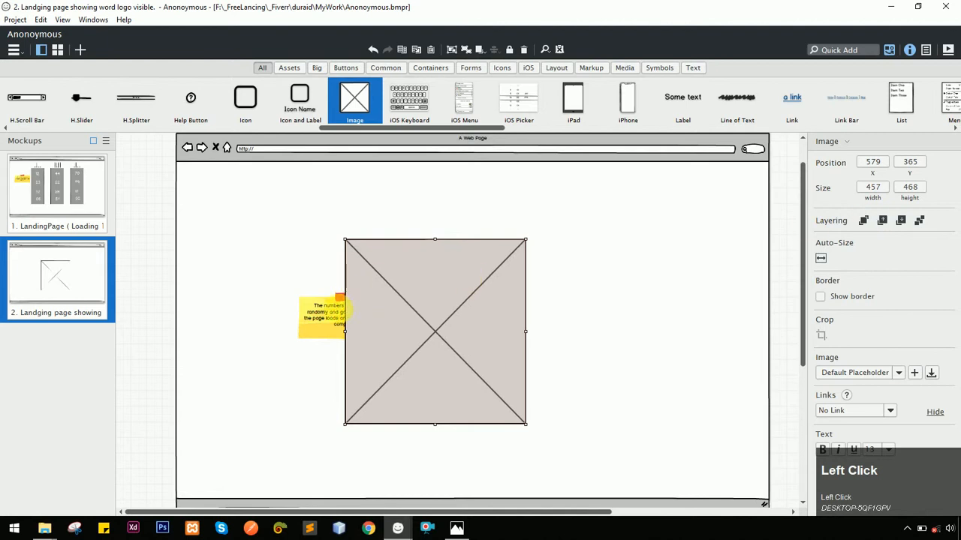
Cut and repaste the comment to layer it above the image, placing it over the image's middle at about X 650, Y 531
{"action": "left_click", "coordinate": [339, 318]}
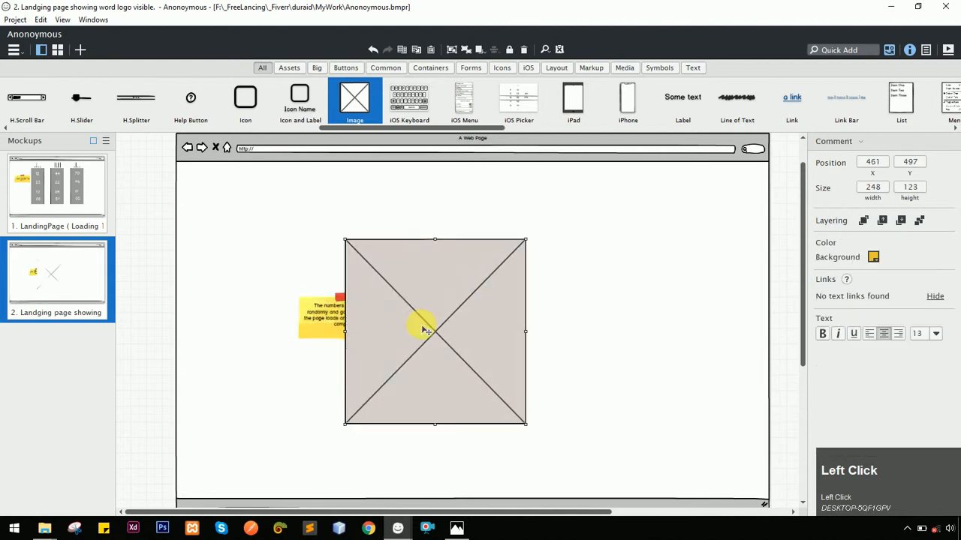
{"action": "left_click", "coordinate": [423, 326]}
{"action": "left_click", "coordinate": [327, 319]}
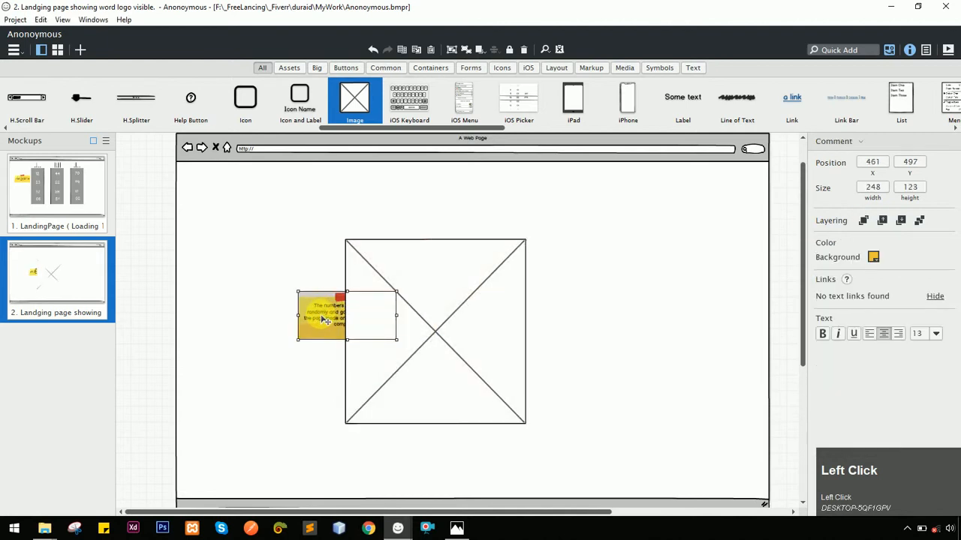
{"action": "key", "text": "ctrl"}
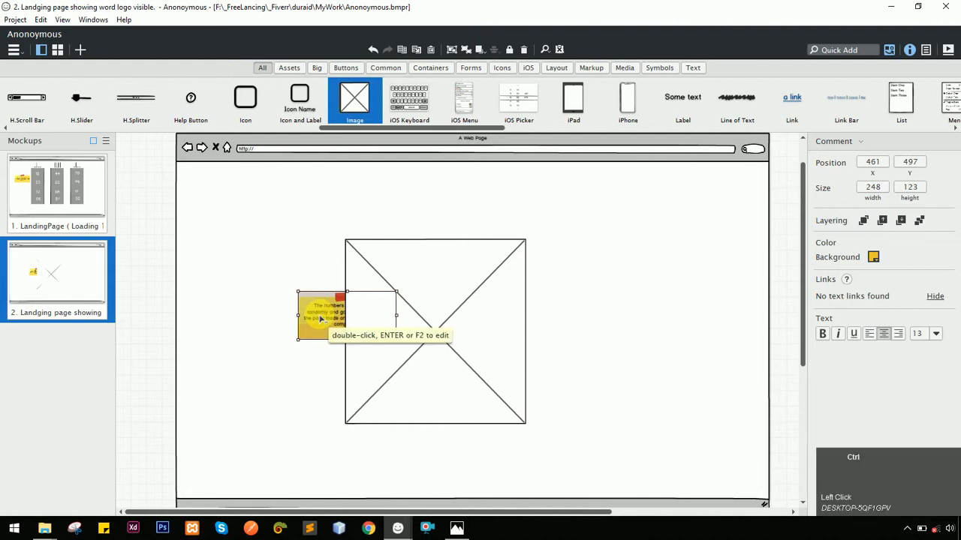
{"action": "key", "text": "ctrl+x"}
{"action": "key", "text": "ctrl+v"}
{"action": "left_click_drag", "start_coordinate": [361, 322], "coordinate": [435, 331]}
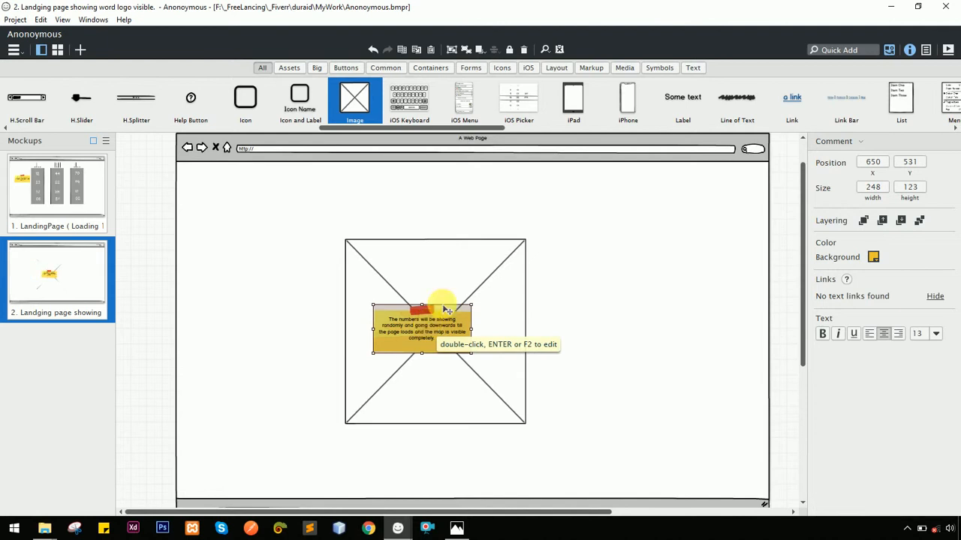
Reword the comment as "This is the world map ( logo ) visible after the numbers disapper" and place it just below the image placeholder's centre
{"action": "left_click_drag", "start_coordinate": [449, 333], "coordinate": [516, 345]}
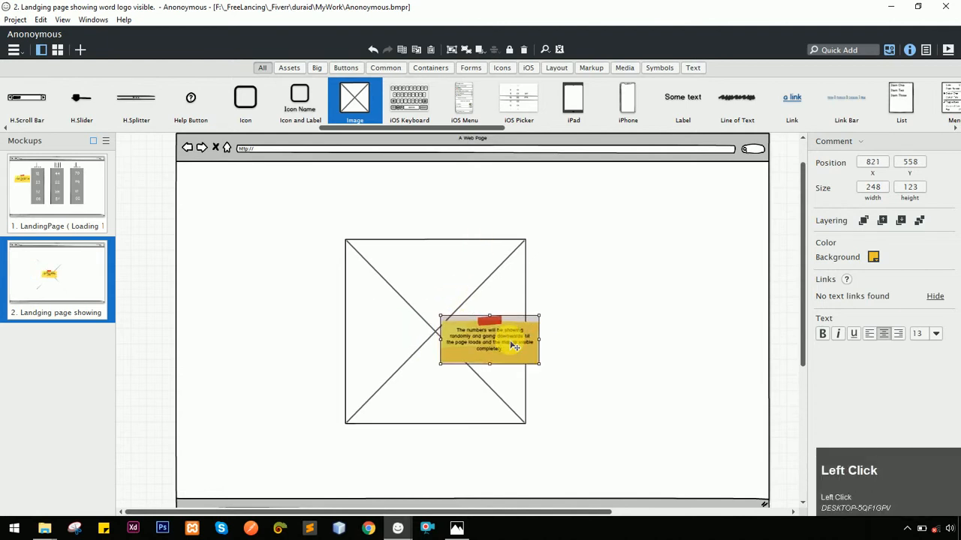
{"action": "double_click", "coordinate": [516, 345]}
{"action": "type", "text": "Th"}
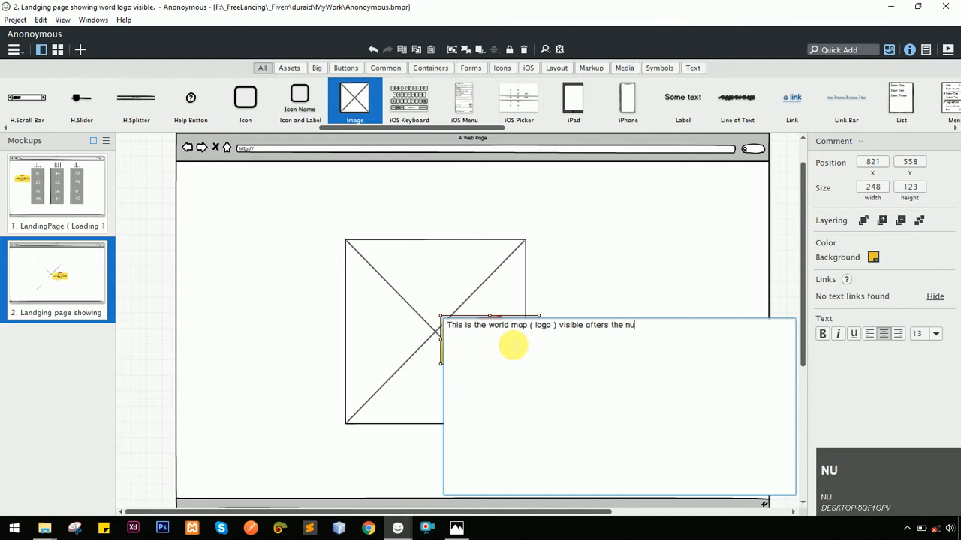
{"action": "key", "text": "BackSpace"}
{"action": "key", "text": "BackSpace"}
{"action": "key", "text": "BackSpace"}
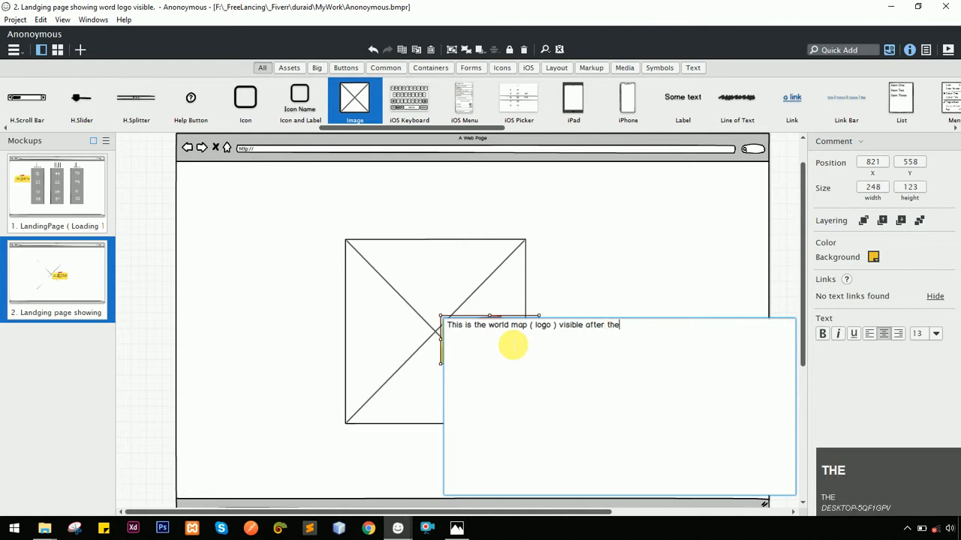
{"action": "type", "text": "s disp"}
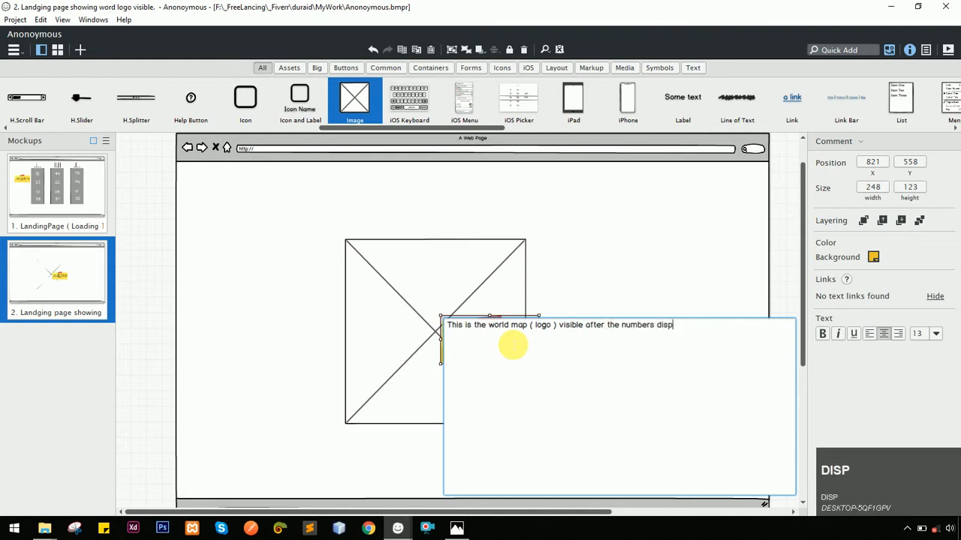
{"action": "type", "text": "r"}
{"action": "key", "text": "BackSpace"}
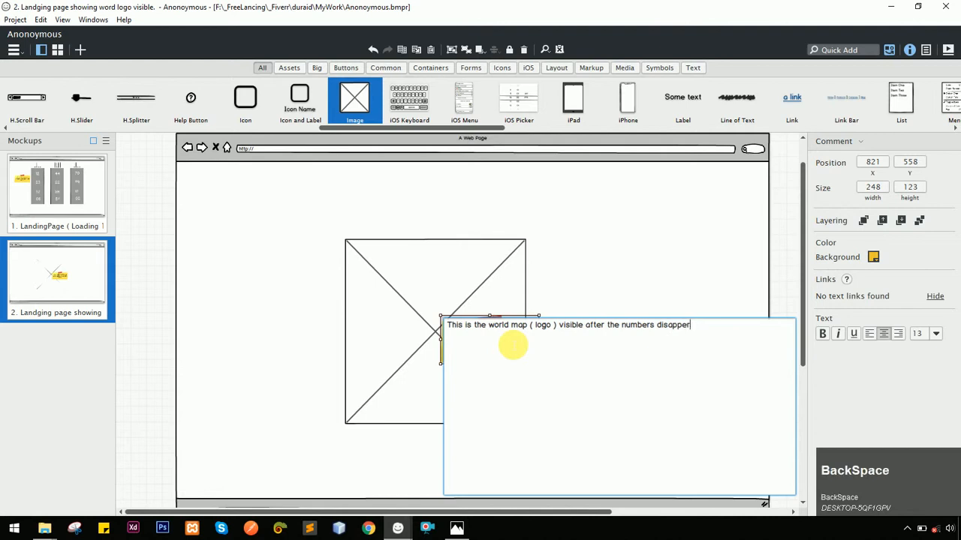
{"action": "left_click", "coordinate": [588, 278]}
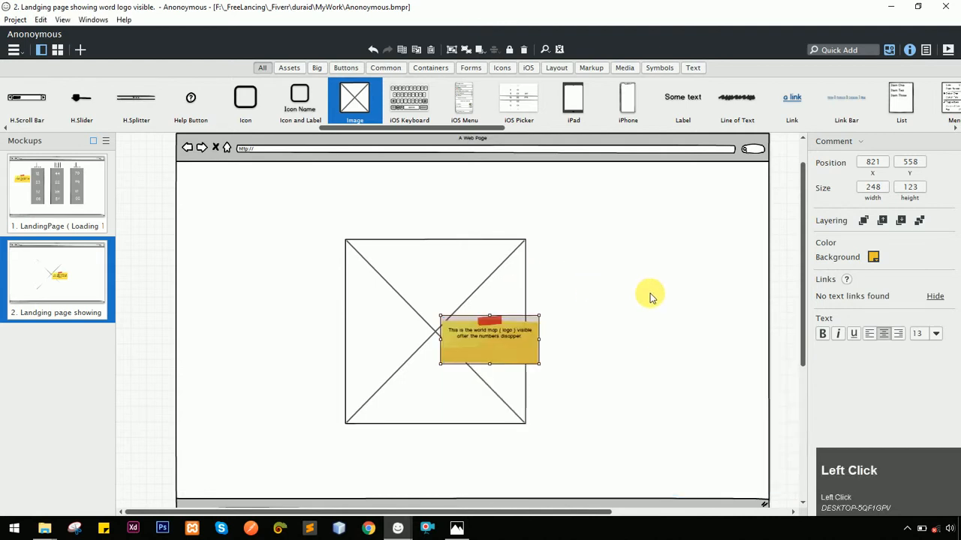
{"action": "left_click_drag", "start_coordinate": [511, 357], "coordinate": [463, 363]}
{"action": "left_click", "coordinate": [567, 333]}
Add an icon inside the image placeholder above the comment and set it to the AngelList icon
{"action": "left_click_drag", "start_coordinate": [256, 113], "coordinate": [426, 297]}
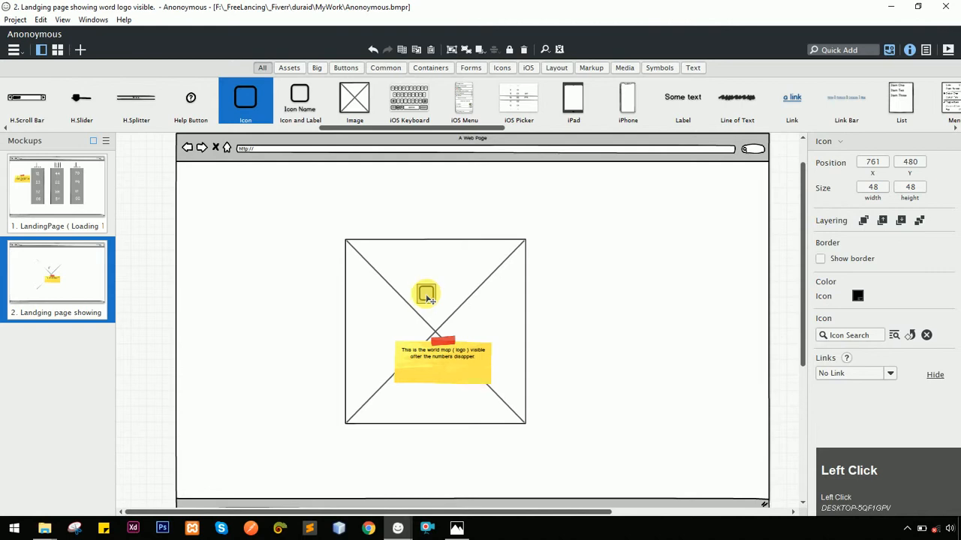
{"action": "double_click", "coordinate": [426, 297]}
{"action": "type", "text": "llo"}
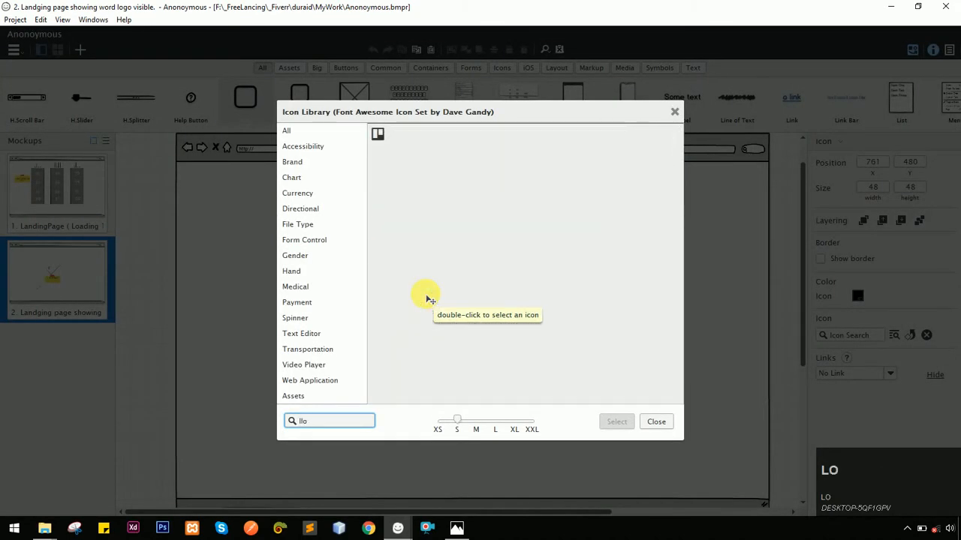
{"action": "key", "text": "BackSpace"}
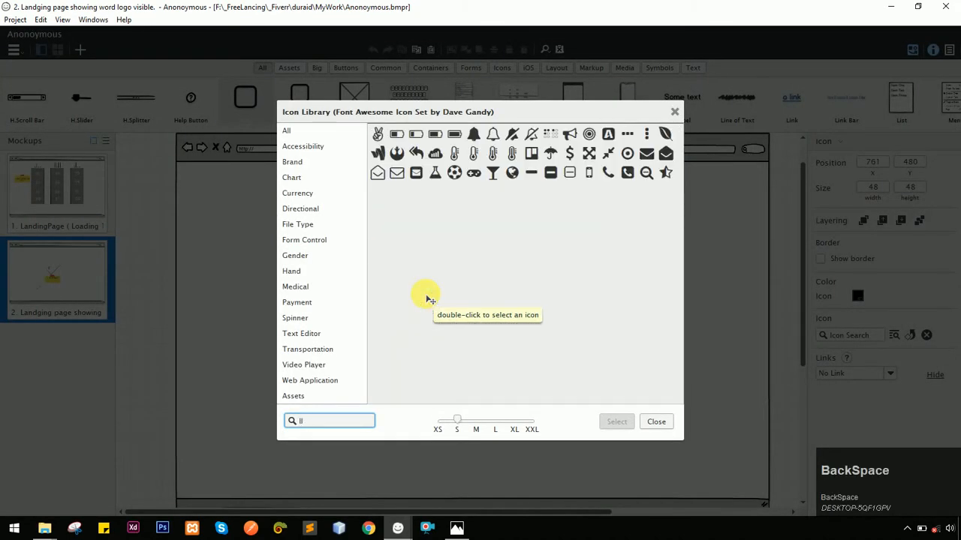
{"action": "key", "text": "BackSpace"}
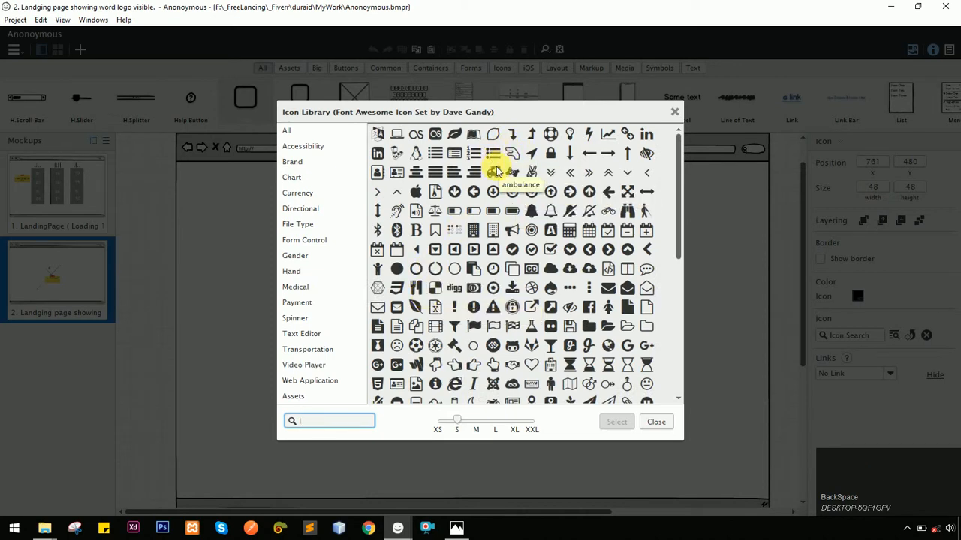
{"action": "left_click", "coordinate": [532, 174]}
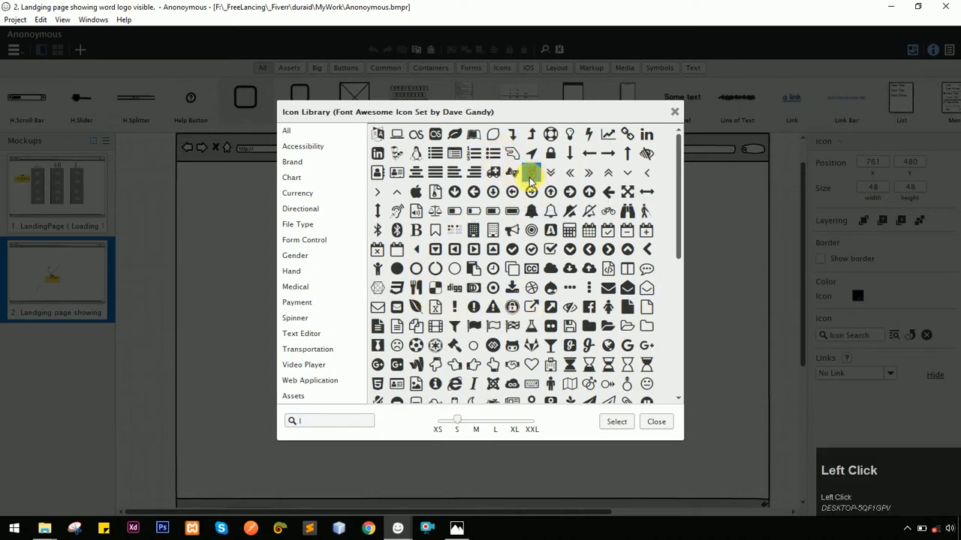
{"action": "double_click", "coordinate": [533, 175]}
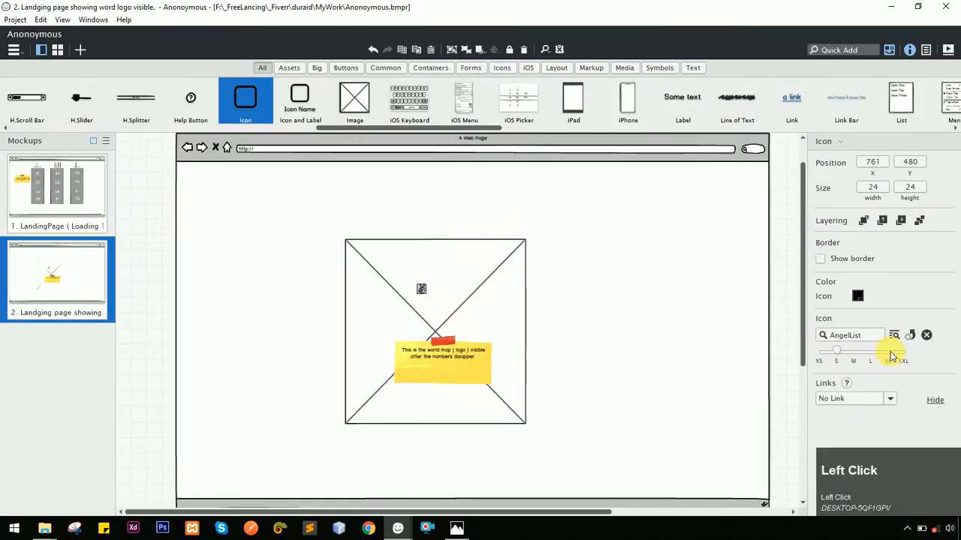
Enlarge the AngelList icon to size XL and position it at about X 775, Y 468
{"action": "left_click_drag", "start_coordinate": [839, 372], "coordinate": [886, 363]}
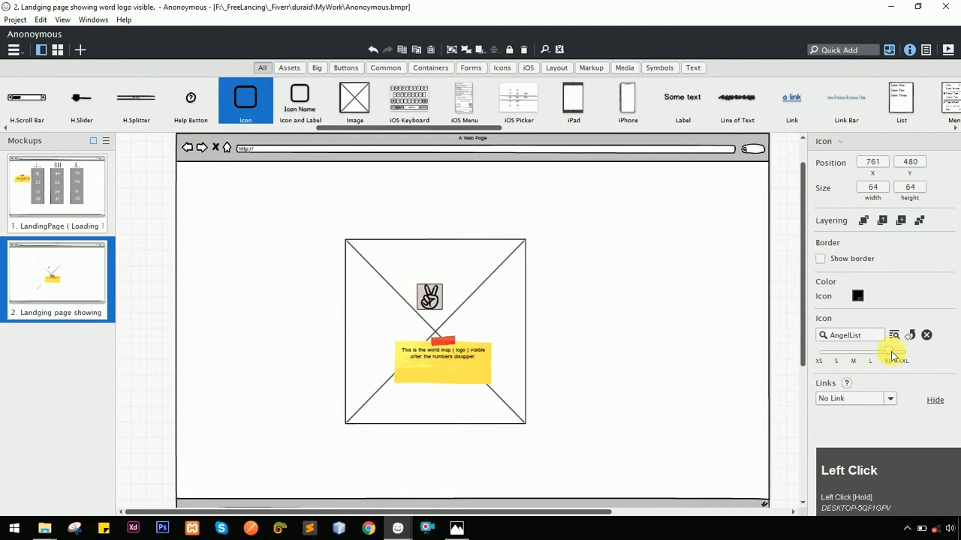
{"action": "left_click_drag", "start_coordinate": [433, 301], "coordinate": [438, 294]}
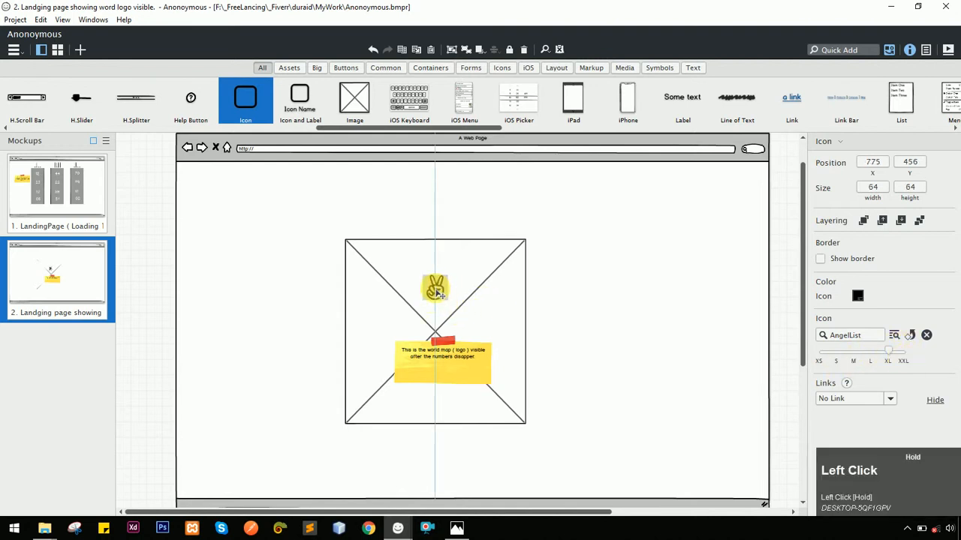
{"action": "left_click", "coordinate": [599, 305]}
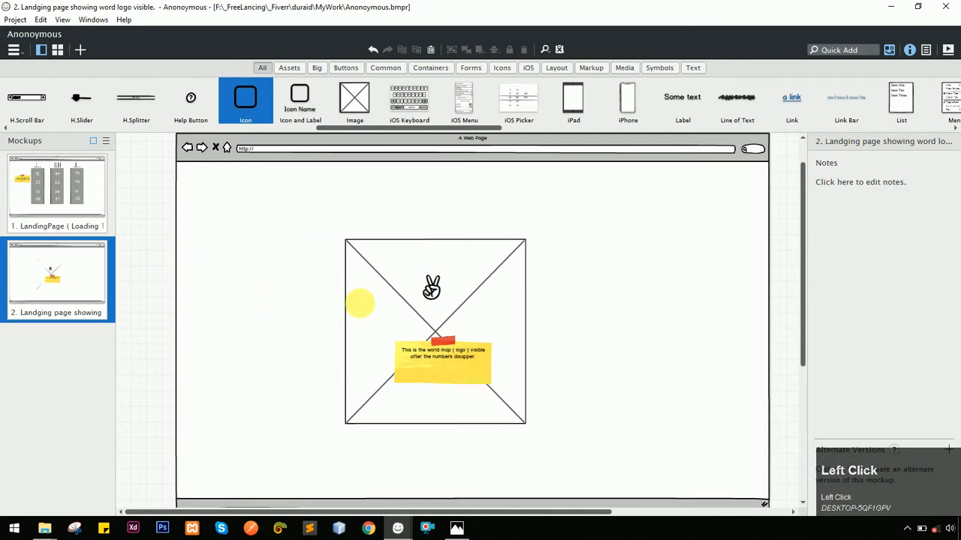
{"action": "left_click_drag", "start_coordinate": [433, 291], "coordinate": [433, 318]}
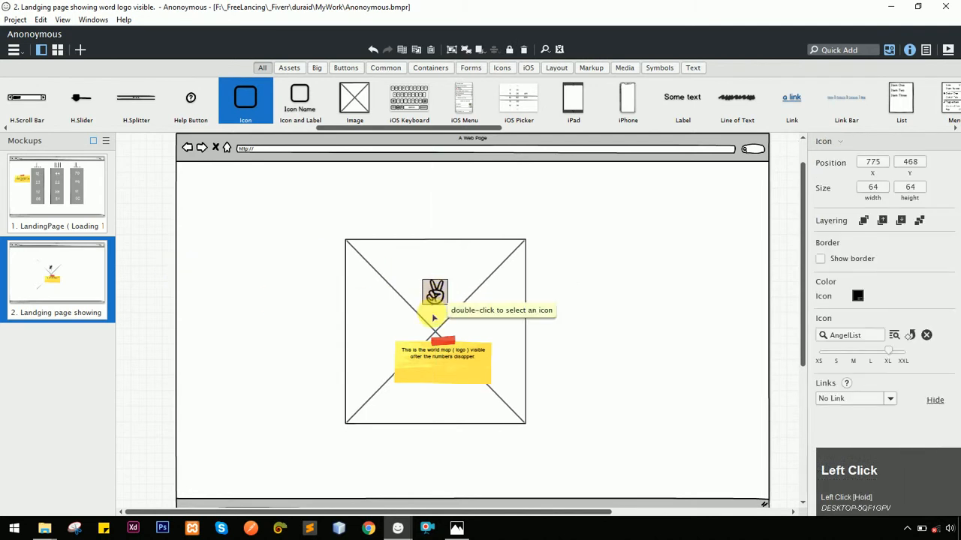
Move the comment to about X 829, Y 560, and check the landing page drawing in the sketch photo in Photos
{"action": "left_click_drag", "start_coordinate": [446, 365], "coordinate": [488, 330]}
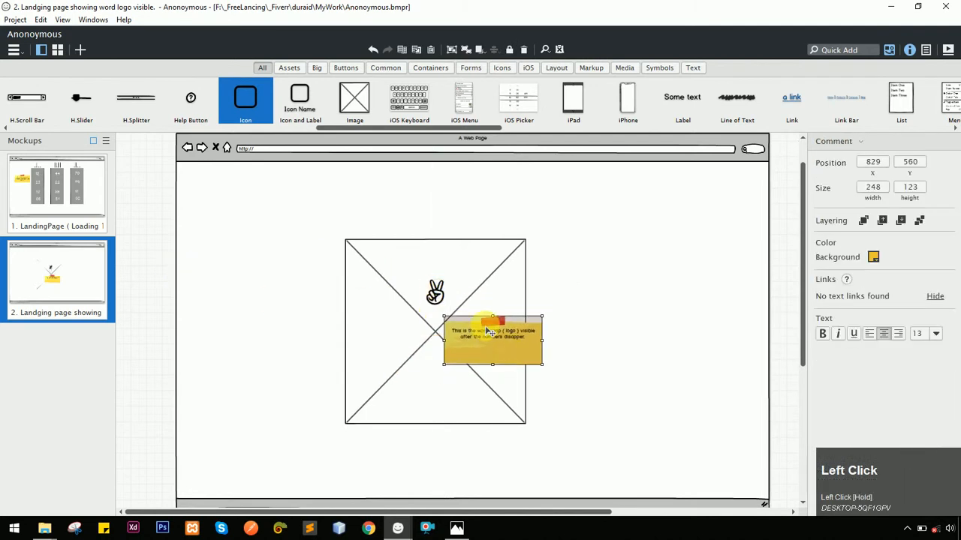
{"action": "left_click", "coordinate": [456, 528]}
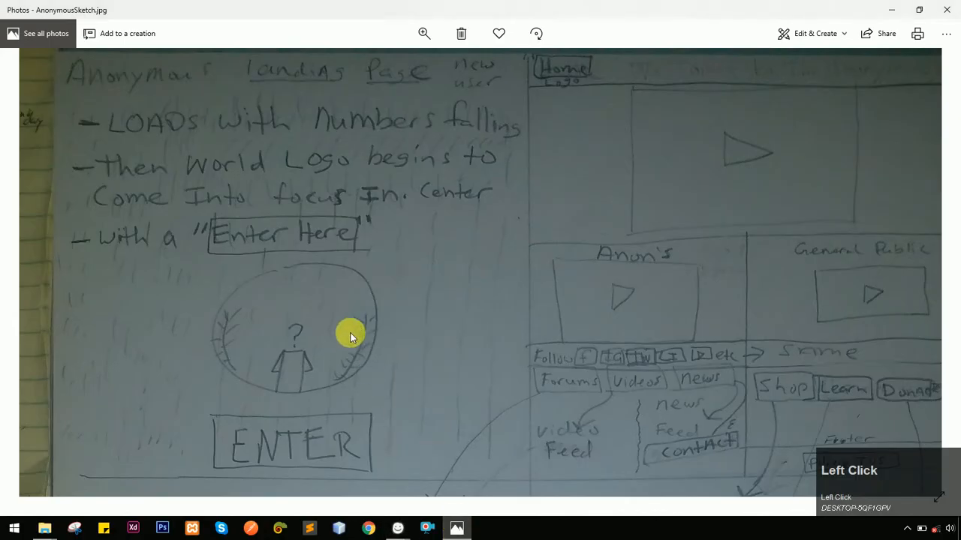
{"action": "left_click_drag", "start_coordinate": [350, 336], "coordinate": [127, 215]}
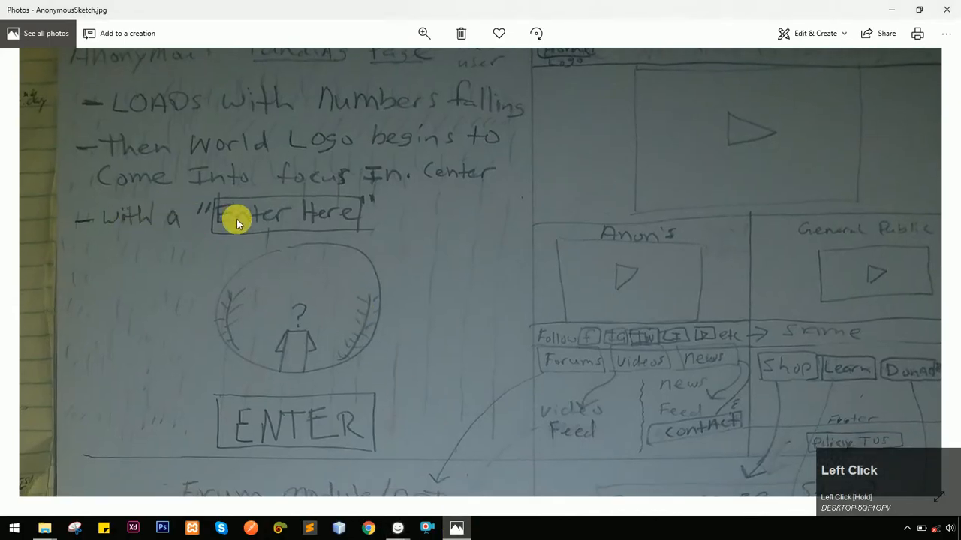
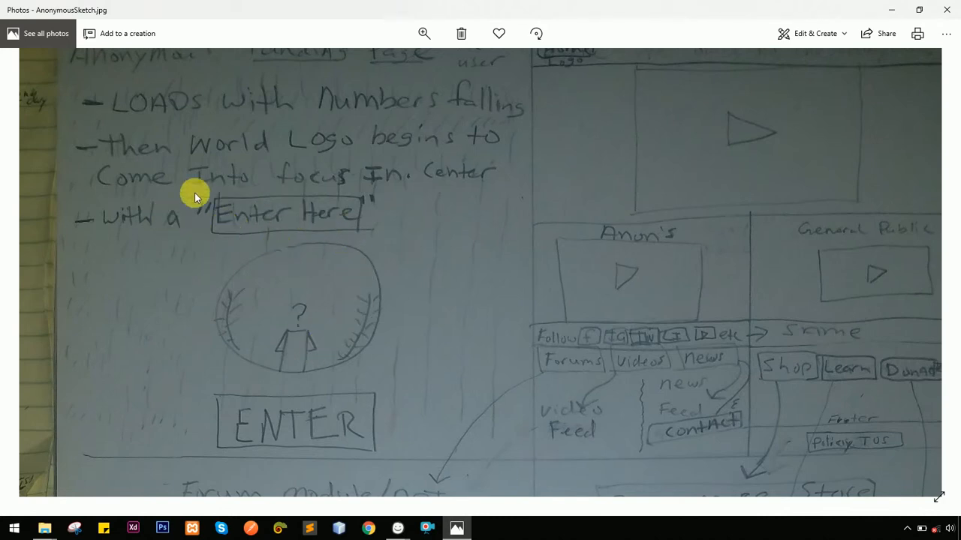
{"action": "left_click_drag", "start_coordinate": [300, 394], "coordinate": [311, 376]}
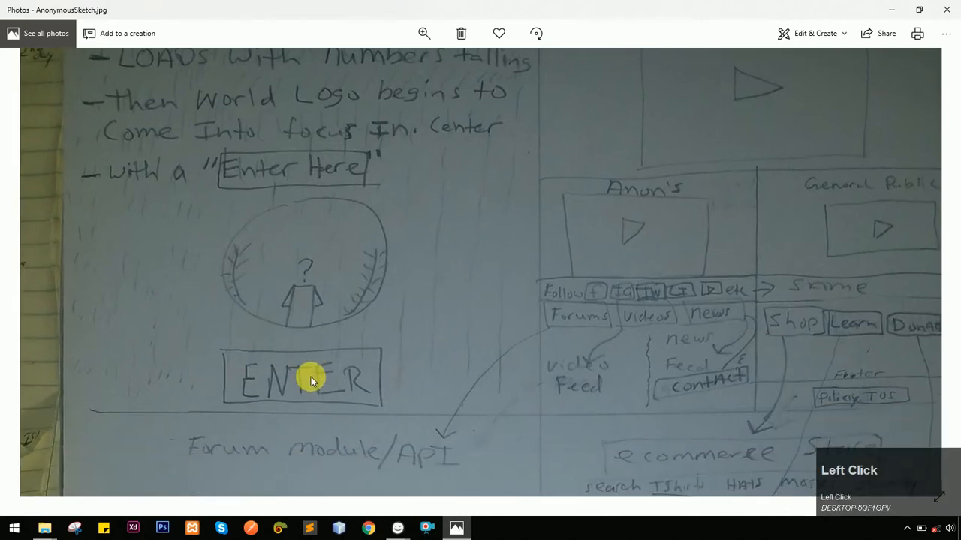
{"action": "key", "text": "alt+Tab"}
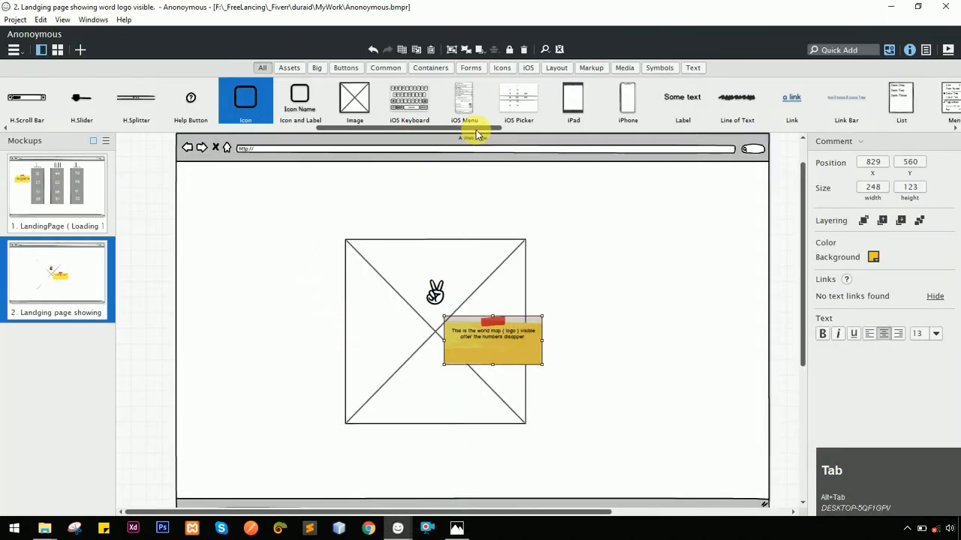
Add a button labelled "ENTER" below the image placeholder at about X 744, Y 873
{"action": "left_click_drag", "start_coordinate": [468, 128], "coordinate": [145, 151]}
{"action": "left_click_drag", "start_coordinate": [411, 99], "coordinate": [413, 445]}
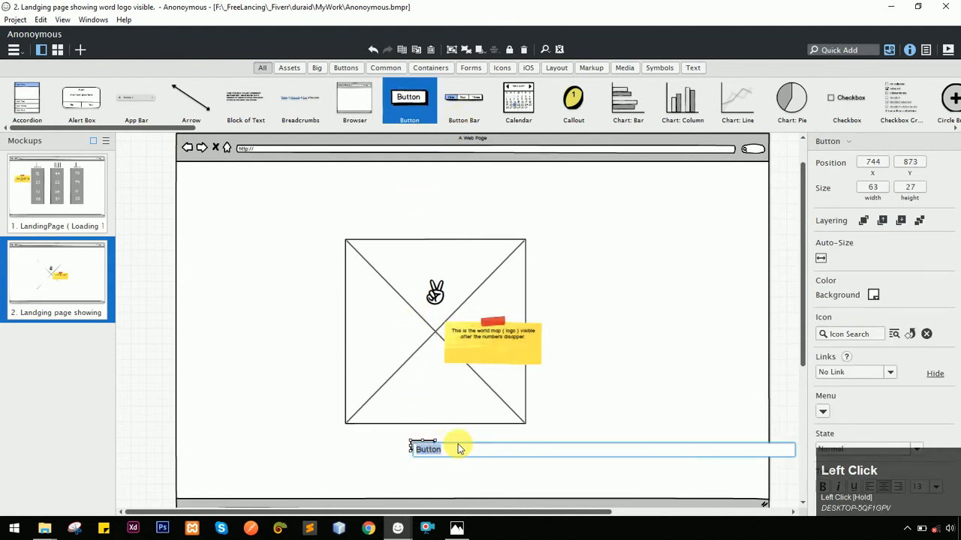
{"action": "type", "text": "En"}
{"action": "key", "text": "BackSpace"}
{"action": "key", "text": "Caps_Lock"}
{"action": "type", "text": "N"}
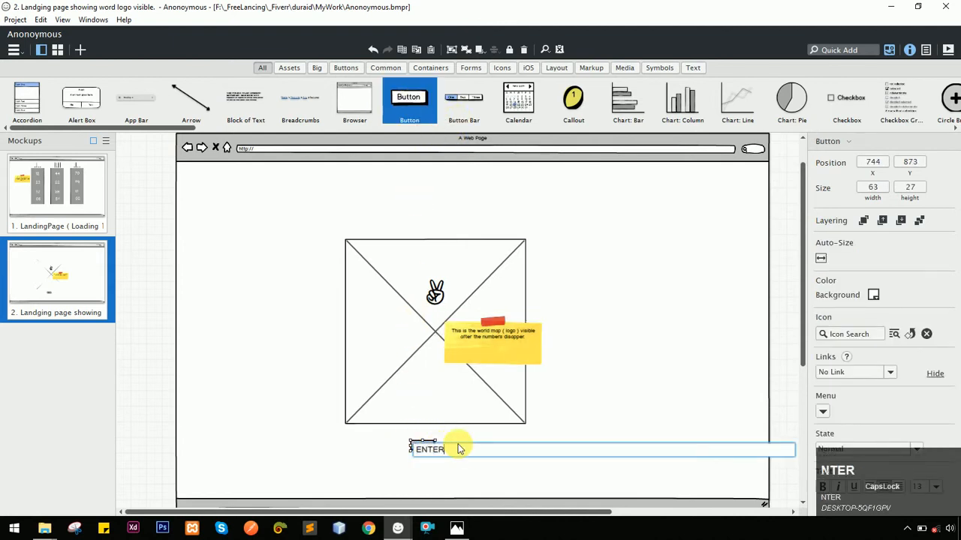
{"action": "type", "text": "TER"}
{"action": "left_click", "coordinate": [506, 459]}
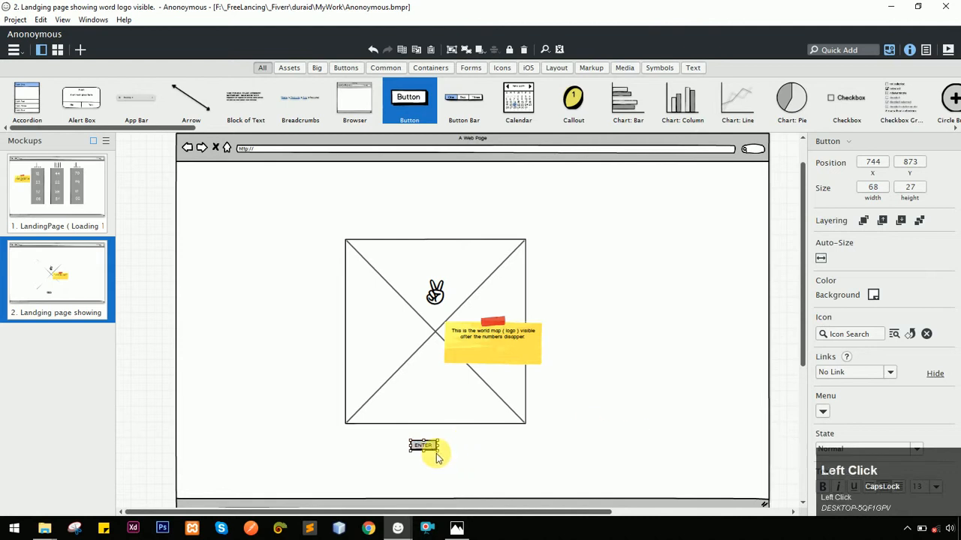
Resize the ENTER button to about 217 by 52 at about X 699, Y 894, and set its text size to 28
{"action": "left_click_drag", "start_coordinate": [436, 449], "coordinate": [450, 408]}
{"action": "scroll", "coordinate": [841, 388], "scroll_direction": "down", "scroll_amount": 1}
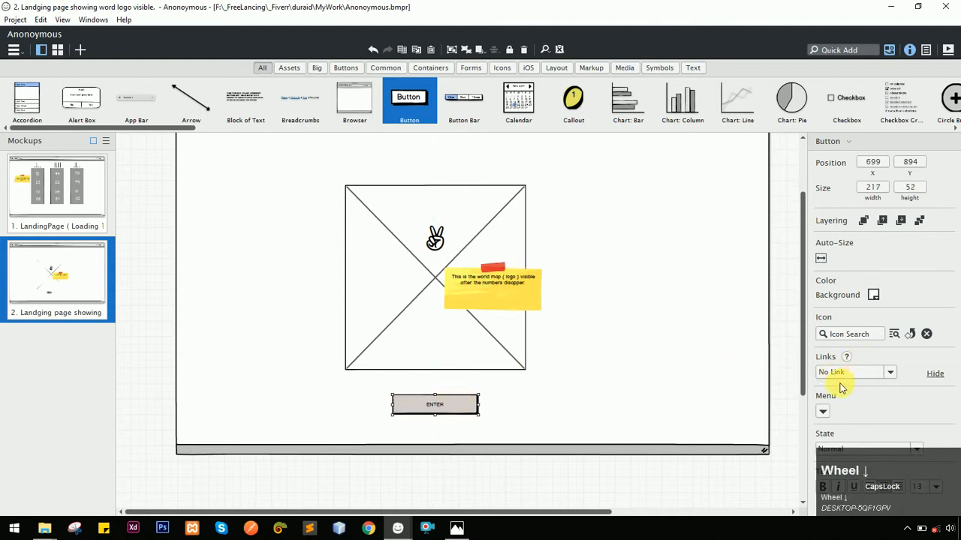
{"action": "left_click_drag", "start_coordinate": [916, 459], "coordinate": [832, 477]}
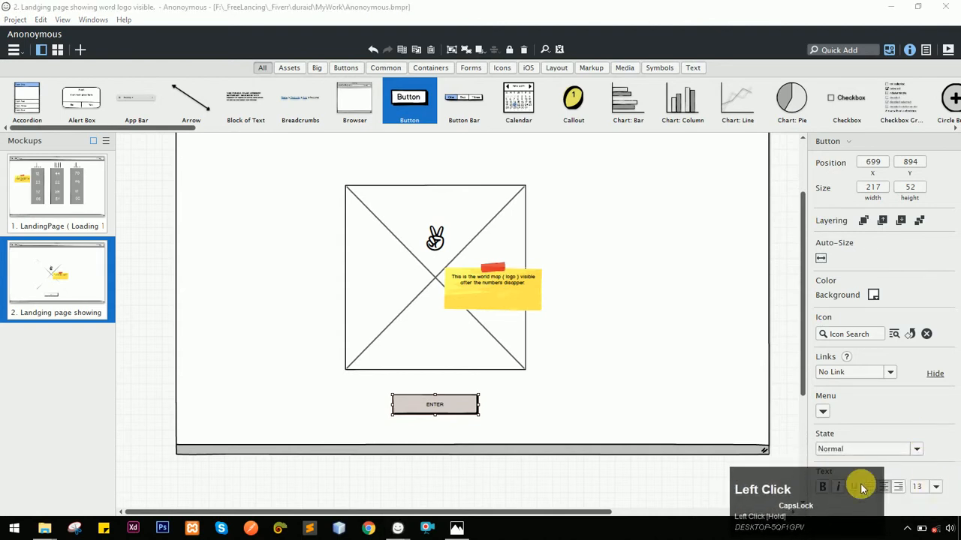
{"action": "left_click", "coordinate": [936, 487]}
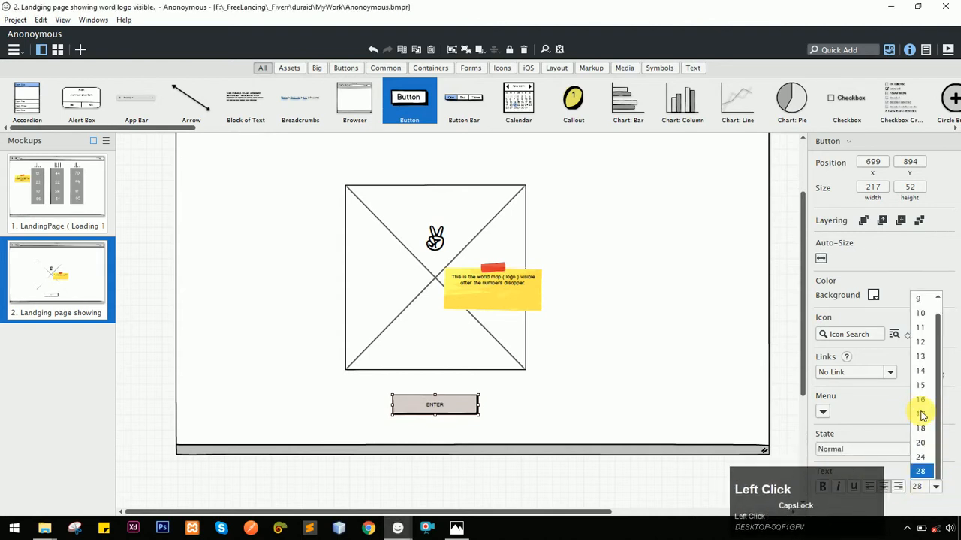
{"action": "left_click", "coordinate": [922, 414]}
{"action": "left_click_drag", "start_coordinate": [835, 469], "coordinate": [912, 61]}
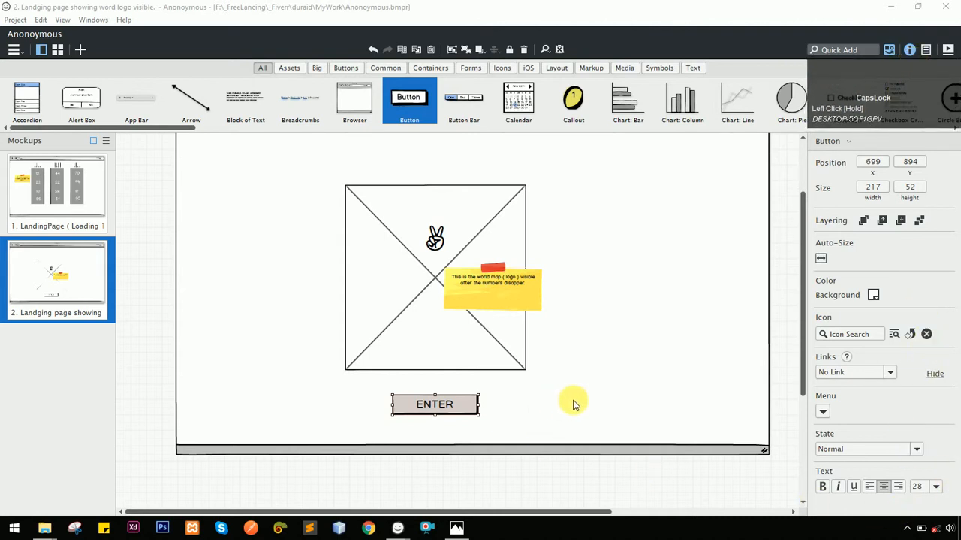
Align the image placeholder, ENTER button and comment on a common vertical centre line and move them together to the middle of the page
{"action": "scroll", "coordinate": [505, 309], "scroll_direction": "up", "scroll_amount": 1}
{"action": "scroll", "coordinate": [505, 315], "scroll_direction": "down", "scroll_amount": 1}
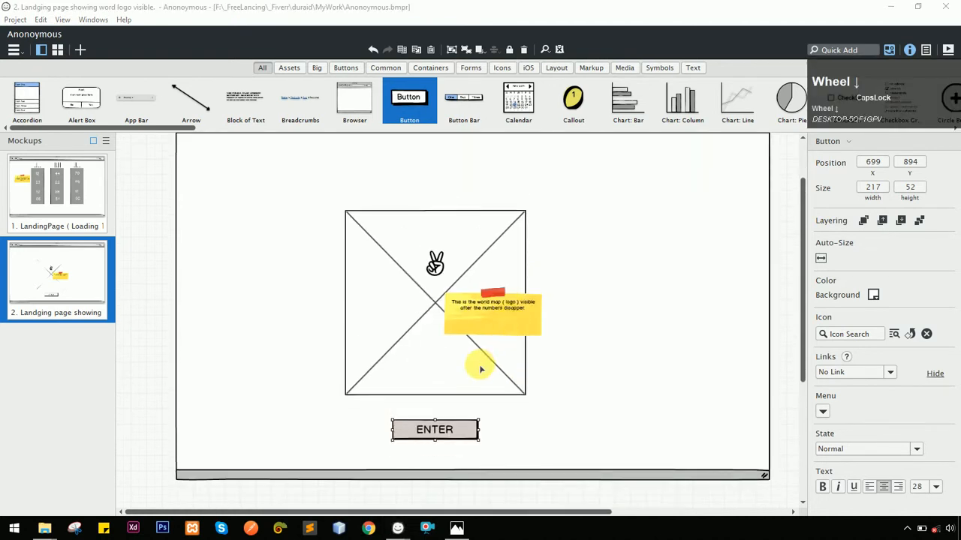
{"action": "left_click", "coordinate": [480, 365]}
{"action": "left_click", "coordinate": [462, 429], "text": "shift"}
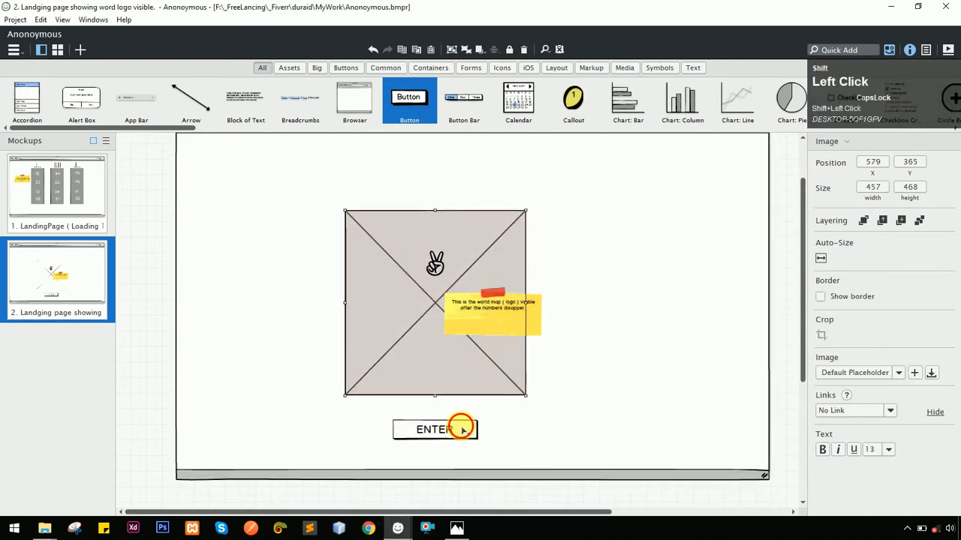
{"action": "left_click", "coordinate": [500, 325], "text": "shift"}
{"action": "scroll", "coordinate": [672, 332], "scroll_direction": "up", "scroll_amount": 1}
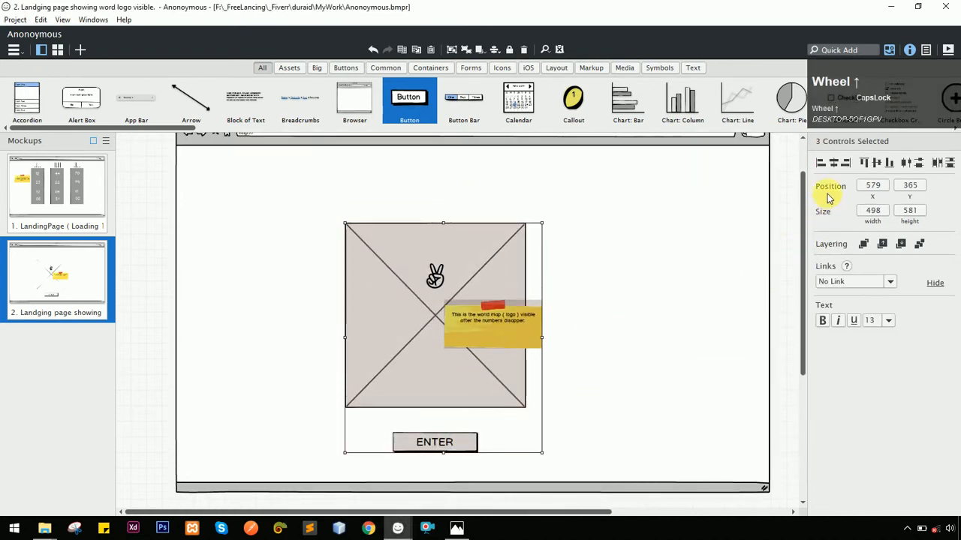
{"action": "left_click", "coordinate": [839, 164]}
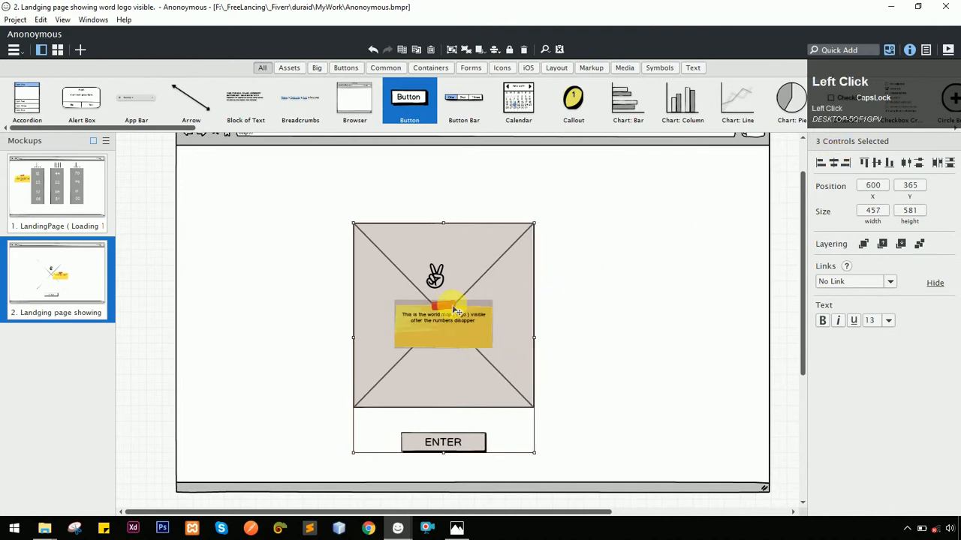
{"action": "left_click_drag", "start_coordinate": [454, 305], "coordinate": [502, 274]}
Move the AngelList icon to the image's upper middle and the comment across the image's left edge
{"action": "left_click", "coordinate": [435, 276]}
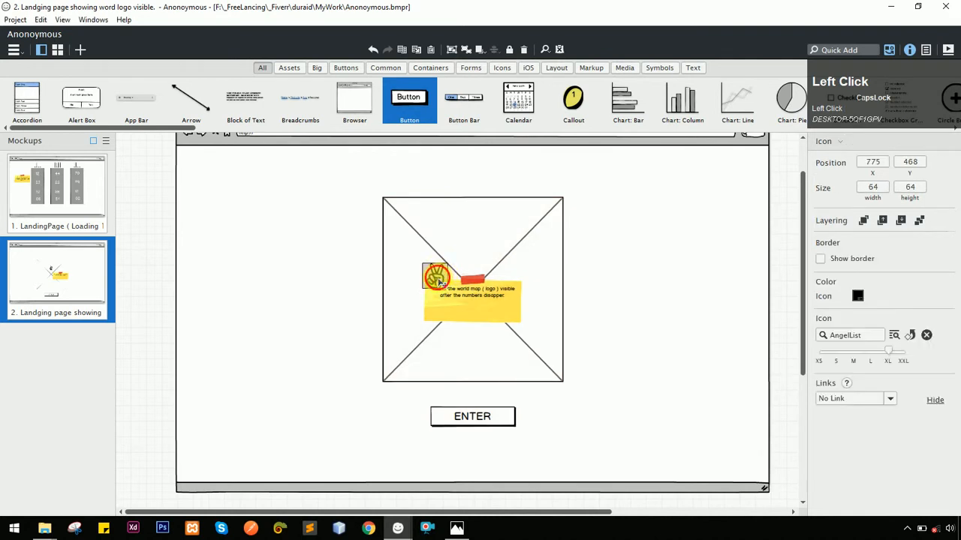
{"action": "left_click_drag", "start_coordinate": [435, 276], "coordinate": [478, 236]}
{"action": "left_click_drag", "start_coordinate": [503, 305], "coordinate": [435, 315]}
{"action": "left_click", "coordinate": [275, 296]}
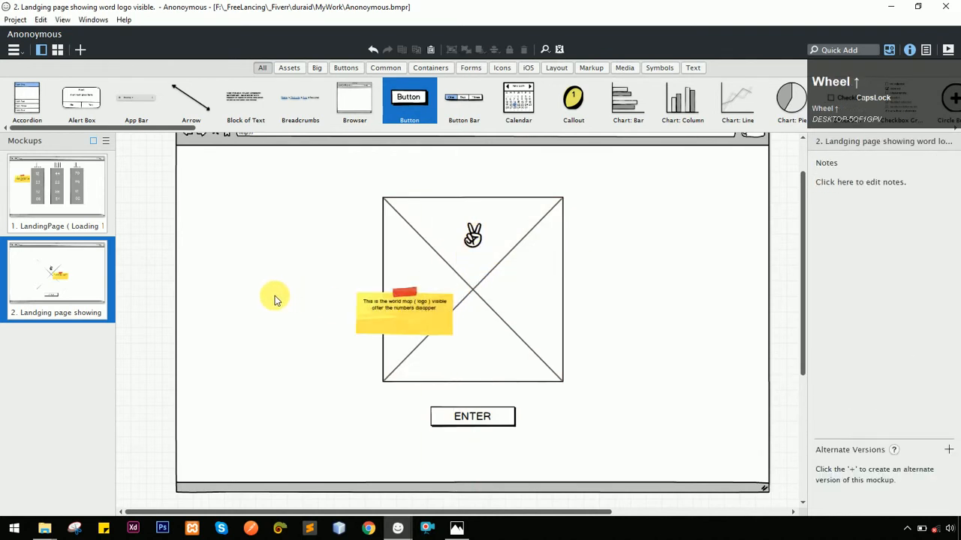
Check the home page layout in the client's sketch in Photos, and duplicate the second landing page mockup in Balsamiq
{"action": "scroll", "coordinate": [274, 296], "scroll_direction": "up", "scroll_amount": 2}
{"action": "left_click", "coordinate": [456, 528]}
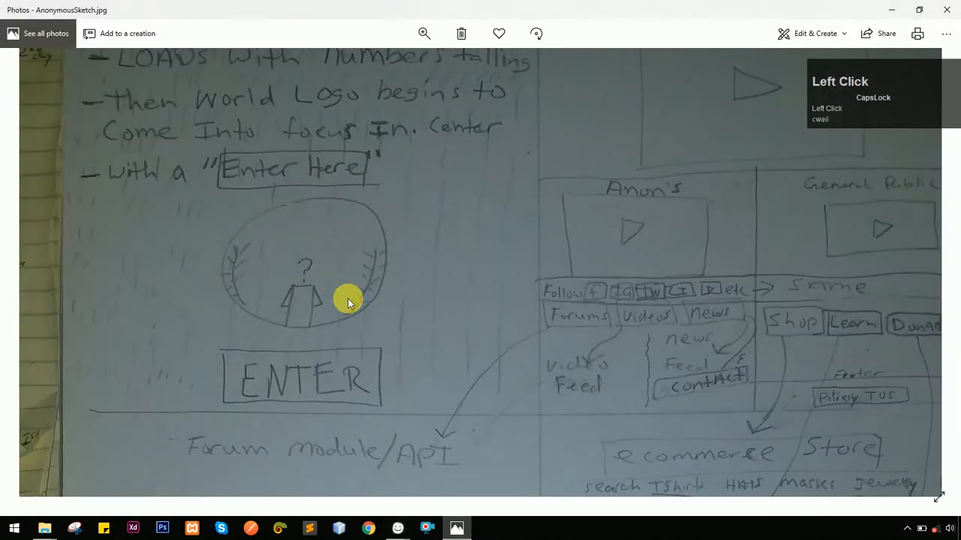
{"action": "left_click_drag", "start_coordinate": [348, 298], "coordinate": [365, 335]}
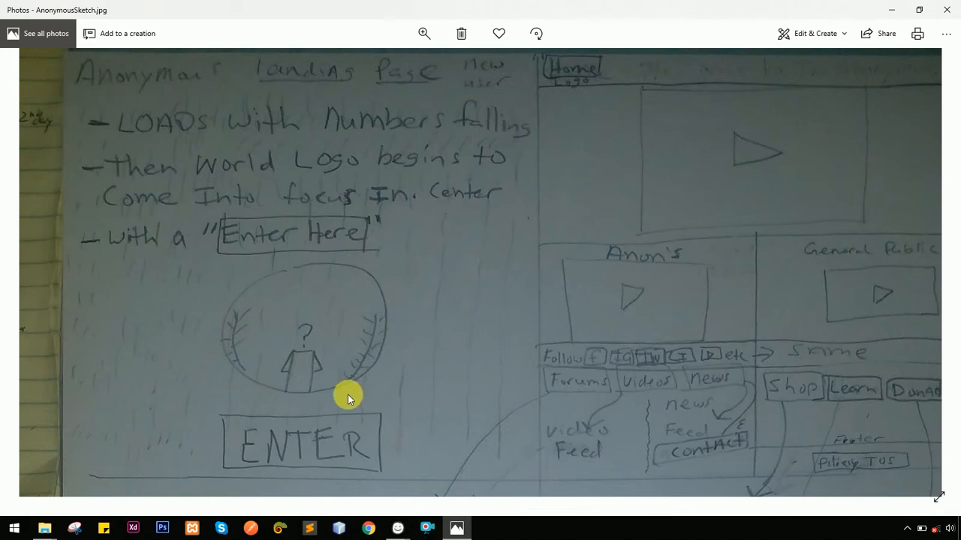
{"action": "left_click_drag", "start_coordinate": [421, 433], "coordinate": [396, 339]}
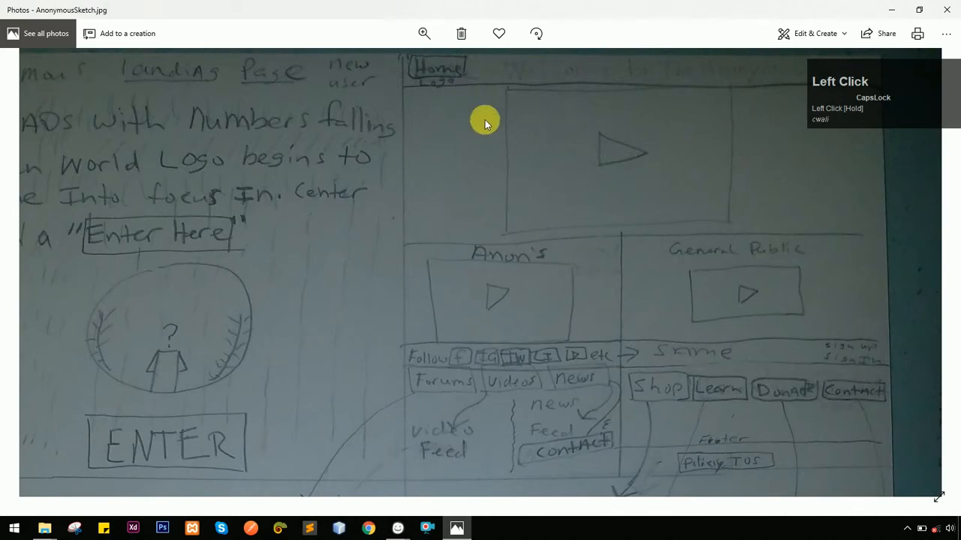
{"action": "key", "text": "alt+Tab"}
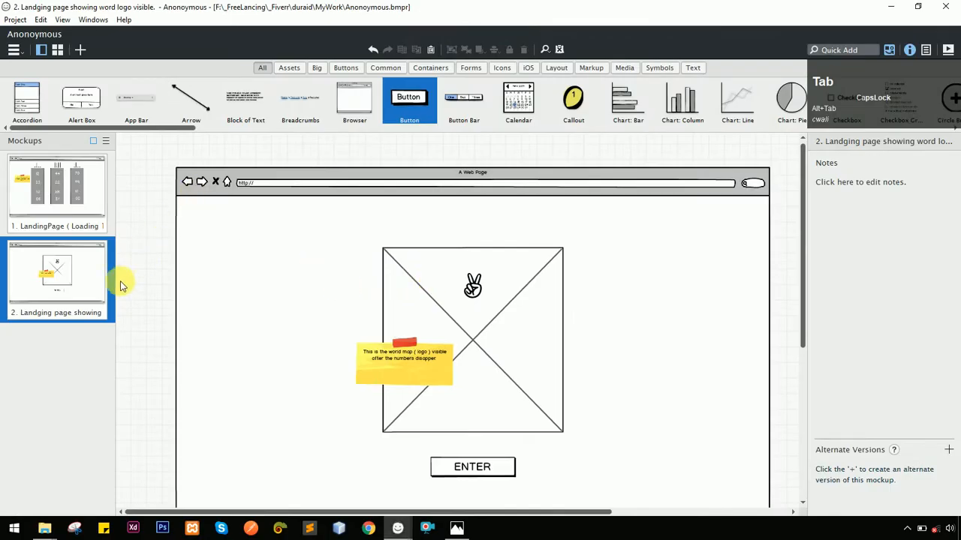
{"action": "left_click", "coordinate": [102, 312]}
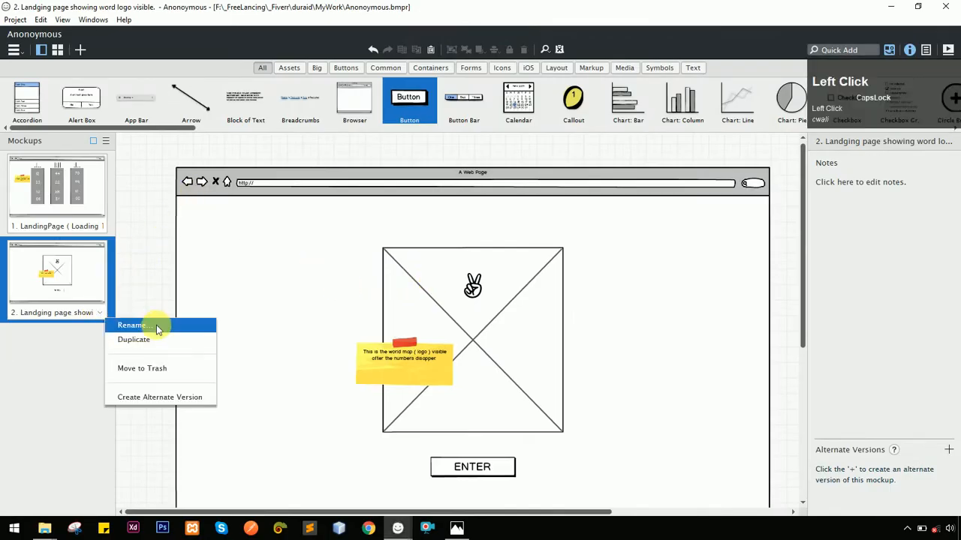
{"action": "left_click", "coordinate": [150, 339]}
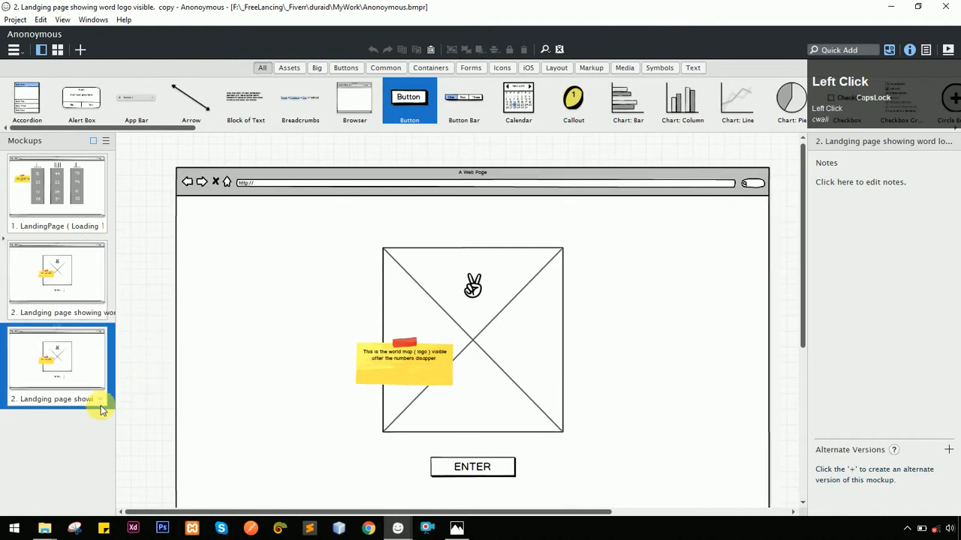
Rename the duplicated mockup as "3. Home Page"
{"action": "left_click", "coordinate": [105, 401]}
{"action": "left_click", "coordinate": [133, 408]}
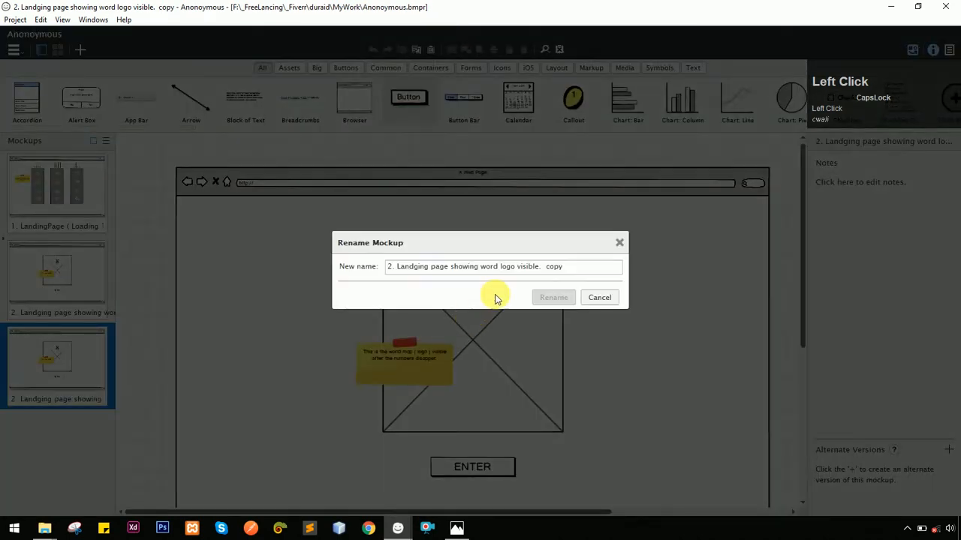
{"action": "left_click", "coordinate": [539, 274]}
{"action": "key", "text": "ctrl+a"}
{"action": "type", "text": "3."}
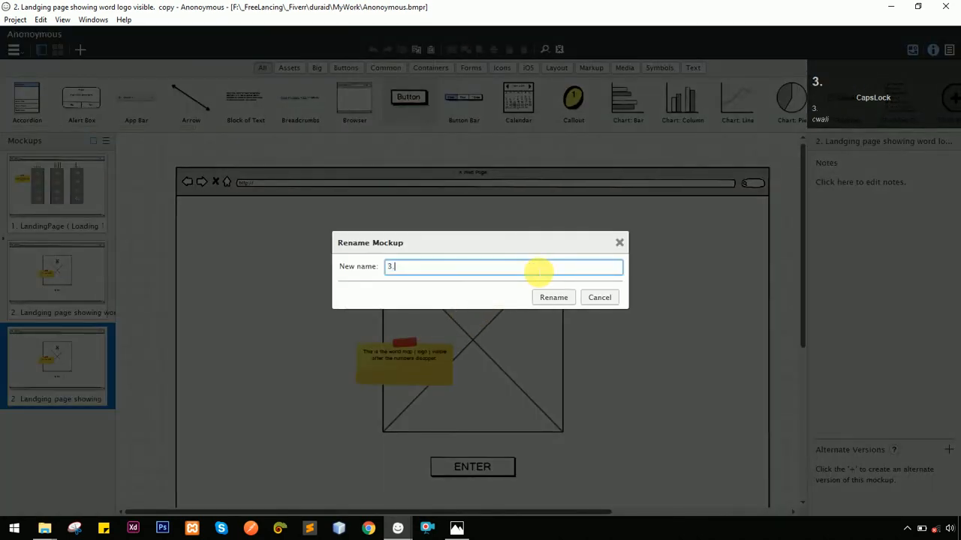
{"action": "key", "text": "BackSpace"}
{"action": "key", "text": "BackSpace"}
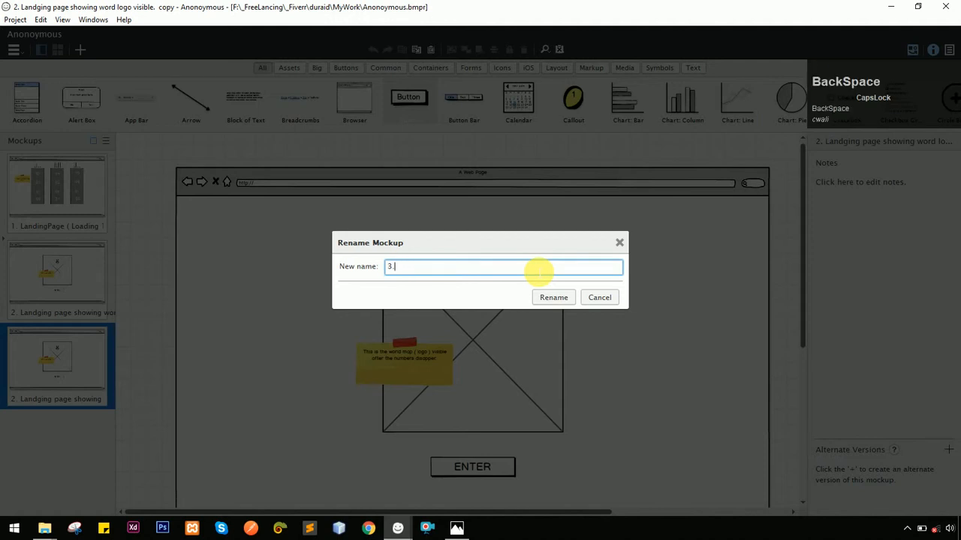
{"action": "type", "text": "ome Page"}
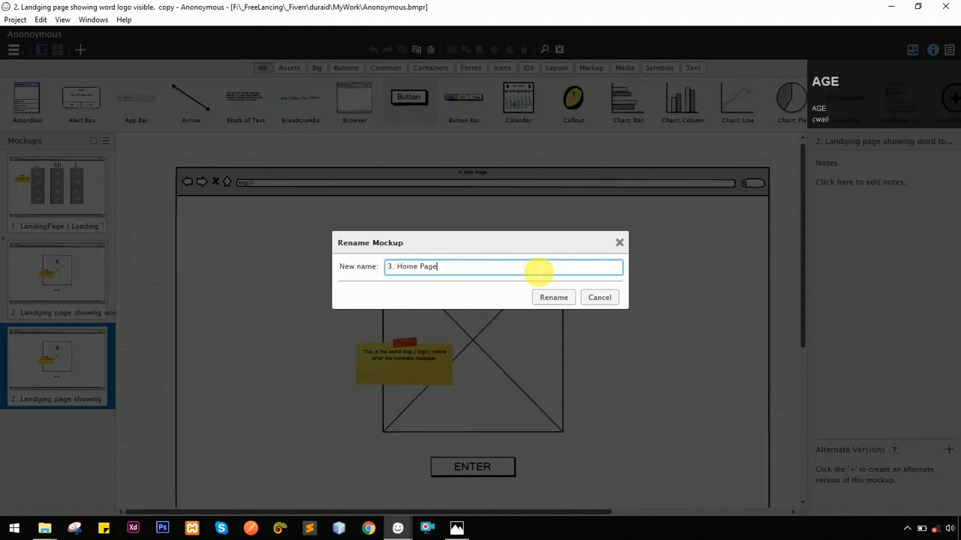
{"action": "left_click", "coordinate": [546, 298]}
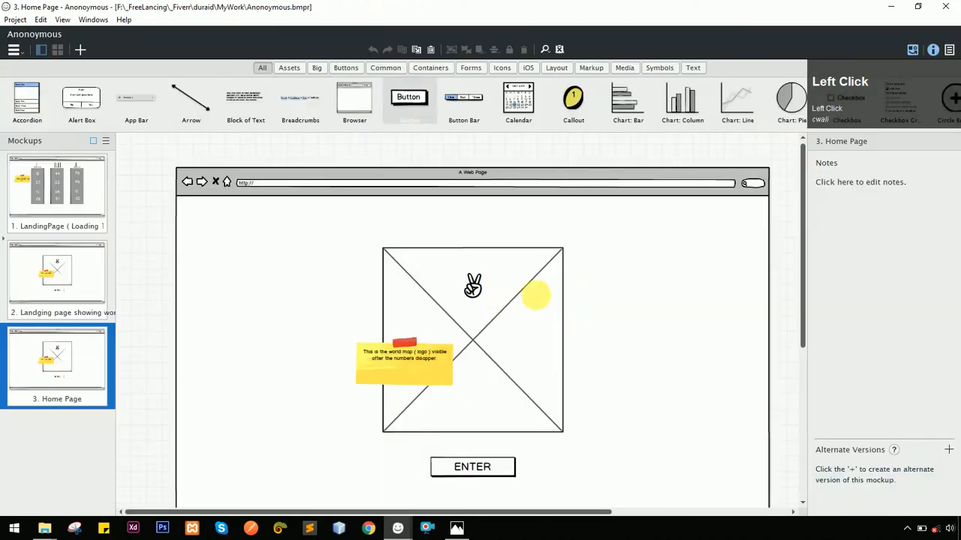
Delete the image placeholder, hand icon, comment and ENTER button from the Home Page mockup, keeping only the browser frame
{"action": "scroll", "coordinate": [346, 254], "scroll_direction": "down", "scroll_amount": 1}
{"action": "left_click", "coordinate": [429, 301]}
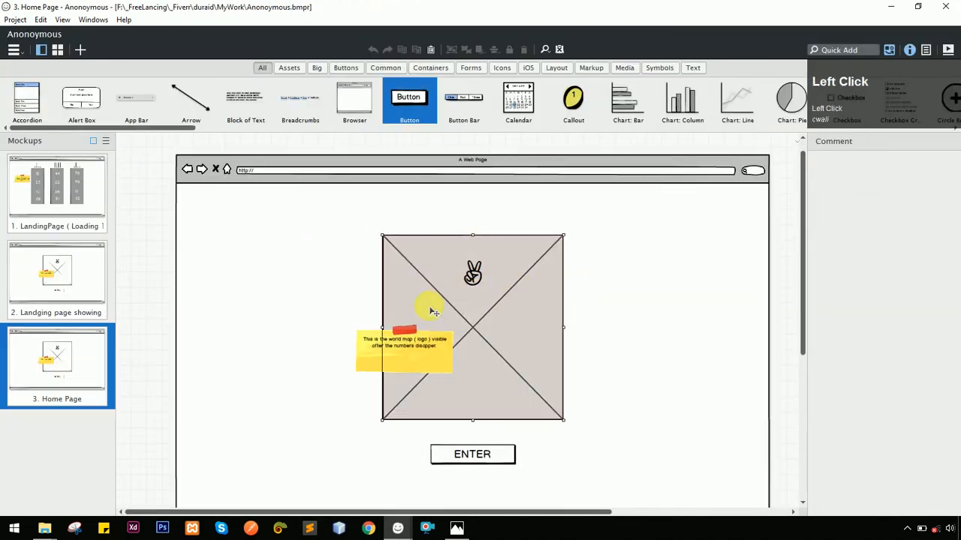
{"action": "left_click", "coordinate": [472, 273], "text": "shift"}
{"action": "left_click", "coordinate": [436, 347], "text": "shift"}
{"action": "key", "text": "Delete"}
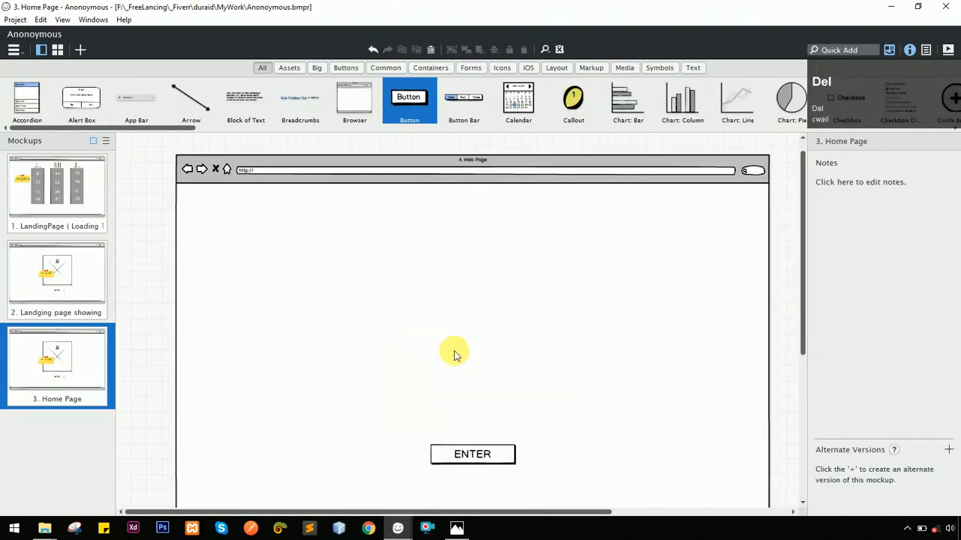
{"action": "left_click", "coordinate": [488, 462]}
{"action": "key", "text": "Delete"}
Check the sketched header in Photos, and add a horizontal line without arrowheads, about 1495 wide, across the Home Page browser at X 153, Y 239
{"action": "key", "text": "alt+Tab"}
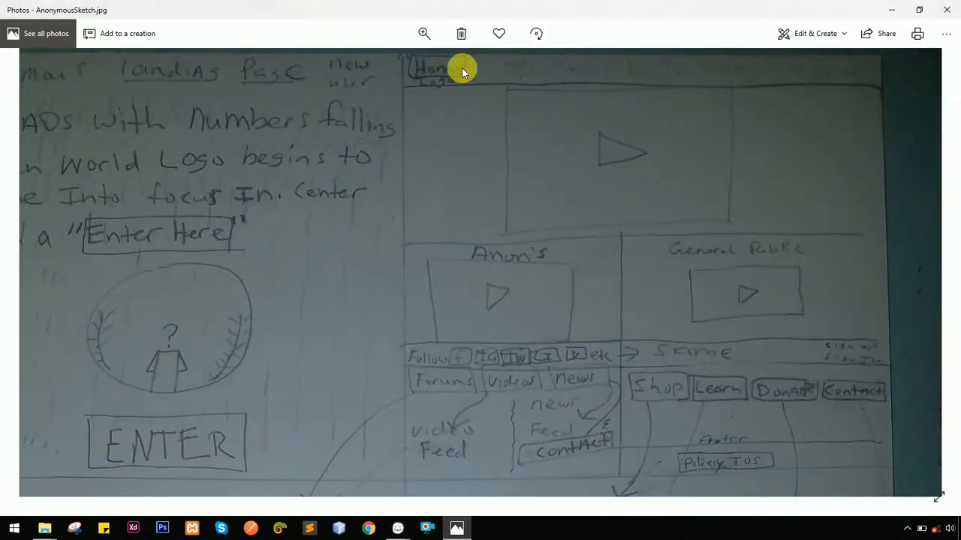
{"action": "key", "text": "alt+Tab"}
{"action": "key", "text": "alt+Tab"}
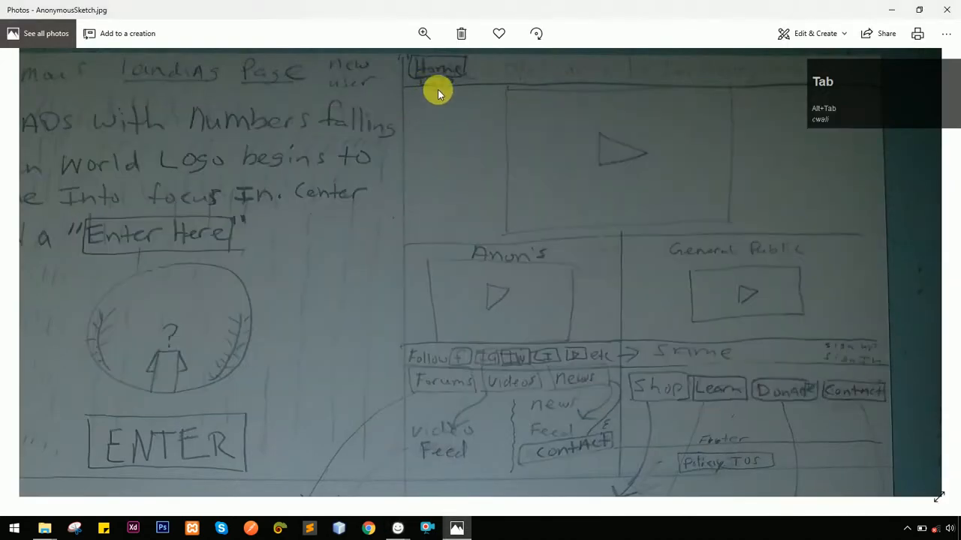
{"action": "key", "text": "alt+Tab"}
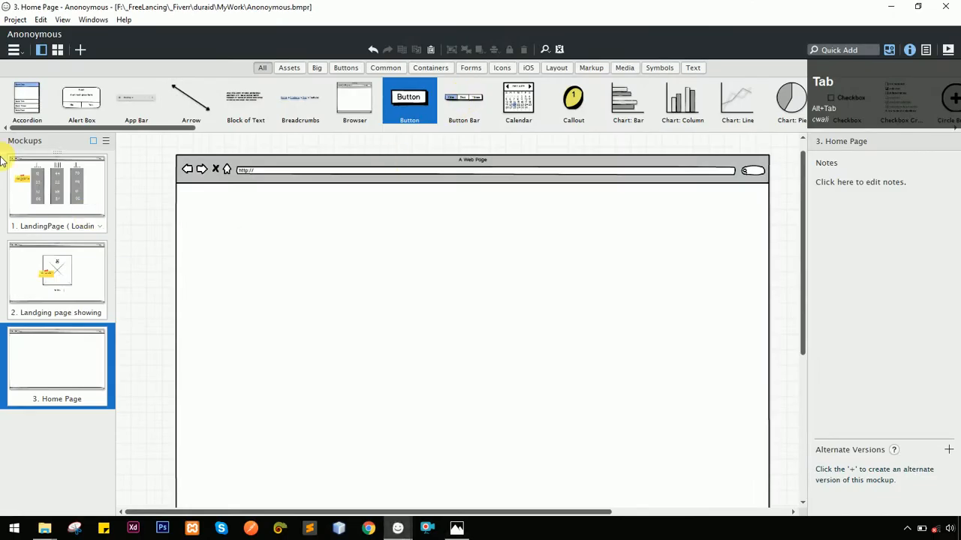
{"action": "left_click_drag", "start_coordinate": [191, 97], "coordinate": [178, 215]}
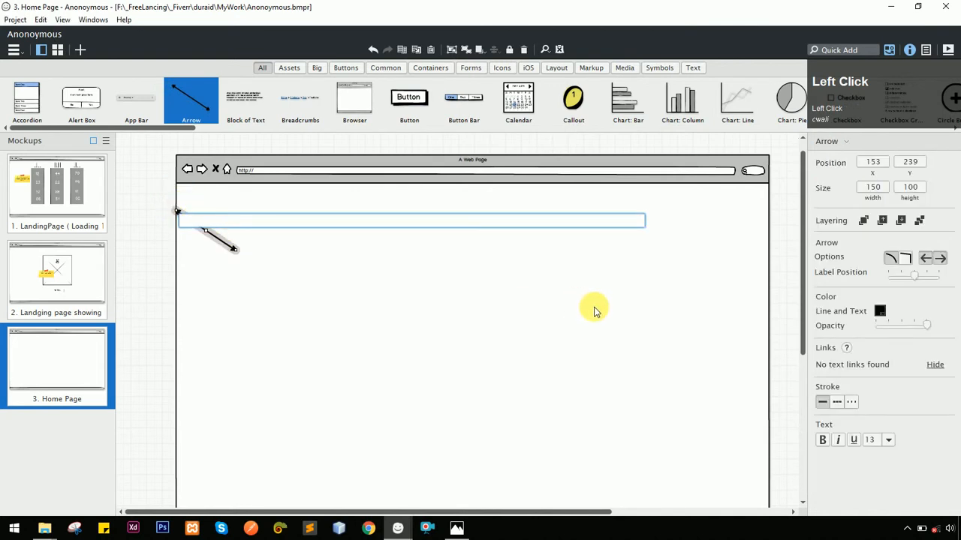
{"action": "left_click", "coordinate": [944, 259]}
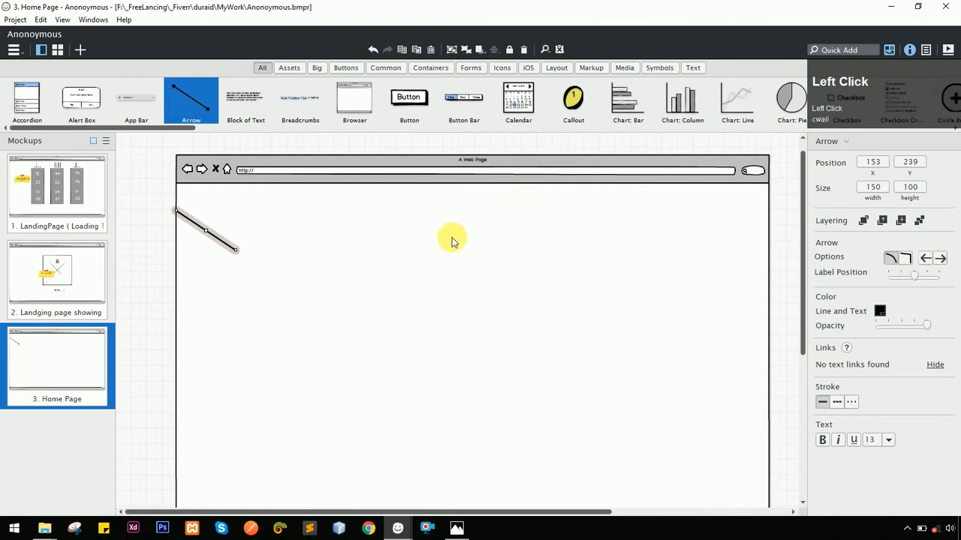
{"action": "left_click_drag", "start_coordinate": [243, 258], "coordinate": [781, 224]}
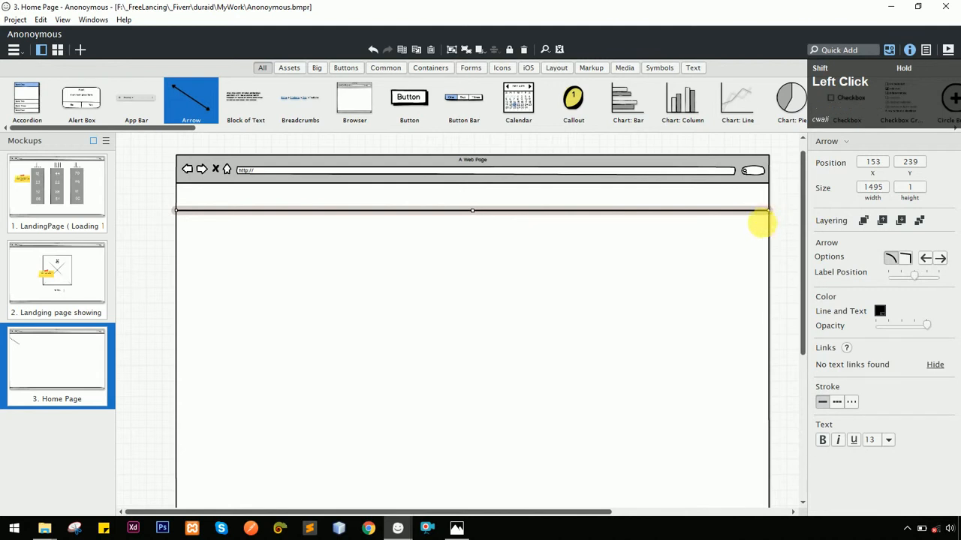
{"action": "left_click", "coordinate": [776, 224]}
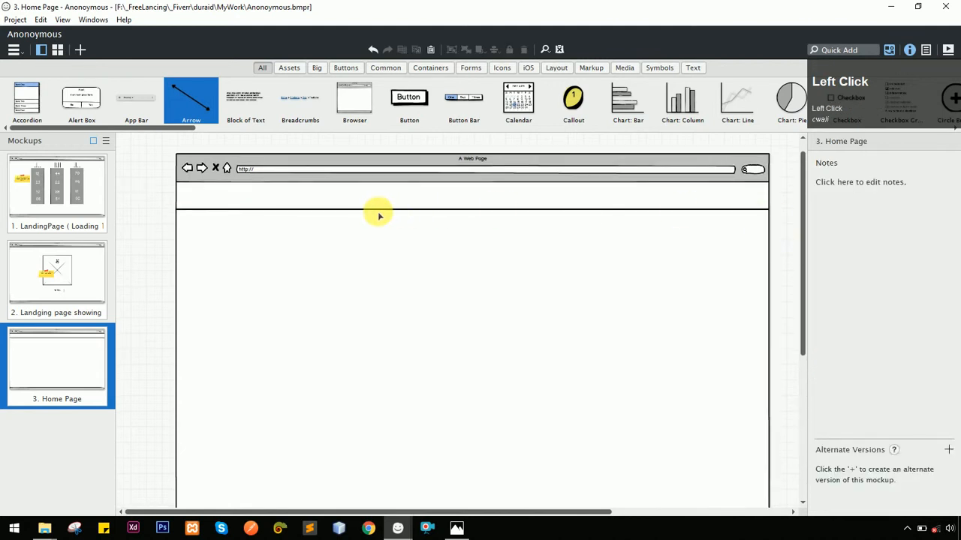
{"action": "left_click", "coordinate": [377, 210]}
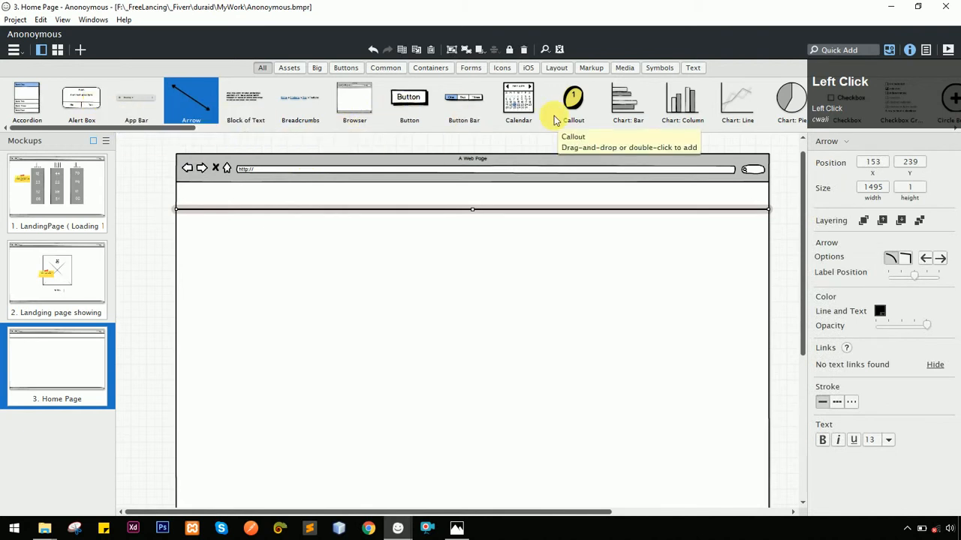
Add an image placeholder of about 183 by 46 as the logo in the header strip at about X 178, Y 183
{"action": "scroll", "coordinate": [555, 120], "scroll_direction": "up", "scroll_amount": 1}
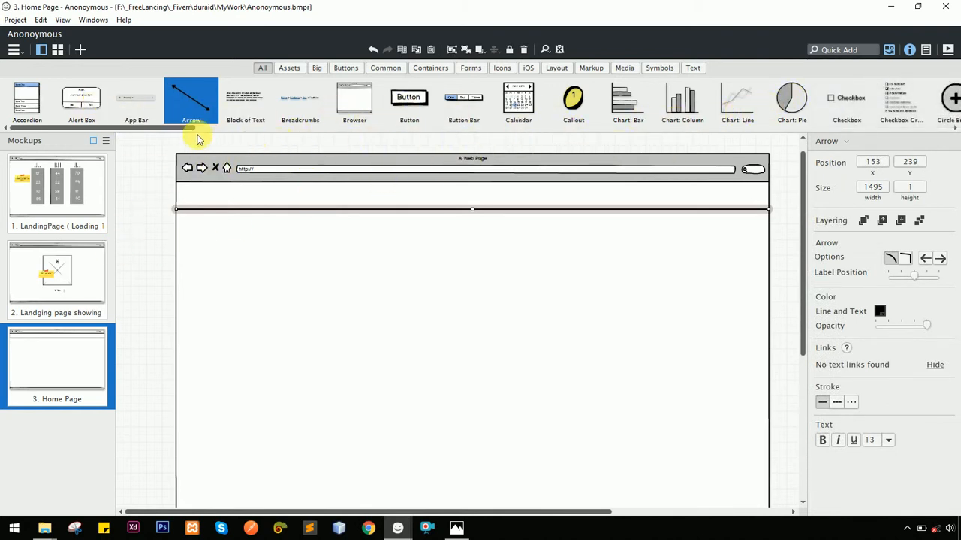
{"action": "left_click_drag", "start_coordinate": [198, 129], "coordinate": [500, 142]}
{"action": "left_click_drag", "start_coordinate": [353, 97], "coordinate": [193, 194]}
{"action": "left_click_drag", "start_coordinate": [226, 226], "coordinate": [245, 204]}
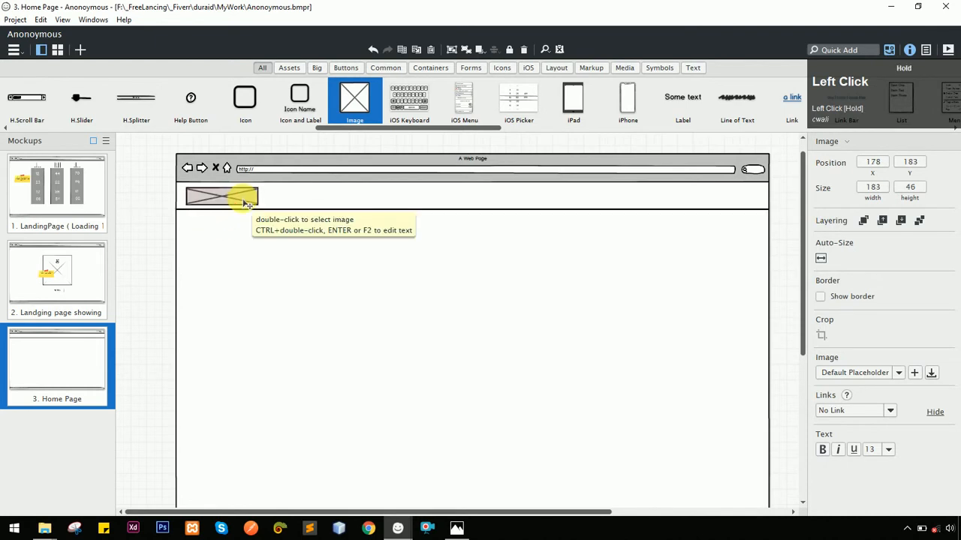
Copy the comment from the second landing page mockup into Home Page and place it beside the logo placeholder at about X 377, Y 189
{"action": "left_click", "coordinate": [49, 253]}
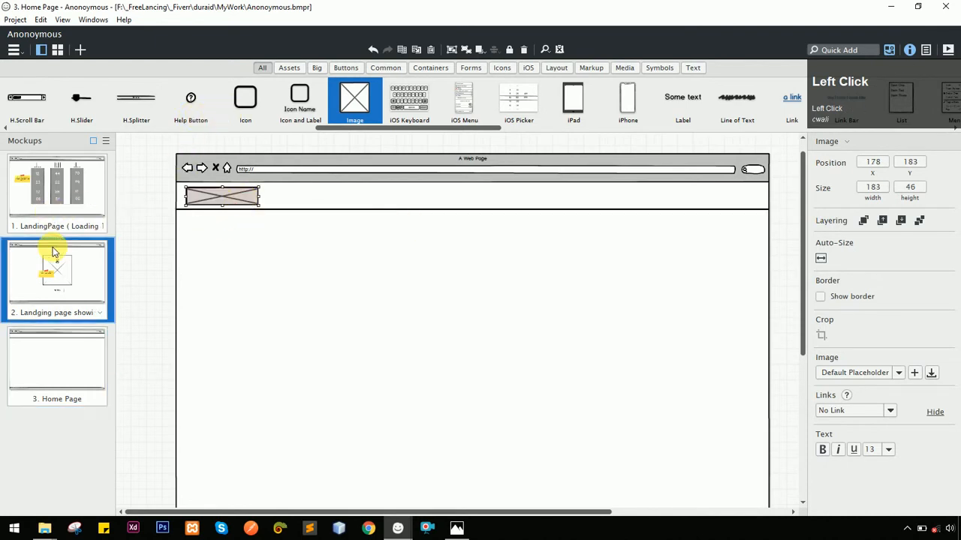
{"action": "left_click", "coordinate": [399, 364]}
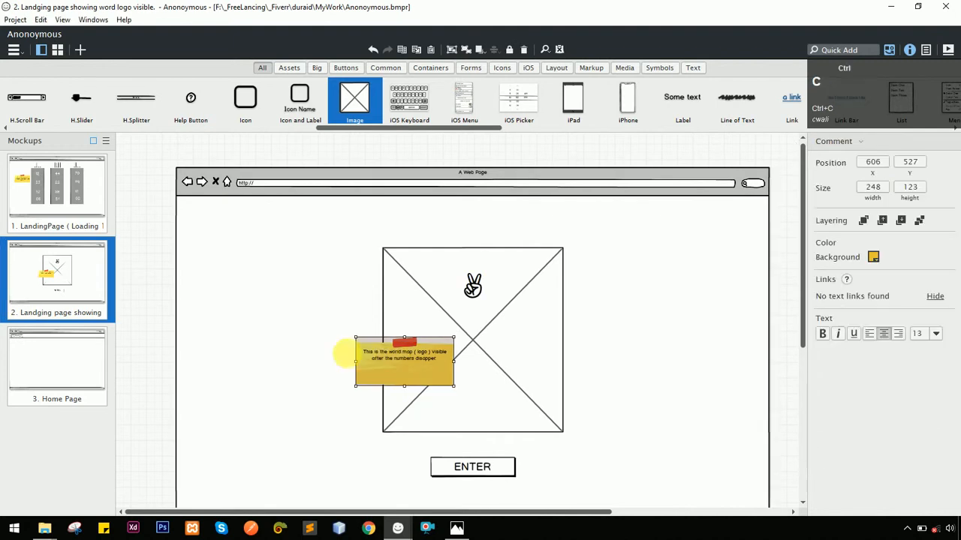
{"action": "left_click", "coordinate": [84, 365]}
{"action": "left_click", "coordinate": [229, 207]}
{"action": "key", "text": "ctrl+v"}
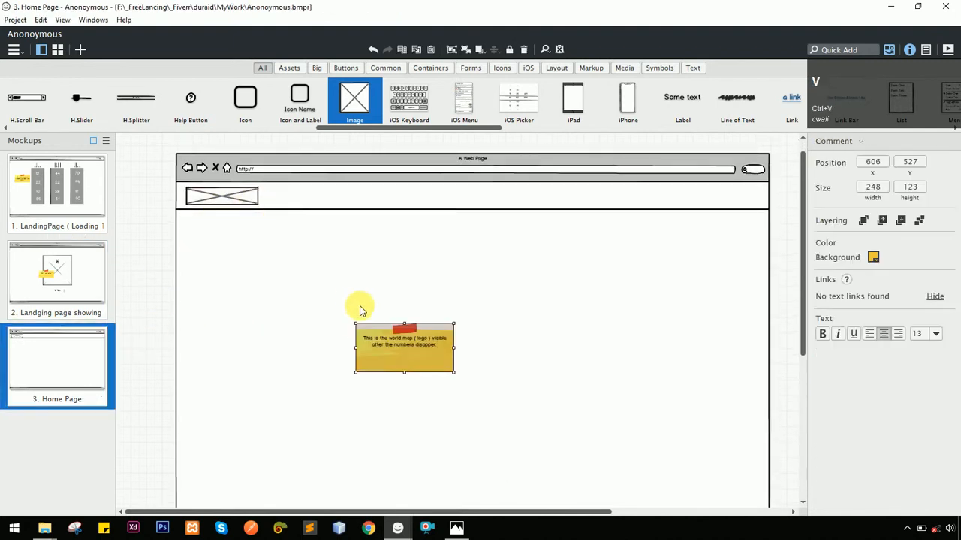
{"action": "left_click_drag", "start_coordinate": [362, 328], "coordinate": [321, 234]}
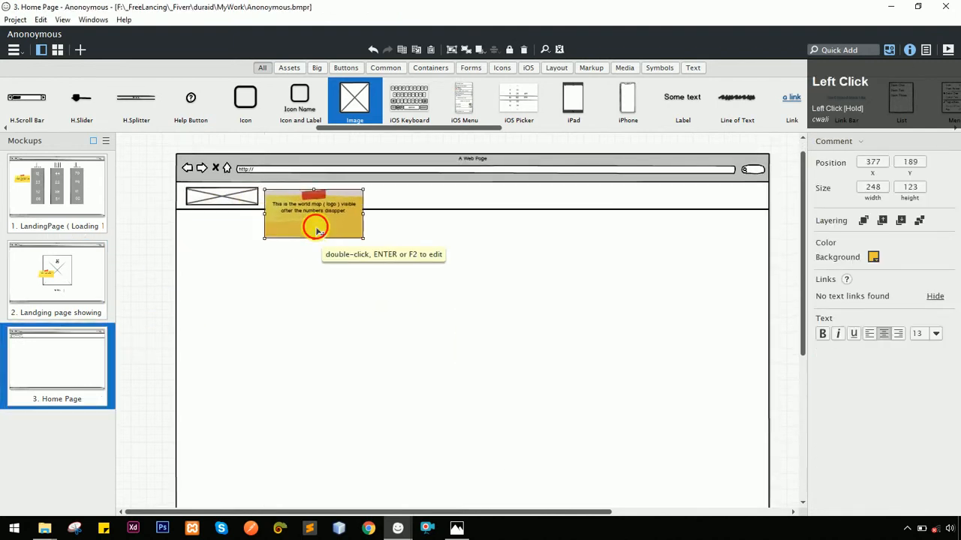
Change the sticky note's text to "This is logo", shrink it to about 231 by 65 and place it beside the logo placeholder
{"action": "double_click", "coordinate": [316, 227]}
{"action": "type", "text": "This is logo"}
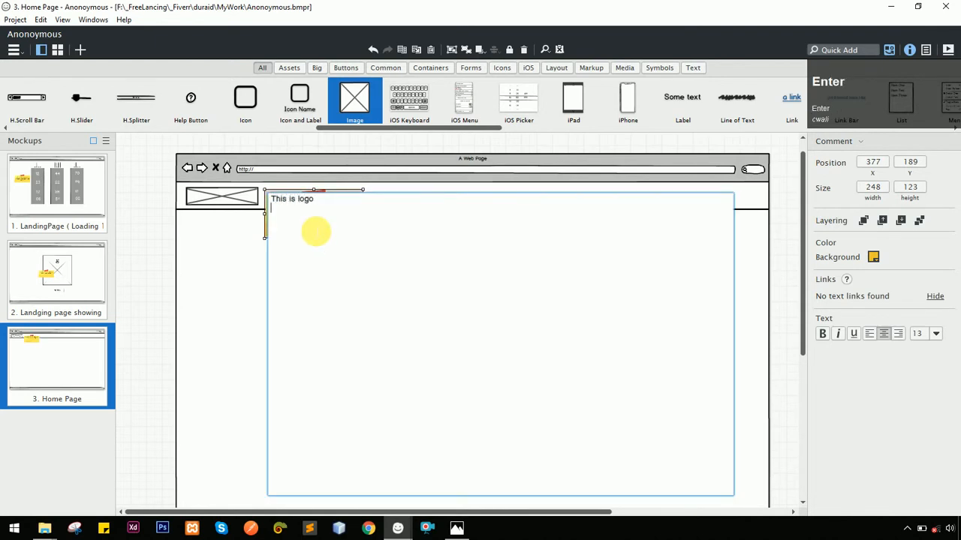
{"action": "left_click", "coordinate": [231, 250]}
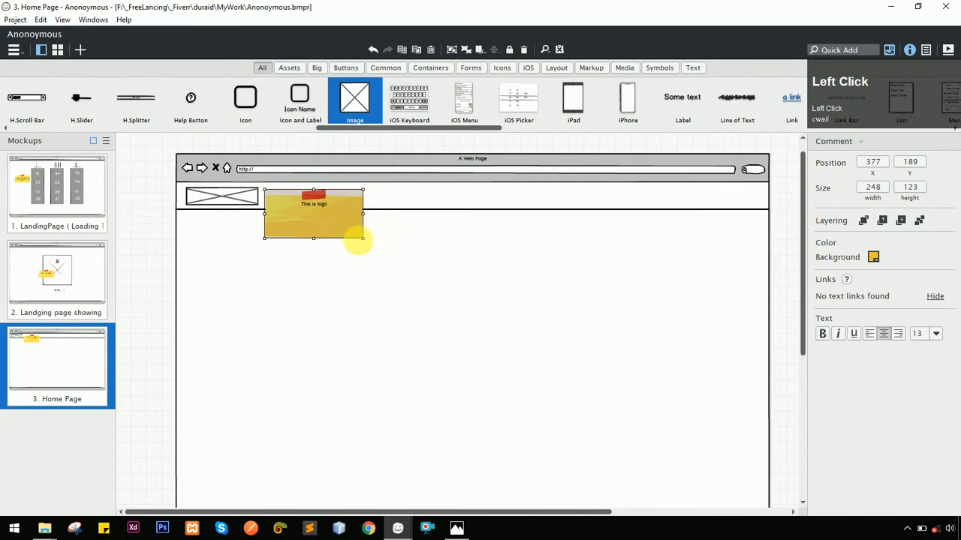
{"action": "left_click_drag", "start_coordinate": [366, 240], "coordinate": [316, 205]}
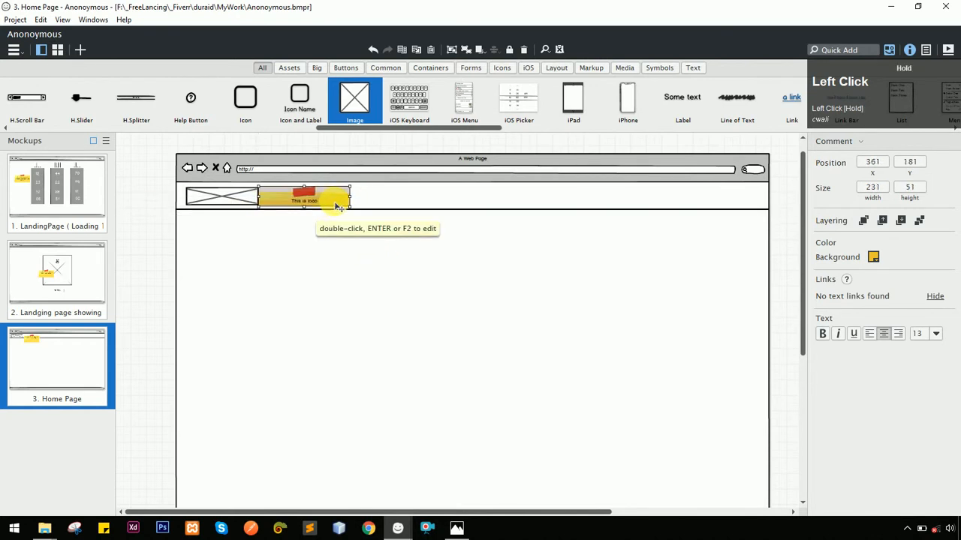
Start choosing an image file for the logo placeholder and browse the Saved Pictures and Screenshots folders
{"action": "left_click", "coordinate": [225, 202]}
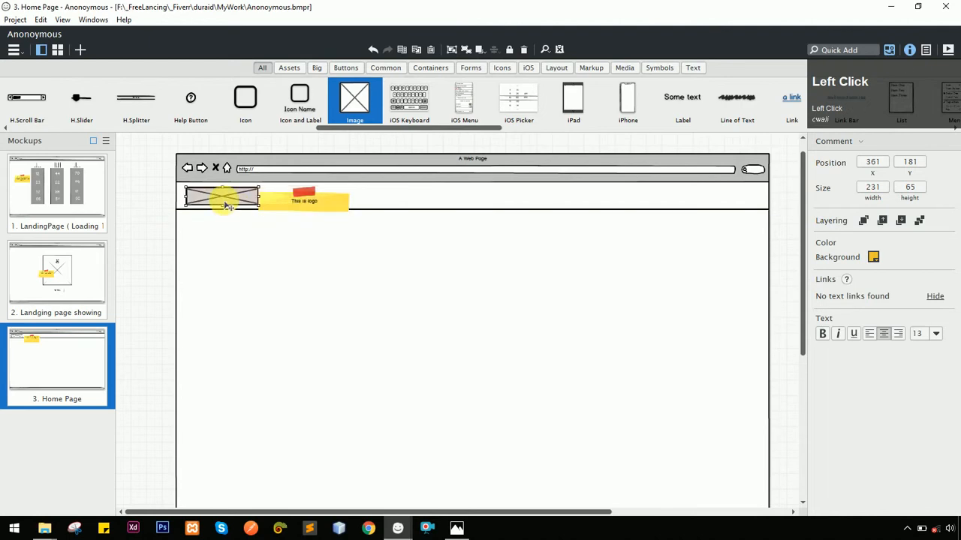
{"action": "double_click", "coordinate": [223, 199]}
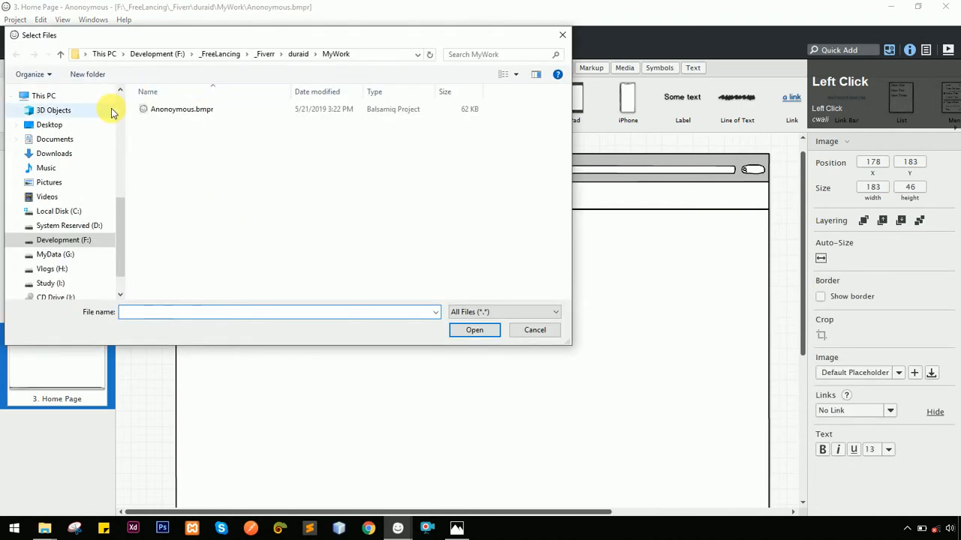
{"action": "left_click", "coordinate": [52, 182]}
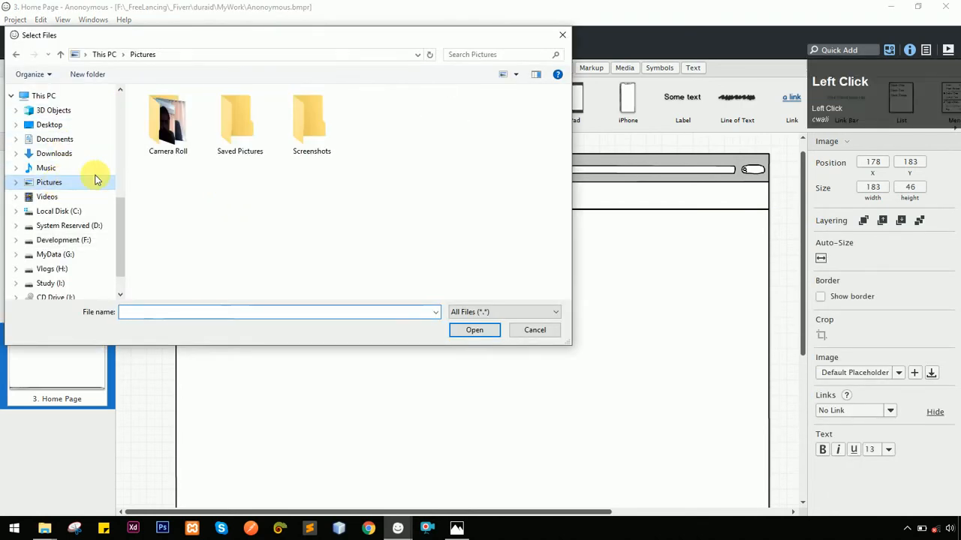
{"action": "left_click", "coordinate": [238, 140]}
{"action": "double_click", "coordinate": [236, 134]}
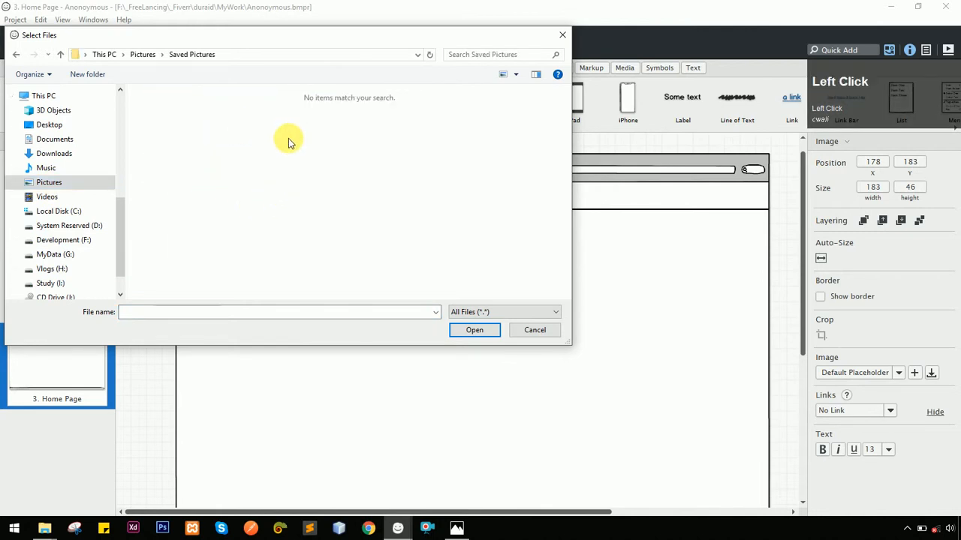
{"action": "key", "text": "BackSpace"}
{"action": "left_click", "coordinate": [300, 120]}
{"action": "double_click", "coordinate": [306, 113]}
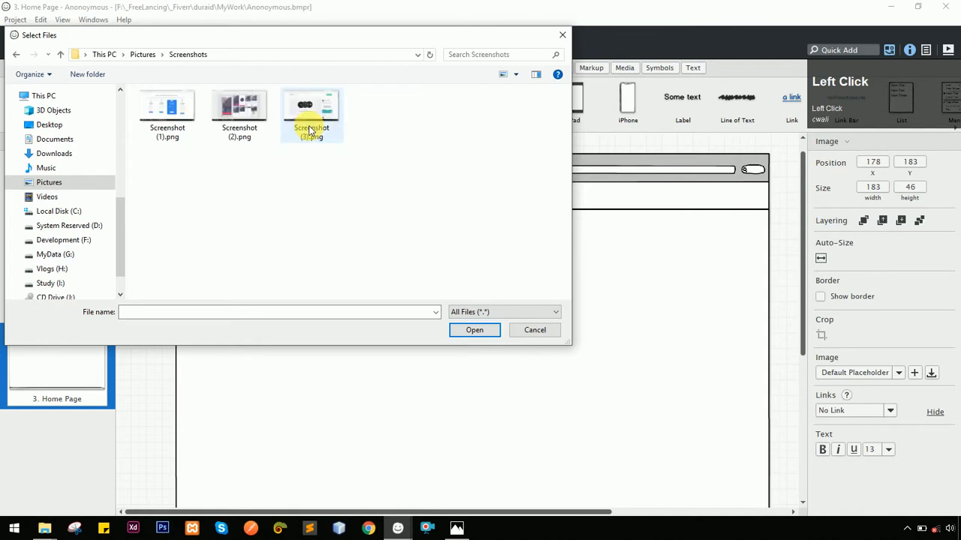
Fill the logo placeholder with girl.png from the Circle Images folder under _FreeLancing, samples_mobile
{"action": "scroll", "coordinate": [45, 150], "scroll_direction": "up", "scroll_amount": 5}
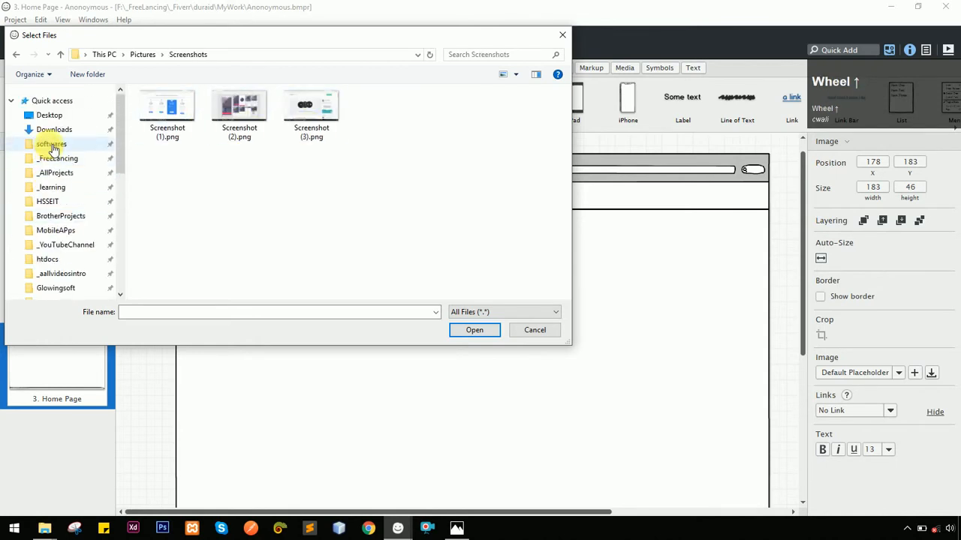
{"action": "left_click", "coordinate": [63, 160]}
{"action": "left_click", "coordinate": [177, 108]}
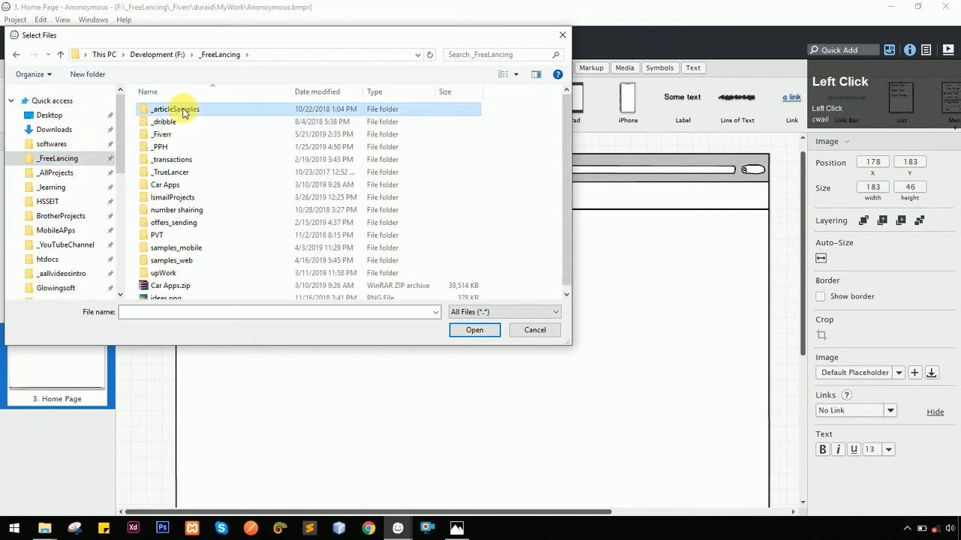
{"action": "left_click", "coordinate": [187, 184]}
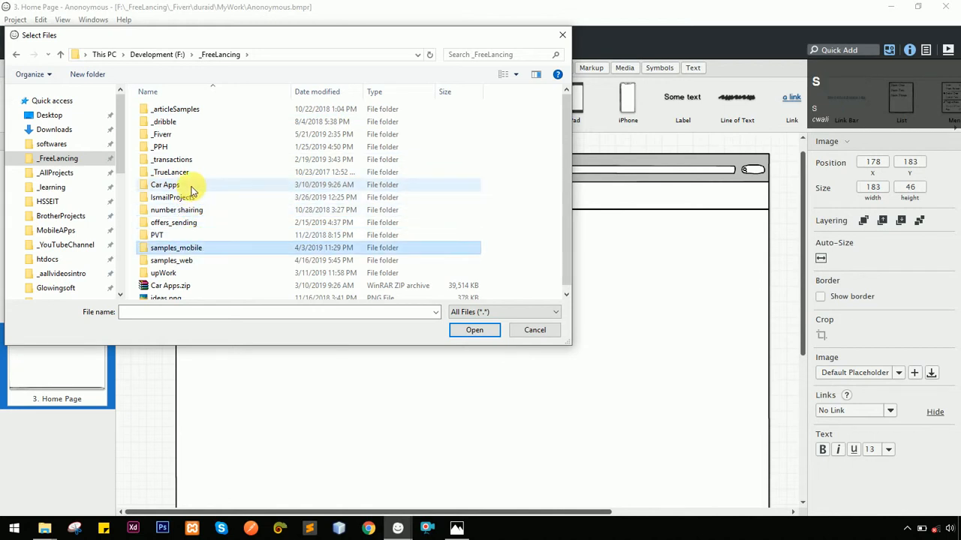
{"action": "key", "text": "s"}
{"action": "double_click", "coordinate": [187, 248]}
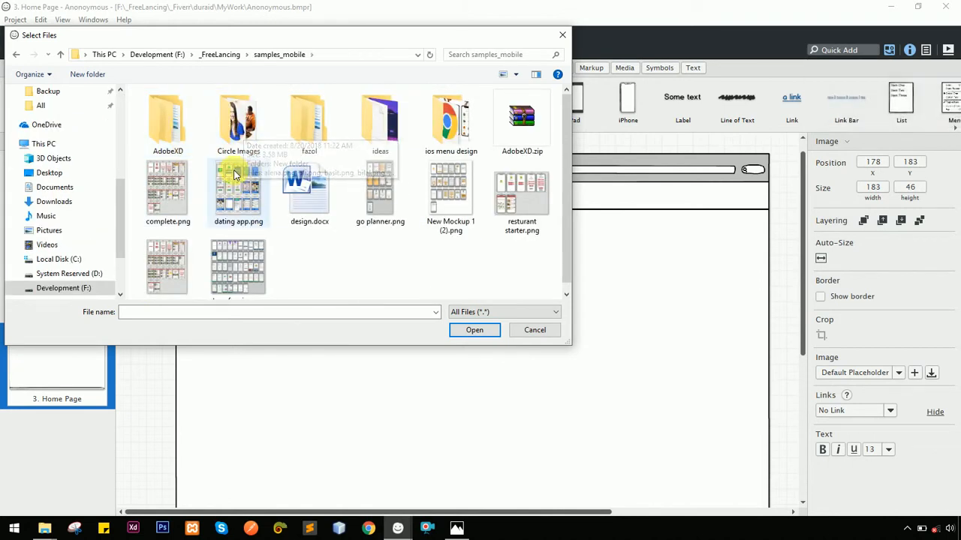
{"action": "double_click", "coordinate": [239, 120]}
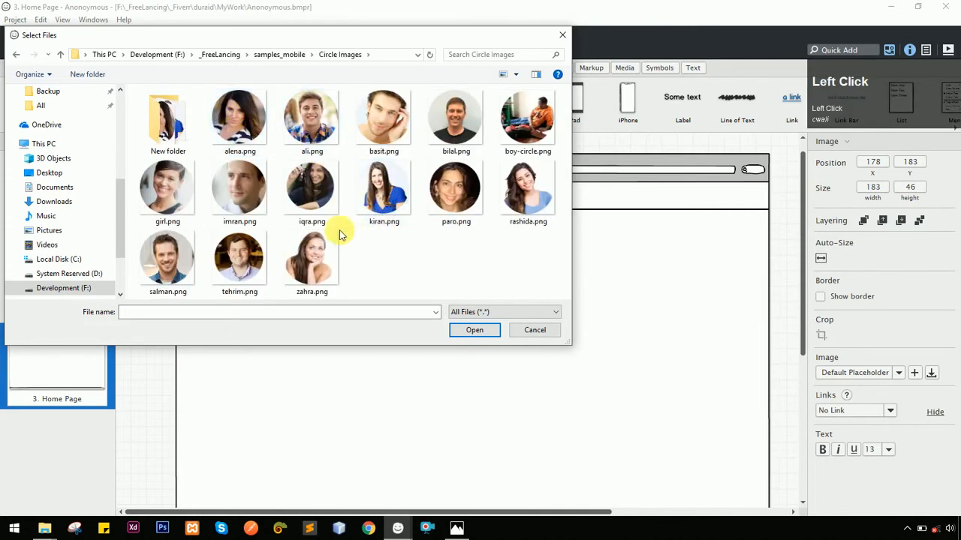
{"action": "double_click", "coordinate": [168, 191]}
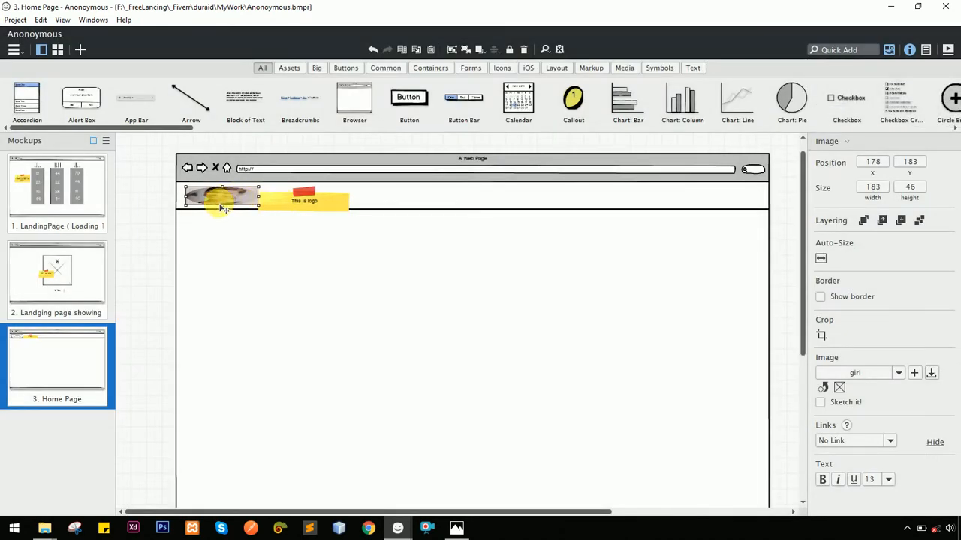
Try stretching the logo image to a height of about 50, and undo both the resize and the image replacement
{"action": "mouse_move", "coordinate": [223, 207]}
{"action": "left_mouse_down"}
{"action": "mouse_move", "coordinate": [219, 273]}
{"action": "mouse_move", "coordinate": [229, 213]}
{"action": "left_mouse_up"}
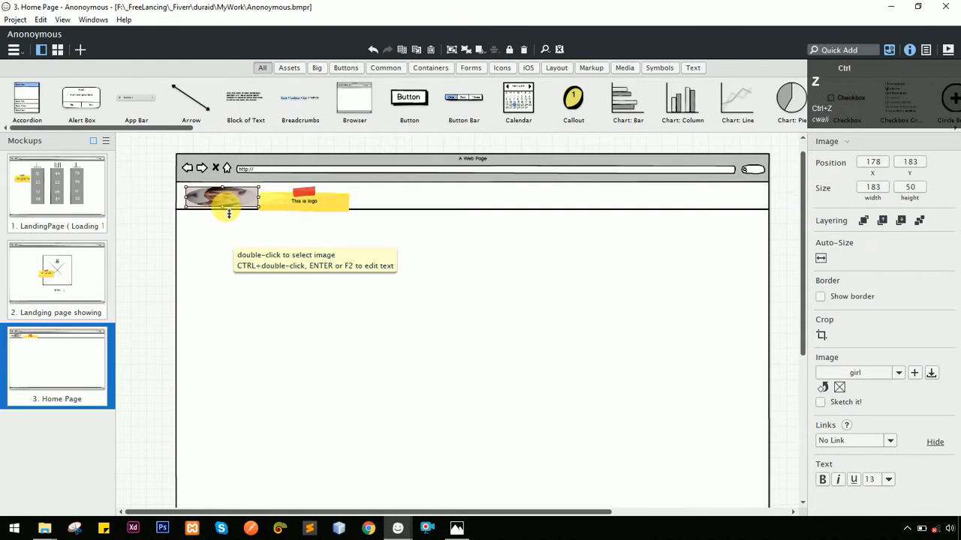
{"action": "key", "text": "ctrl+z"}
{"action": "left_click", "coordinate": [285, 229]}
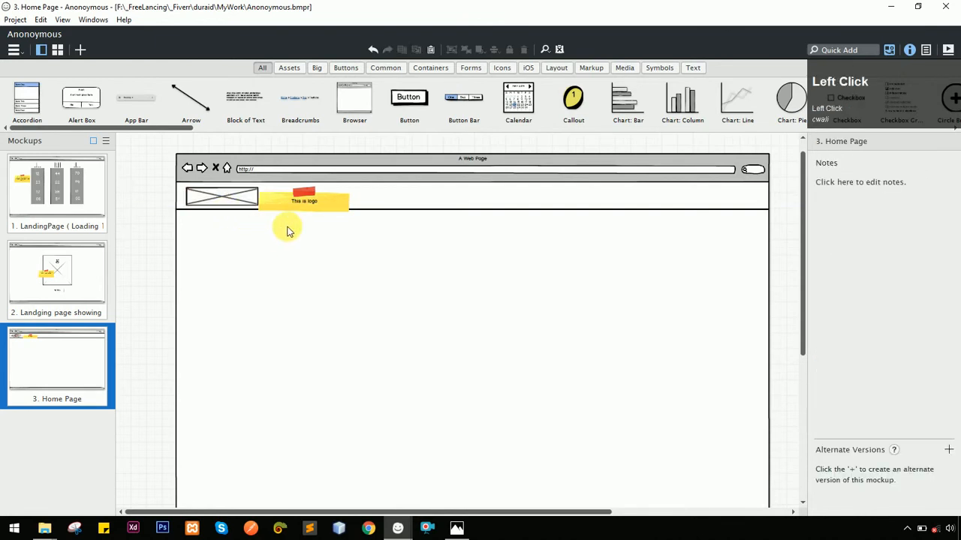
Move the logo placeholder to align its top edge with the sticky note at Y 181
{"action": "left_click", "coordinate": [244, 201]}
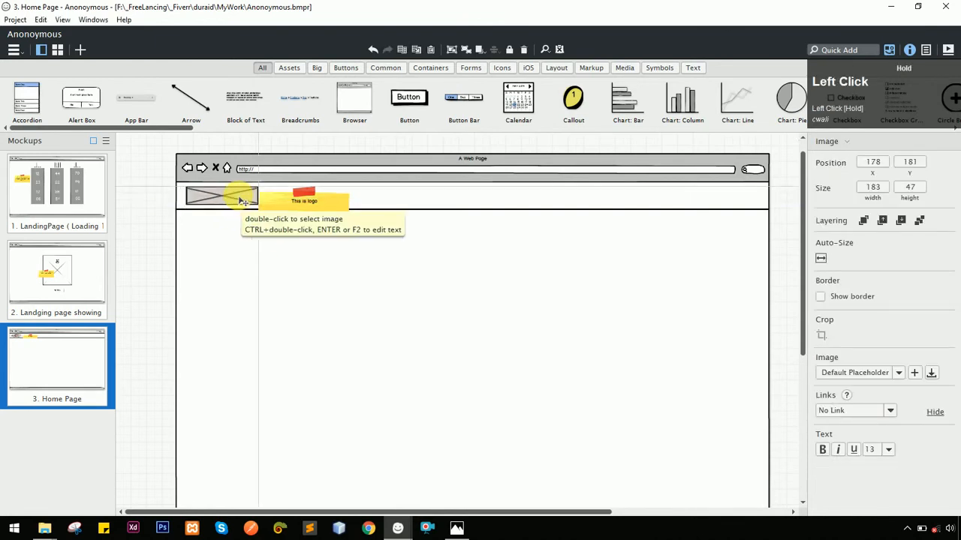
{"action": "left_click_drag", "start_coordinate": [242, 197], "coordinate": [295, 211]}
{"action": "scroll", "coordinate": [320, 243], "scroll_direction": "down", "scroll_amount": 1}
Check the home page layout in AnonymousSketch.jpg in Photos and add a rectangle to the Home Page mockup
{"action": "key", "text": "alt+Tab"}
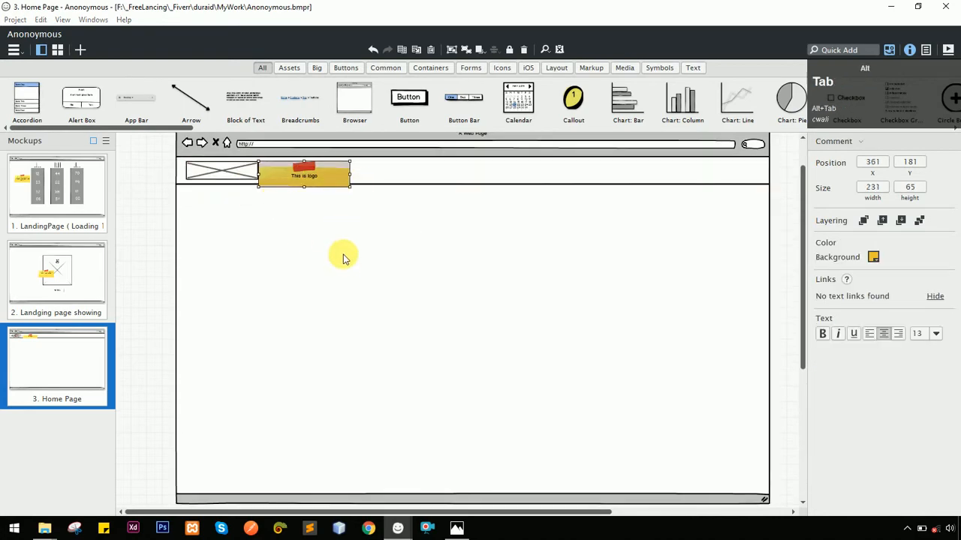
{"action": "left_click", "coordinate": [698, 187]}
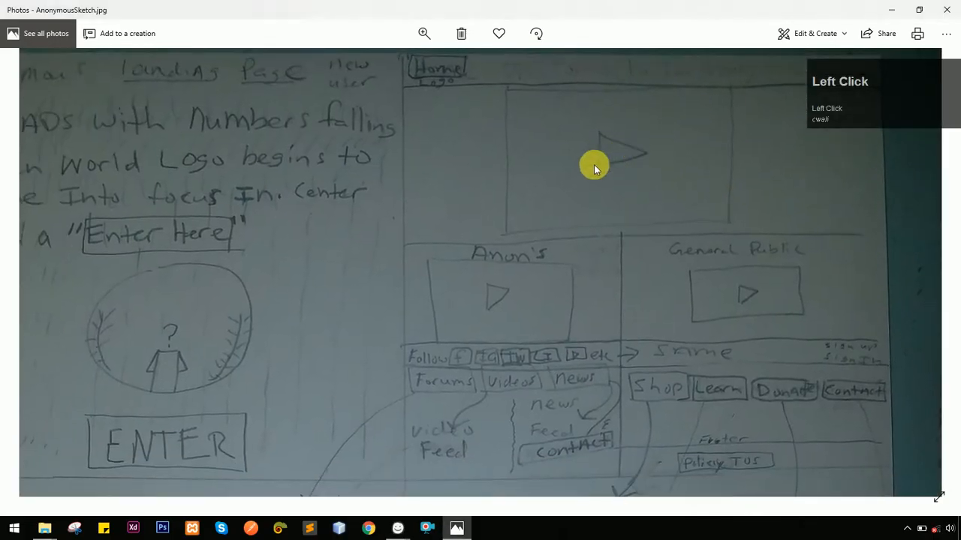
{"action": "key", "text": "alt+Tab"}
{"action": "left_click", "coordinate": [478, 243]}
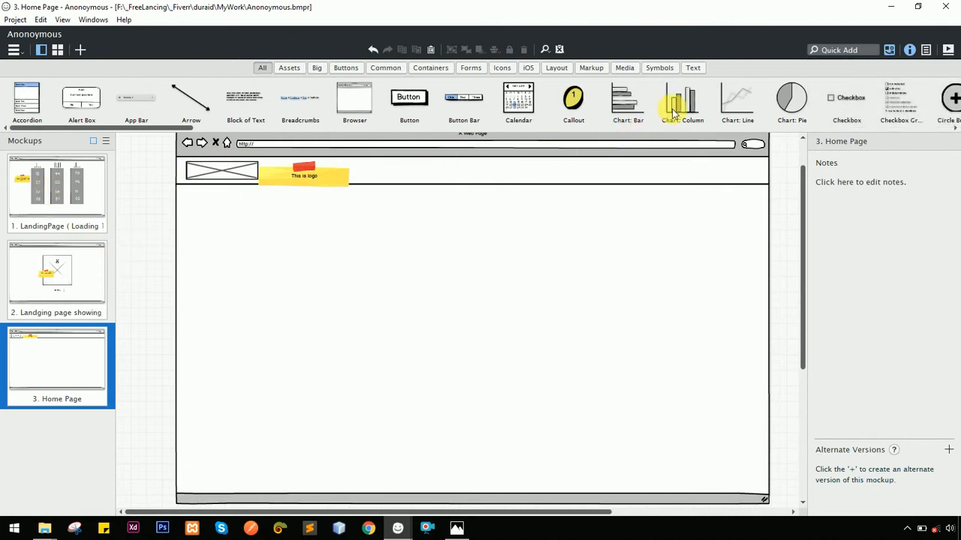
{"action": "left_click", "coordinate": [845, 51]}
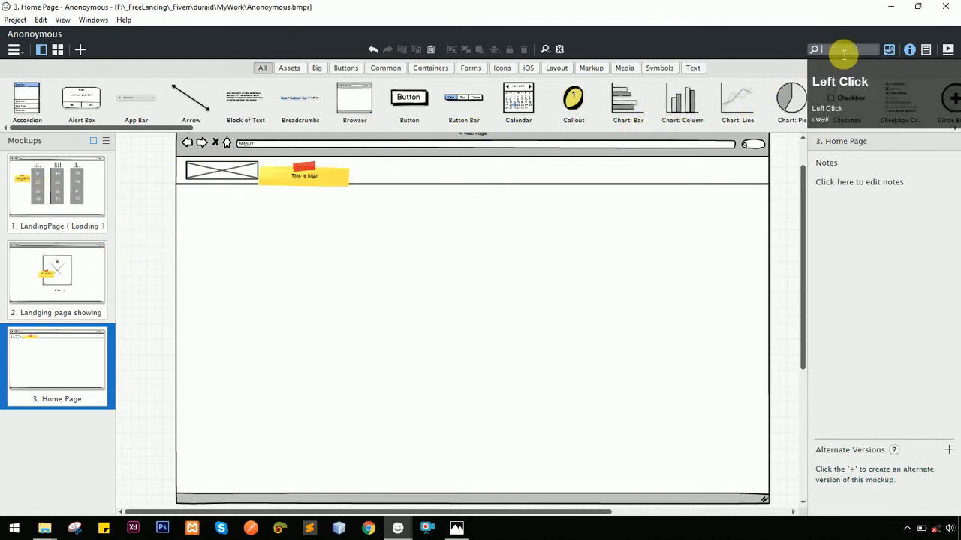
{"action": "type", "text": "r"}
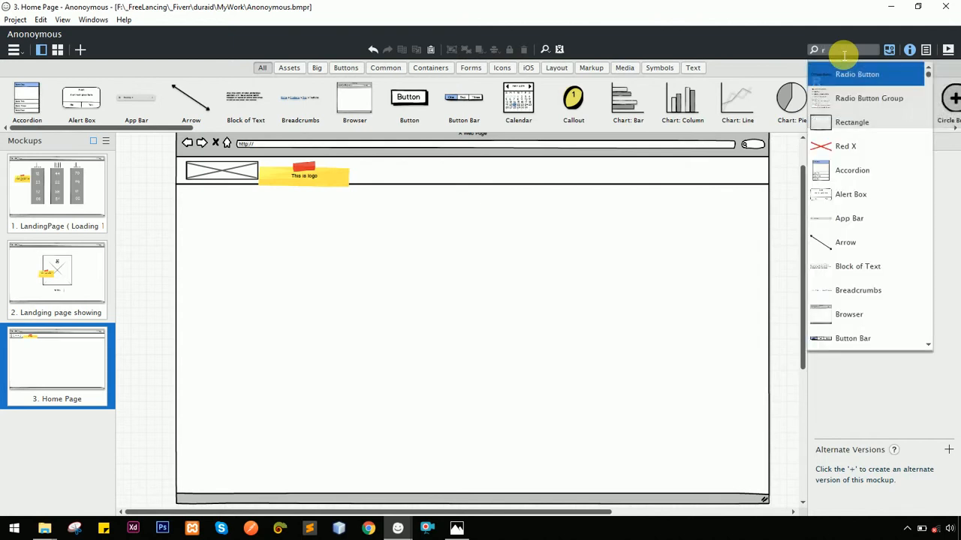
{"action": "key", "text": "BackSpace"}
{"action": "type", "text": "re"}
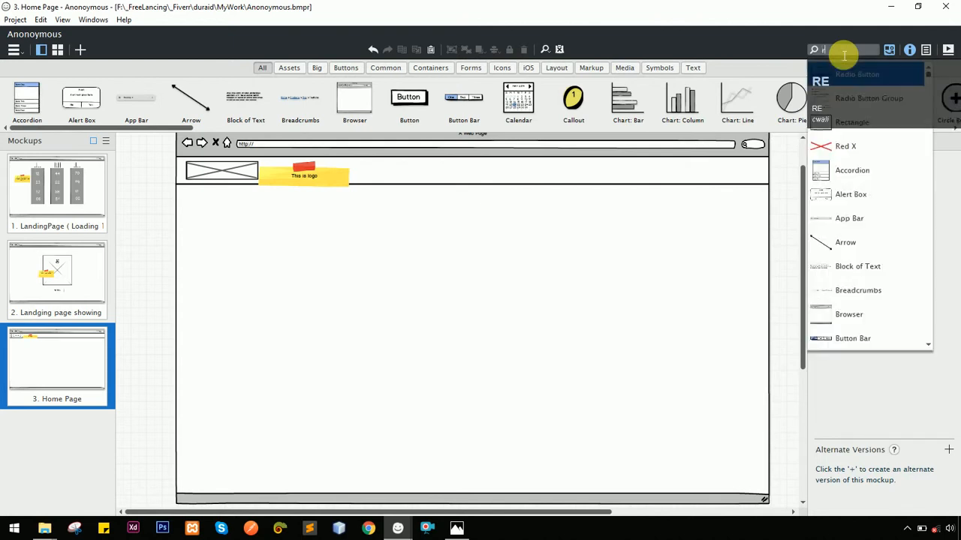
{"action": "key", "text": "Return"}
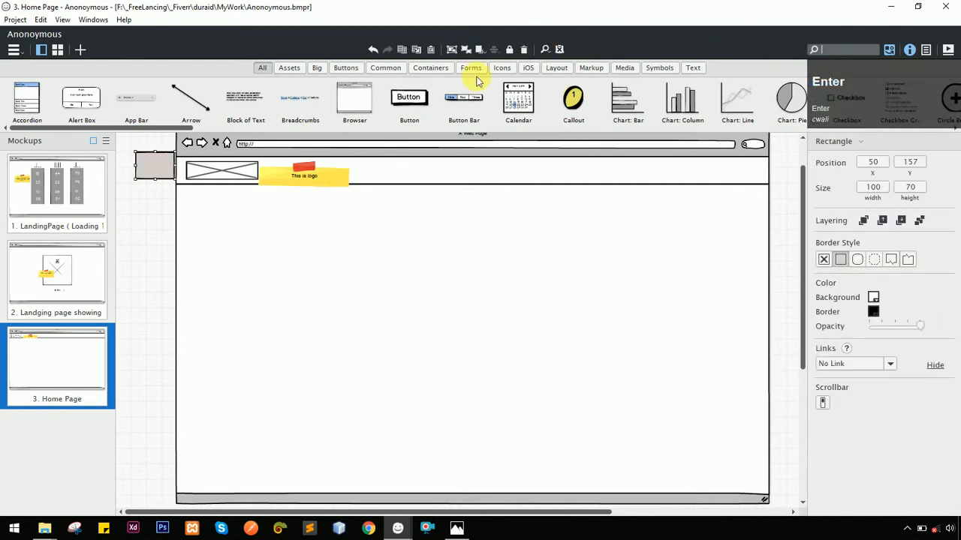
Enlarge the rectangle to about 737 by 365 and centre it horizontally just below the header, following the sketch
{"action": "left_click", "coordinate": [185, 178]}
{"action": "left_click_drag", "start_coordinate": [154, 157], "coordinate": [615, 370]}
{"action": "key", "text": "alt+Tab"}
{"action": "key", "text": "alt+Tab"}
{"action": "left_click_drag", "start_coordinate": [530, 264], "coordinate": [519, 294]}
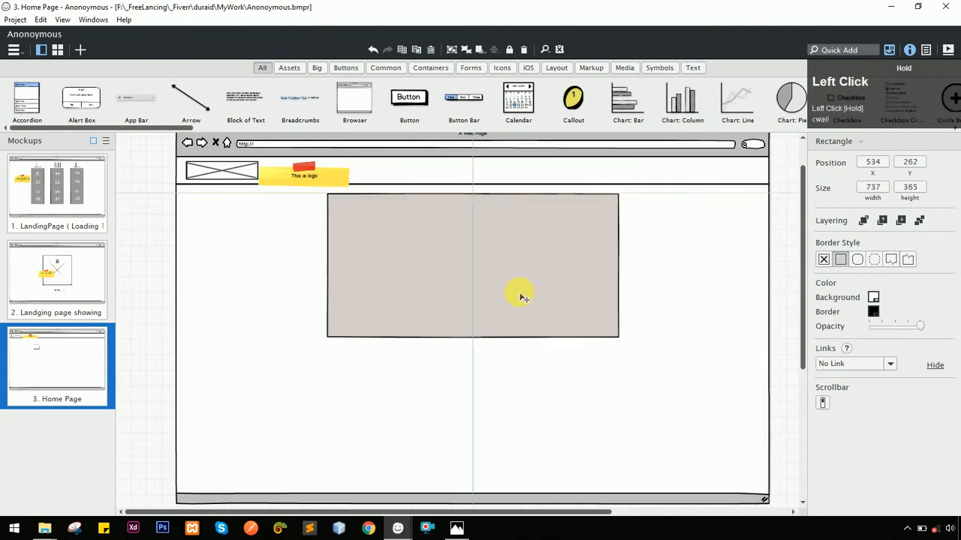
{"action": "key", "text": "alt+Tab"}
{"action": "key", "text": "alt+Tab"}
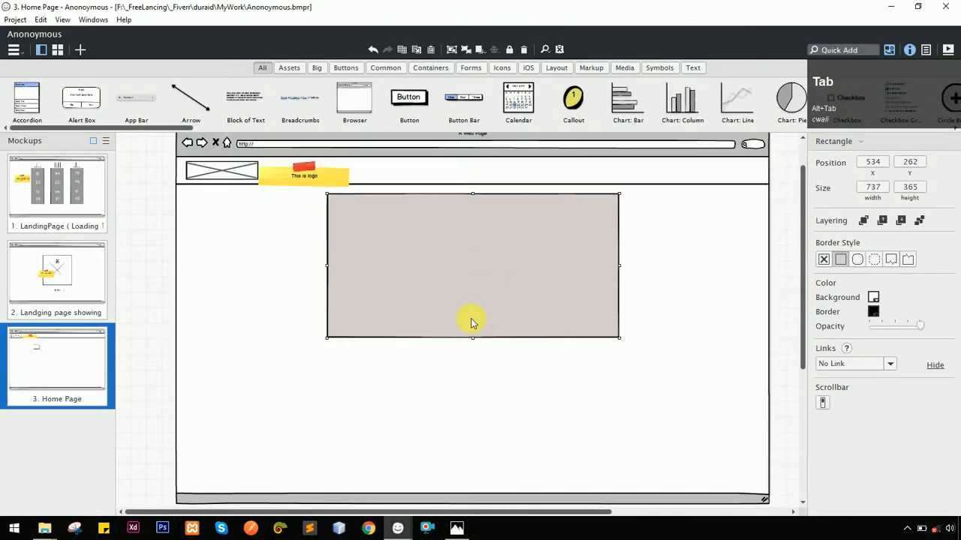
Add an Icon element and place it near the centre of the large rectangle
{"action": "left_click", "coordinate": [278, 272]}
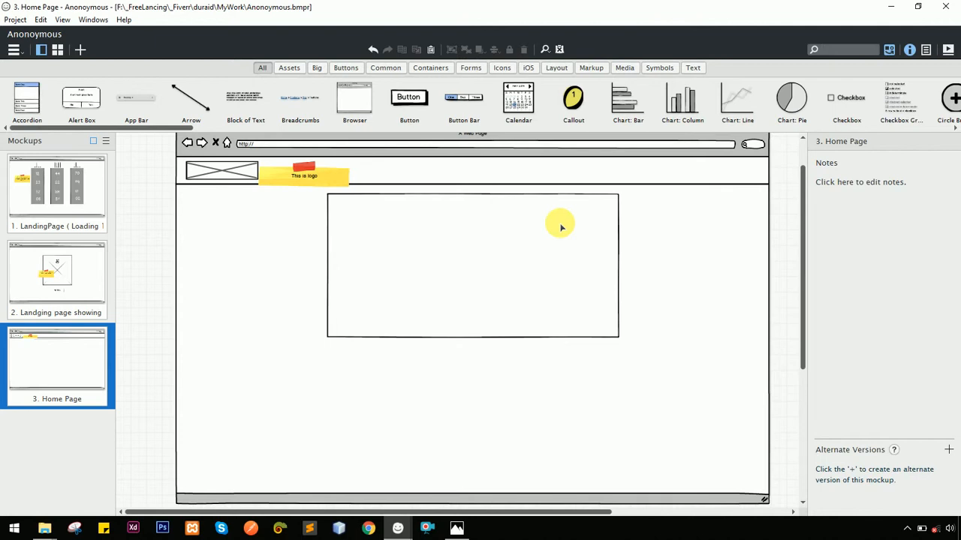
{"action": "type", "text": "icon"}
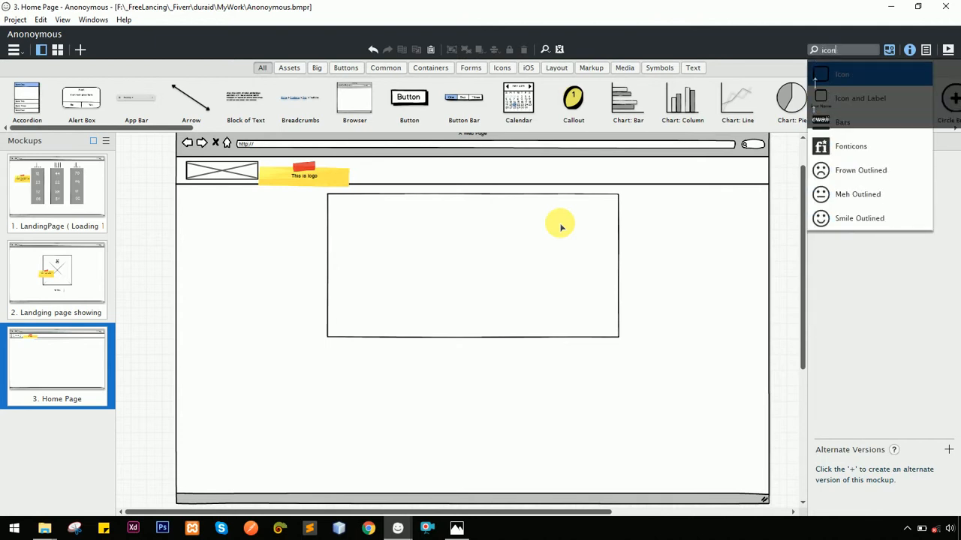
{"action": "key", "text": "Return"}
{"action": "left_click_drag", "start_coordinate": [147, 164], "coordinate": [473, 262]}
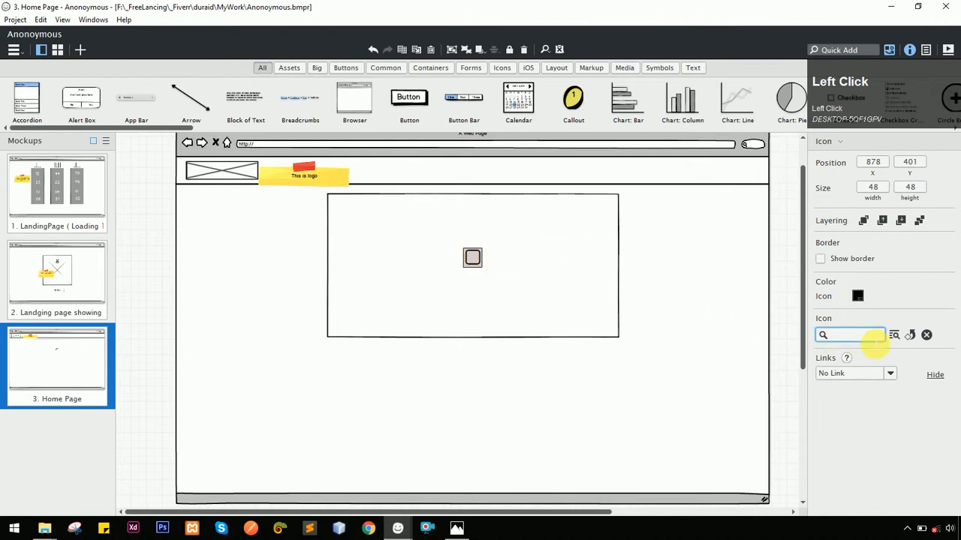
Search the icon library for "pla" and assign the Play Circle icon in size S to the icon element
{"action": "type", "text": "pla"}
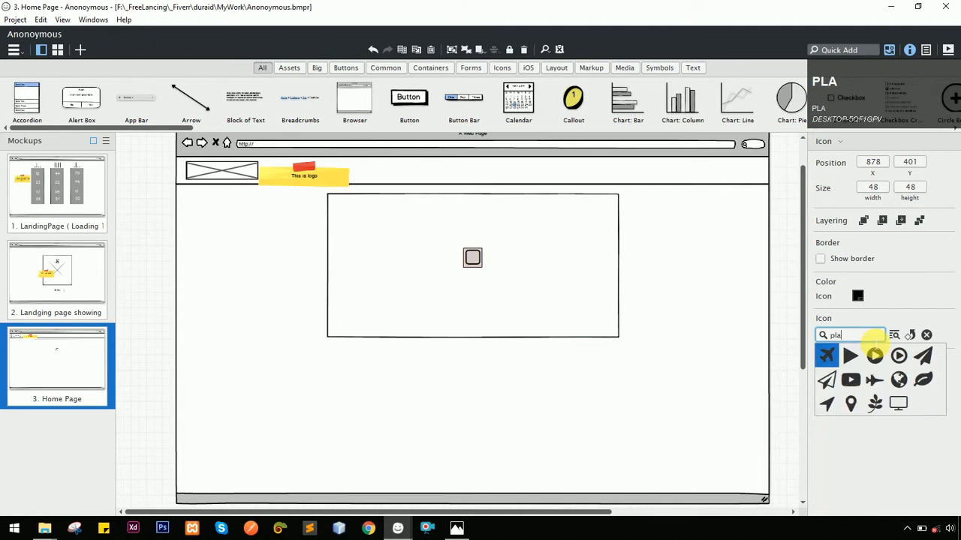
{"action": "left_click", "coordinate": [481, 258]}
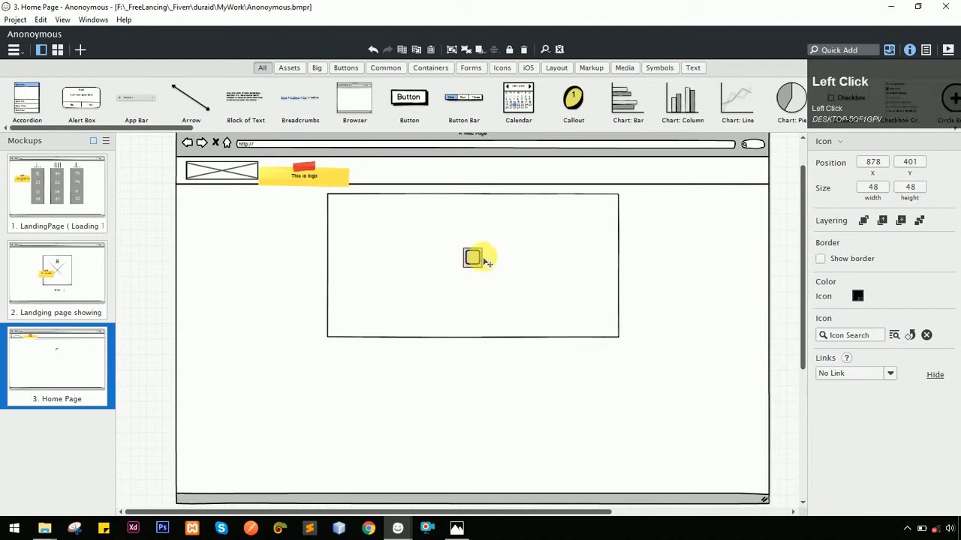
{"action": "double_click", "coordinate": [474, 259]}
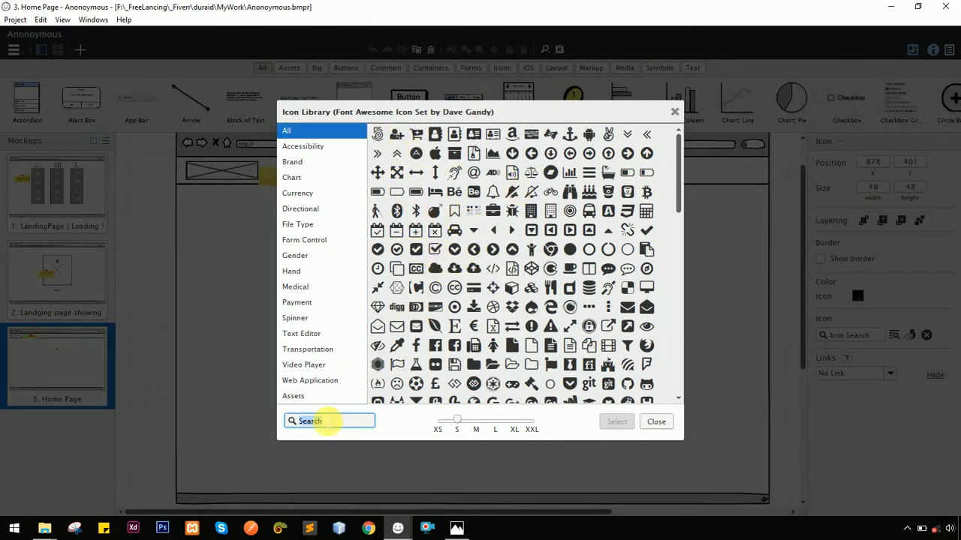
{"action": "type", "text": "pla"}
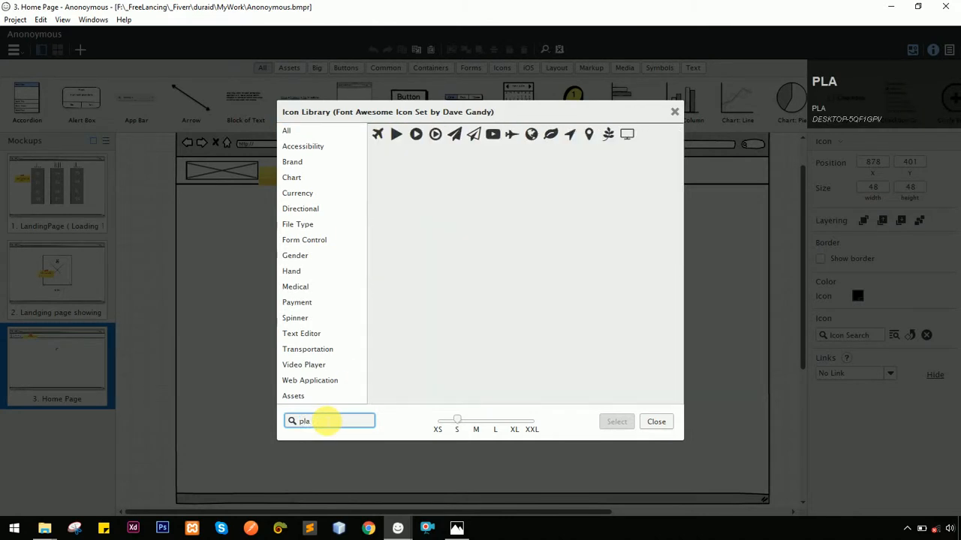
{"action": "left_click", "coordinate": [416, 136]}
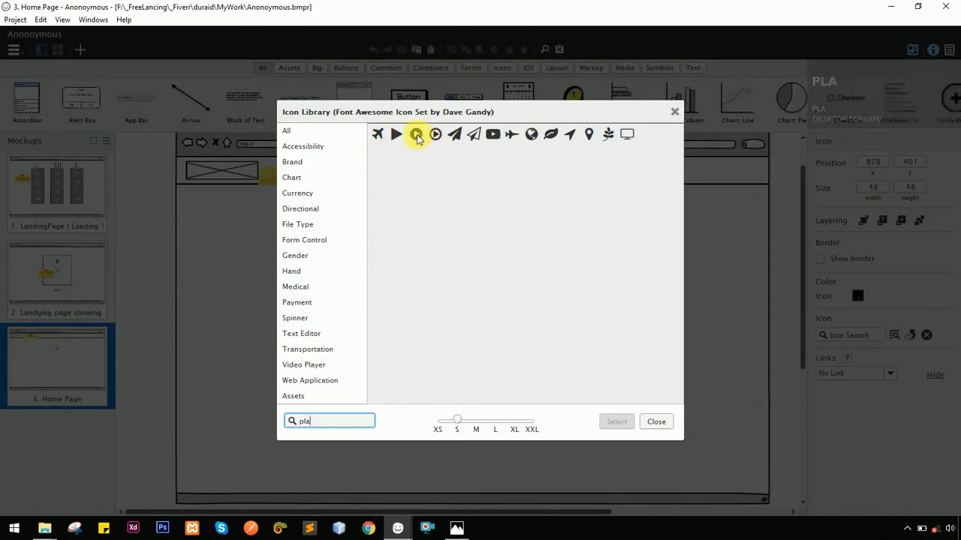
{"action": "left_click", "coordinate": [617, 422]}
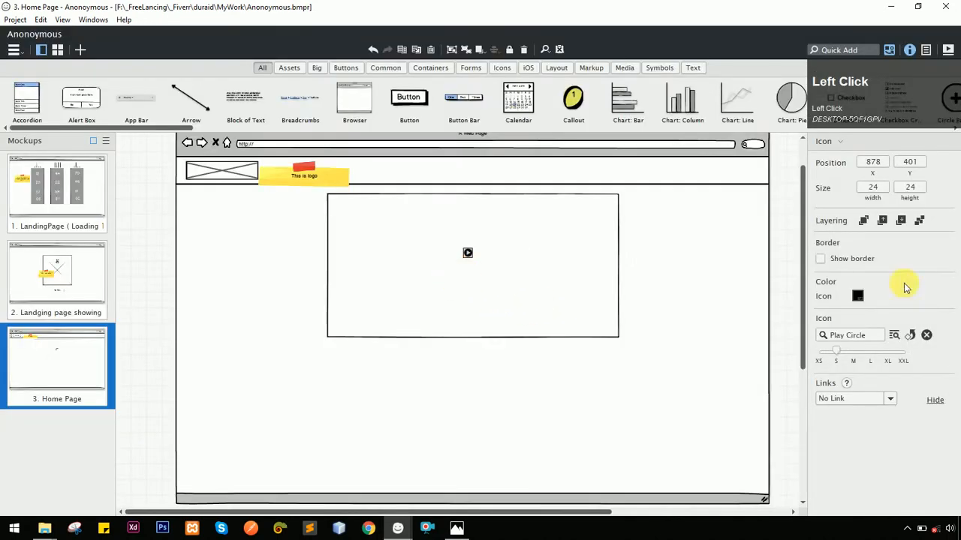
Set the play icon's size to XL and centre it within the large rectangle
{"action": "left_click_drag", "start_coordinate": [895, 353], "coordinate": [900, 356]}
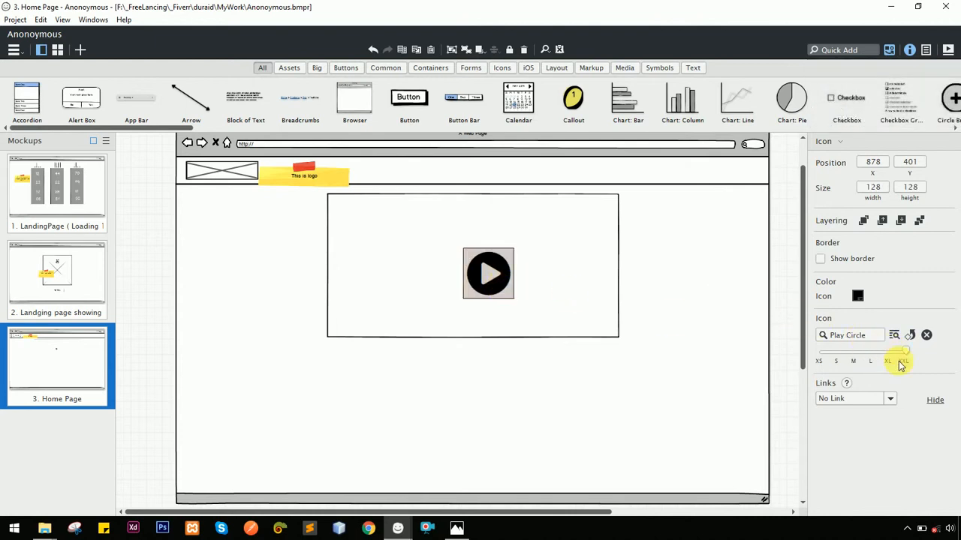
{"action": "left_click", "coordinate": [889, 354]}
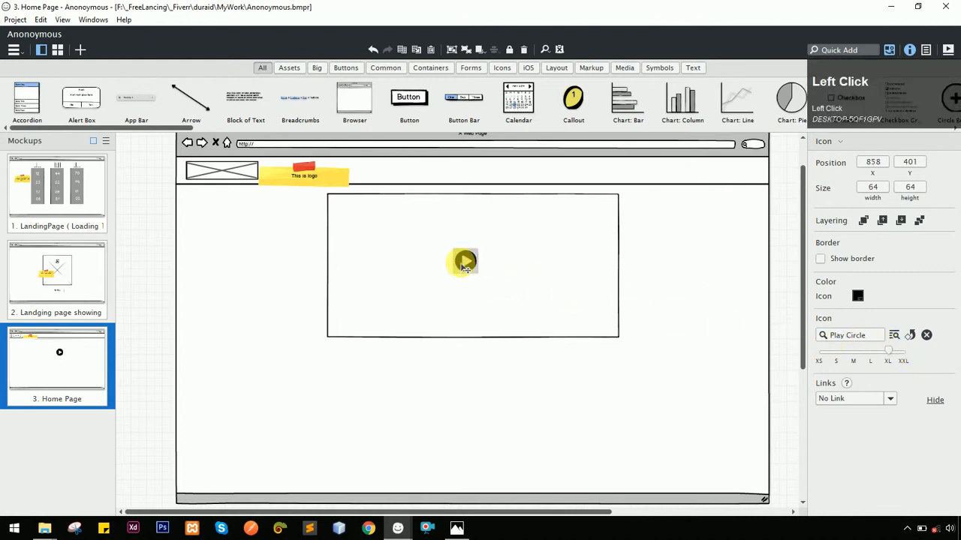
{"action": "left_click_drag", "start_coordinate": [460, 268], "coordinate": [470, 280]}
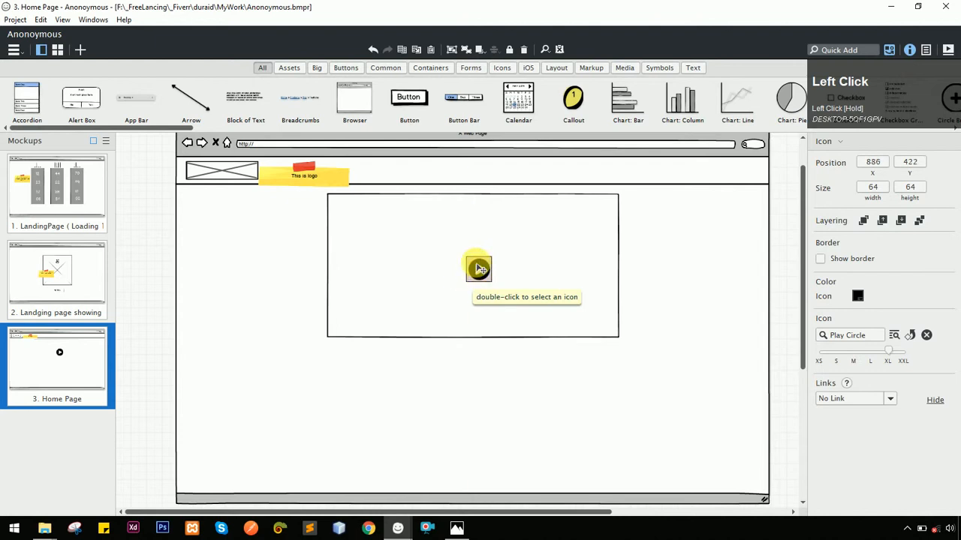
{"action": "left_click", "coordinate": [592, 330], "text": "shift"}
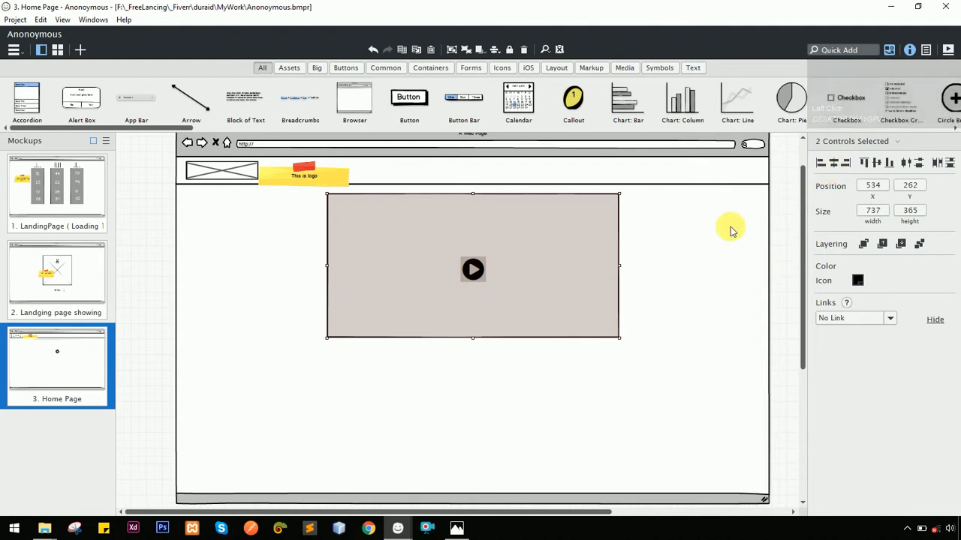
Unlock the browser frame and extend its bottom edge downwards to lengthen the page
{"action": "scroll", "coordinate": [575, 292], "scroll_direction": "down", "scroll_amount": 2}
{"action": "left_click", "coordinate": [466, 472]}
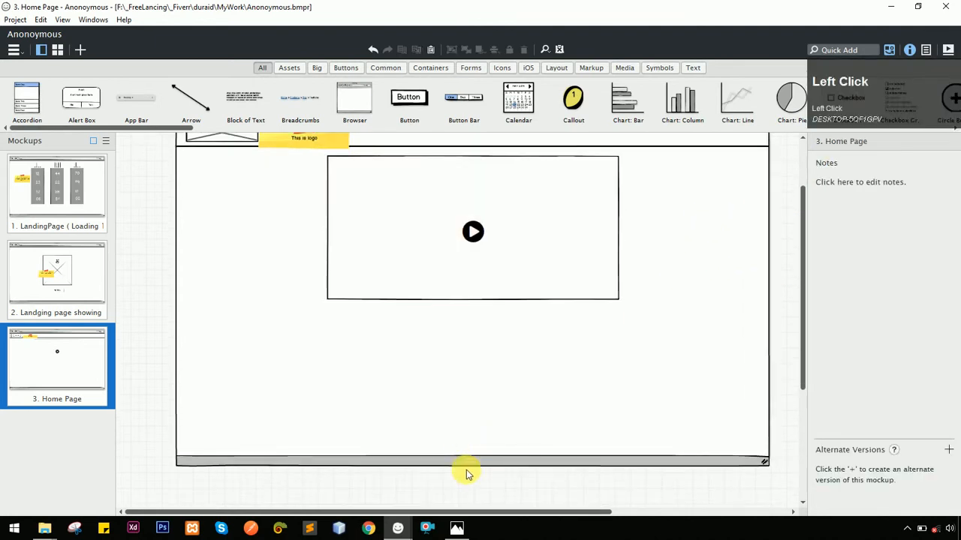
{"action": "right_click", "coordinate": [473, 445]}
{"action": "left_click", "coordinate": [521, 426]}
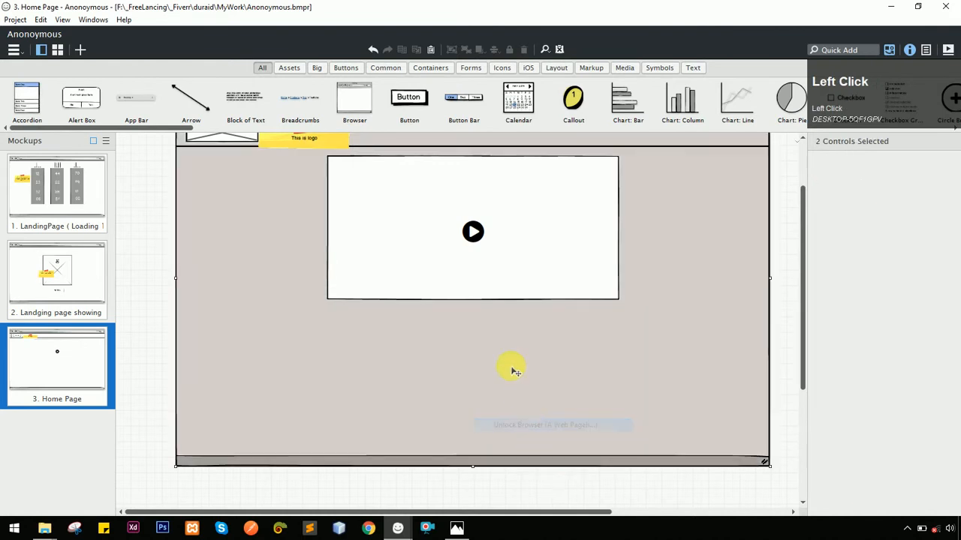
{"action": "scroll", "coordinate": [481, 452], "scroll_direction": "down", "scroll_amount": 2}
{"action": "left_click_drag", "start_coordinate": [473, 391], "coordinate": [492, 528]}
{"action": "scroll", "coordinate": [508, 383], "scroll_direction": "up", "scroll_amount": 1}
{"action": "scroll", "coordinate": [508, 383], "scroll_direction": "up", "scroll_amount": 5}
Check the sketch in Photos, duplicate the header line and place the copy just below the large video rectangle
{"action": "left_click", "coordinate": [478, 303]}
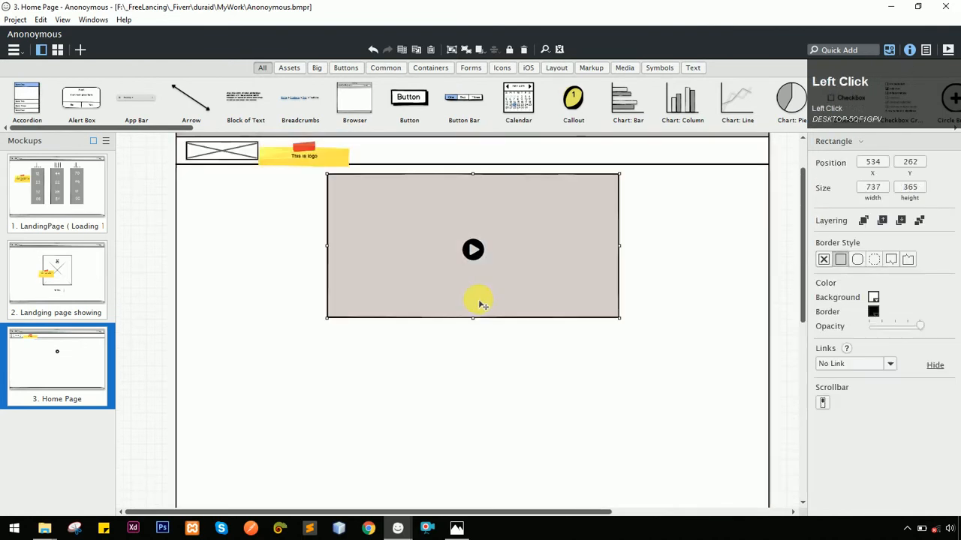
{"action": "key", "text": "alt+Tab"}
{"action": "left_click", "coordinate": [443, 214], "text": "alt"}
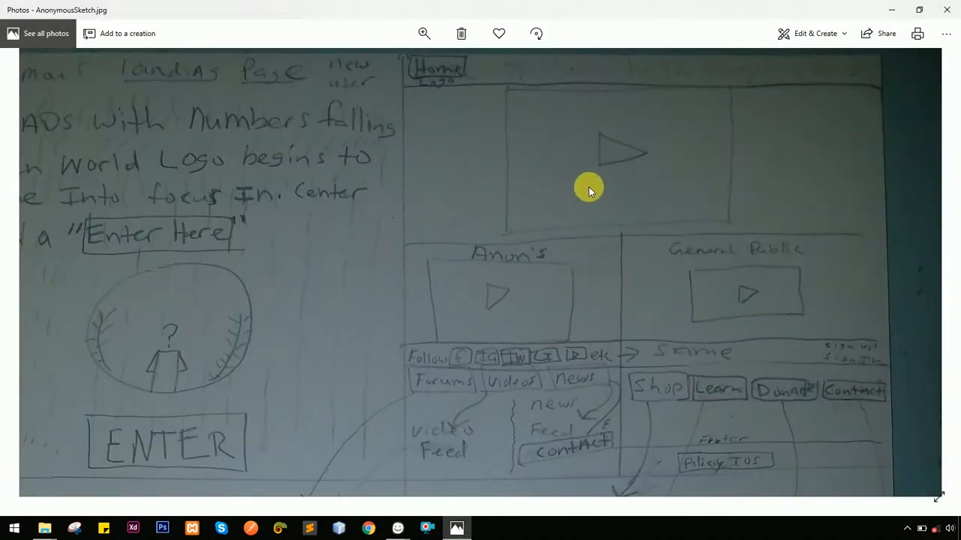
{"action": "key", "text": "alt+Tab"}
{"action": "left_click", "coordinate": [432, 164]}
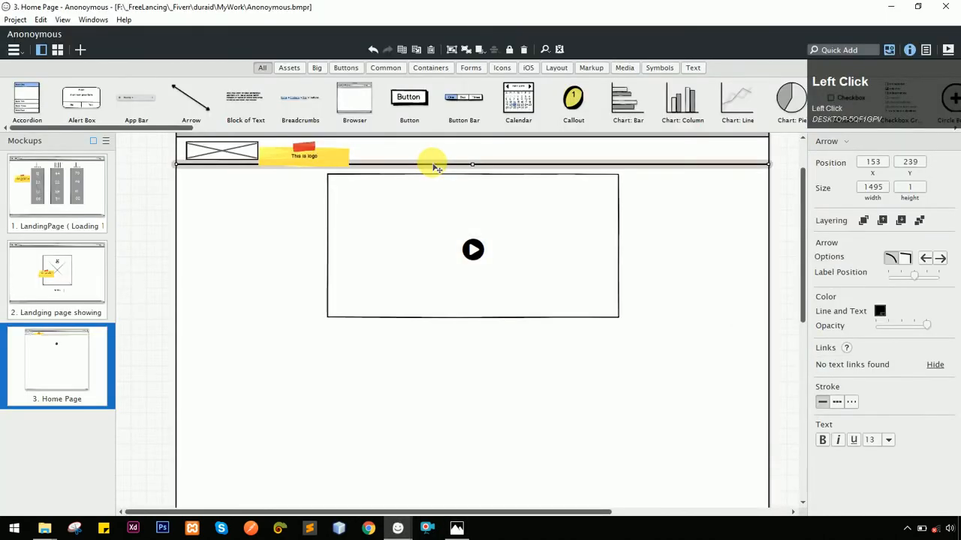
{"action": "key", "text": "ctrl+v"}
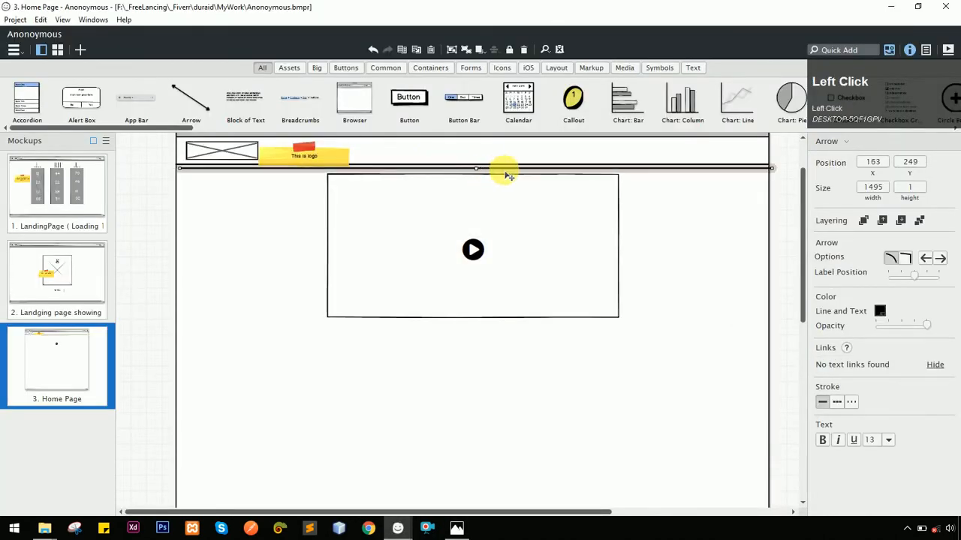
{"action": "left_click_drag", "start_coordinate": [506, 176], "coordinate": [495, 347]}
Compare the divider with the sketch in Photos and nudge it up to Y 674 across the full page width
{"action": "key", "text": "alt+Tab"}
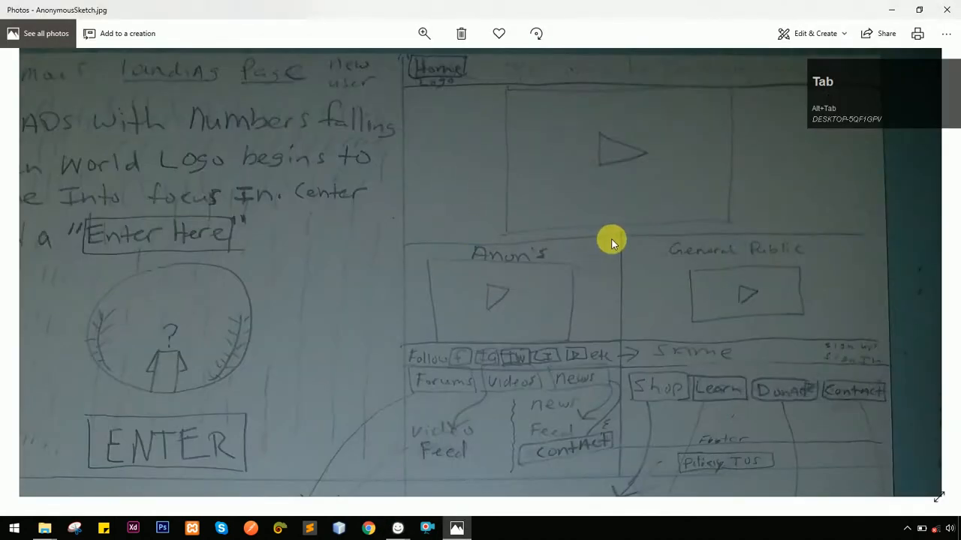
{"action": "key", "text": "alt+Tab"}
{"action": "left_click", "coordinate": [481, 359]}
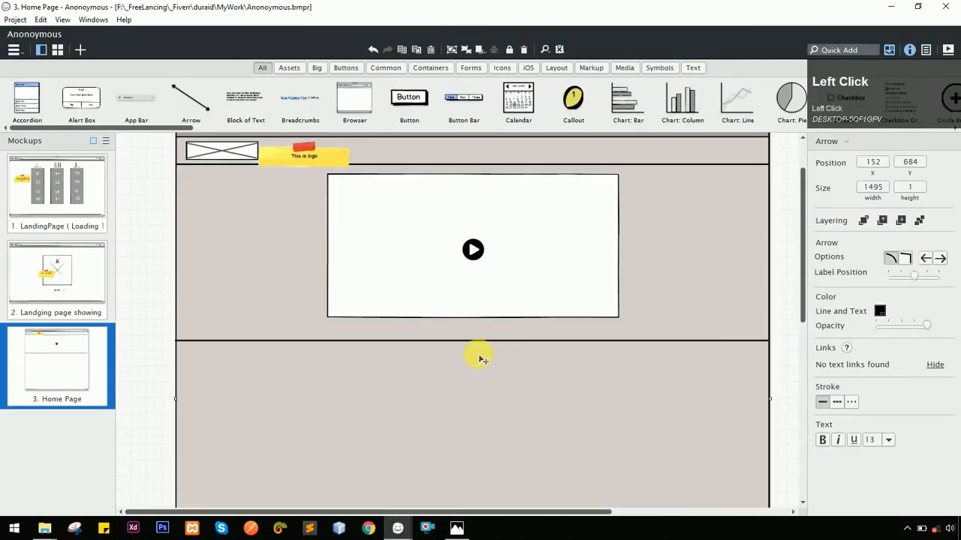
{"action": "left_click", "coordinate": [520, 346]}
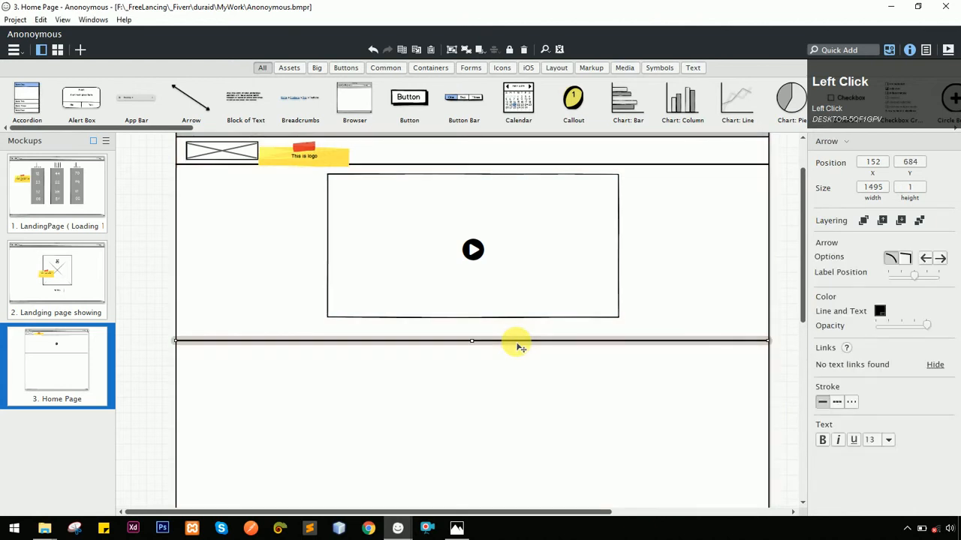
{"action": "key", "text": "shift+Up"}
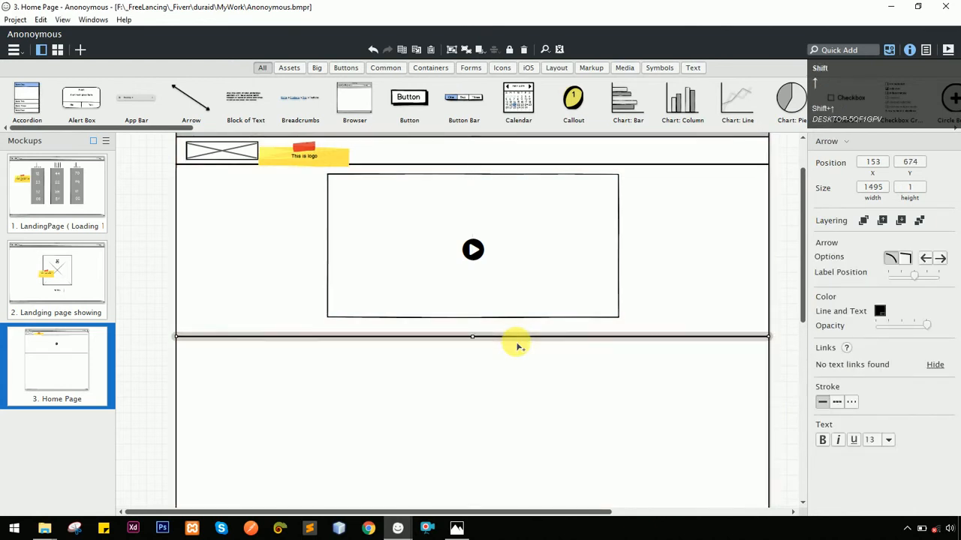
Duplicate the large video rectangle and place the copy in the left half of the section below the divider
{"action": "scroll", "coordinate": [612, 323], "scroll_direction": "down", "scroll_amount": 2}
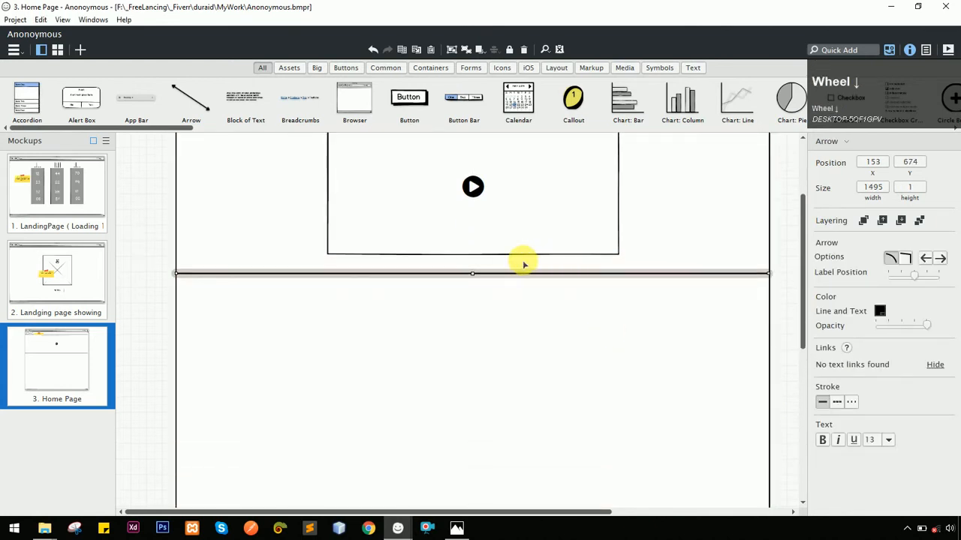
{"action": "left_click", "coordinate": [545, 220]}
{"action": "key", "text": "ctrl+c"}
{"action": "key", "text": "ctrl+v"}
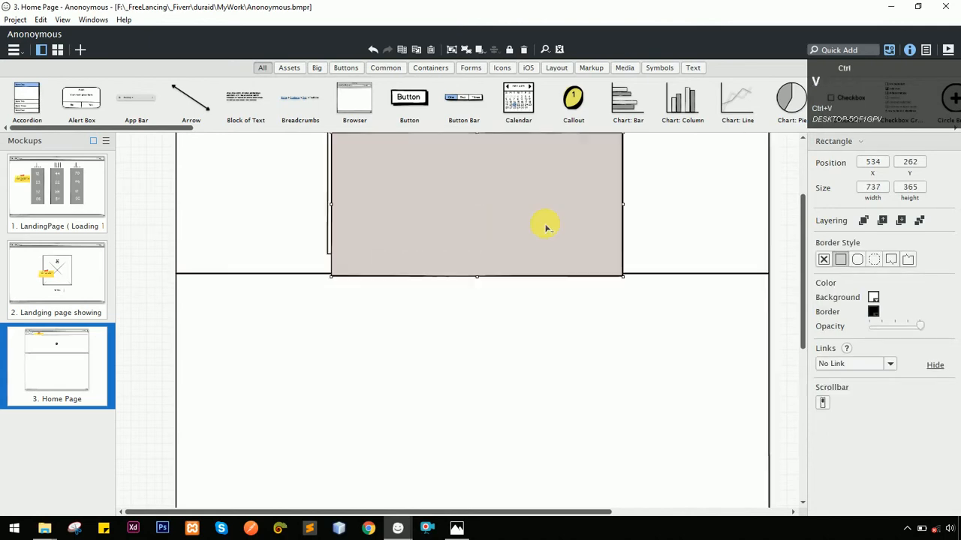
{"action": "mouse_move", "coordinate": [545, 227]}
{"action": "left_mouse_down"}
{"action": "mouse_move", "coordinate": [489, 407]}
{"action": "mouse_move", "coordinate": [395, 383]}
{"action": "mouse_move", "coordinate": [413, 389]}
{"action": "left_mouse_up"}
Following the sketch, shrink the copied rectangle to about 521 by 245 and shift it down to about Y 769
{"action": "key", "text": "alt+Tab"}
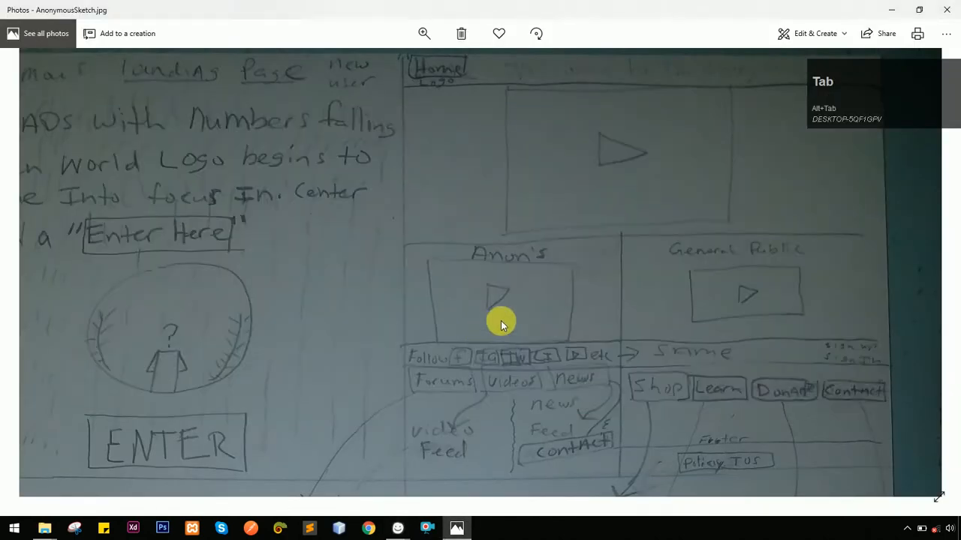
{"action": "key", "text": "alt+Tab"}
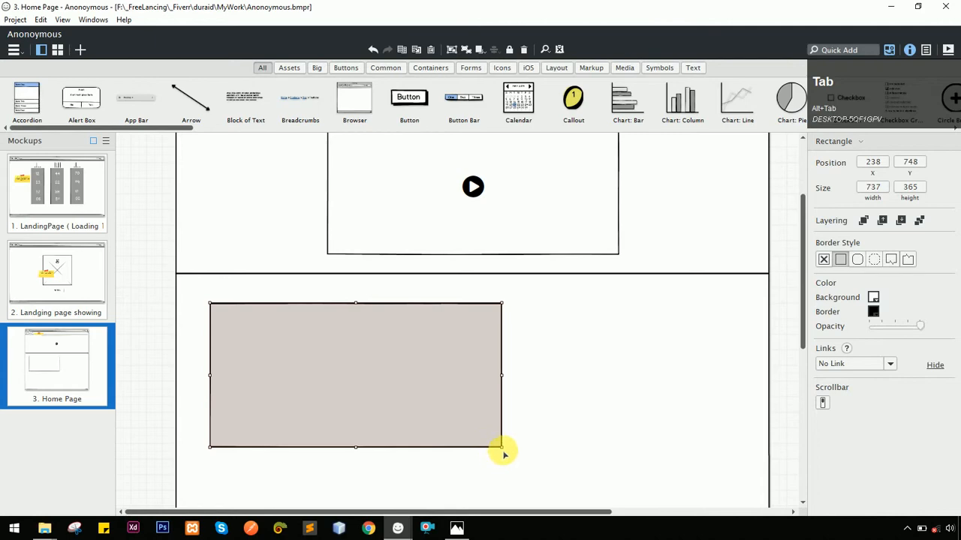
{"action": "mouse_move", "coordinate": [502, 452]}
{"action": "left_mouse_down"}
{"action": "mouse_move", "coordinate": [365, 414]}
{"action": "mouse_move", "coordinate": [416, 399]}
{"action": "left_mouse_up"}
{"action": "key", "text": "alt+Tab"}
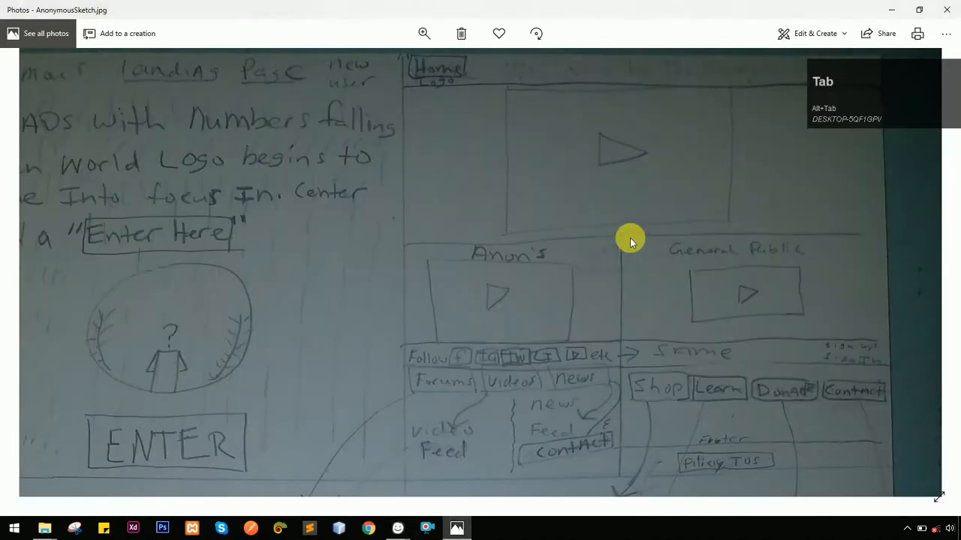
{"action": "key", "text": "alt+Tab"}
{"action": "left_click", "coordinate": [354, 354]}
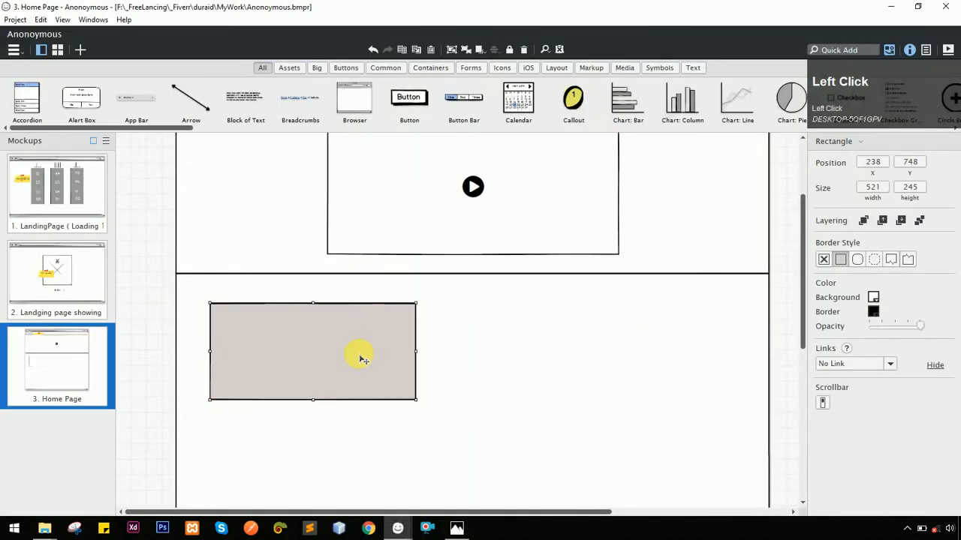
Copy the play icon into the centre of the small rectangle and duplicate both into the right half at about X 1013
{"action": "left_click", "coordinate": [469, 185]}
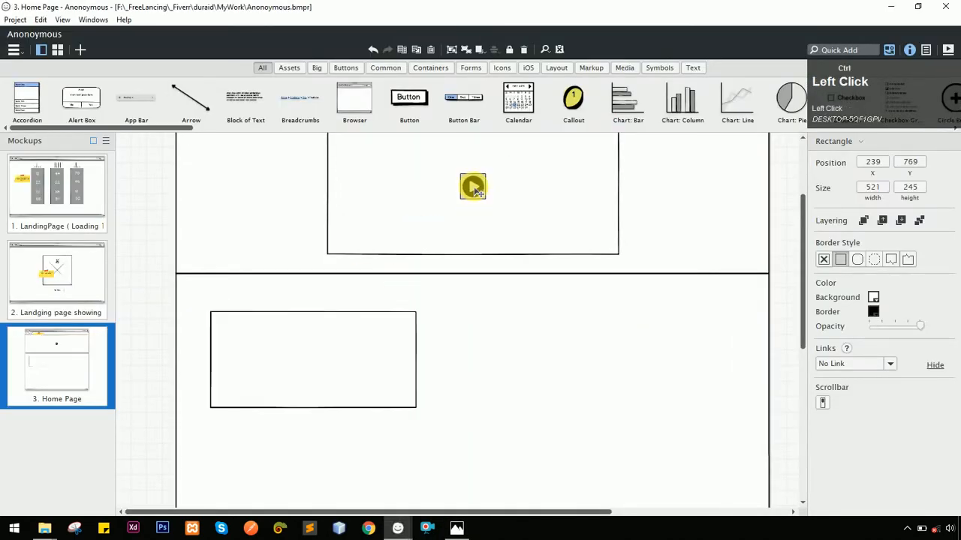
{"action": "key", "text": "ctrl+v"}
{"action": "left_click_drag", "start_coordinate": [478, 191], "coordinate": [321, 364]}
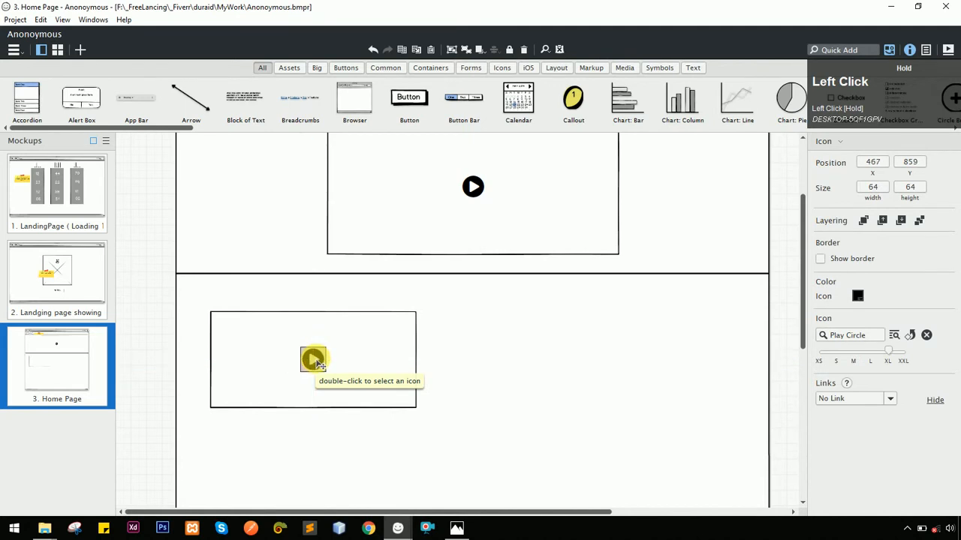
{"action": "left_click", "coordinate": [390, 373], "text": "shift"}
{"action": "key", "text": "ctrl+c"}
{"action": "key", "text": "ctrl+v"}
{"action": "left_click_drag", "start_coordinate": [390, 373], "coordinate": [643, 360]}
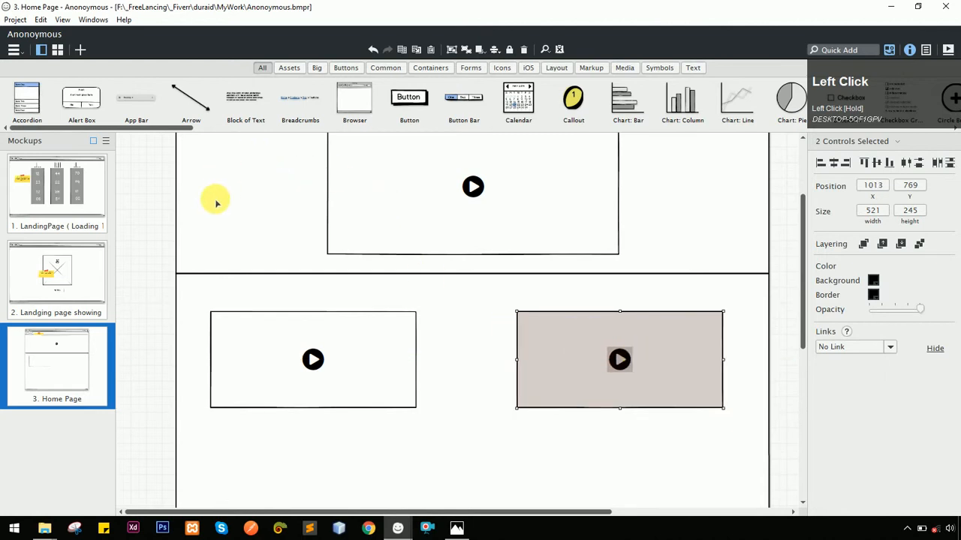
Make a spacer from a copy of the small rectangle, 118 wide like the right margin, against the page's left edge
{"action": "left_click", "coordinate": [386, 350]}
{"action": "left_click_drag", "start_coordinate": [386, 350], "coordinate": [755, 343]}
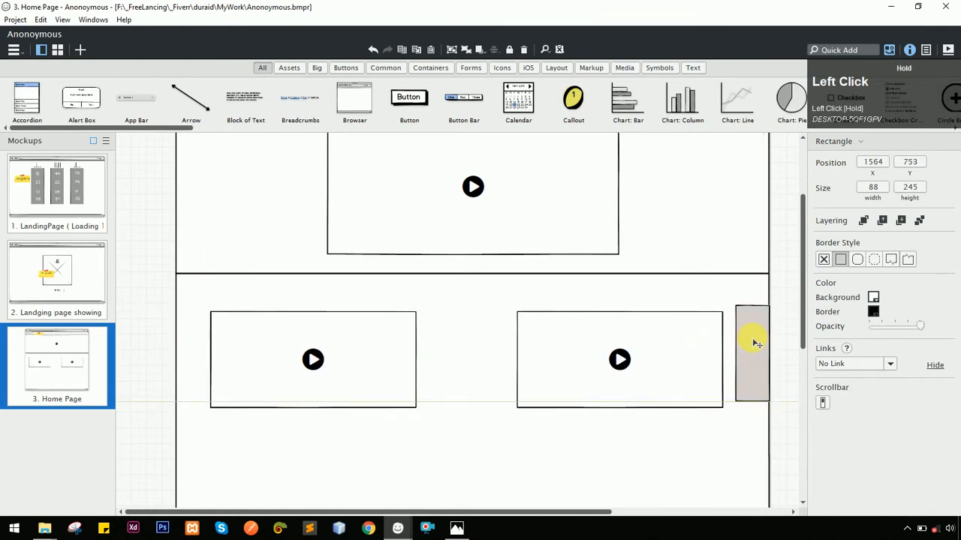
{"action": "left_click_drag", "start_coordinate": [755, 344], "coordinate": [193, 365]}
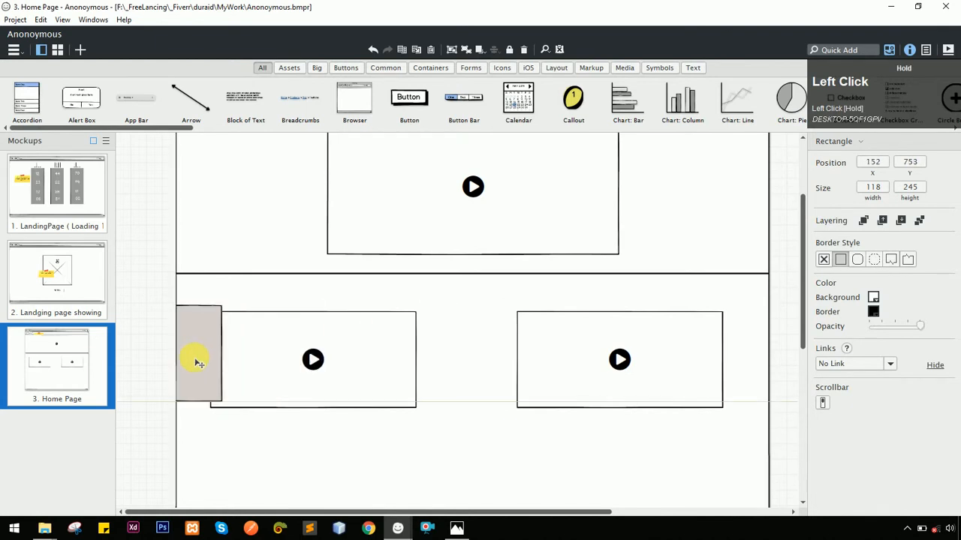
Move the left video rectangle and its play icon right to X 269 so they start at the spacer's edge
{"action": "left_click", "coordinate": [312, 359], "text": "shift"}
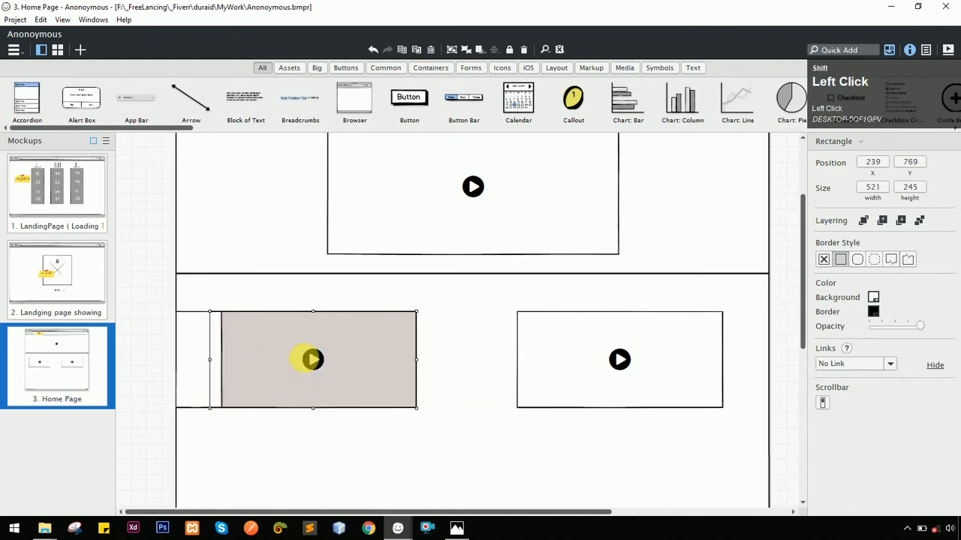
{"action": "left_click", "coordinate": [358, 365], "text": "shift"}
{"action": "key", "text": "shift+Right"}
{"action": "key", "text": "shift+Right"}
{"action": "key", "text": "shift+Right"}
{"action": "key", "text": "shift+Right"}
{"action": "key", "text": "shift+Left"}
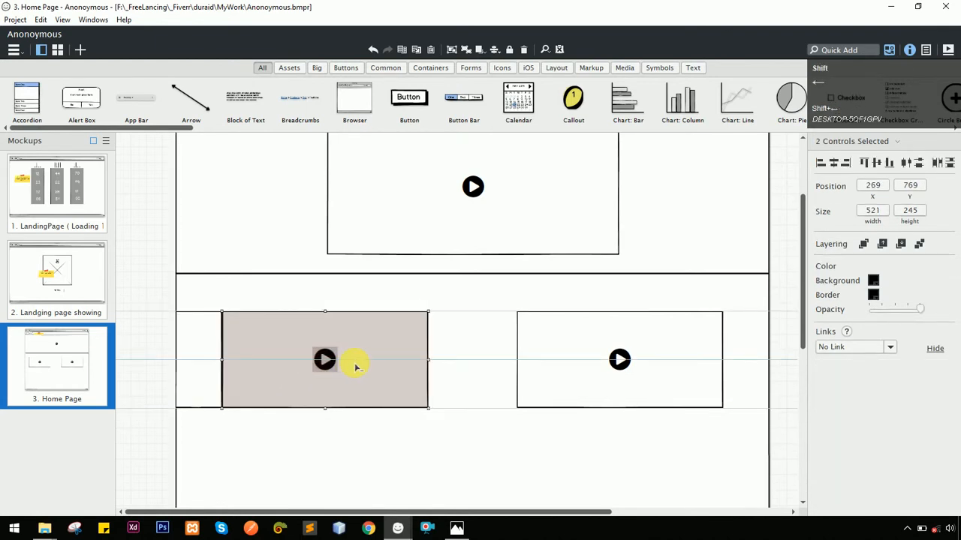
Delete the narrow spacer rectangle at the page's left edge
{"action": "scroll", "coordinate": [356, 367], "scroll_direction": "down", "scroll_amount": 1}
{"action": "left_click", "coordinate": [199, 340]}
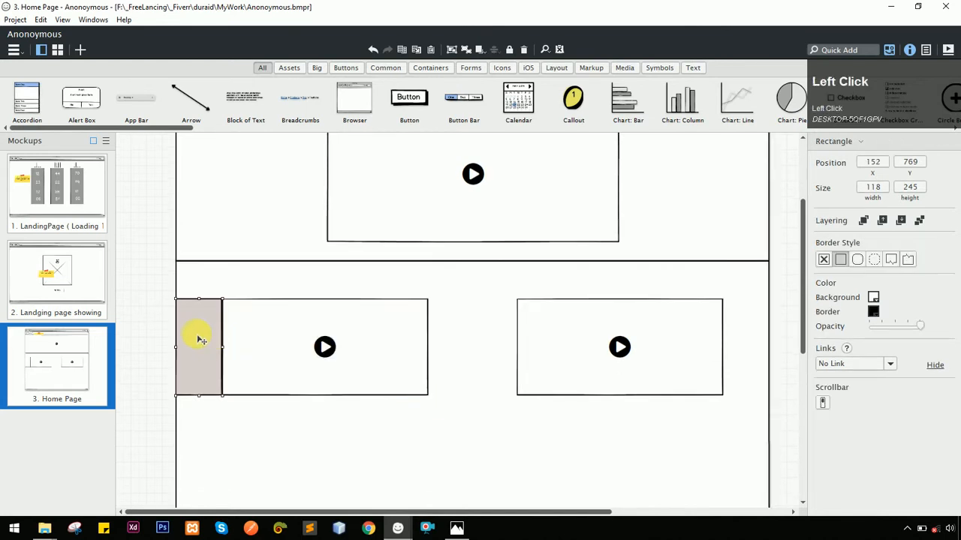
{"action": "key", "text": "Delete"}
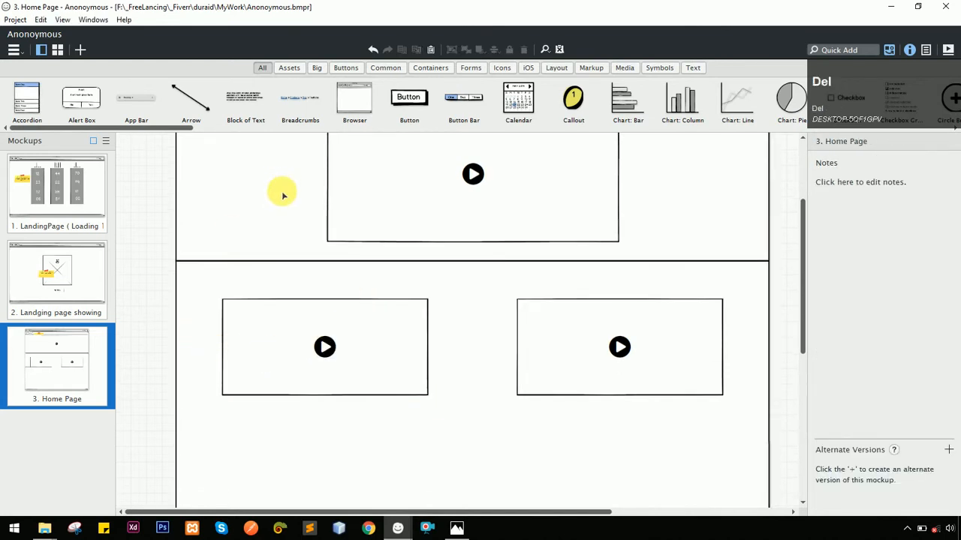
Copy the "12" label from the LandingPage (Loading 1) mockup into Home Page and place it above the left video rectangle
{"action": "left_click", "coordinate": [60, 288]}
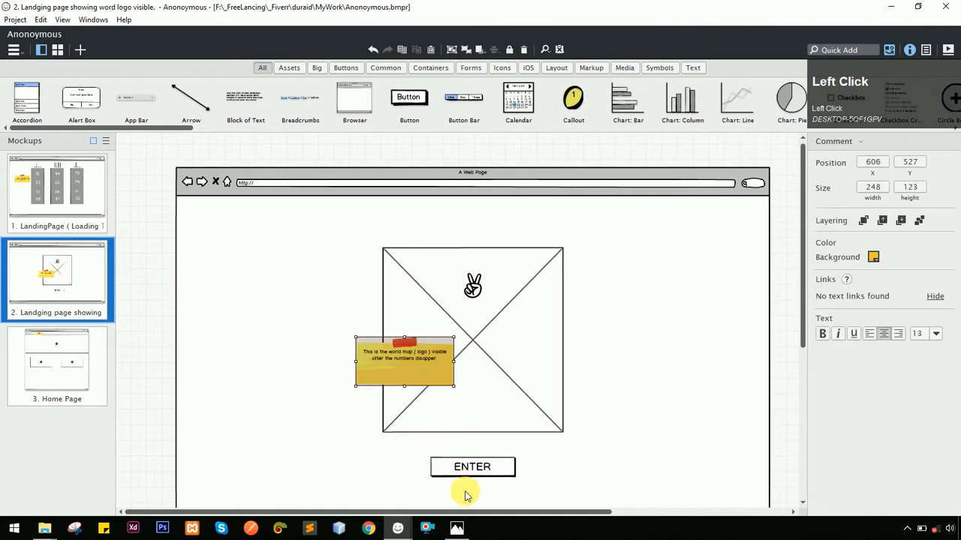
{"action": "left_click", "coordinate": [46, 195]}
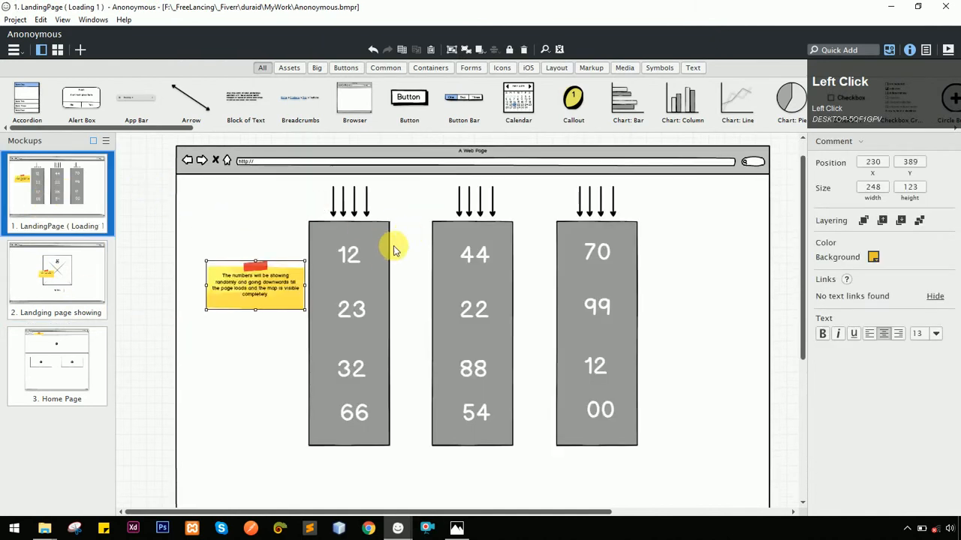
{"action": "scroll", "coordinate": [367, 266], "scroll_direction": "up", "scroll_amount": 1}
{"action": "left_click", "coordinate": [334, 279]}
{"action": "left_click", "coordinate": [344, 277]}
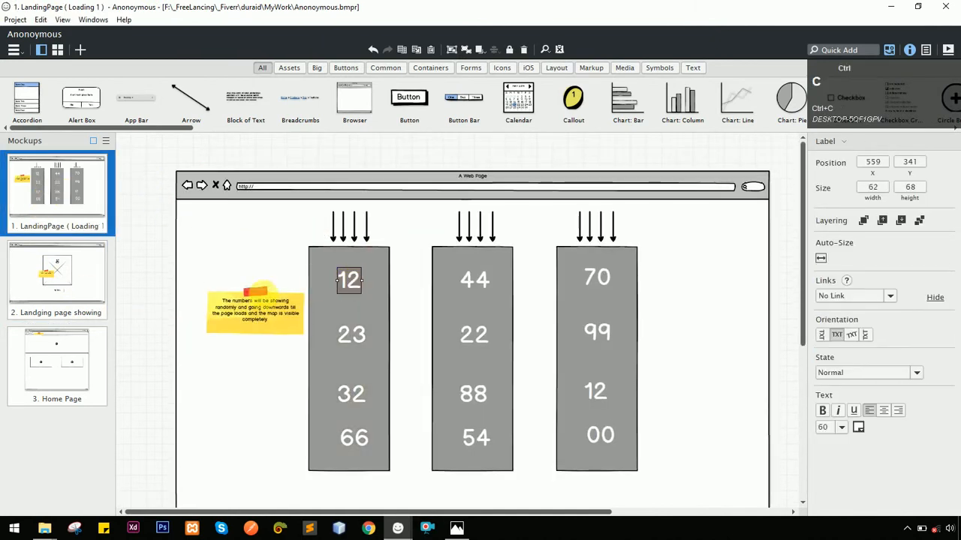
{"action": "left_click", "coordinate": [68, 353]}
{"action": "key", "text": "ctrl+v"}
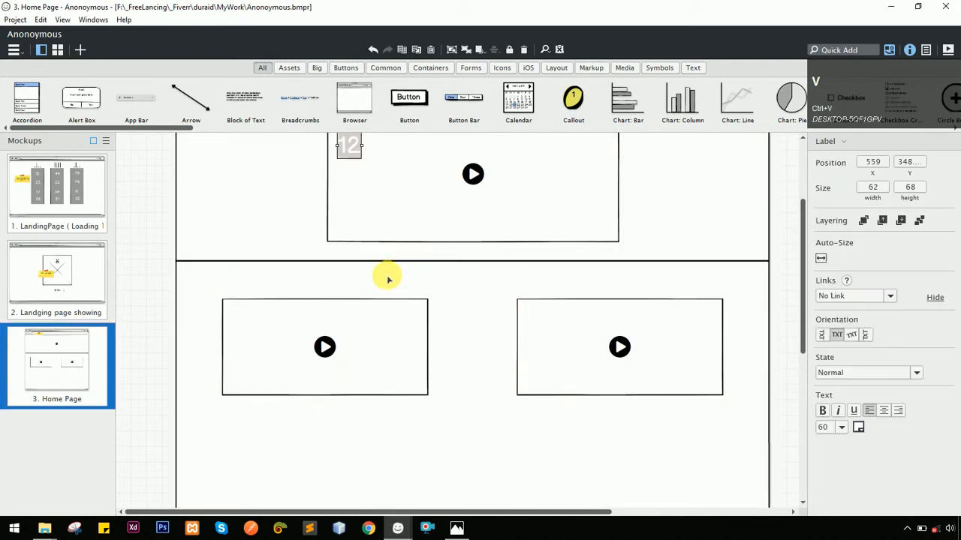
{"action": "left_click_drag", "start_coordinate": [356, 154], "coordinate": [304, 288]}
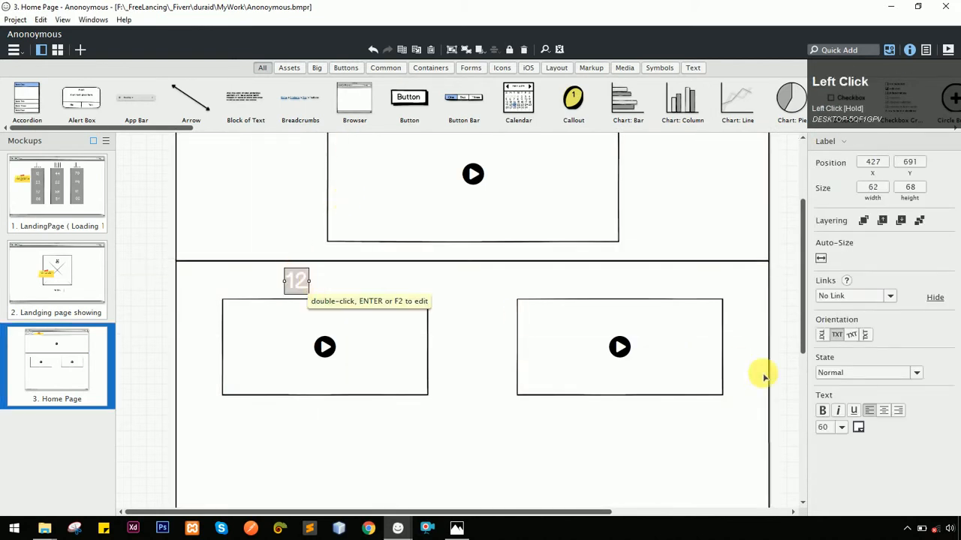
Set the "12" label's font size to 32 and its text color to black
{"action": "left_click", "coordinate": [842, 429]}
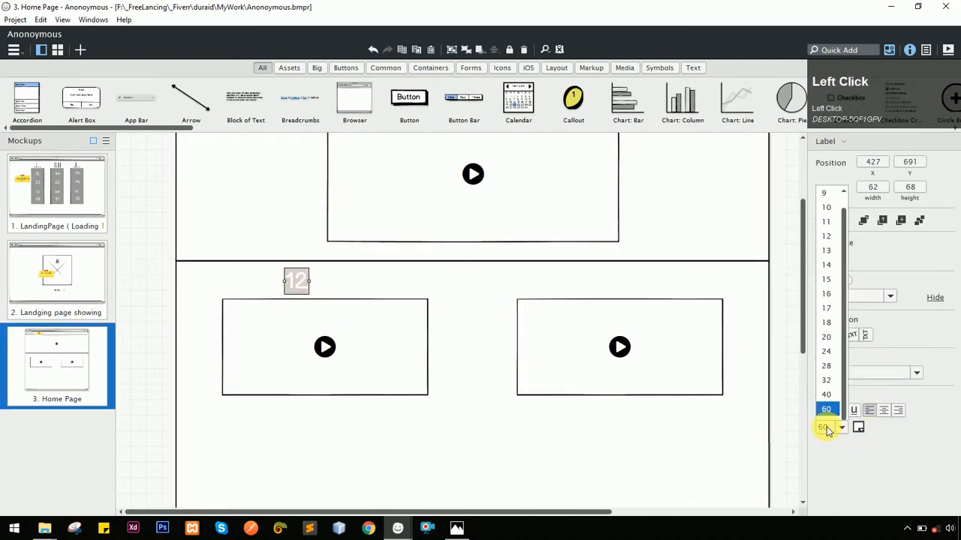
{"action": "left_click", "coordinate": [825, 359]}
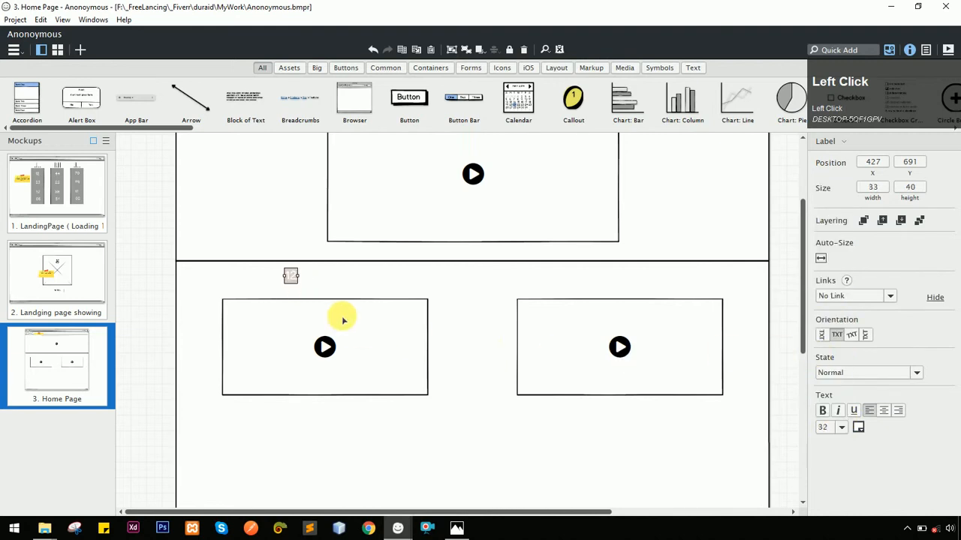
{"action": "left_click", "coordinate": [858, 427]}
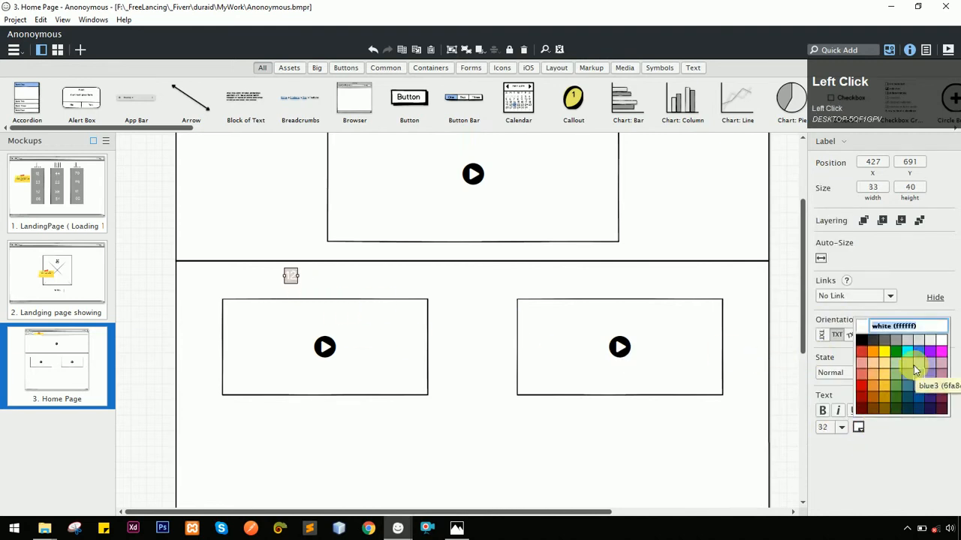
{"action": "left_click", "coordinate": [861, 340]}
Move the label closer to the left video rectangle, at about X 448, Y 720, and change its text to "Anoun's"
{"action": "key", "text": "alt+Tab"}
{"action": "left_click", "coordinate": [503, 227], "text": "alt"}
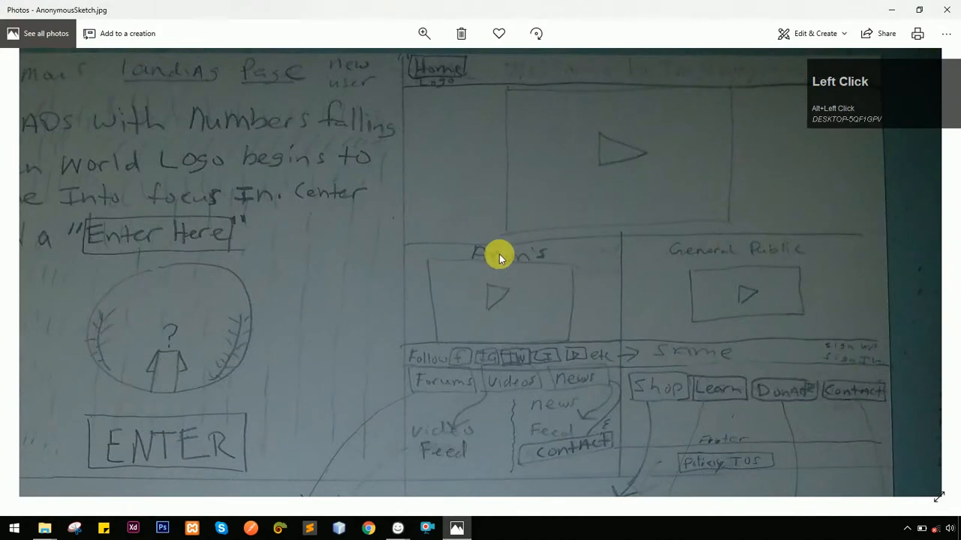
{"action": "key", "text": "alt+Tab"}
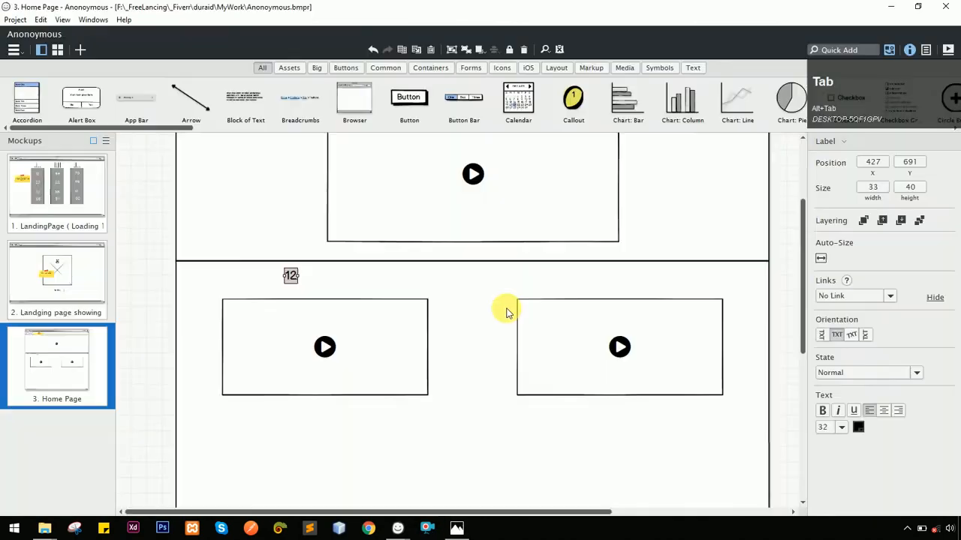
{"action": "left_click_drag", "start_coordinate": [292, 276], "coordinate": [300, 287]}
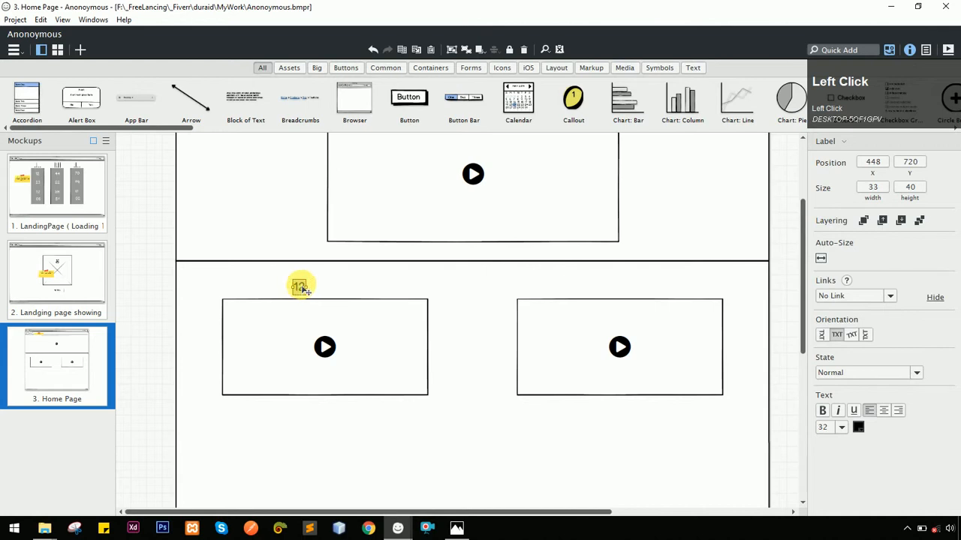
{"action": "double_click", "coordinate": [299, 288]}
{"action": "type", "text": "ANON'S"}
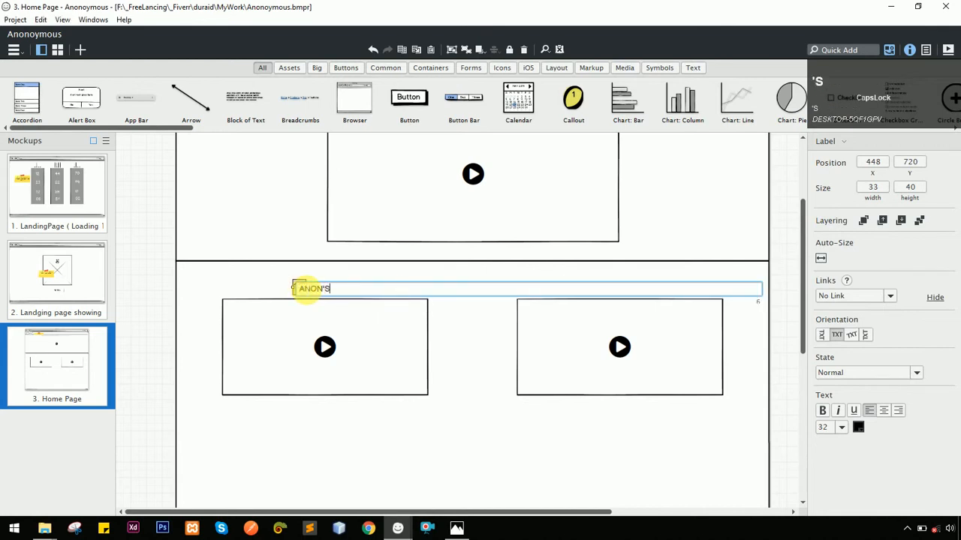
{"action": "key", "text": "alt+Tab"}
{"action": "key", "text": "alt+Tab"}
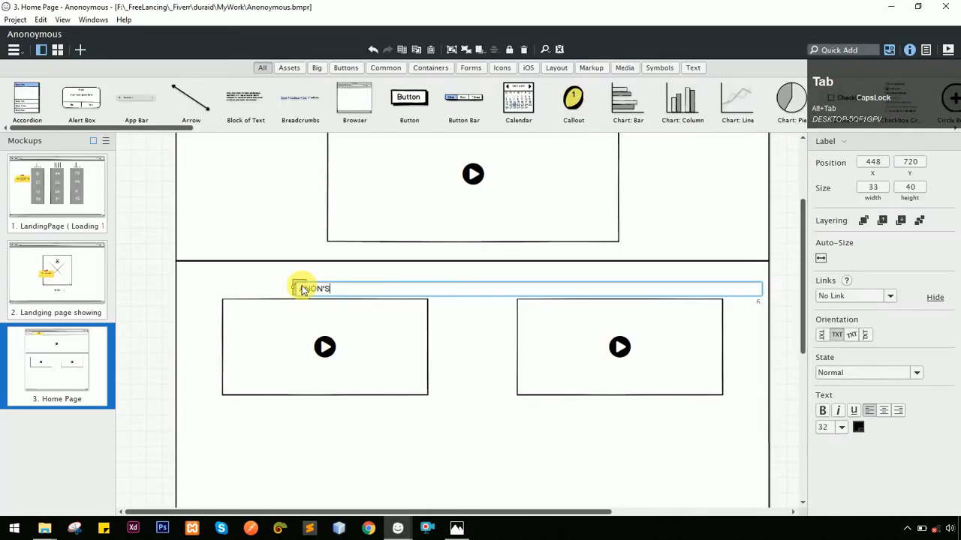
{"action": "type", "text": "N"}
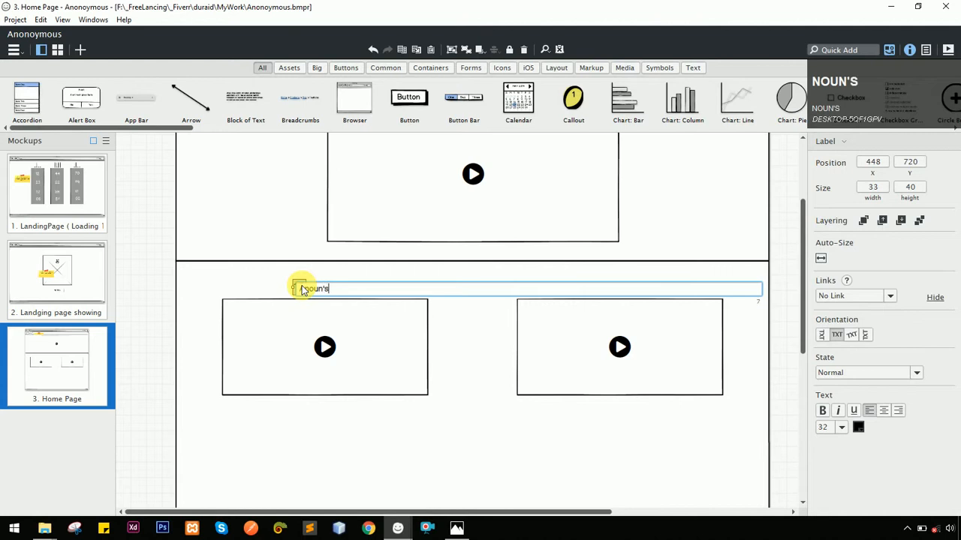
{"action": "left_click", "coordinate": [407, 368]}
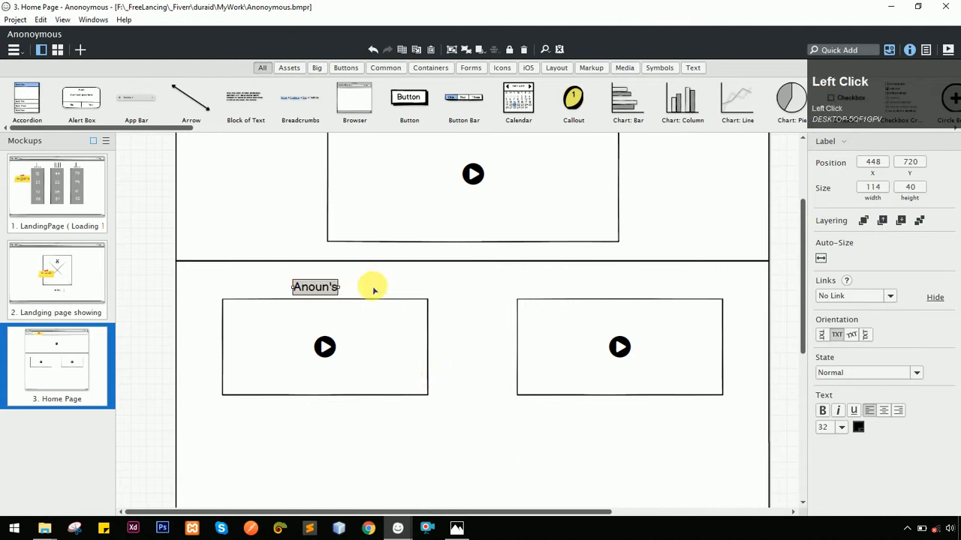
Center the "Anoun's" label horizontally over the left video rectangle
{"action": "left_click", "coordinate": [349, 317], "text": "shift"}
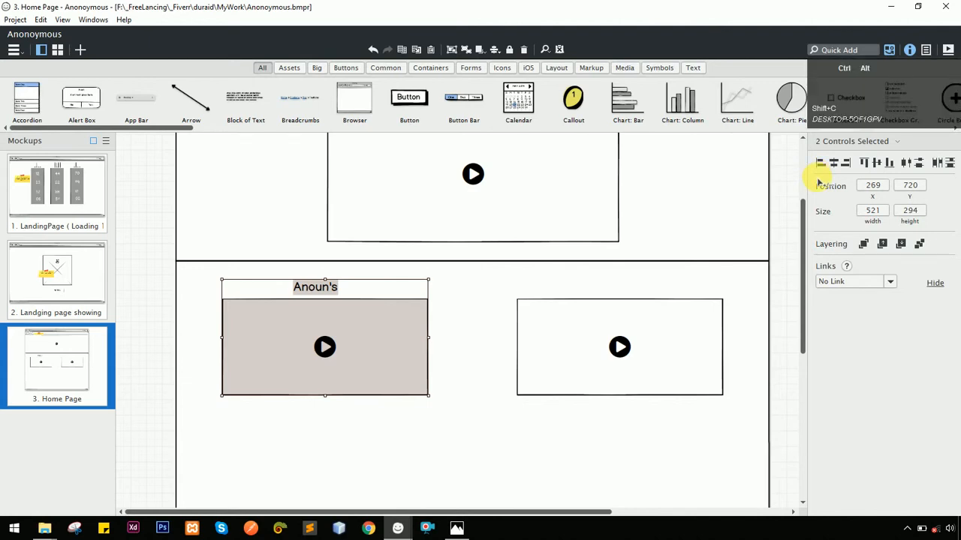
{"action": "key", "text": "F2"}
{"action": "key", "text": "Escape"}
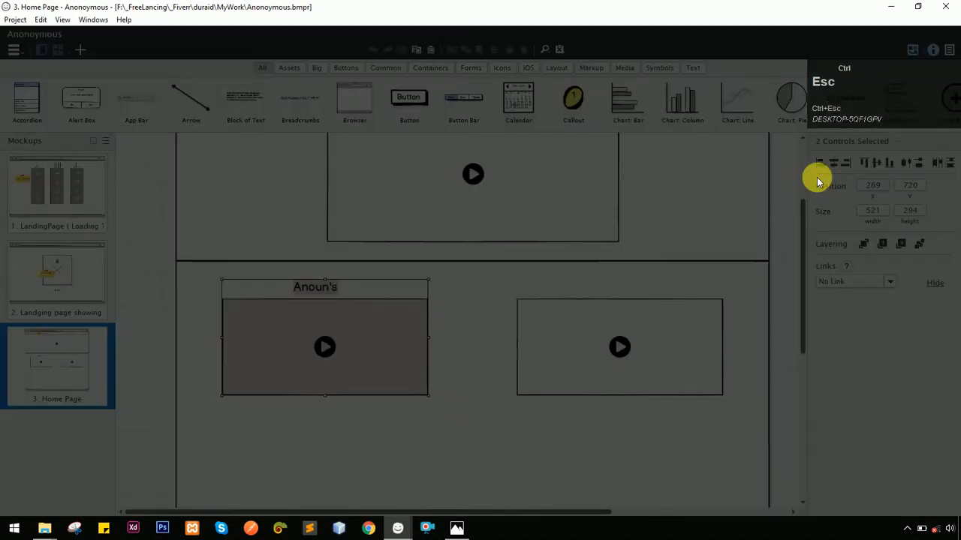
{"action": "key", "text": "ctrl+alt+2"}
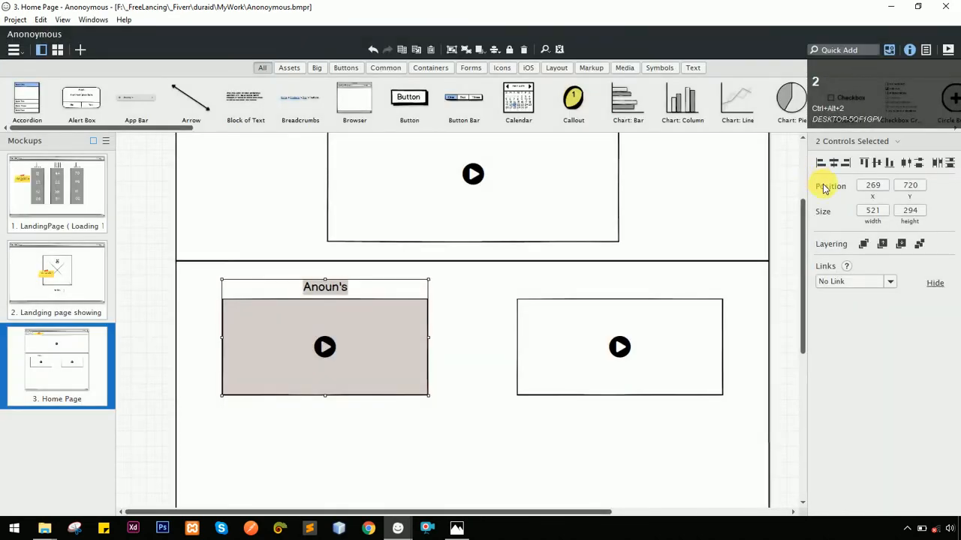
Copy the "Anoun's" label above the right video rectangle and change the copy's text to "General Public"
{"action": "left_click", "coordinate": [530, 253]}
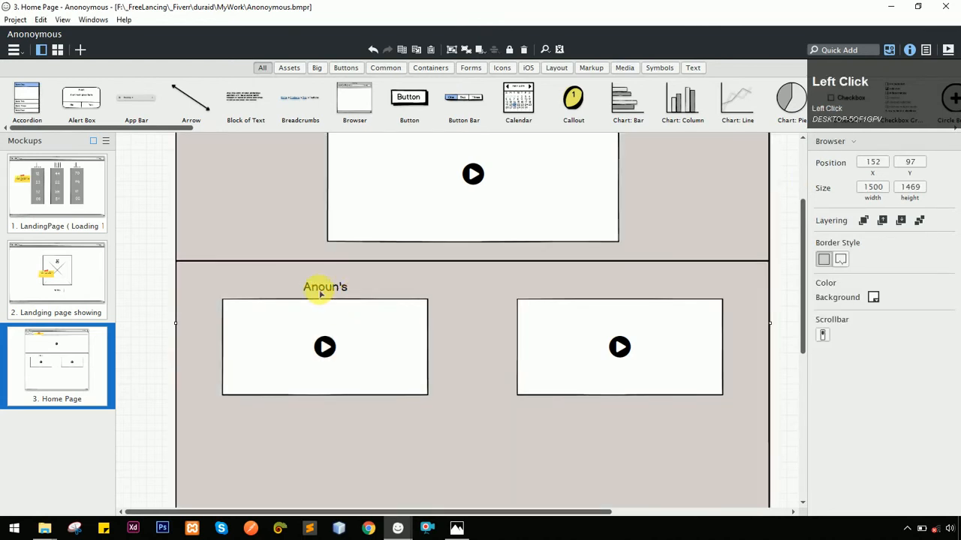
{"action": "left_click", "coordinate": [321, 294]}
{"action": "key", "text": "ctrl+c"}
{"action": "key", "text": "ctrl+v"}
{"action": "left_click_drag", "start_coordinate": [331, 291], "coordinate": [629, 285]}
{"action": "key", "text": "alt+Tab"}
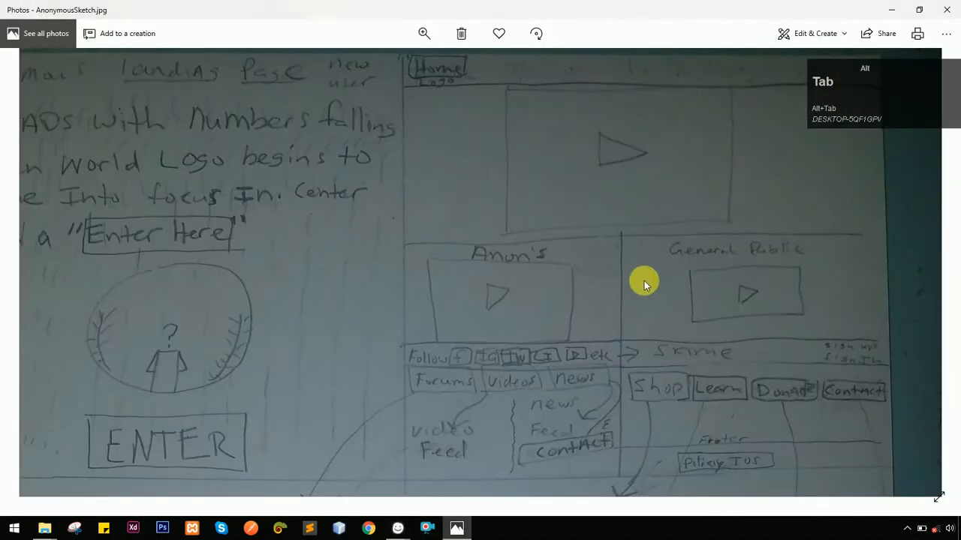
{"action": "key", "text": "alt+Tab"}
{"action": "double_click", "coordinate": [619, 284]}
{"action": "type", "text": "General Public"}
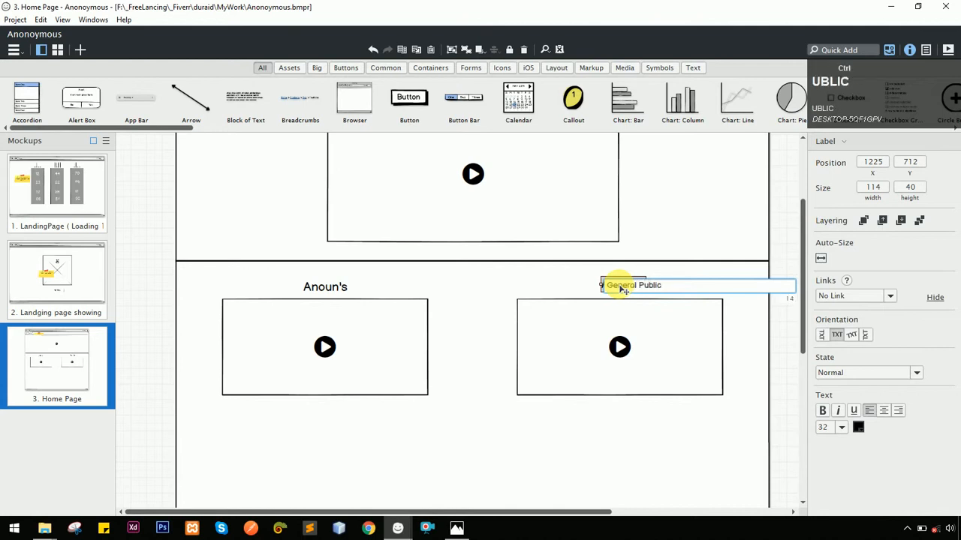
{"action": "key", "text": "ctrl+F7"}
{"action": "left_click", "coordinate": [502, 278]}
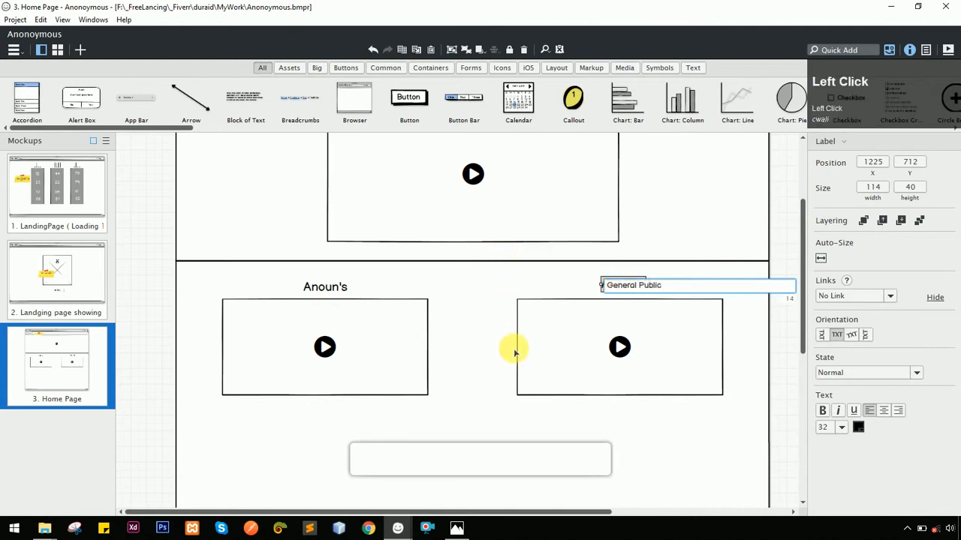
{"action": "key", "text": "alt+e"}
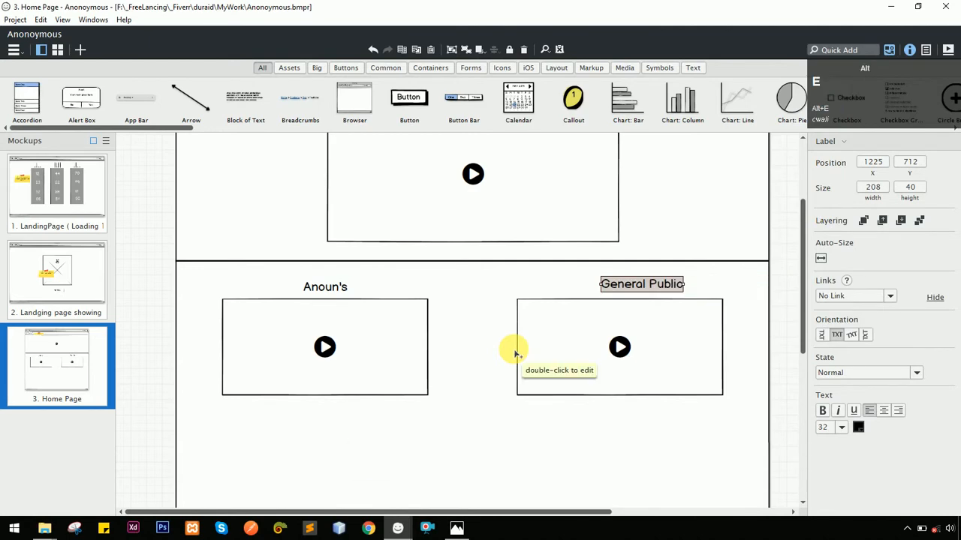
Check the sketch and center the "General Public" label horizontally over the right video rectangle
{"action": "key", "text": "alt+Tab"}
{"action": "left_click", "coordinate": [440, 196]}
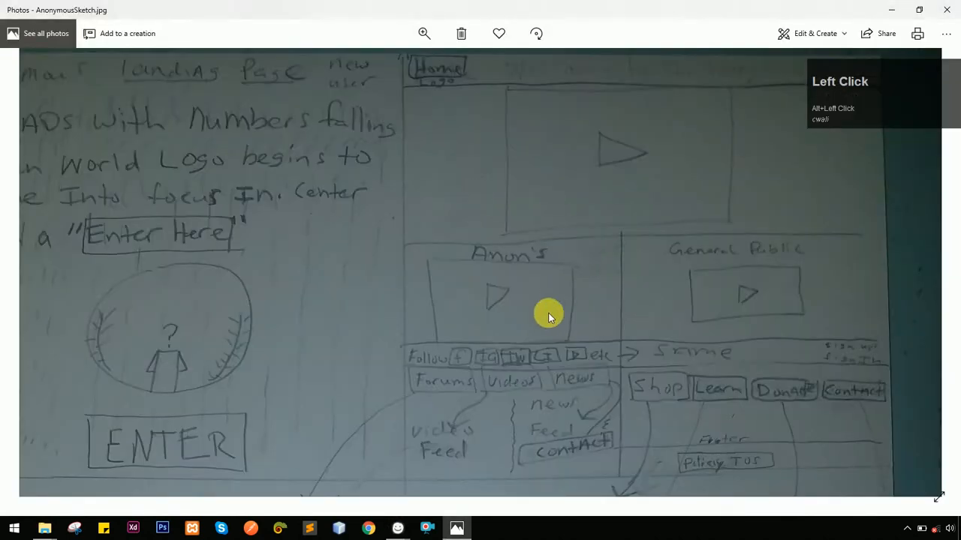
{"action": "scroll", "coordinate": [639, 312], "scroll_direction": "down", "scroll_amount": 1}
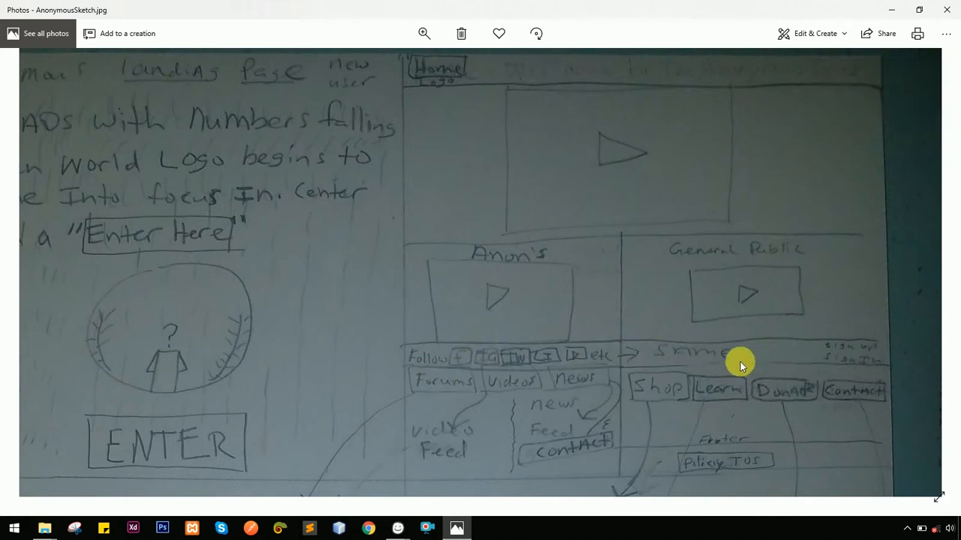
{"action": "key", "text": "alt+Tab"}
{"action": "key", "text": "alt+Tab"}
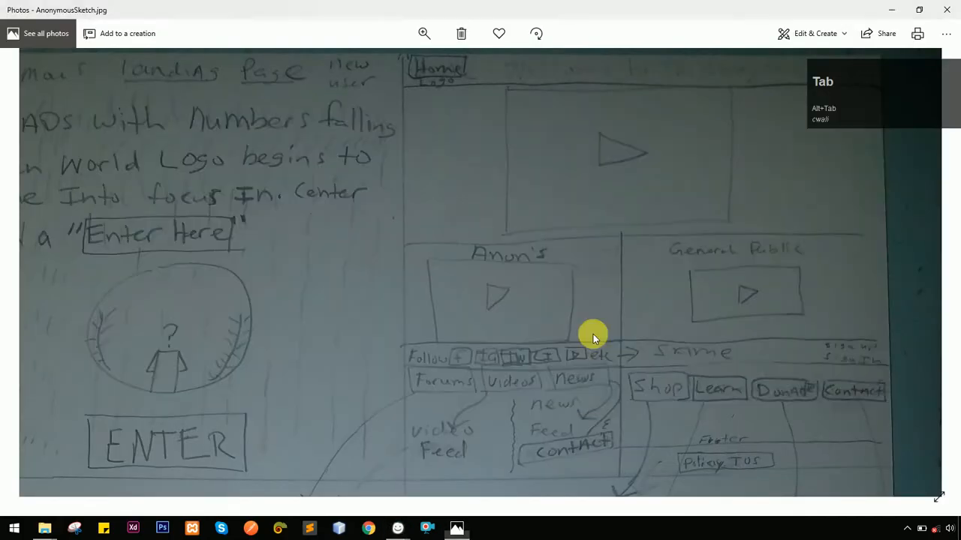
{"action": "key", "text": "alt+Tab"}
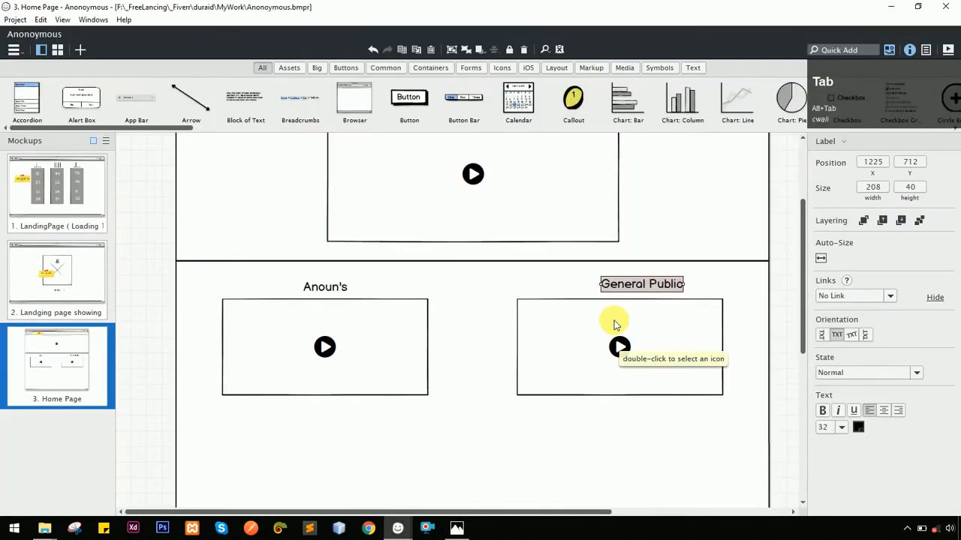
{"action": "left_click", "coordinate": [619, 347]}
{"action": "left_click", "coordinate": [622, 283]}
{"action": "left_click", "coordinate": [629, 315], "text": "shift"}
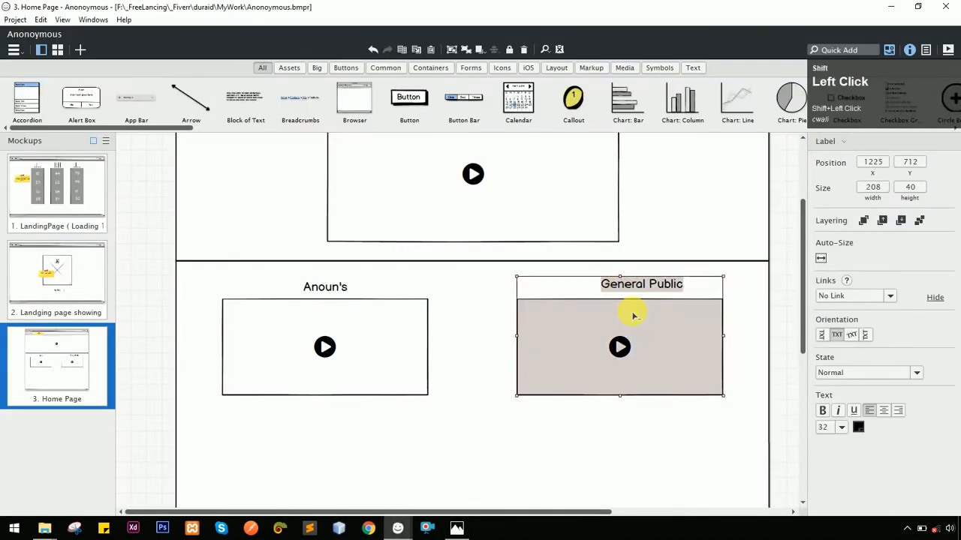
{"action": "key", "text": "shift+c"}
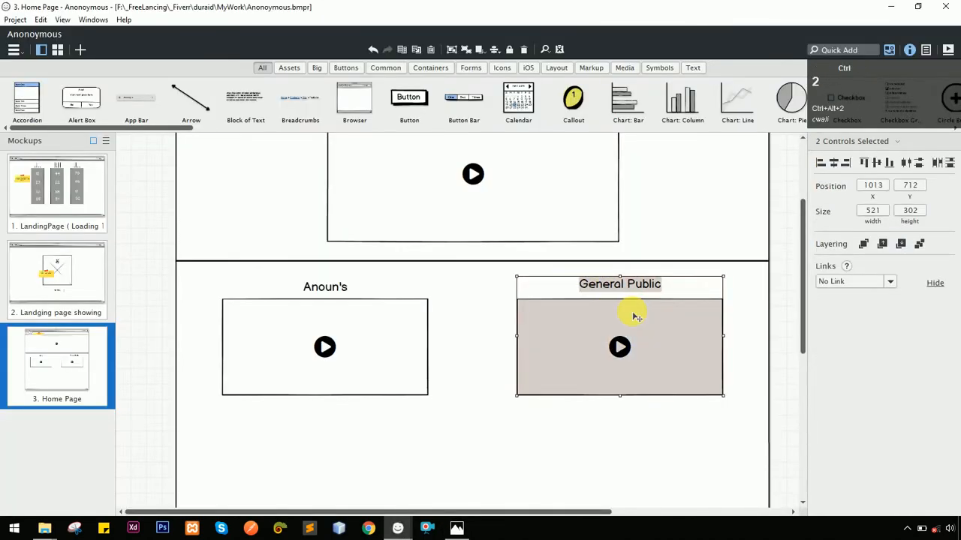
Copy the horizontal divider and place the copy just below the two video rectangles, at X 153, Y 1044
{"action": "scroll", "coordinate": [487, 298], "scroll_direction": "down", "scroll_amount": 1}
{"action": "left_click", "coordinate": [331, 223], "text": "ctrl"}
{"action": "key", "text": "ctrl+alt+Tab"}
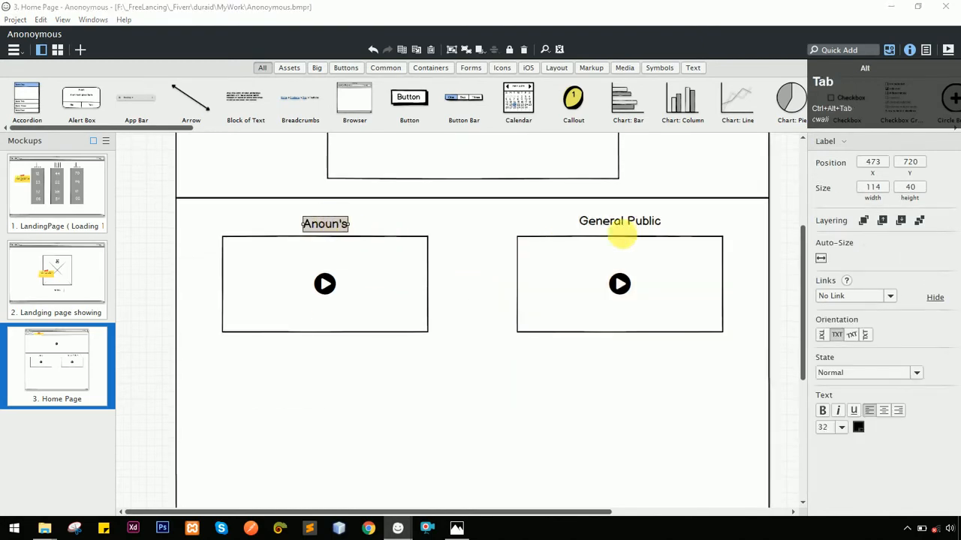
{"action": "key", "text": "alt+Tab"}
{"action": "scroll", "coordinate": [630, 279], "scroll_direction": "down", "scroll_amount": 1}
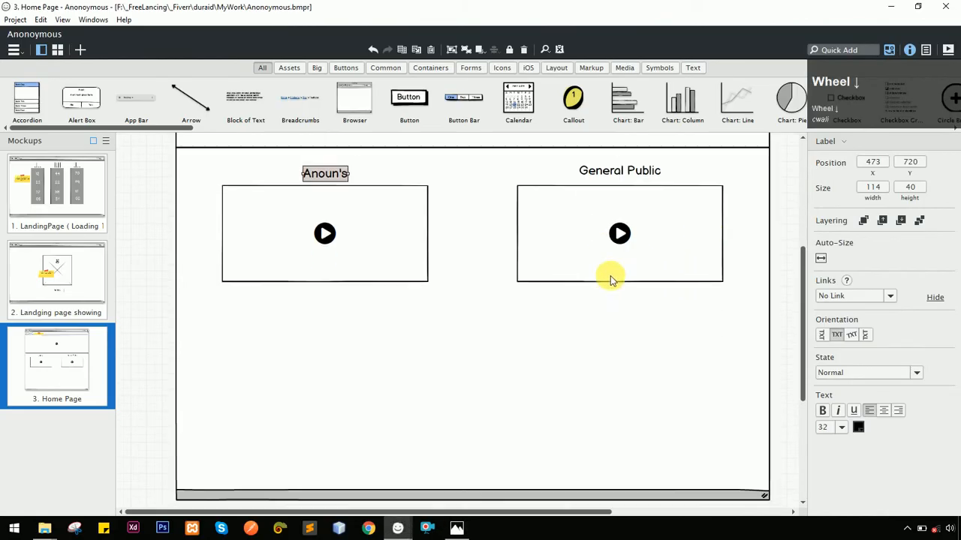
{"action": "left_click", "coordinate": [470, 149], "text": "ctrl"}
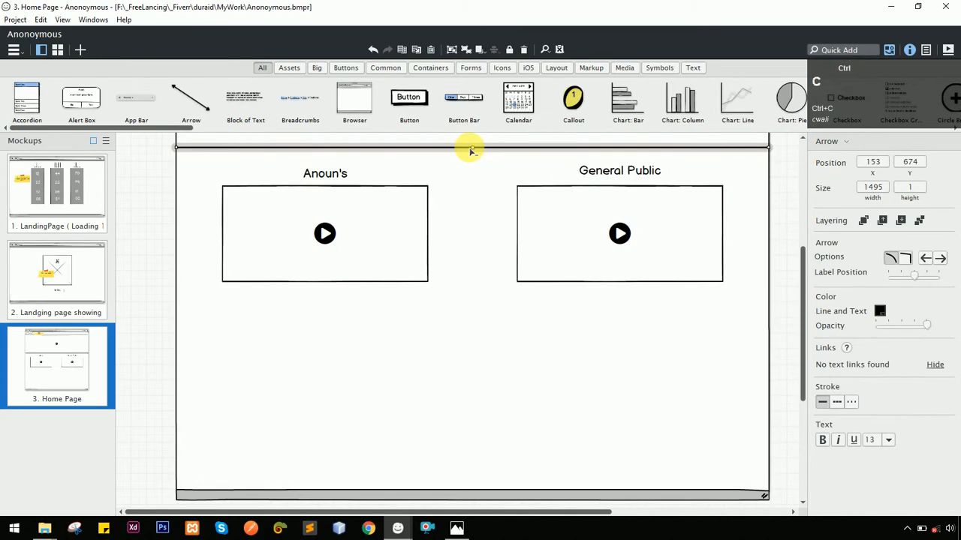
{"action": "key", "text": "ctrl+v"}
{"action": "key", "text": "alt+Tab"}
{"action": "key", "text": "alt+Tab"}
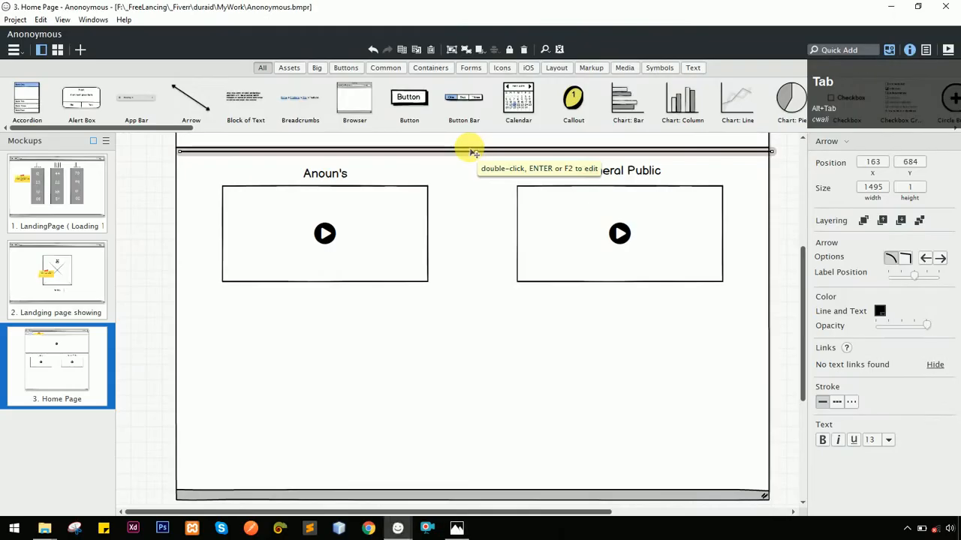
{"action": "key", "text": "shift+Down"}
{"action": "key", "text": "shift+Down"}
{"action": "key", "text": "shift+Down"}
{"action": "key", "text": "shift+Down"}
{"action": "key", "text": "shift+Down"}
{"action": "key", "text": "shift+Down"}
{"action": "key", "text": "shift+Down"}
{"action": "key", "text": "shift+Down"}
{"action": "key", "text": "shift+Down"}
{"action": "key", "text": "shift+Down"}
{"action": "key", "text": "shift+Down"}
{"action": "key", "text": "shift+Down"}
{"action": "key", "text": "shift+Down"}
{"action": "key", "text": "shift+Down"}
{"action": "key", "text": "shift+Down"}
{"action": "key", "text": "shift+Down"}
{"action": "key", "text": "shift+Down"}
{"action": "key", "text": "shift+Down"}
{"action": "key", "text": "shift+Down"}
{"action": "key", "text": "shift+Down"}
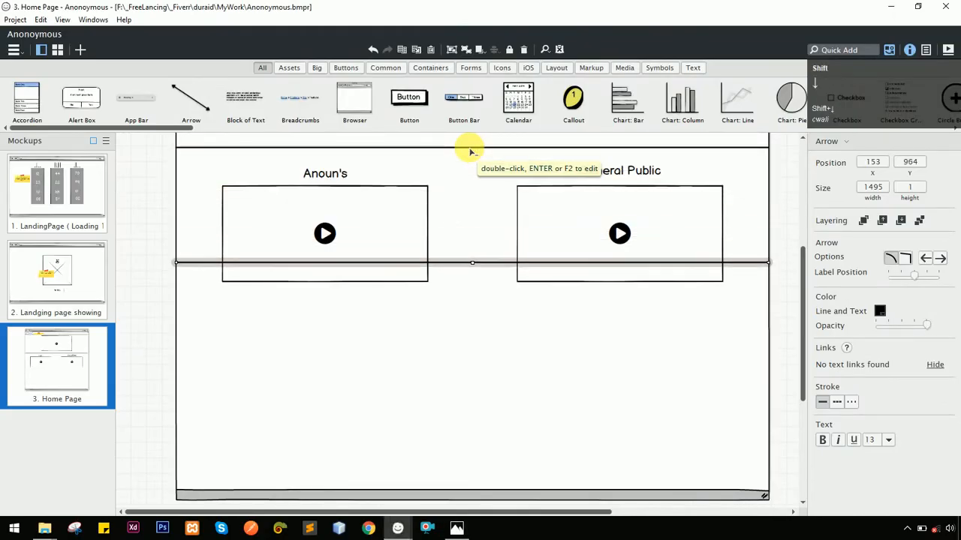
{"action": "key", "text": "shift+Down"}
{"action": "key", "text": "shift+Up"}
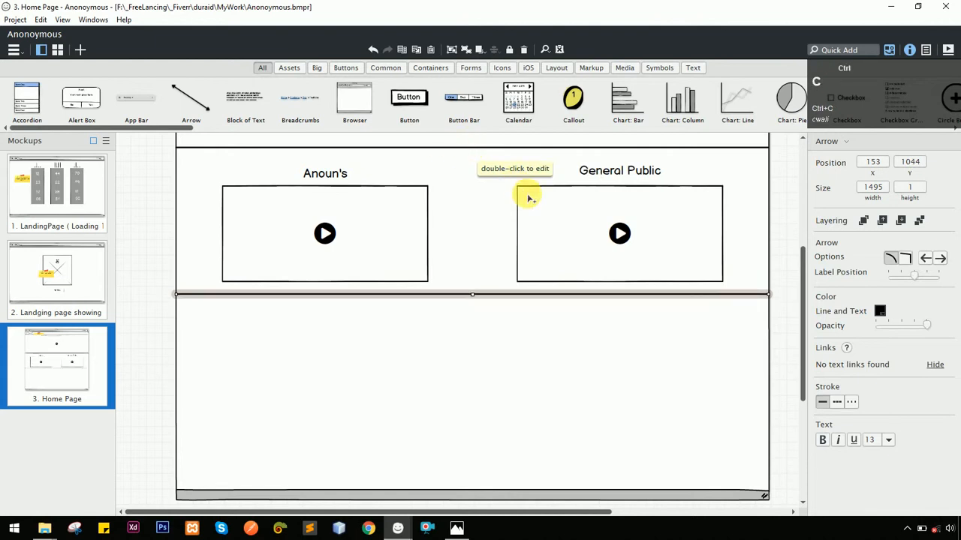
Turn another divider copy into a vertical line 836 high, running down from the upper divider, and center it horizontally in the browser frame
{"action": "key", "text": "ctrl+v"}
{"action": "left_click_drag", "start_coordinate": [600, 300], "coordinate": [543, 262]}
{"action": "left_click_drag", "start_coordinate": [718, 268], "coordinate": [475, 149]}
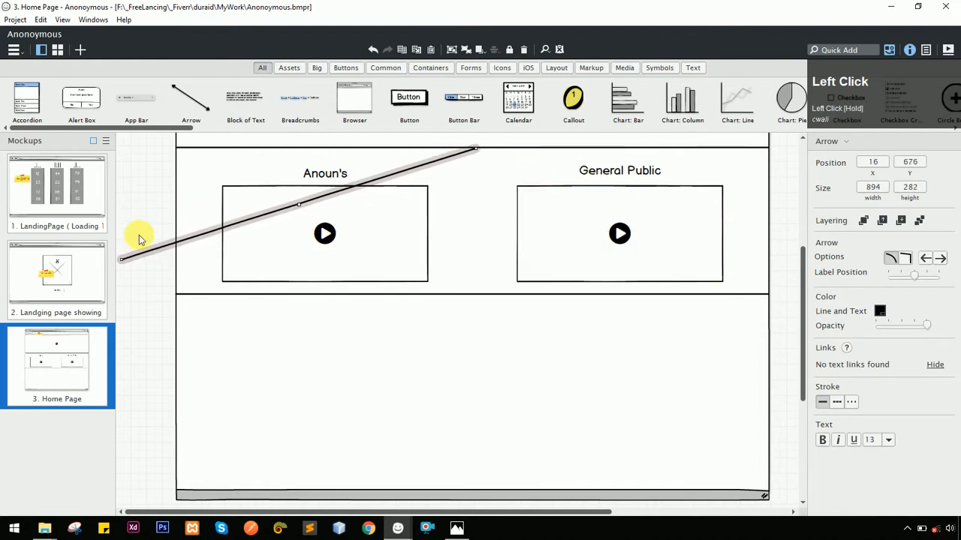
{"action": "left_click_drag", "start_coordinate": [129, 268], "coordinate": [509, 478]}
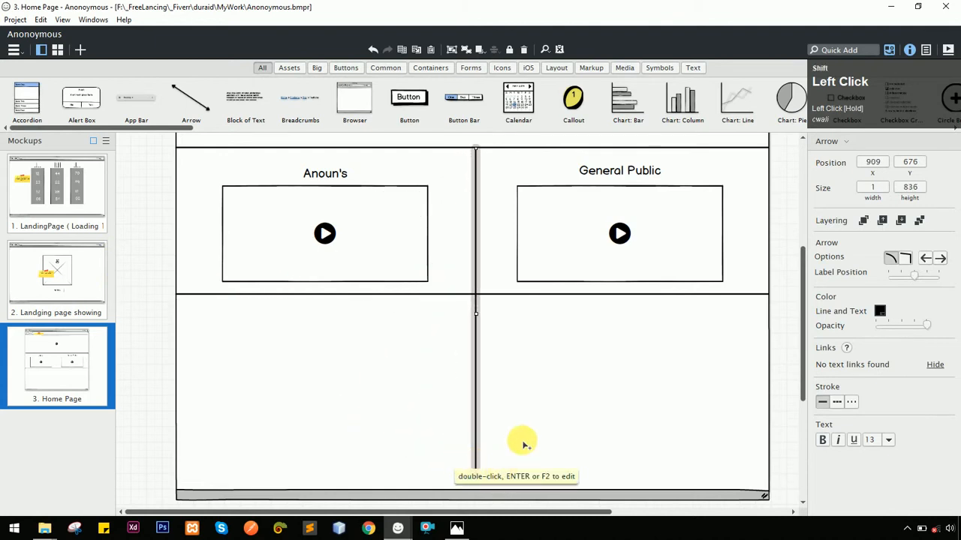
{"action": "left_click", "coordinate": [522, 441], "text": "shift"}
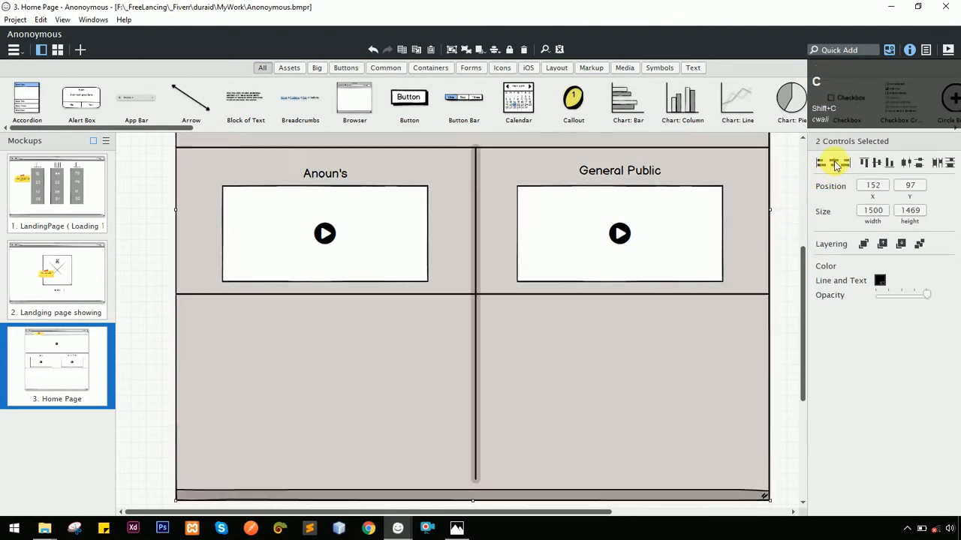
{"action": "left_click", "coordinate": [834, 164]}
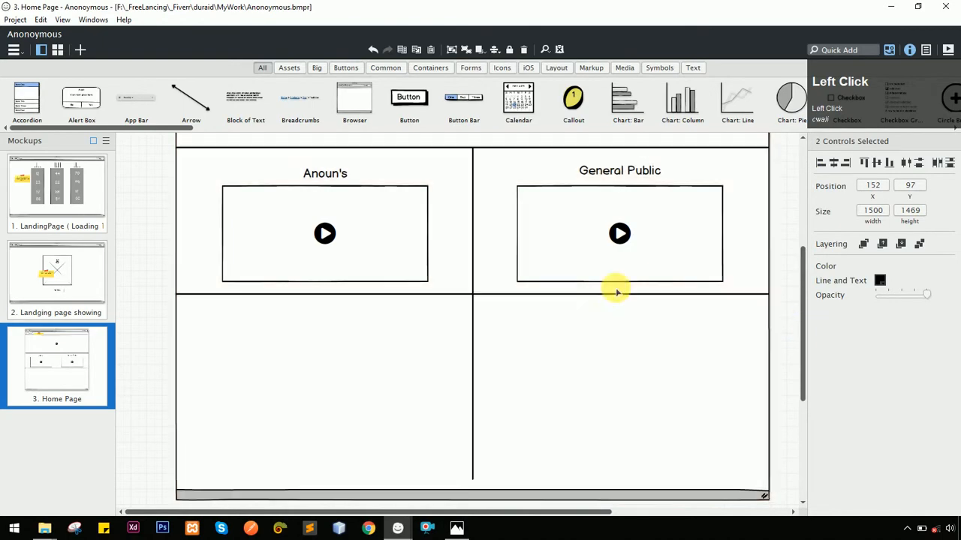
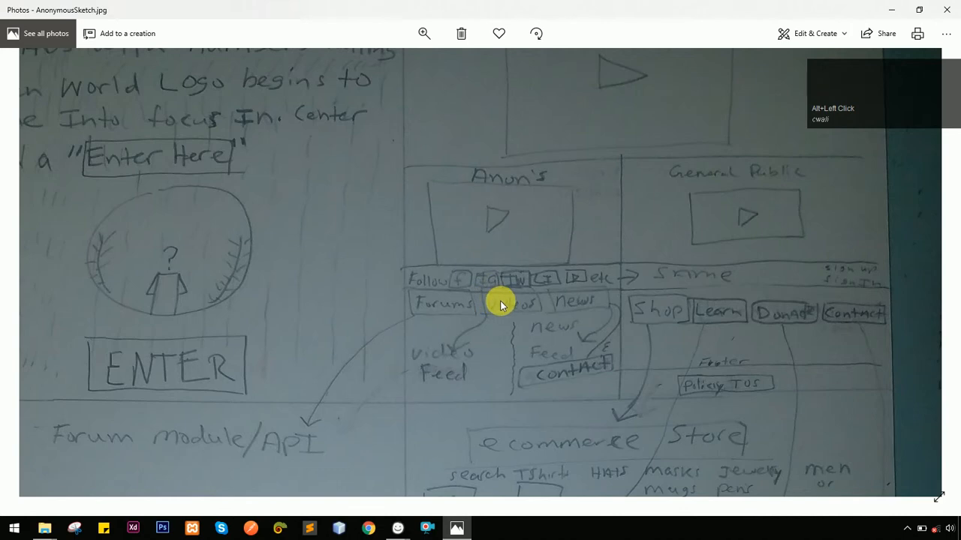
Change the second Follow icon to Google Plus Square, keeping it at 32 × 32 like the neighbouring icons
{"action": "key", "text": "alt+Tab"}
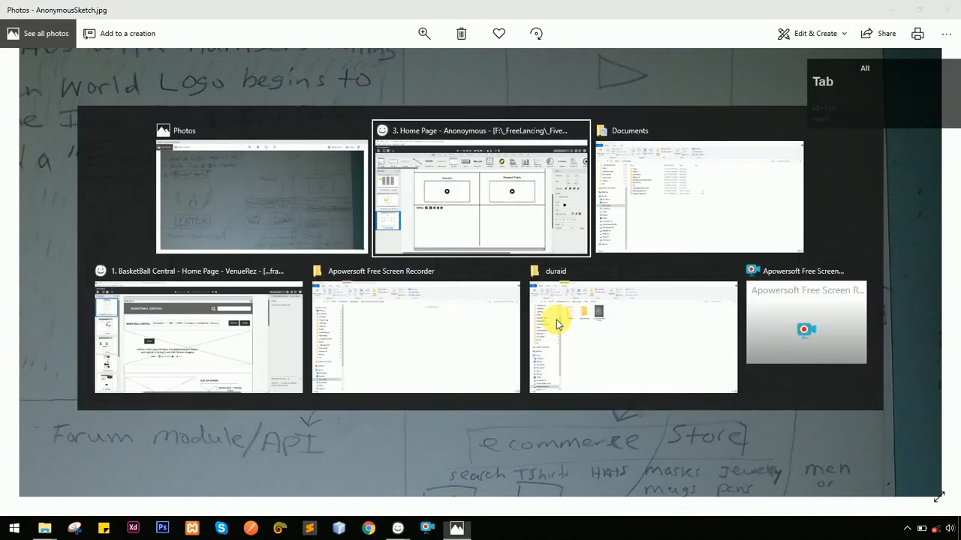
{"action": "left_click", "coordinate": [860, 337]}
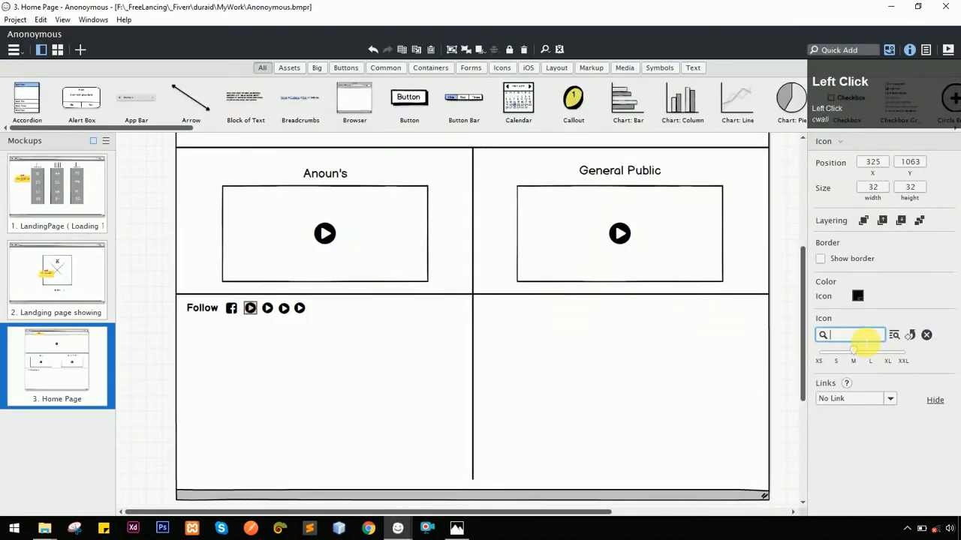
{"action": "type", "text": "goo"}
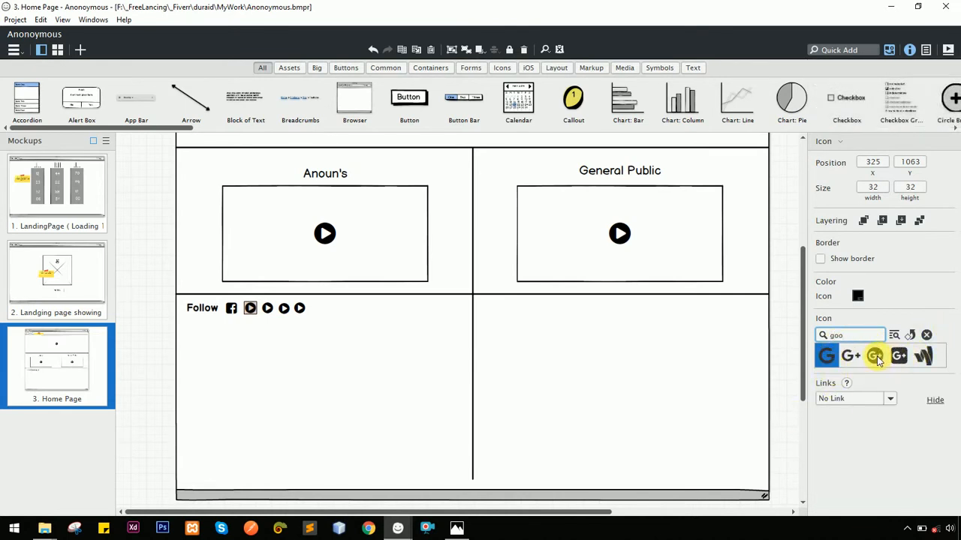
{"action": "left_click", "coordinate": [894, 359]}
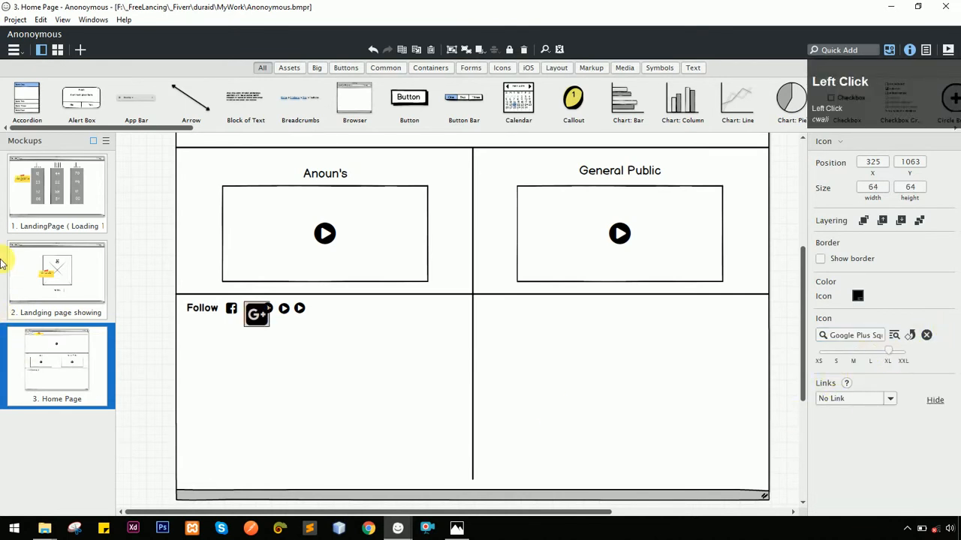
{"action": "key", "text": "ctrl+z"}
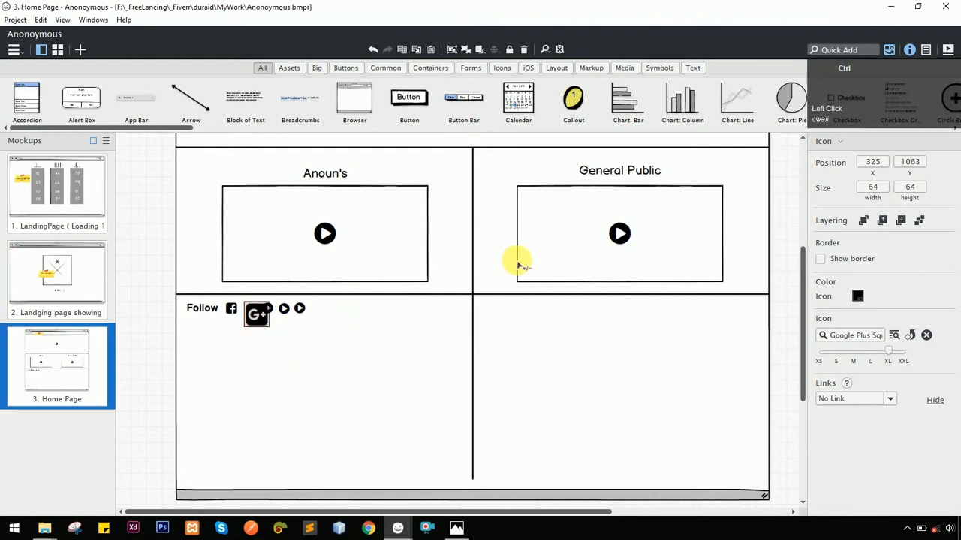
Change the third Follow icon to Twitter Square
{"action": "left_click", "coordinate": [266, 311]}
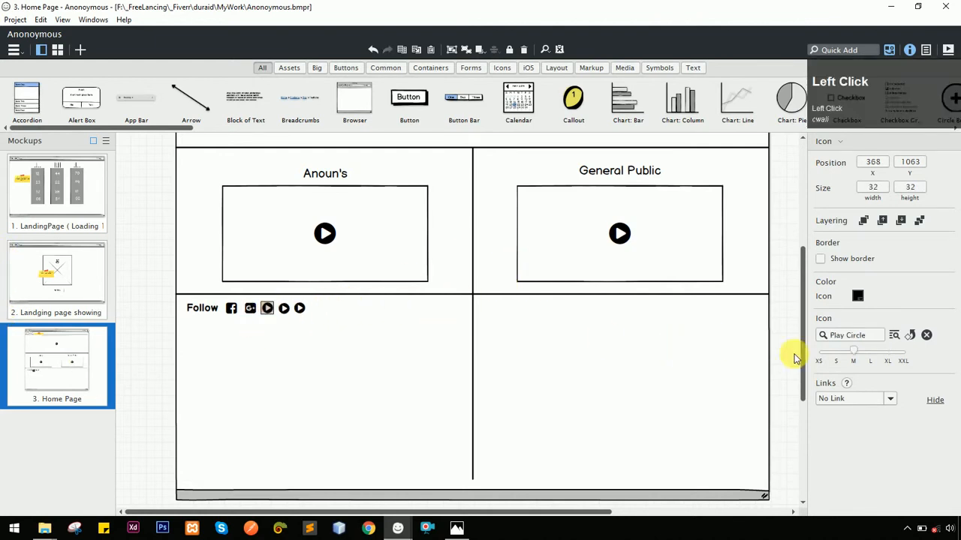
{"action": "left_click", "coordinate": [863, 335]}
{"action": "type", "text": "tw"}
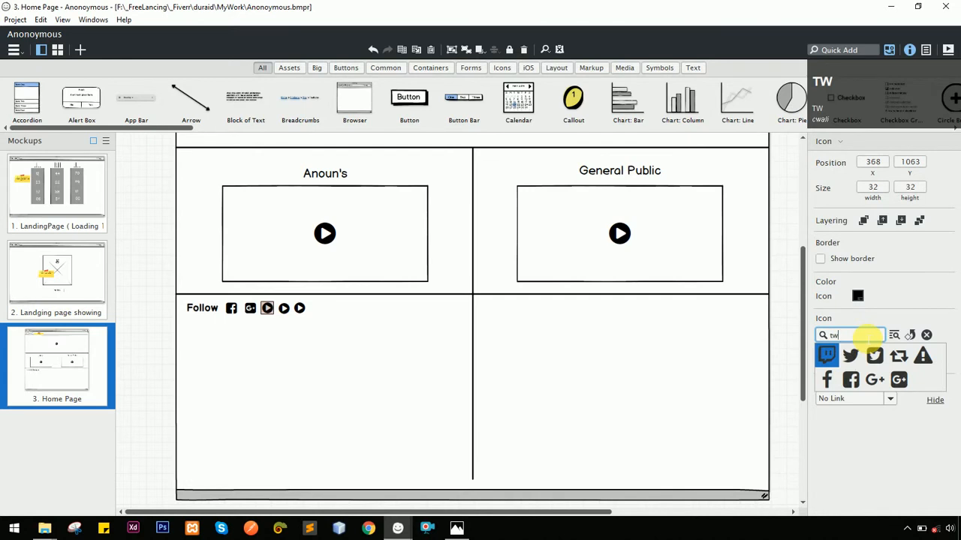
{"action": "key", "text": "Right"}
{"action": "key", "text": "Right"}
{"action": "key", "text": "Return"}
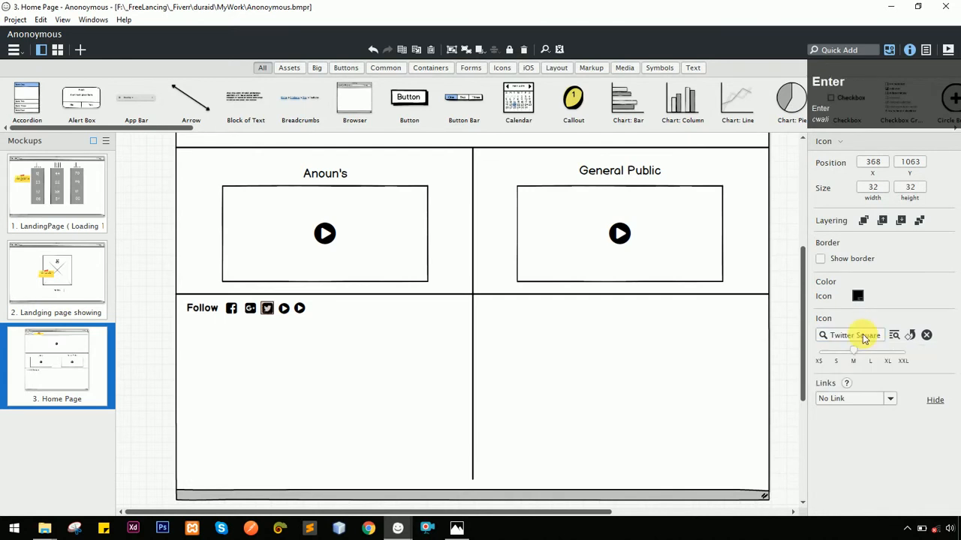
Change the last Follow icon to LinkedIn Square and compare the icon row with the sketch
{"action": "left_click", "coordinate": [299, 310]}
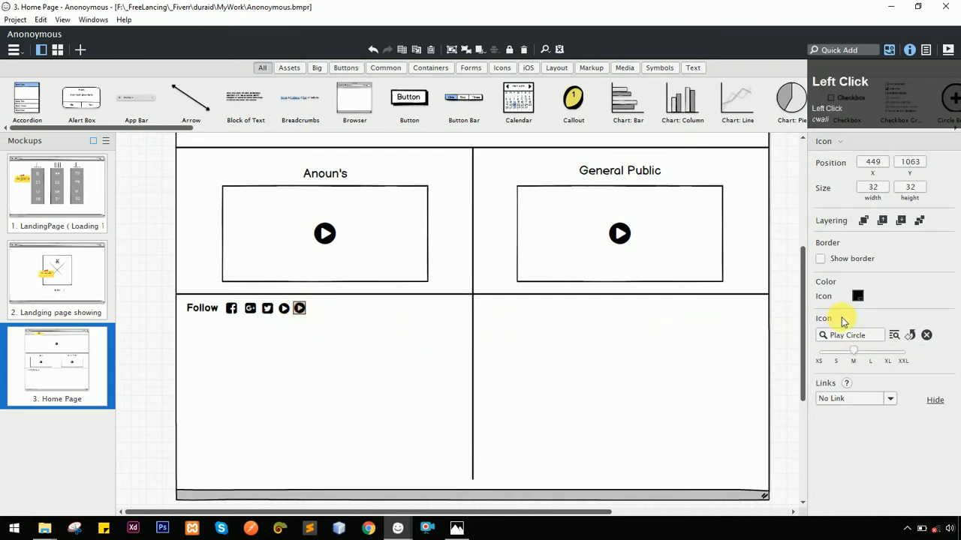
{"action": "left_click", "coordinate": [863, 335]}
{"action": "type", "text": "link"}
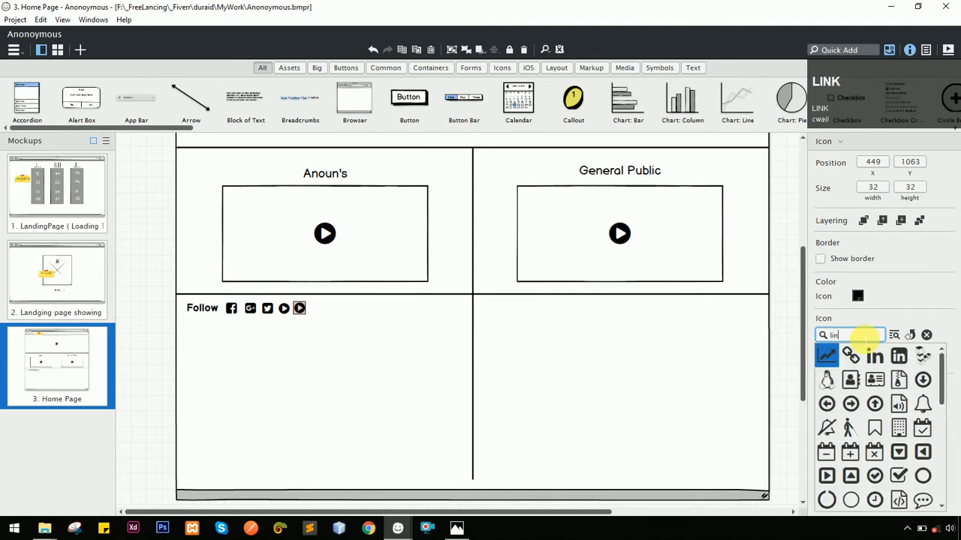
{"action": "key", "text": "Right"}
{"action": "key", "text": "Right"}
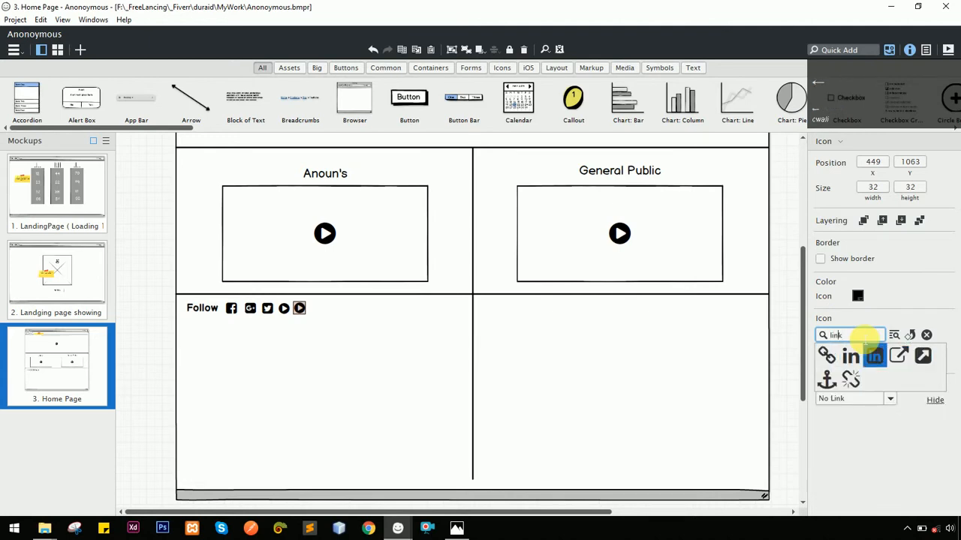
{"action": "key", "text": "alt+Tab"}
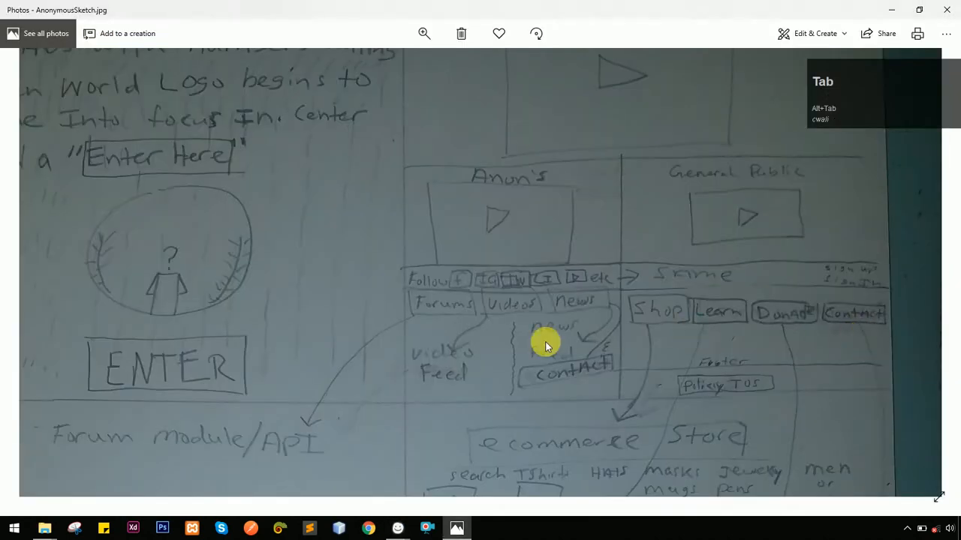
{"action": "left_click", "coordinate": [546, 287]}
{"action": "key", "text": "alt+Tab"}
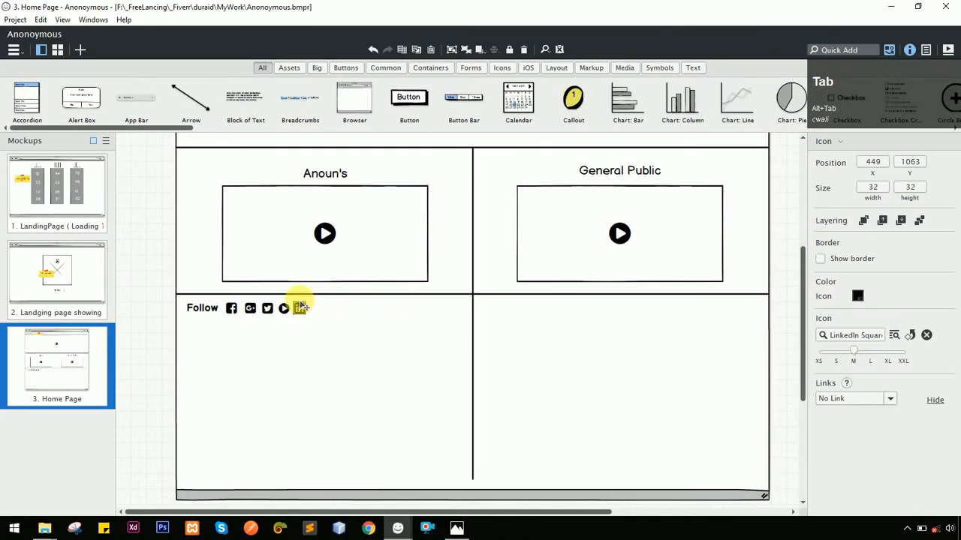
{"action": "key", "text": "alt+Tab"}
{"action": "key", "text": "alt+Tab"}
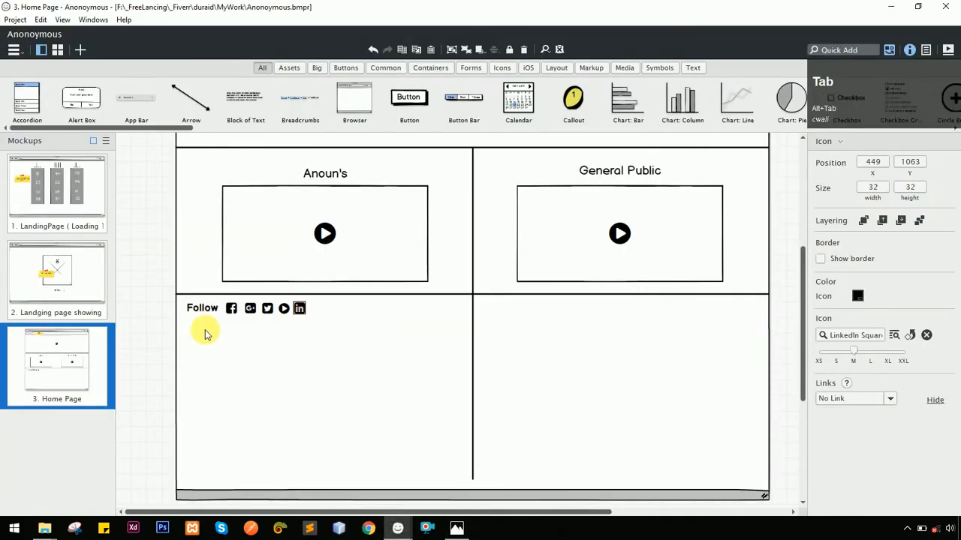
Copy the Follow label with its five social icons into the General Public column, at X 919, Y 1061
{"action": "left_click", "coordinate": [160, 301]}
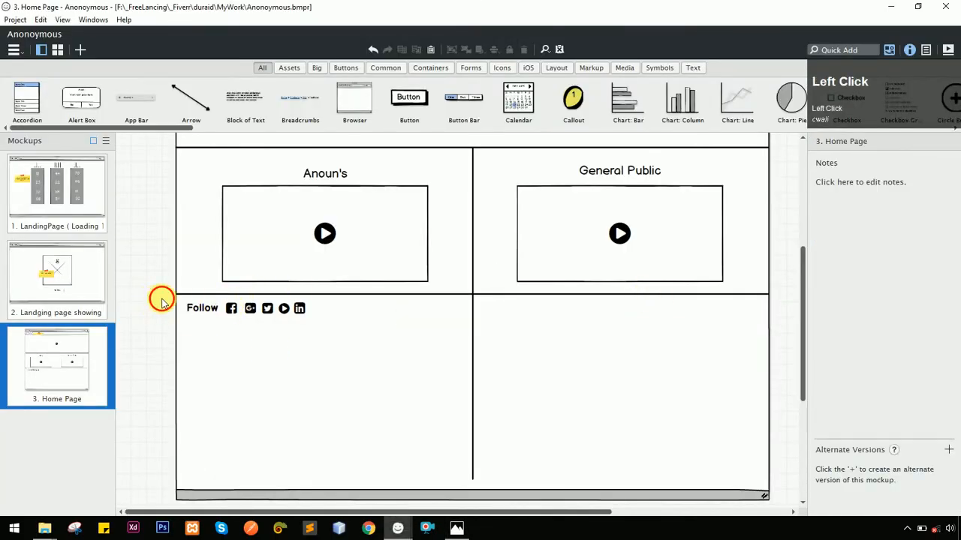
{"action": "left_click_drag", "start_coordinate": [160, 296], "coordinate": [338, 347]}
{"action": "left_click_drag", "start_coordinate": [285, 307], "coordinate": [584, 312]}
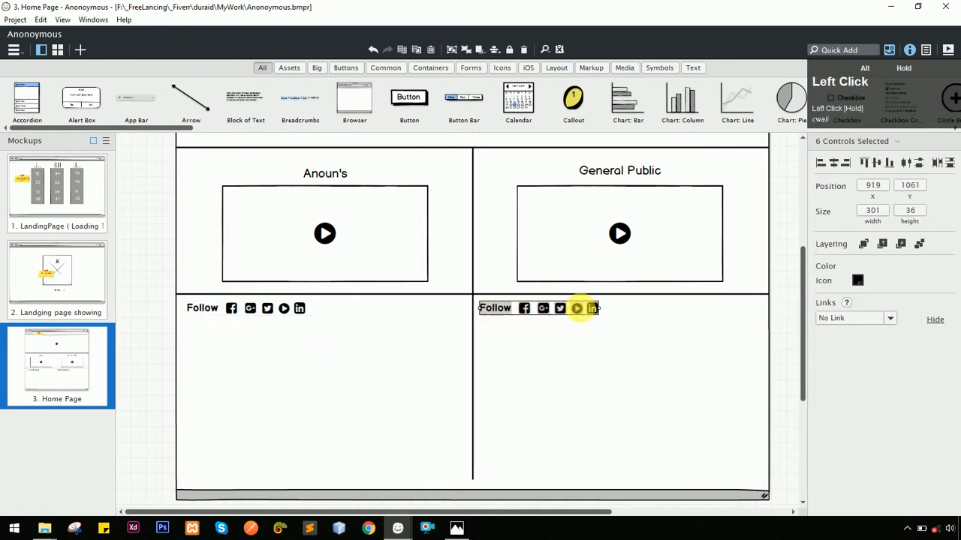
Check the sketch, then copy the landing page's ENTER button into the Home Page, sized 119 × 36 at X 1492, Y 1053
{"action": "key", "text": "alt+Tab"}
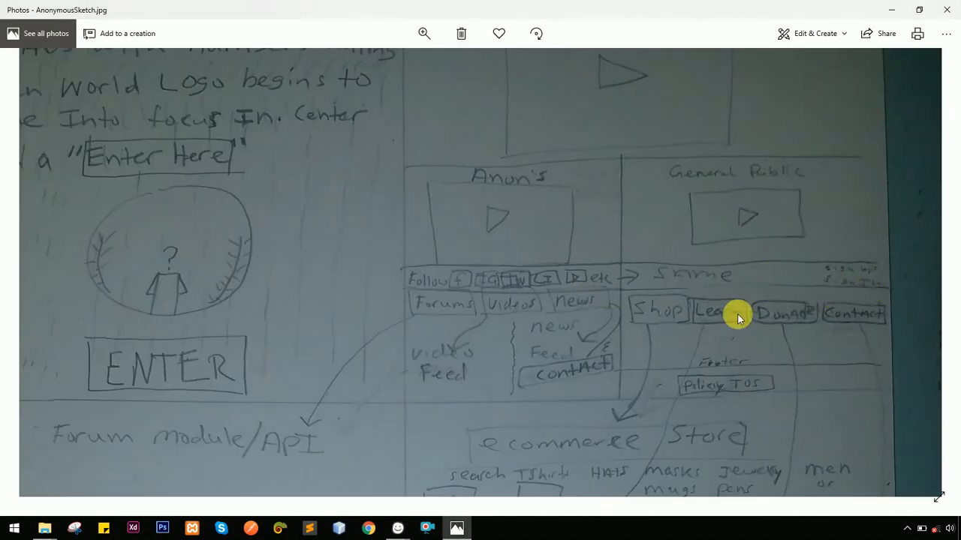
{"action": "key", "text": "alt+Tab"}
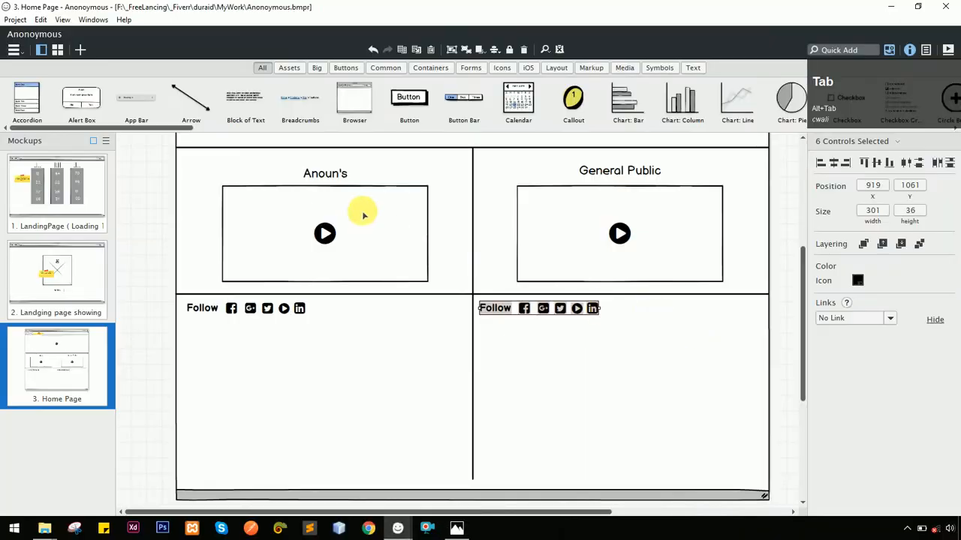
{"action": "left_click", "coordinate": [69, 299]}
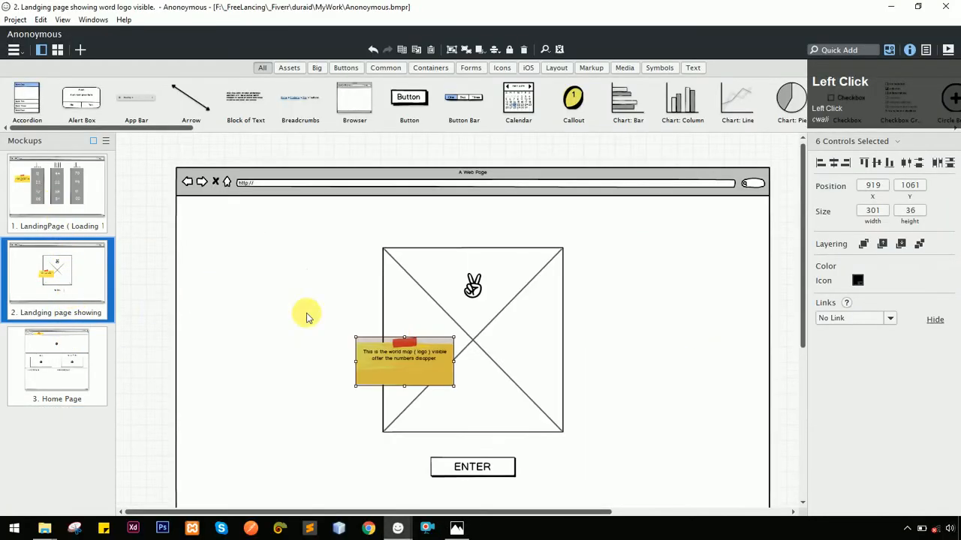
{"action": "scroll", "coordinate": [466, 480], "scroll_direction": "down", "scroll_amount": 1}
{"action": "left_click", "coordinate": [477, 461]}
{"action": "key", "text": "ctrl+c"}
{"action": "left_click", "coordinate": [75, 365]}
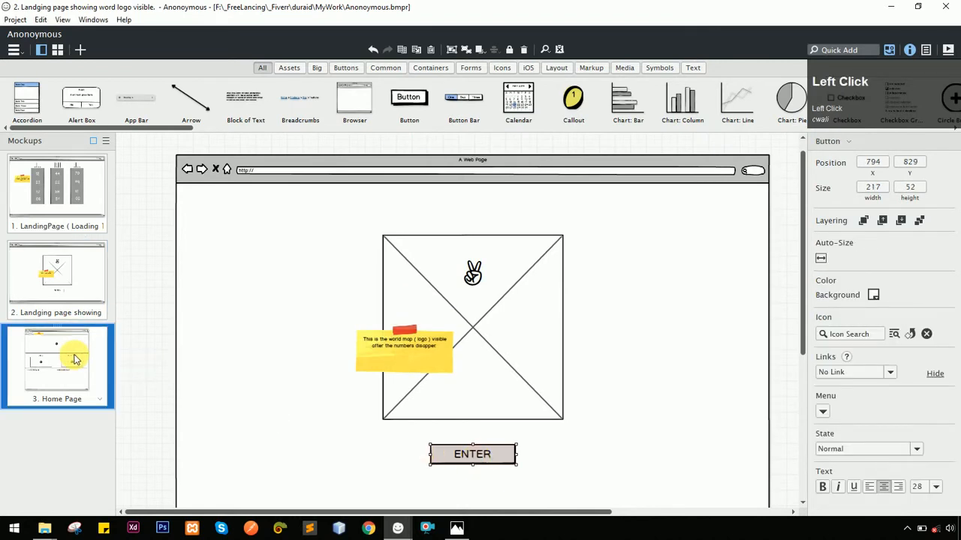
{"action": "key", "text": "ctrl+v"}
{"action": "left_click_drag", "start_coordinate": [513, 225], "coordinate": [699, 317]}
{"action": "left_click_drag", "start_coordinate": [688, 313], "coordinate": [745, 308]}
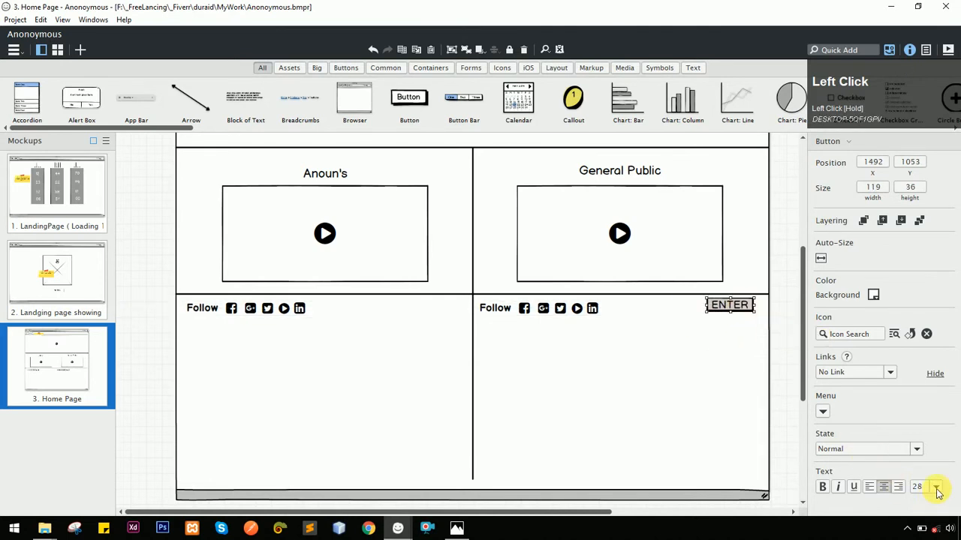
Set the copied button's text size to 18 and its label to "Sign up"
{"action": "left_click", "coordinate": [936, 486]}
{"action": "left_click", "coordinate": [929, 415]}
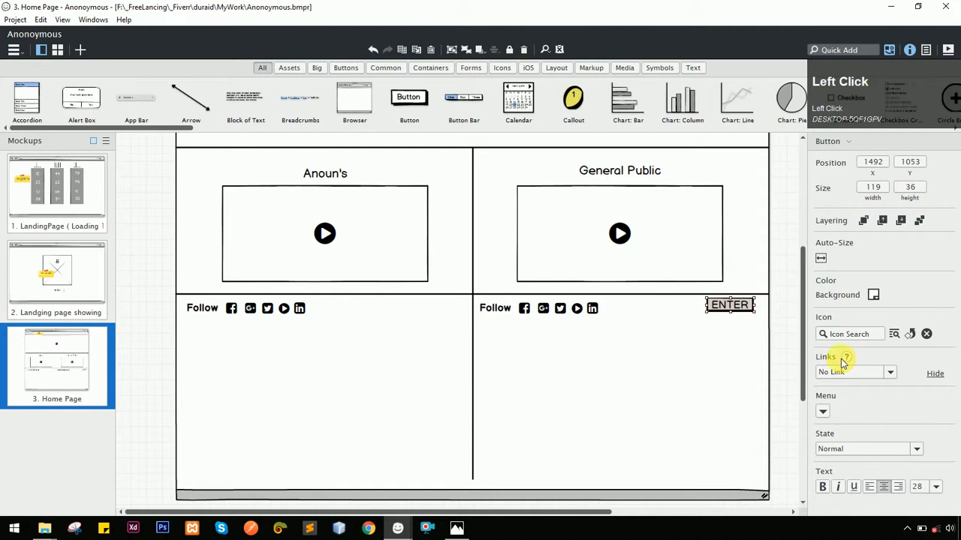
{"action": "left_click", "coordinate": [936, 486]}
{"action": "left_click", "coordinate": [922, 379]}
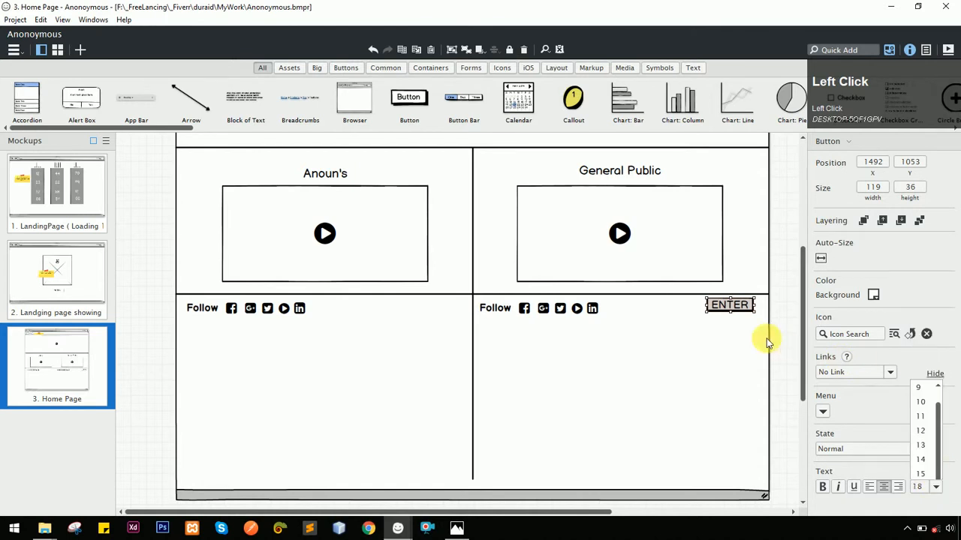
{"action": "double_click", "coordinate": [743, 307]}
{"action": "type", "text": "Sign up"}
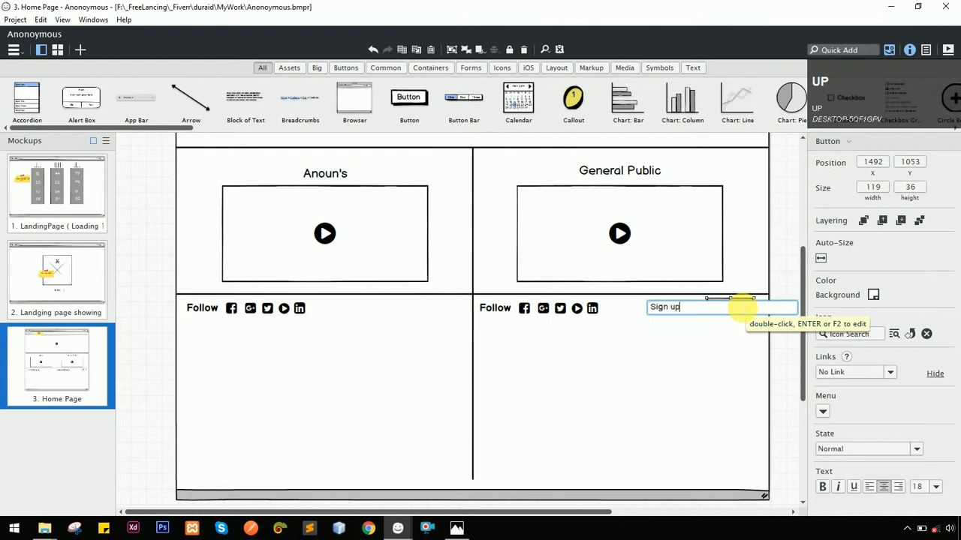
{"action": "key", "text": "Return"}
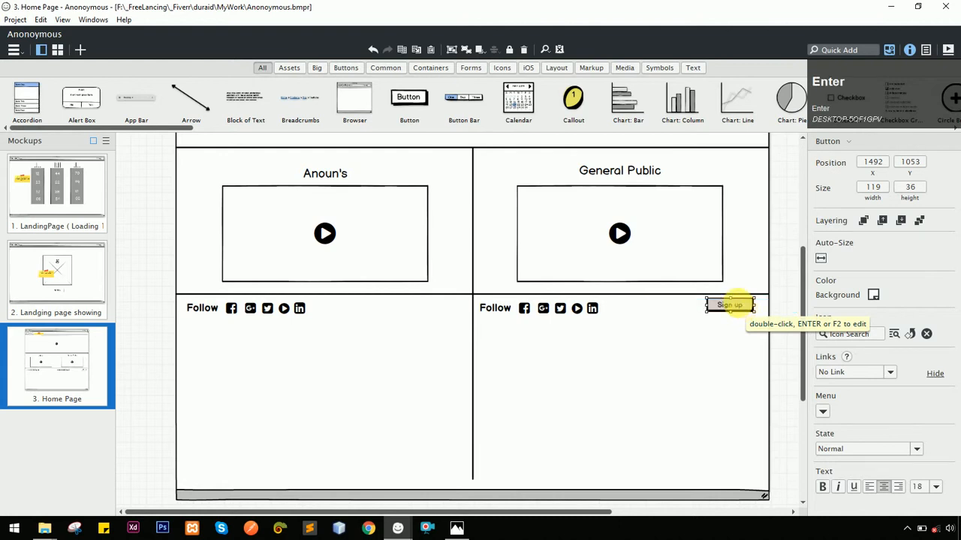
Duplicate the "Sign up" button to X 1364, Y 1053 and label the copy "Sign In"
{"action": "left_click_drag", "start_coordinate": [737, 304], "coordinate": [693, 307]}
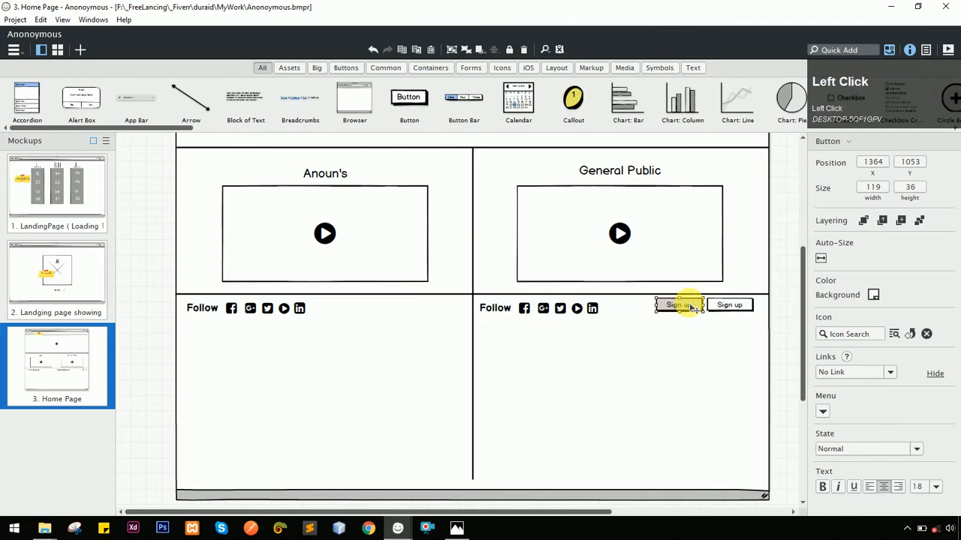
{"action": "double_click", "coordinate": [691, 308]}
{"action": "left_click", "coordinate": [691, 308]}
{"action": "key", "text": "BackSpace"}
{"action": "key", "text": "BackSpace"}
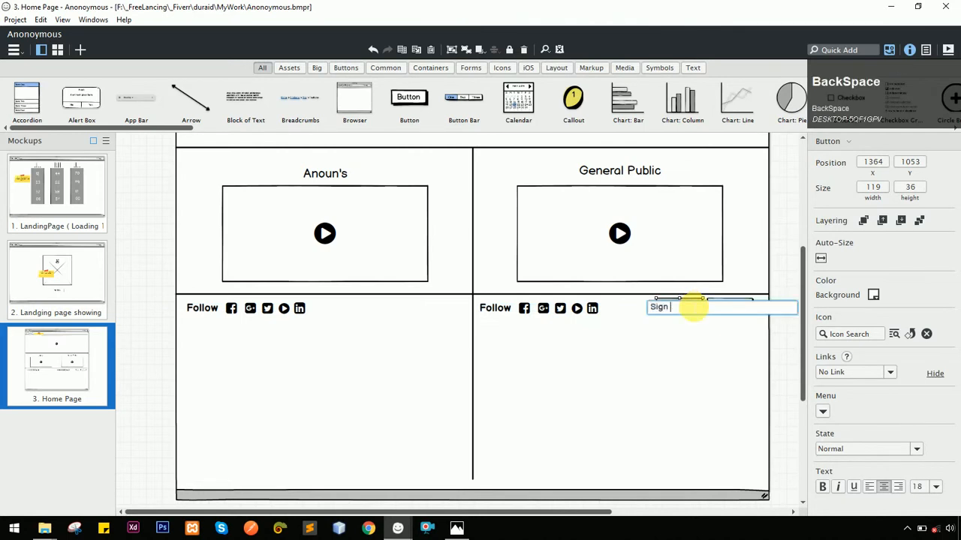
{"action": "type", "text": "In"}
{"action": "key", "text": "Return"}
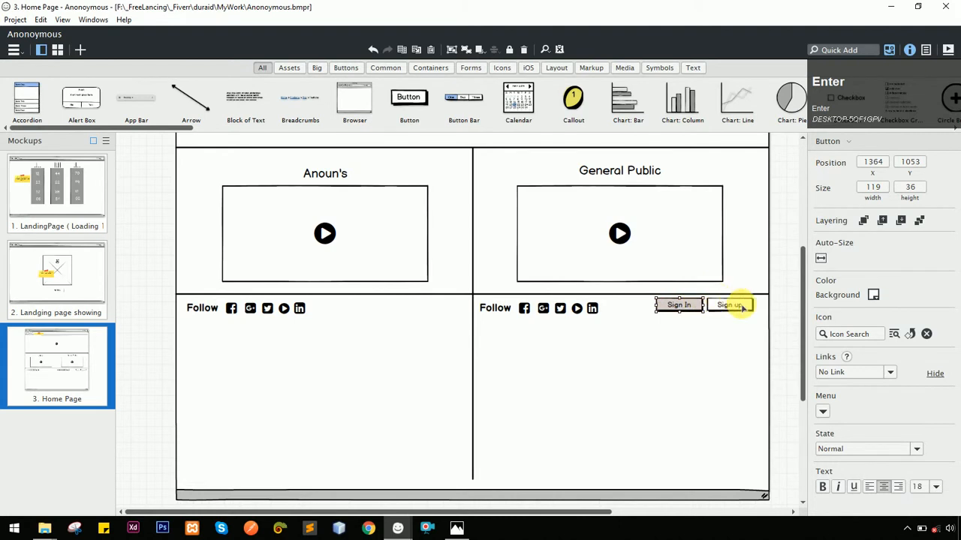
Capitalize the original sign-up button's label to read "Sign Up"
{"action": "left_click", "coordinate": [747, 308]}
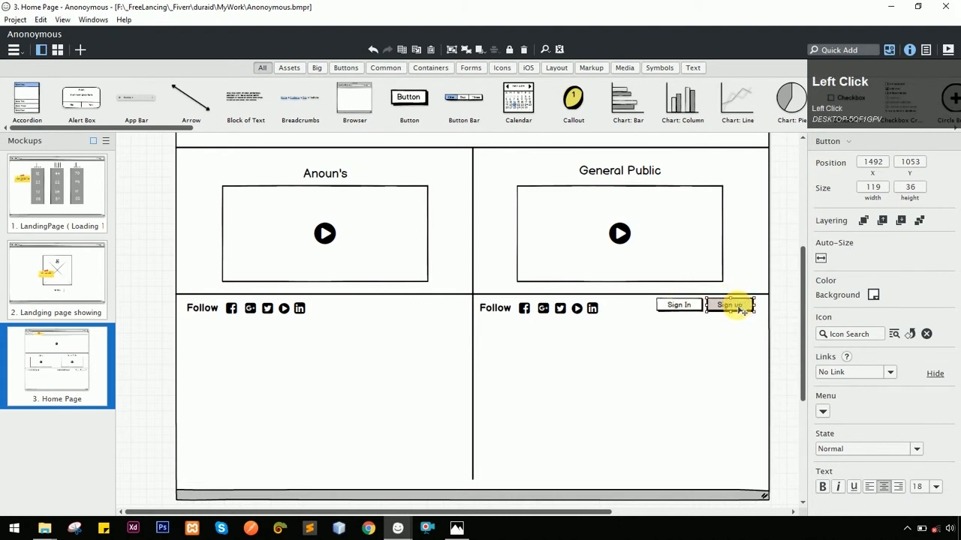
{"action": "double_click", "coordinate": [741, 310]}
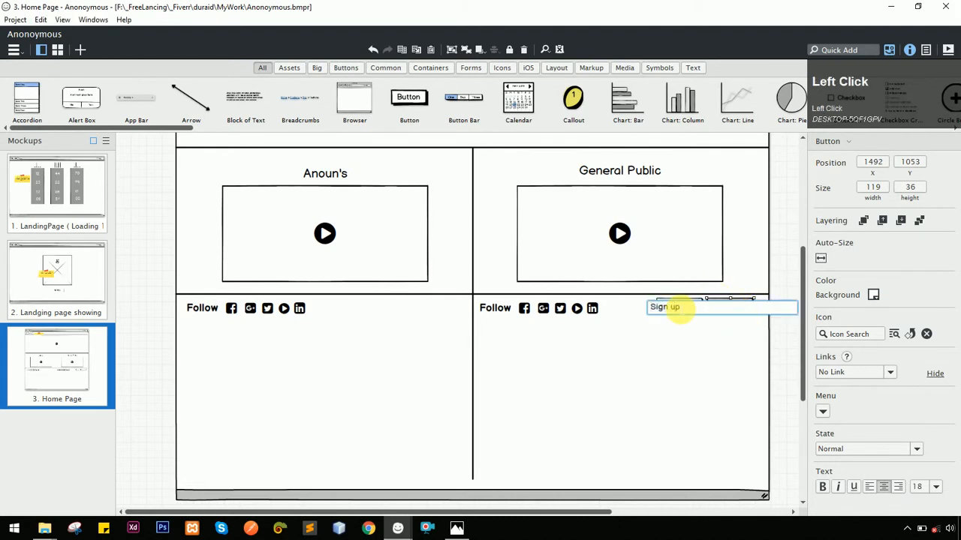
{"action": "key", "text": "BackSpace"}
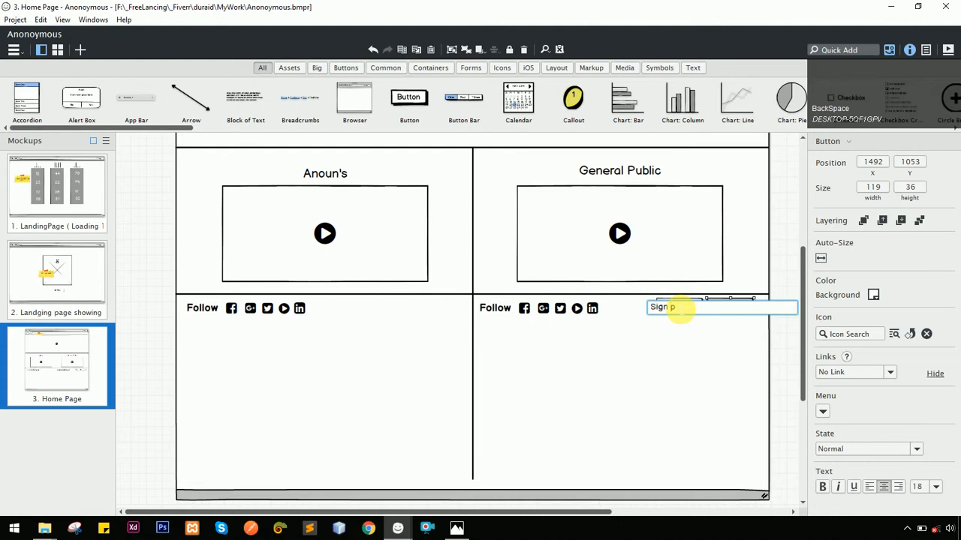
{"action": "key", "text": "Return"}
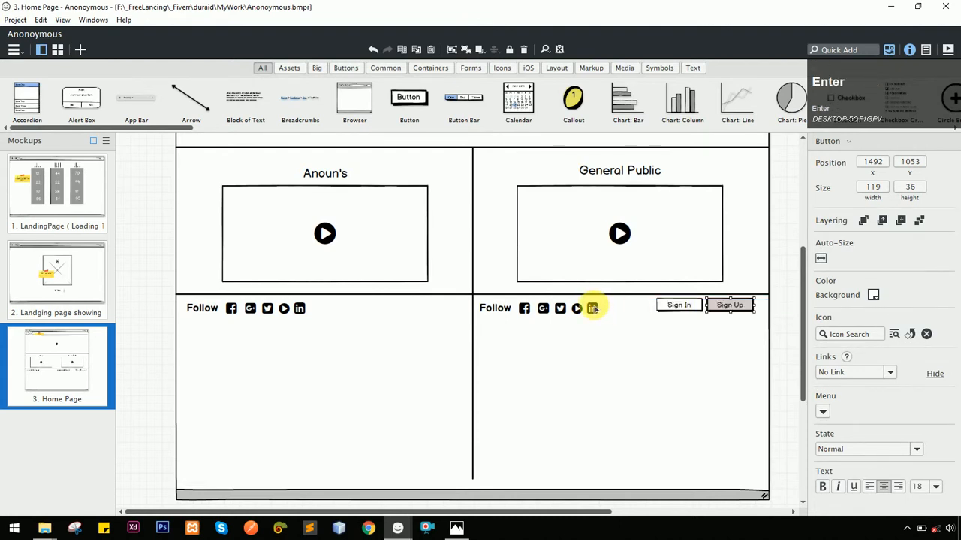
Copy the horizontal divider above the Follow rows and place the copy below them, at X 153, Y 1134
{"action": "left_click", "coordinate": [576, 296]}
{"action": "key", "text": "ctrl+v"}
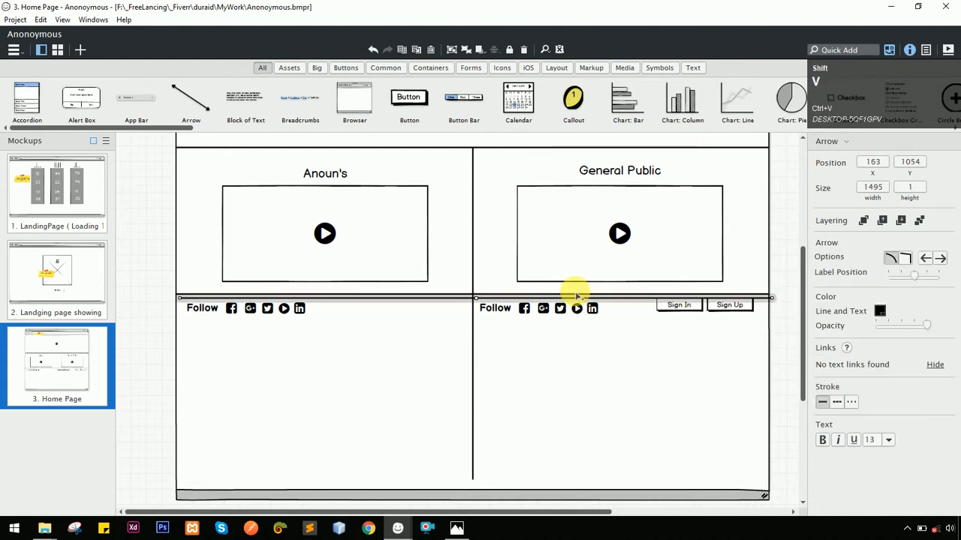
{"action": "key", "text": "shift+Page_Up"}
{"action": "key", "text": "shift+Page_Down"}
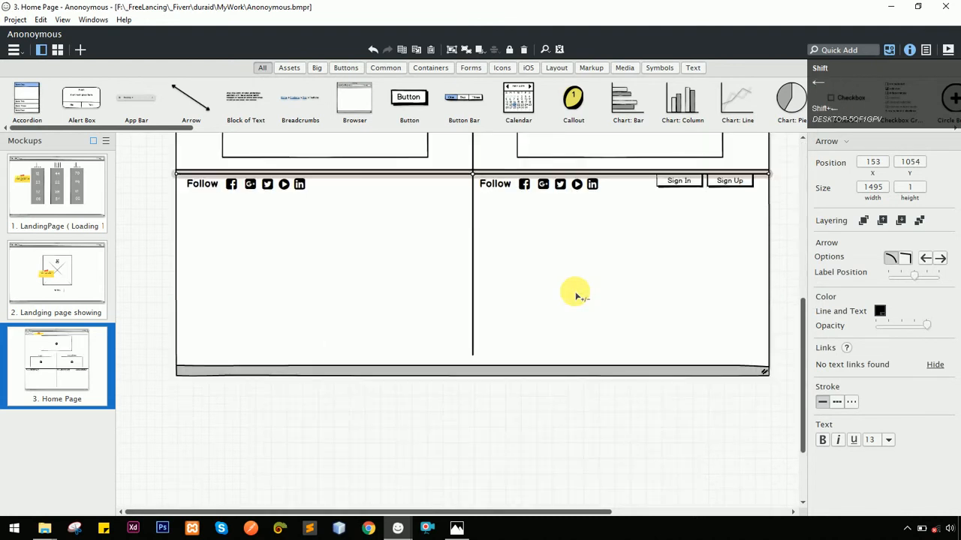
{"action": "key", "text": "shift+Down"}
{"action": "key", "text": "shift+Down"}
{"action": "key", "text": "shift+Down"}
{"action": "key", "text": "shift+Down"}
{"action": "key", "text": "shift+Down"}
{"action": "key", "text": "shift+Down"}
{"action": "key", "text": "shift+Down"}
{"action": "key", "text": "shift+Down"}
{"action": "key", "text": "shift+Down"}
{"action": "key", "text": "shift+Down"}
{"action": "key", "text": "shift+Up"}
{"action": "key", "text": "shift+Up"}
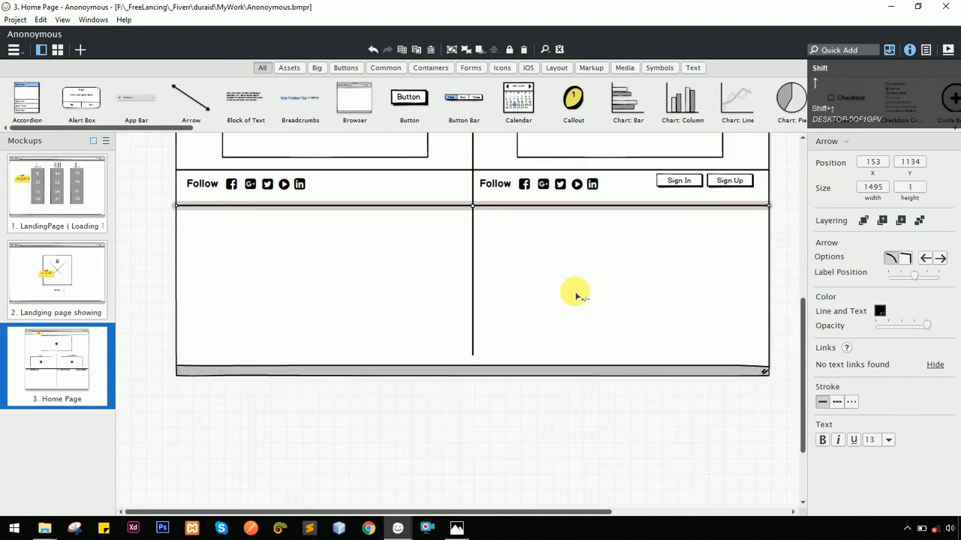
Raise the divider below the Follow rows to Y 1114 and lower the Sign In and Sign Up buttons together to Y 1061
{"action": "key", "text": "shift+Up"}
{"action": "key", "text": "shift+Up"}
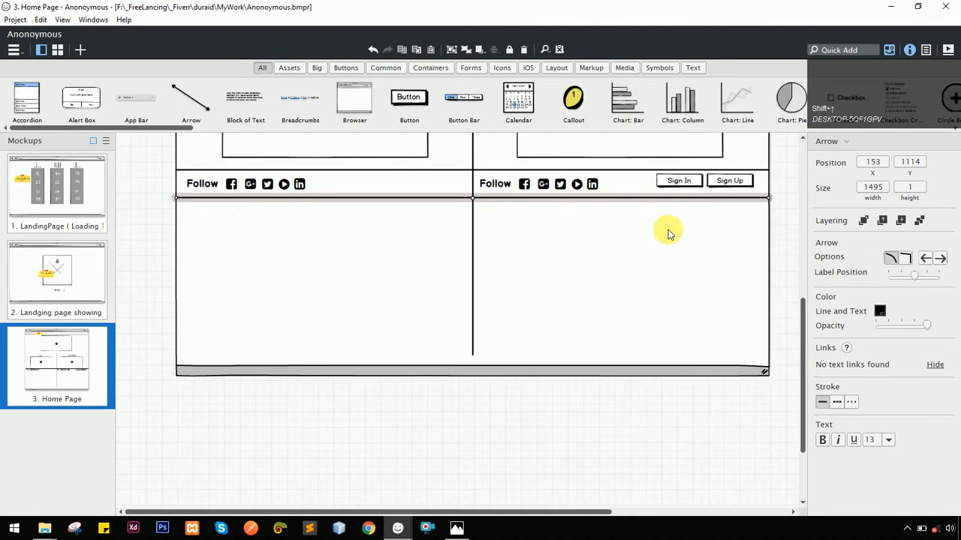
{"action": "left_click", "coordinate": [676, 181]}
{"action": "left_click", "coordinate": [731, 186], "text": "shift"}
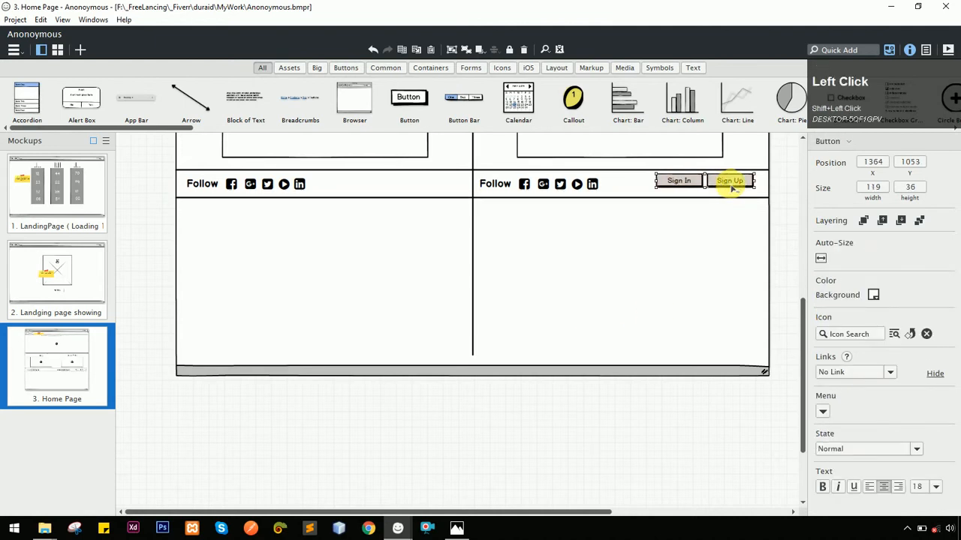
{"action": "key", "text": "Down"}
{"action": "key", "text": "Down"}
{"action": "key", "text": "Down"}
{"action": "key", "text": "Down"}
{"action": "key", "text": "Down"}
{"action": "key", "text": "Down"}
{"action": "key", "text": "Down"}
{"action": "key", "text": "Down"}
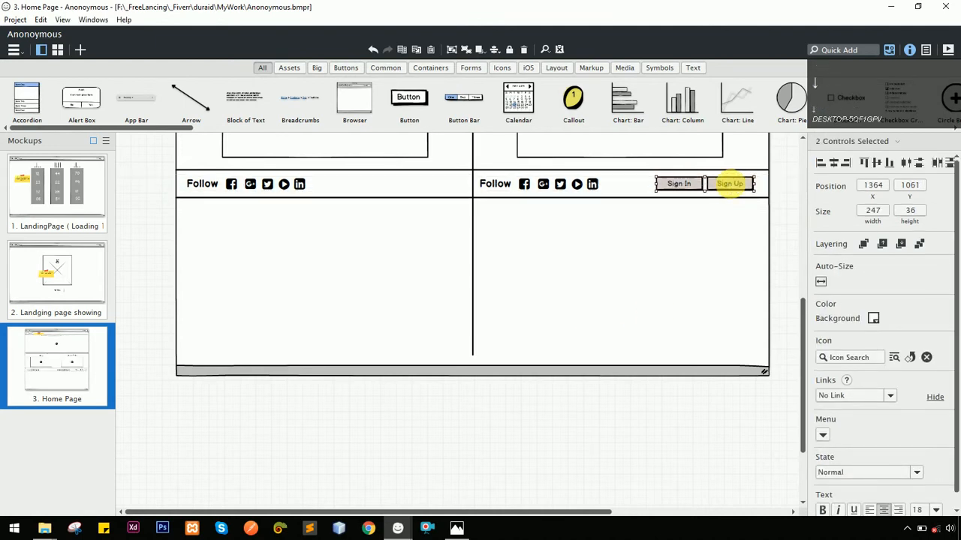
Consult the sketch and place a copy of the Sign In button below the left Follow row at X 178, Y 1131
{"action": "key", "text": "alt+Tab"}
{"action": "left_click", "coordinate": [537, 212], "text": "alt"}
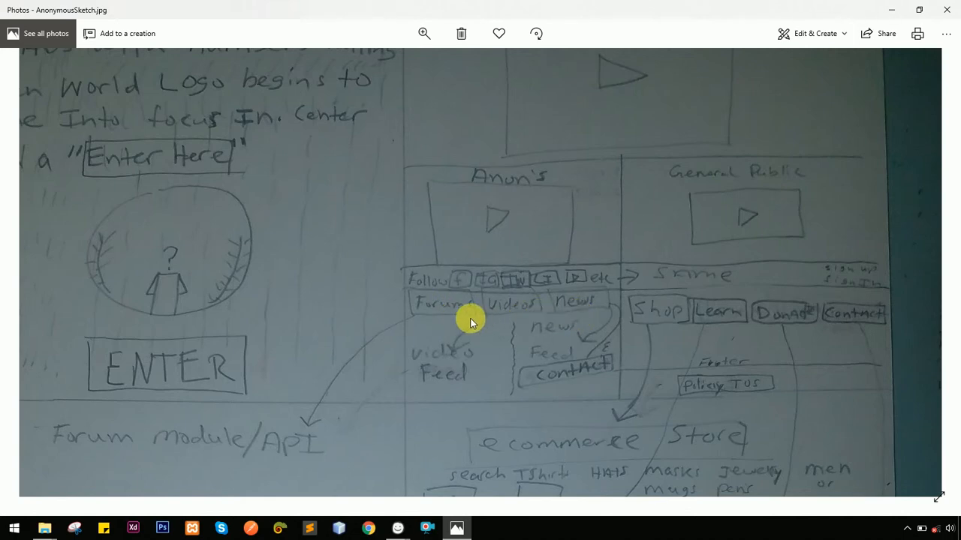
{"action": "key", "text": "alt+Tab"}
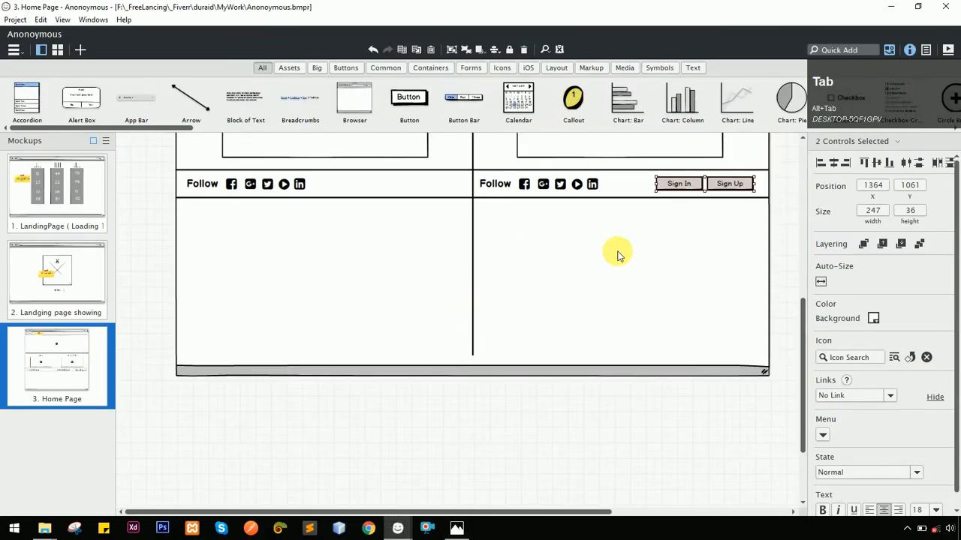
{"action": "left_click", "coordinate": [679, 184]}
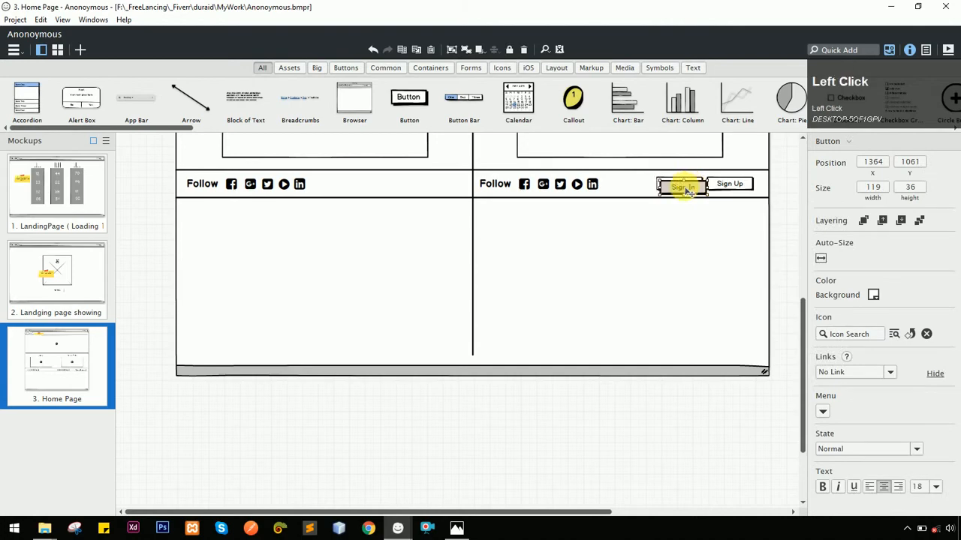
{"action": "mouse_move", "coordinate": [680, 187]}
{"action": "left_mouse_down"}
{"action": "mouse_move", "coordinate": [322, 221]}
{"action": "mouse_move", "coordinate": [221, 215]}
{"action": "left_mouse_up"}
{"action": "key", "text": "alt+Tab"}
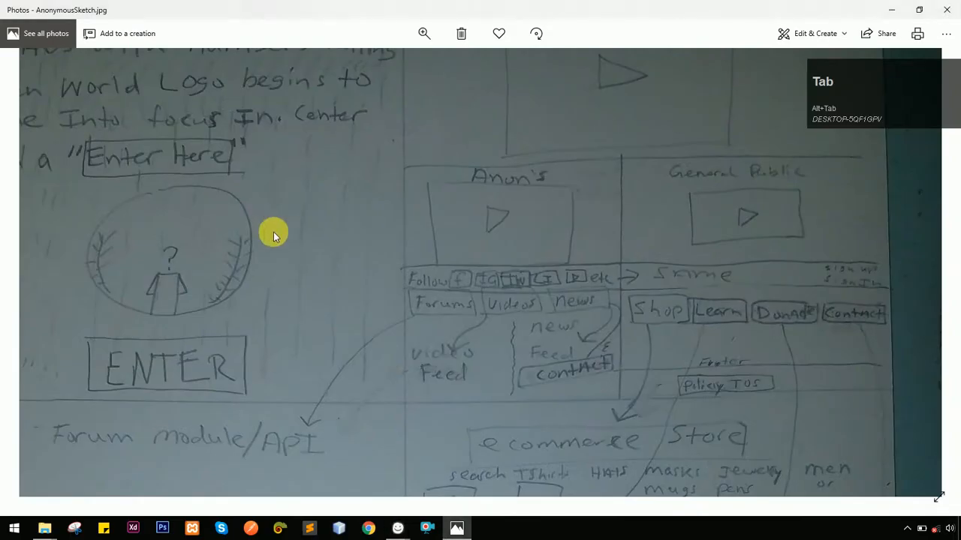
{"action": "key", "text": "alt+Tab"}
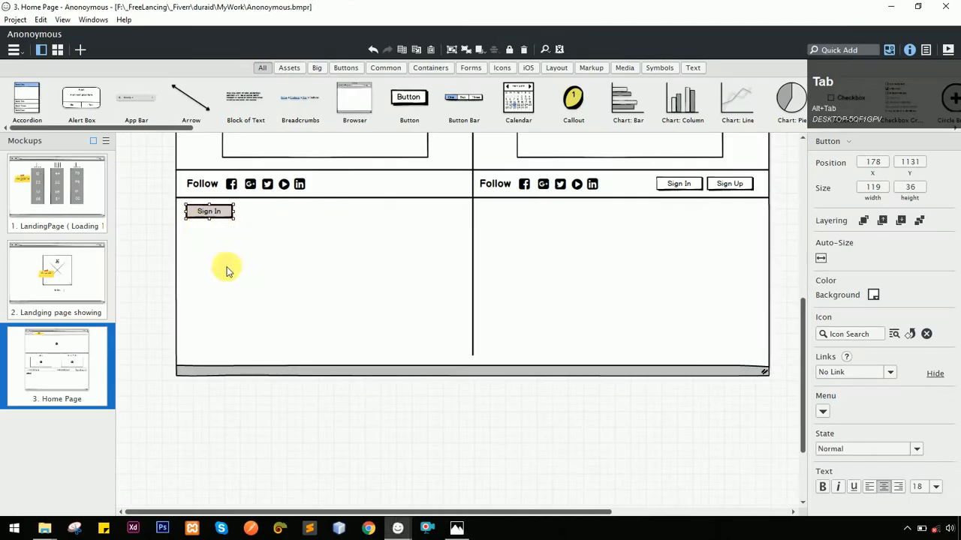
Enlarge the copied button to 148 × 58 and label it "Forums", checking the wording against the sketch
{"action": "left_click_drag", "start_coordinate": [237, 217], "coordinate": [246, 227]}
{"action": "double_click", "coordinate": [223, 223]}
{"action": "type", "text": "Fo"}
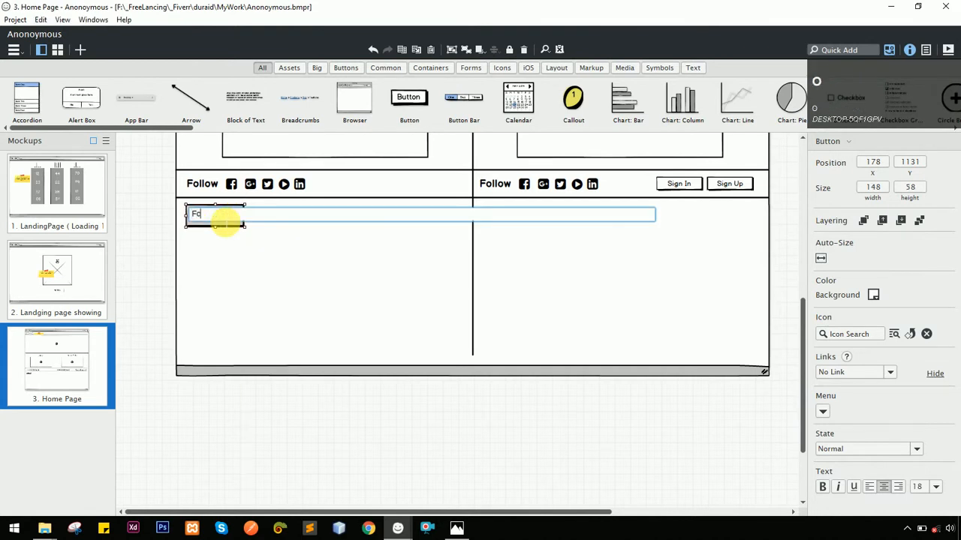
{"action": "type", "text": "rums"}
{"action": "key", "text": "alt+Tab"}
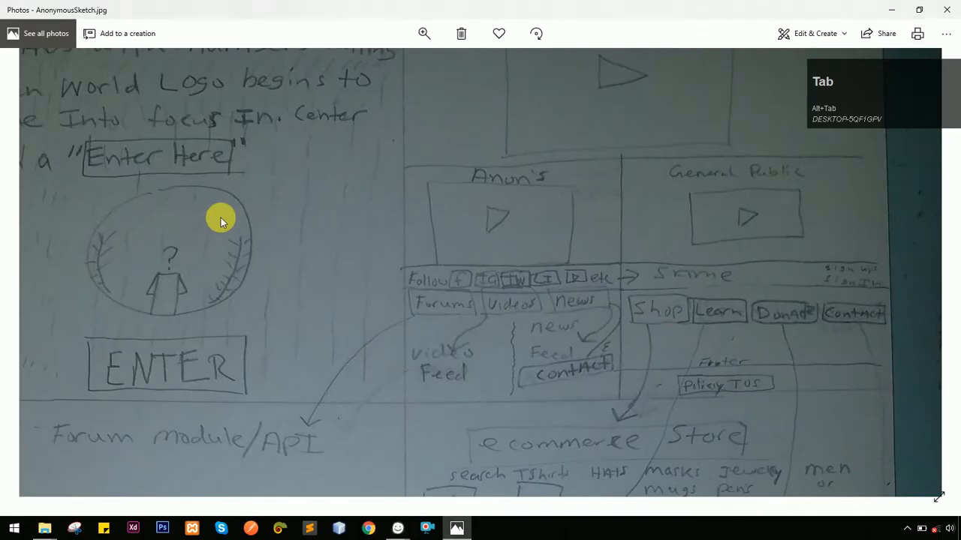
{"action": "key", "text": "alt+Tab"}
{"action": "left_click", "coordinate": [234, 221]}
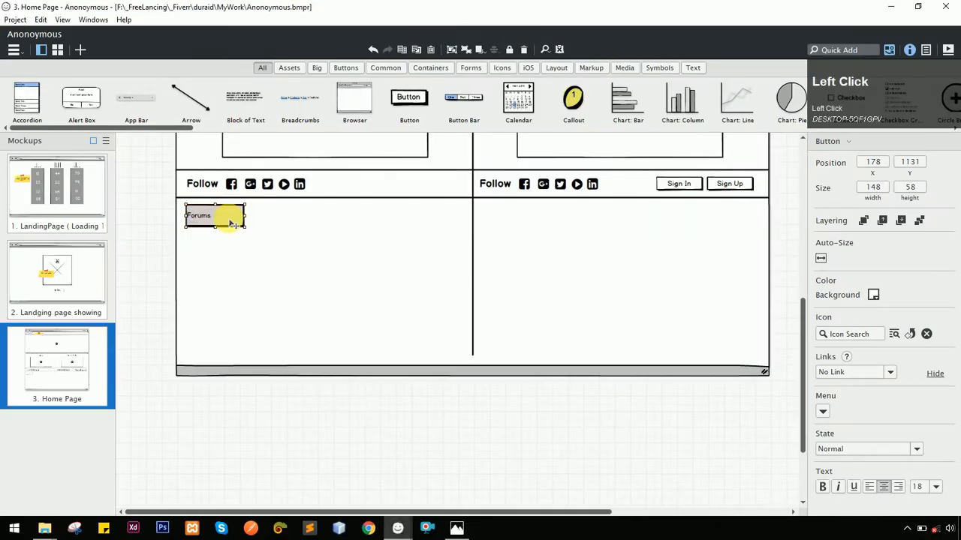
Try center, right and left text alignment on the Forums button, and delete the button
{"action": "scroll", "coordinate": [863, 450], "scroll_direction": "down", "scroll_amount": 1}
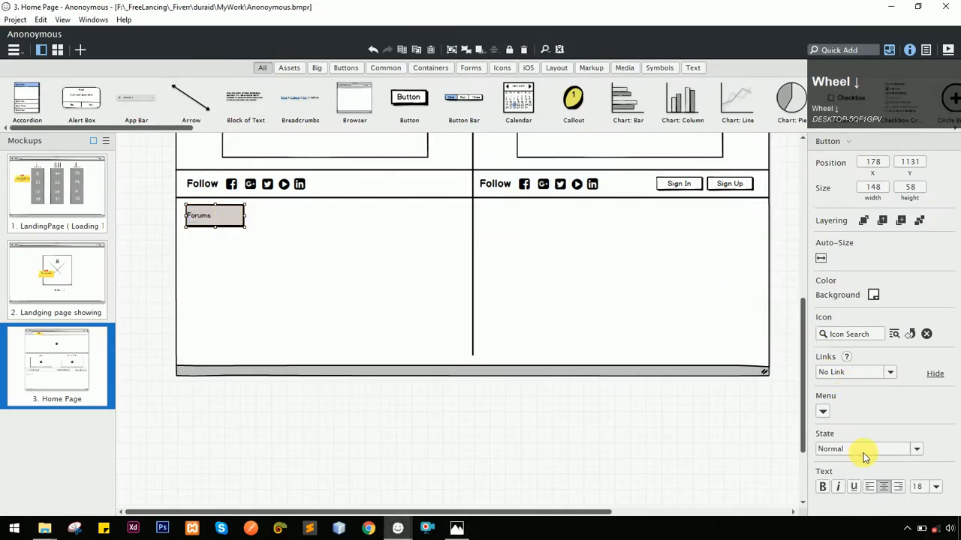
{"action": "left_click", "coordinate": [885, 488]}
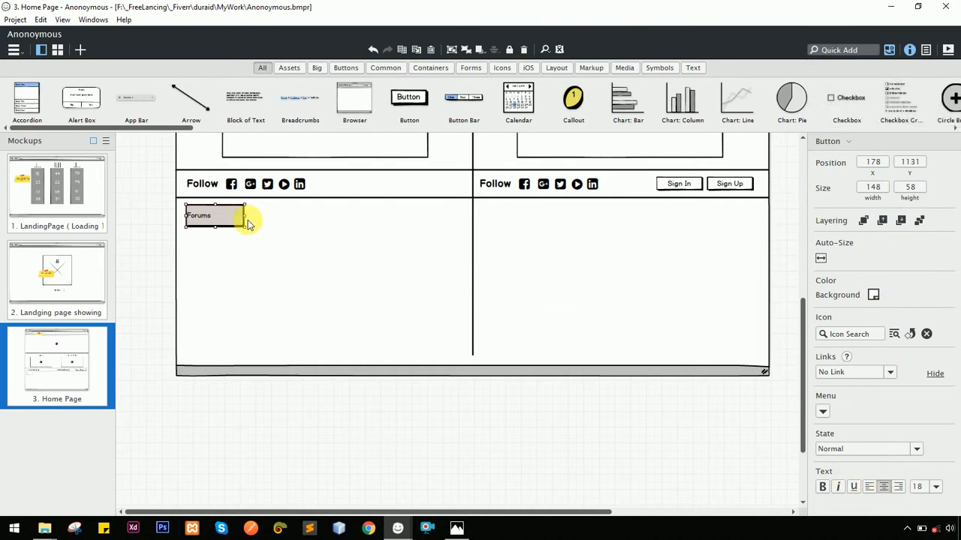
{"action": "left_click", "coordinate": [899, 488]}
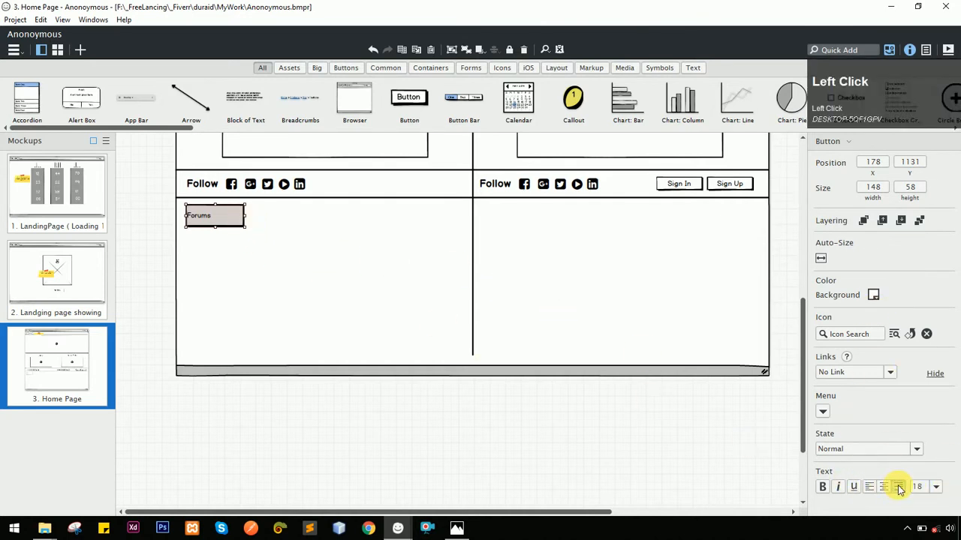
{"action": "left_click", "coordinate": [867, 488]}
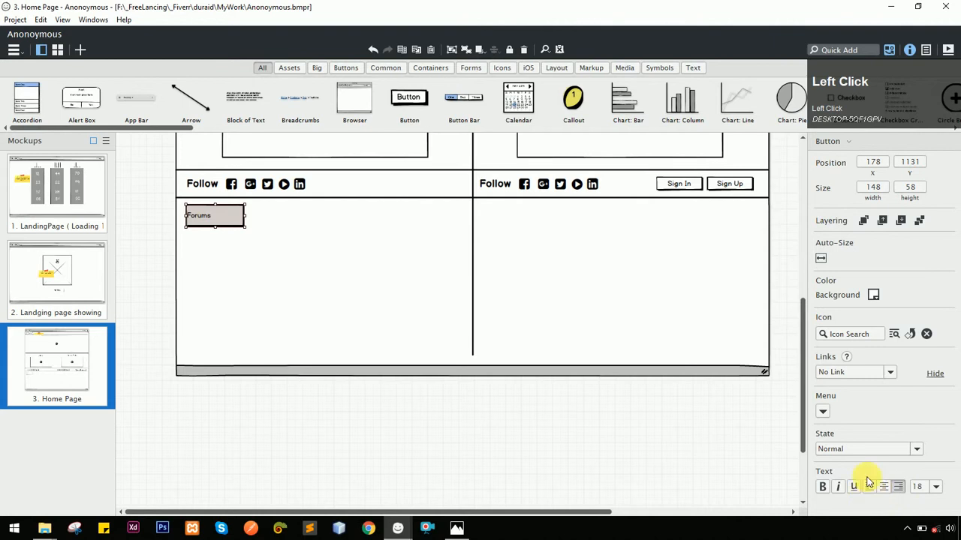
{"action": "left_click", "coordinate": [273, 233]}
{"action": "left_click", "coordinate": [215, 222]}
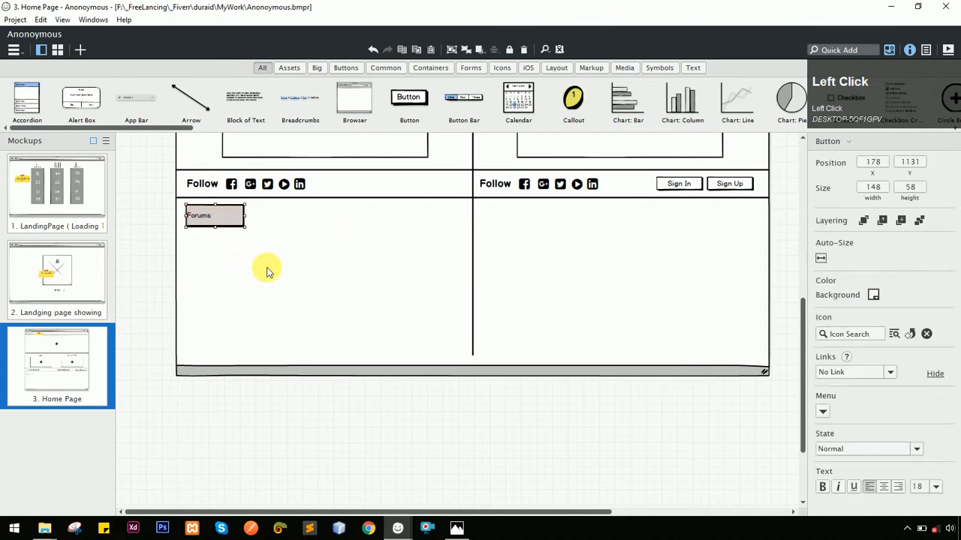
{"action": "key", "text": "Delete"}
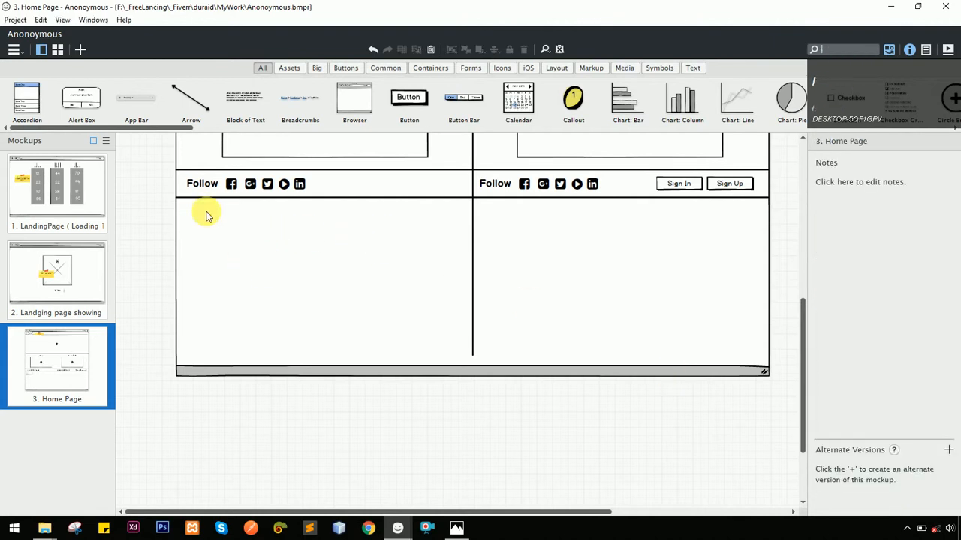
Add a Text Area below the left Follow row at X 169, Y 1131 and resize it to 193 × 56
{"action": "type", "text": "text"}
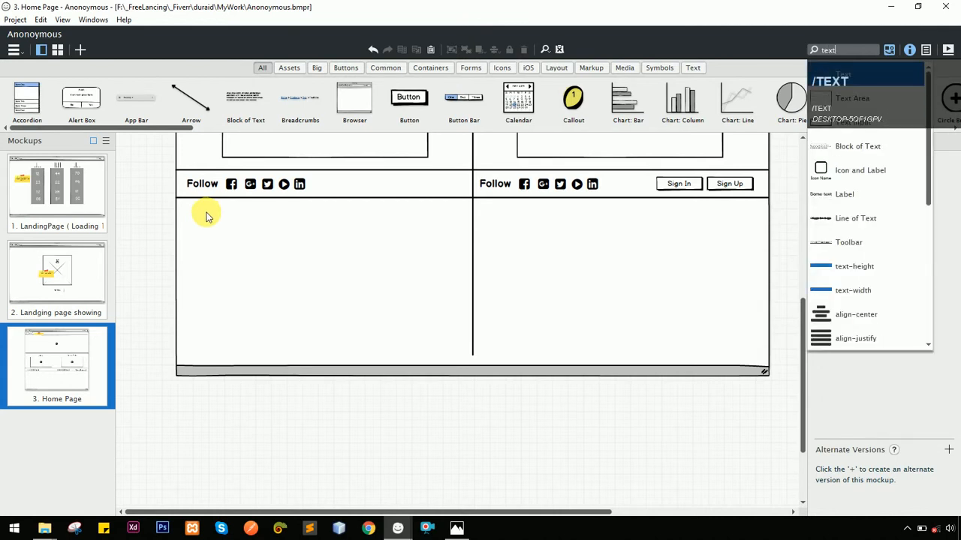
{"action": "key", "text": "Down"}
{"action": "key", "text": "Return"}
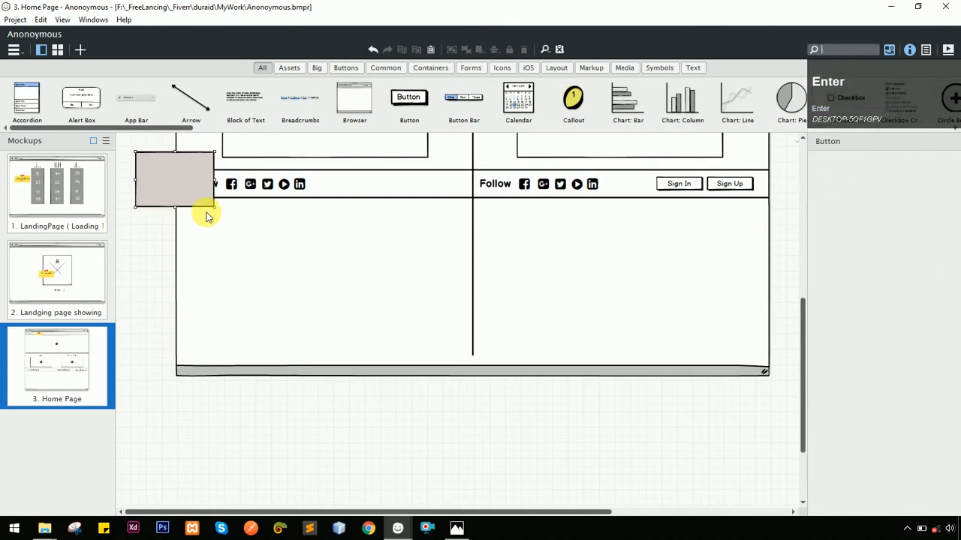
{"action": "left_click_drag", "start_coordinate": [180, 179], "coordinate": [220, 228]}
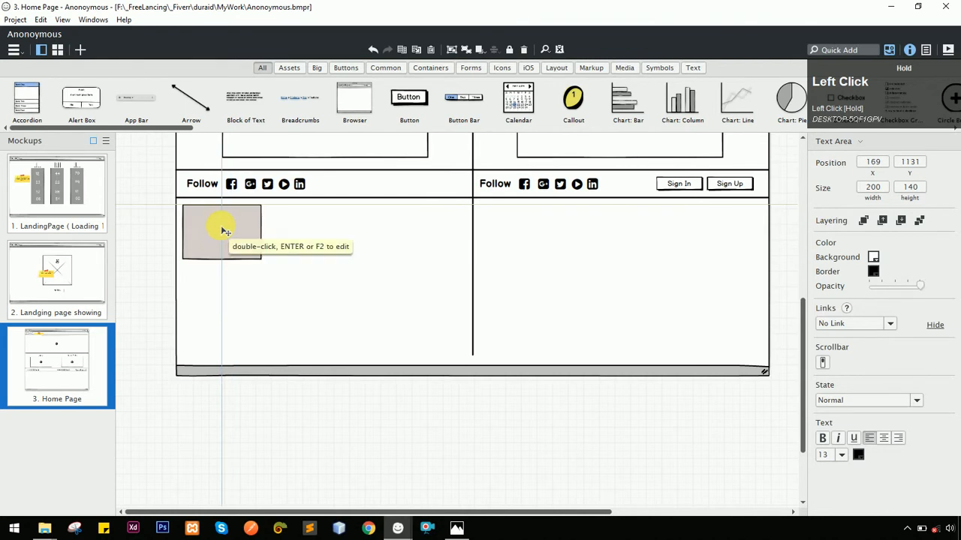
{"action": "left_click_drag", "start_coordinate": [260, 259], "coordinate": [261, 231]}
Fill the new text area with "Forums" and center its text
{"action": "double_click", "coordinate": [239, 223]}
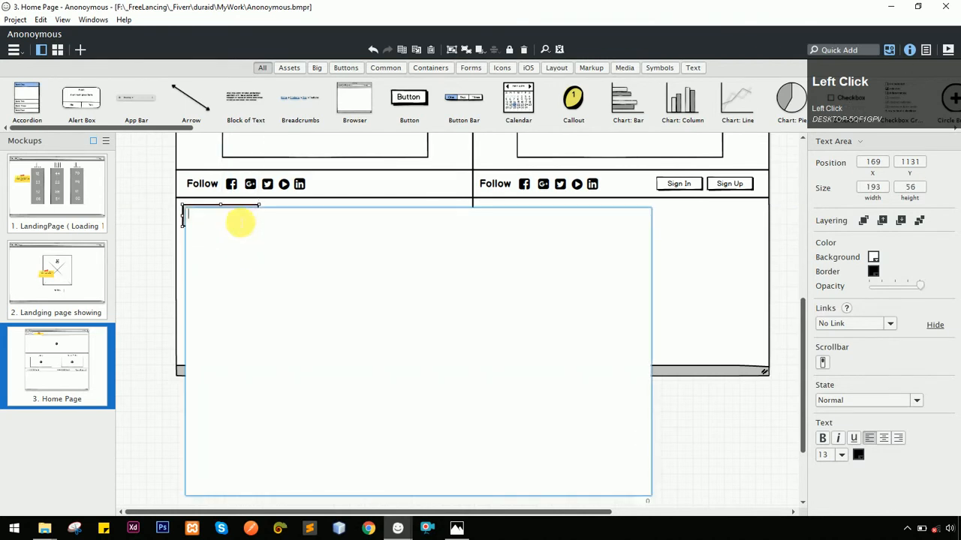
{"action": "type", "text": "Forums"}
{"action": "key", "text": "Return"}
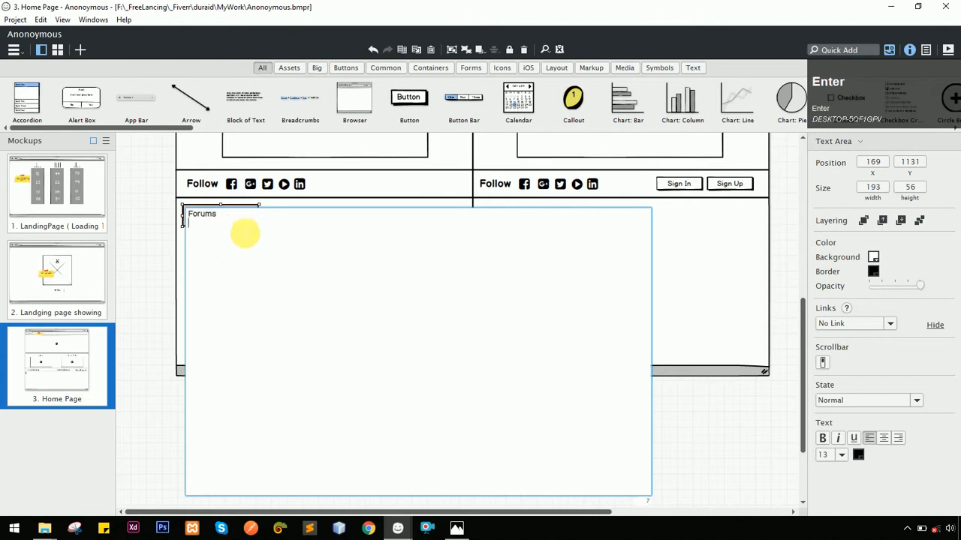
{"action": "left_click", "coordinate": [340, 186]}
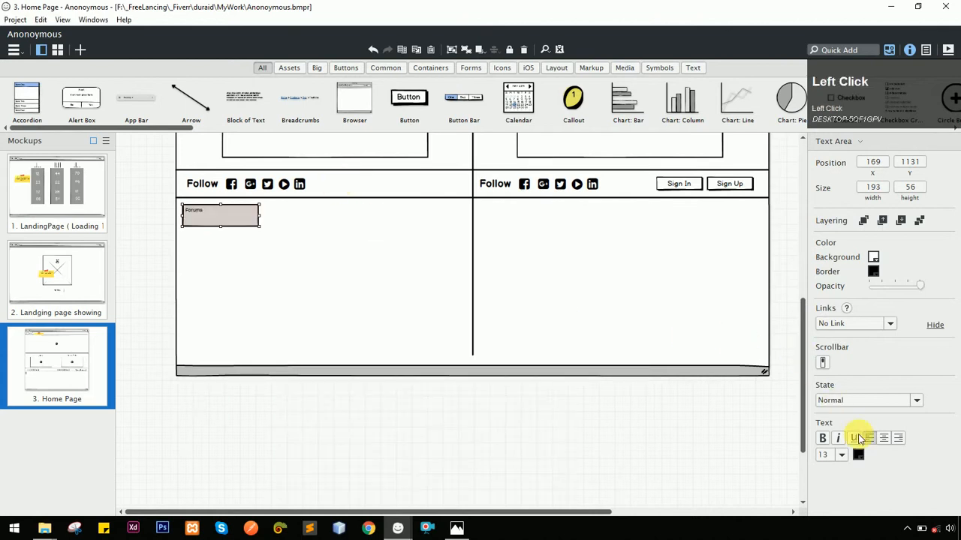
{"action": "left_click", "coordinate": [885, 439]}
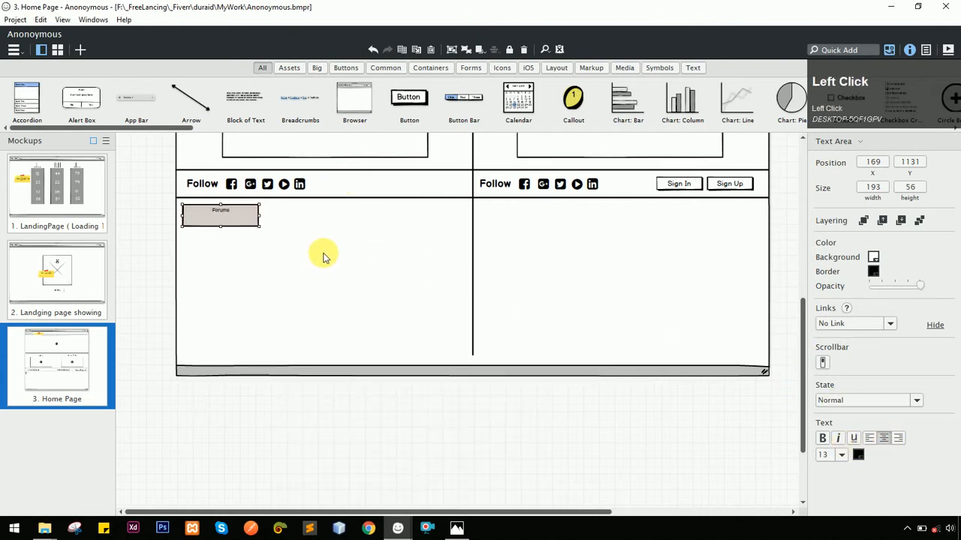
Resize the Forums box to 193 × 47 with text size 28, and duplicate it in the same row at X 394 and X 630
{"action": "left_click_drag", "start_coordinate": [226, 234], "coordinate": [224, 219]}
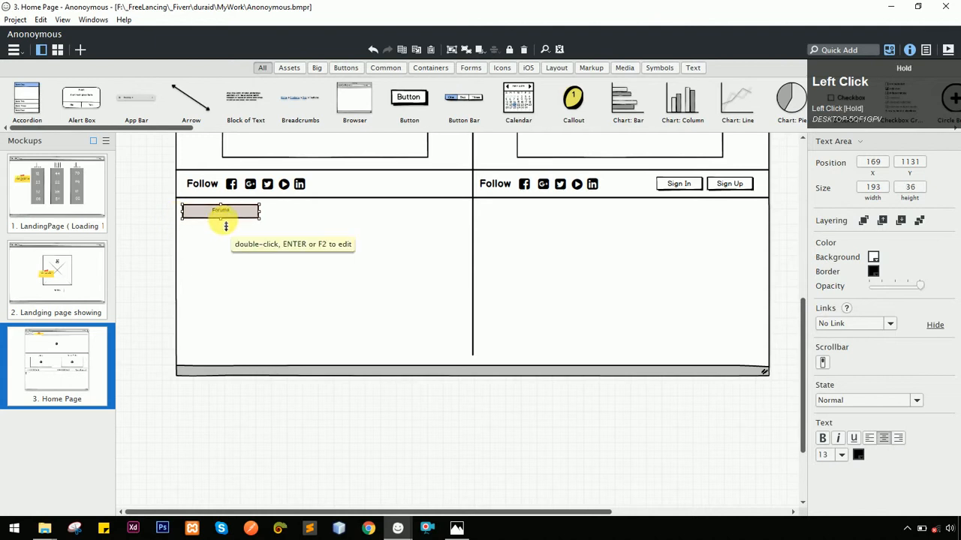
{"action": "left_click", "coordinate": [843, 455]}
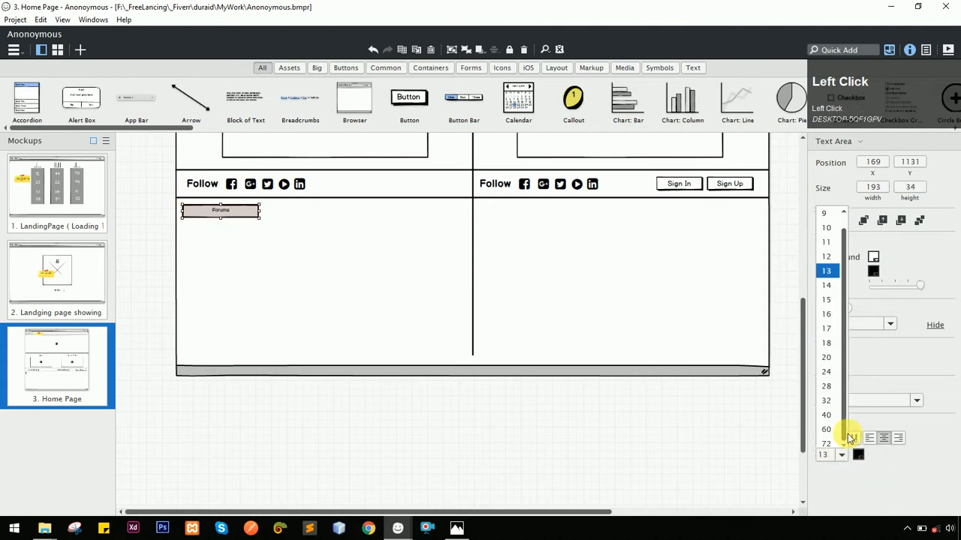
{"action": "left_click", "coordinate": [833, 382]}
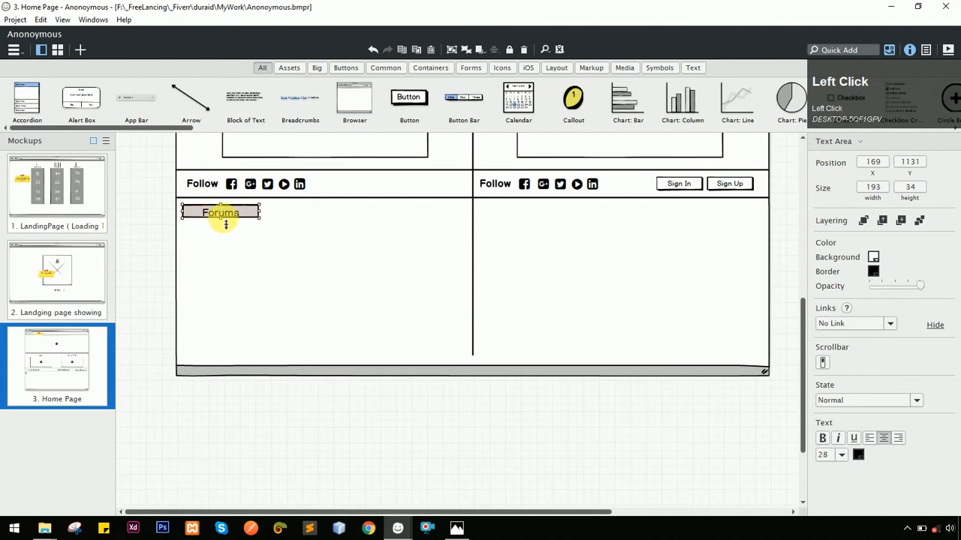
{"action": "left_click_drag", "start_coordinate": [223, 220], "coordinate": [417, 216]}
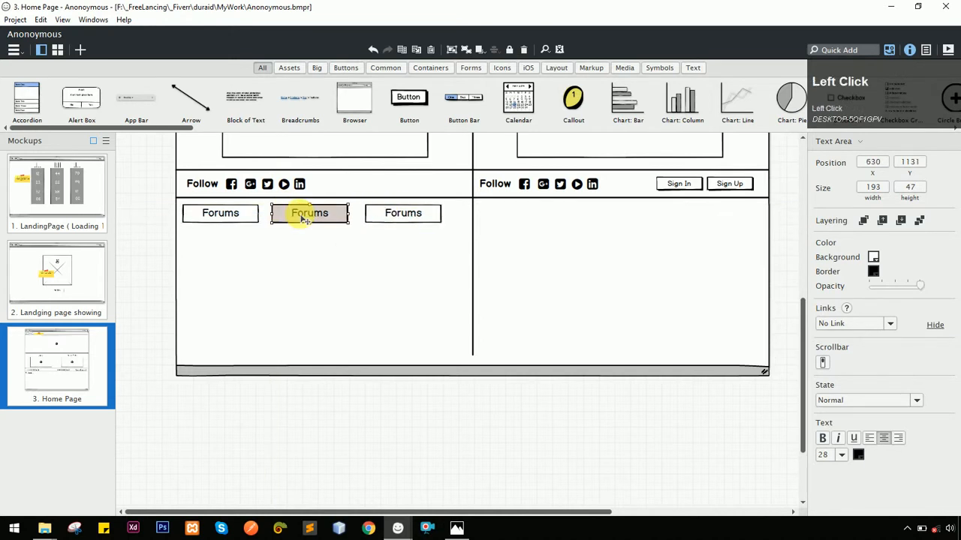
Relabel the middle Forums copy "Videos" and the last copy "News"
{"action": "double_click", "coordinate": [300, 213]}
{"action": "type", "text": "Videos"}
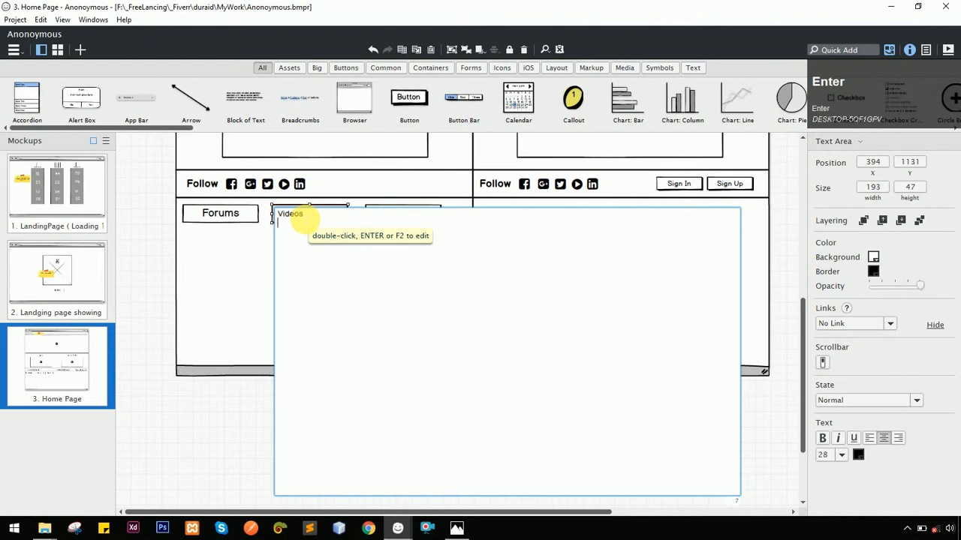
{"action": "left_click", "coordinate": [415, 165]}
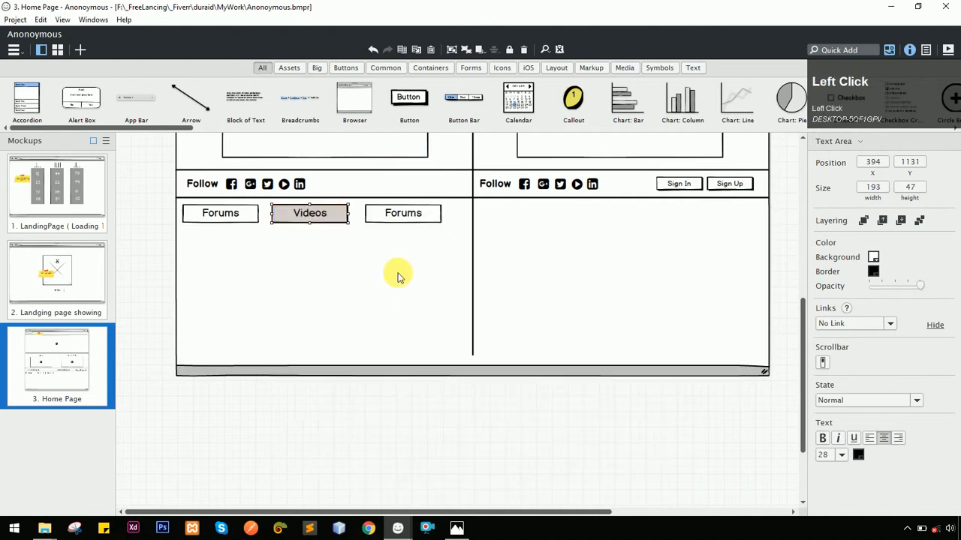
{"action": "double_click", "coordinate": [403, 218]}
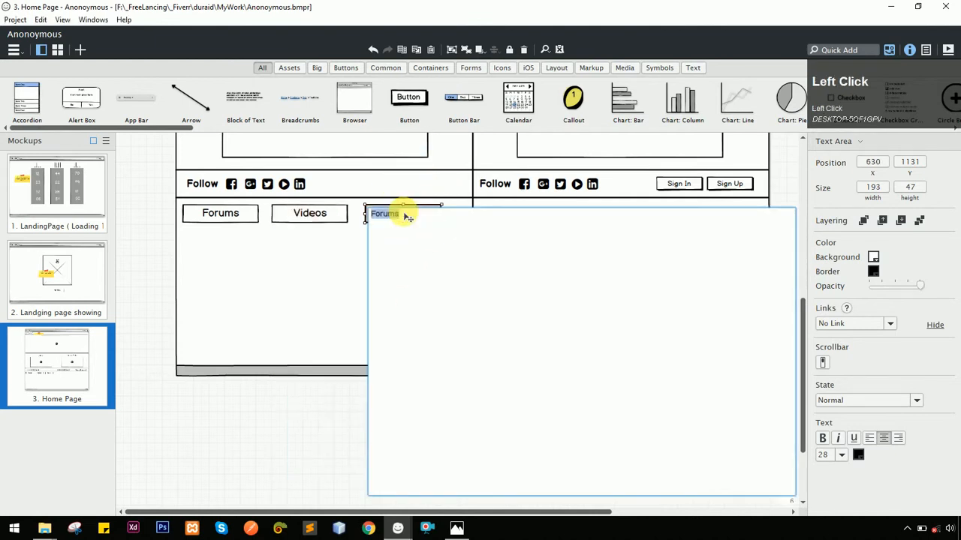
{"action": "type", "text": "News"}
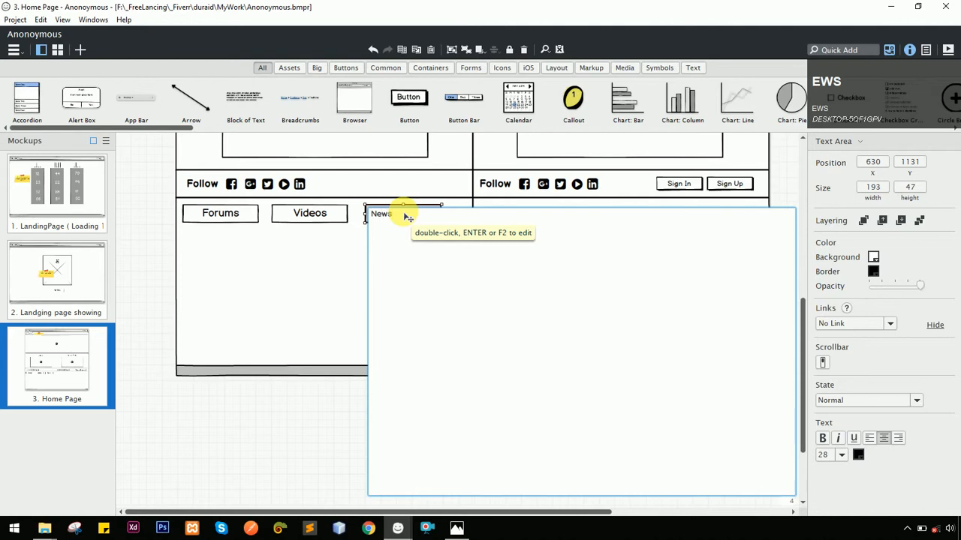
{"action": "left_click", "coordinate": [405, 150]}
Consult the hand-drawn sketch for the content beneath the Forums, Videos and News boxes
{"action": "key", "text": "alt+Tab"}
{"action": "left_click", "coordinate": [517, 232], "text": "alt"}
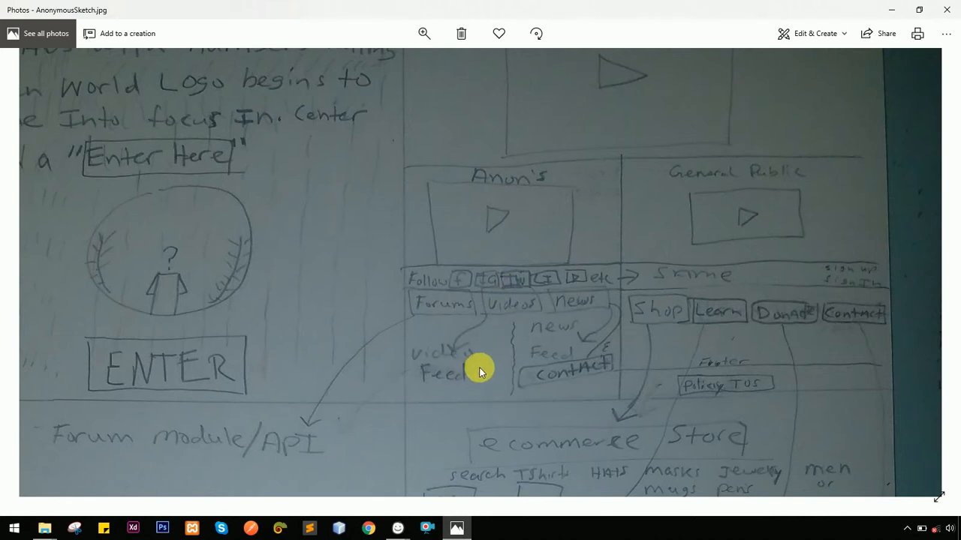
{"action": "key", "text": "alt+Tab"}
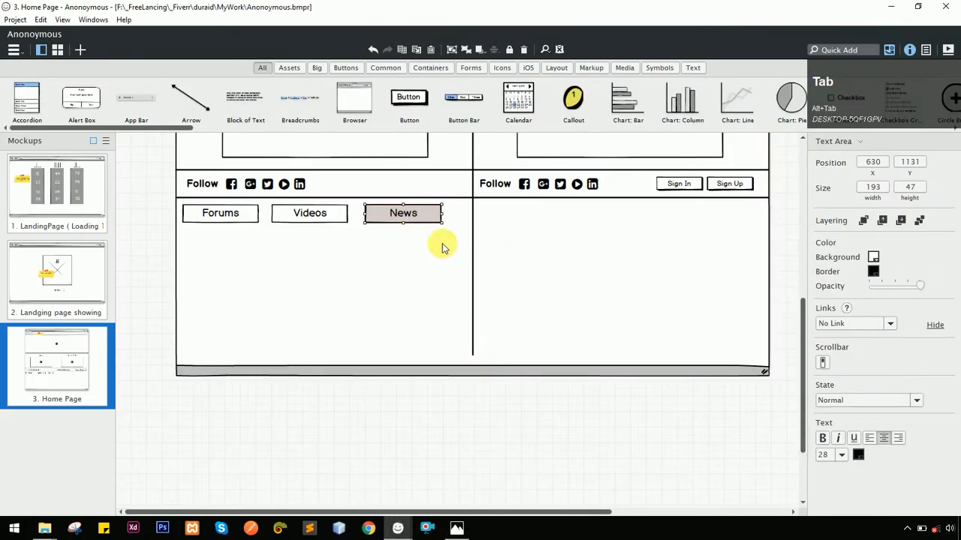
{"action": "left_click", "coordinate": [470, 364]}
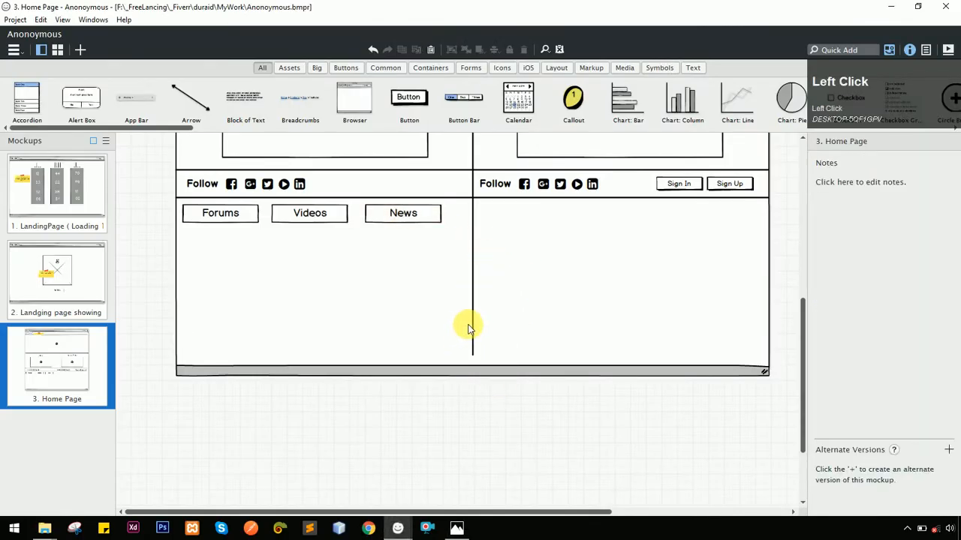
Add an arrow below the Forums and Videos boxes and turn it into a vertical line without arrowheads, about 311 high
{"action": "left_click_drag", "start_coordinate": [190, 102], "coordinate": [263, 241]}
{"action": "key", "text": "alt+Tab"}
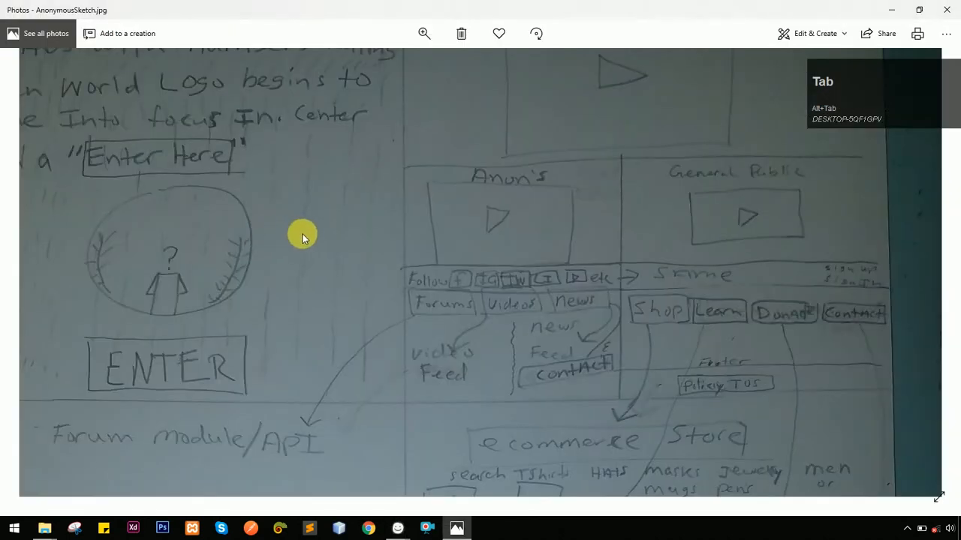
{"action": "key", "text": "alt+Tab"}
{"action": "left_click", "coordinate": [368, 269]}
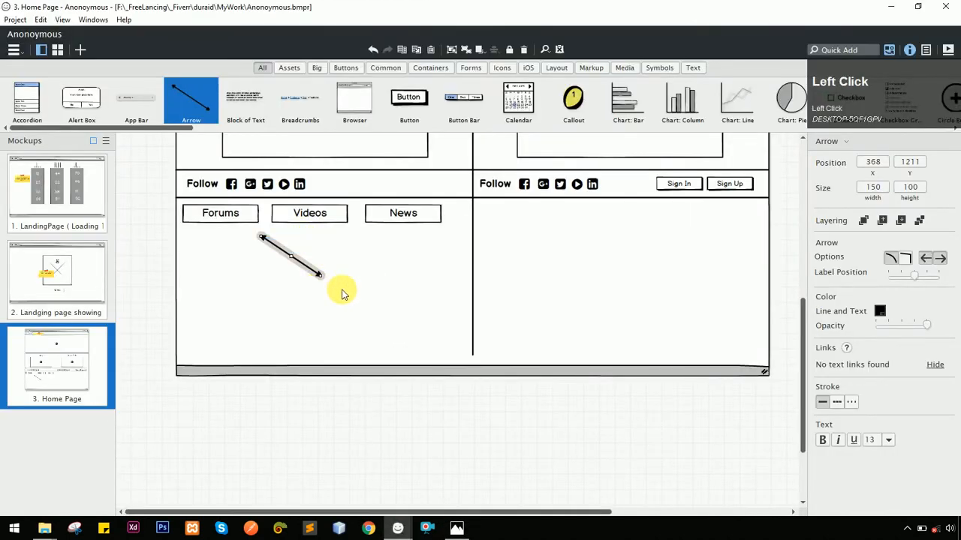
{"action": "left_click_drag", "start_coordinate": [320, 275], "coordinate": [270, 367]}
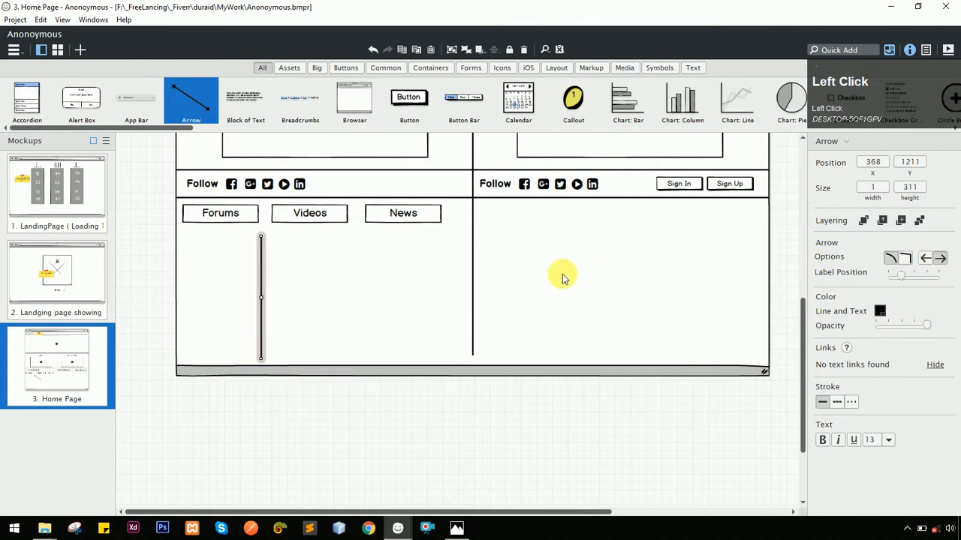
Position the vertical line beneath the middle of the Videos box at X 490 and extend it upward to a height of 342
{"action": "key", "text": "alt+Tab"}
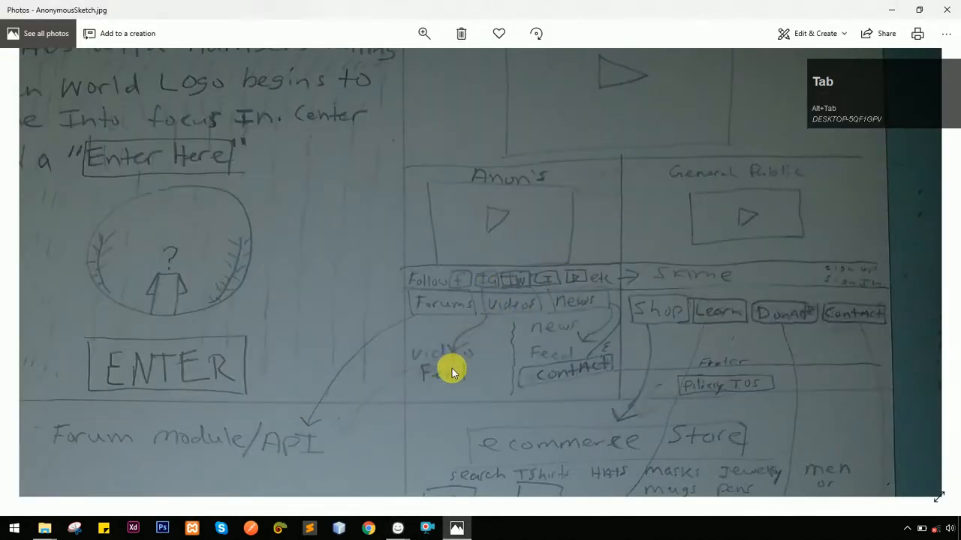
{"action": "key", "text": "alt+Tab"}
{"action": "left_click_drag", "start_coordinate": [262, 275], "coordinate": [314, 286]}
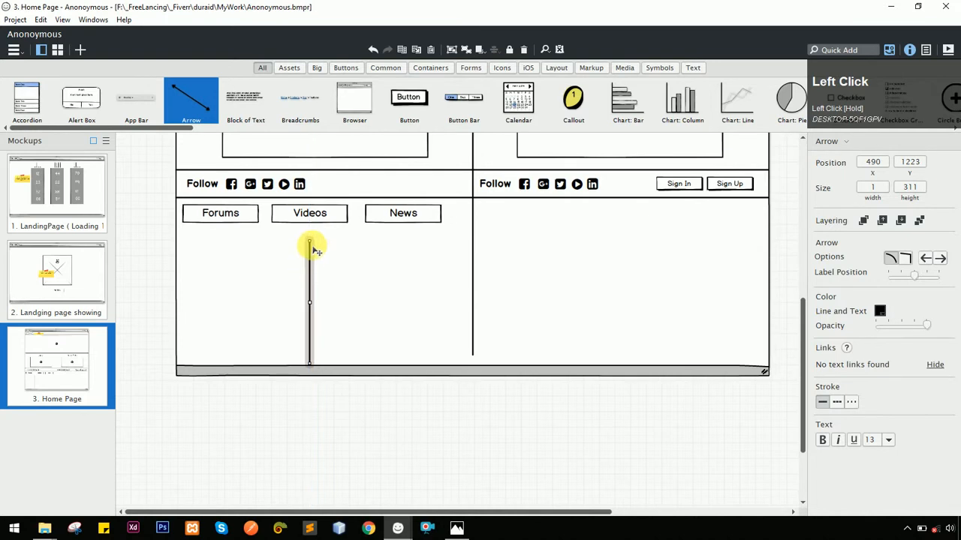
{"action": "left_click_drag", "start_coordinate": [319, 241], "coordinate": [321, 238]}
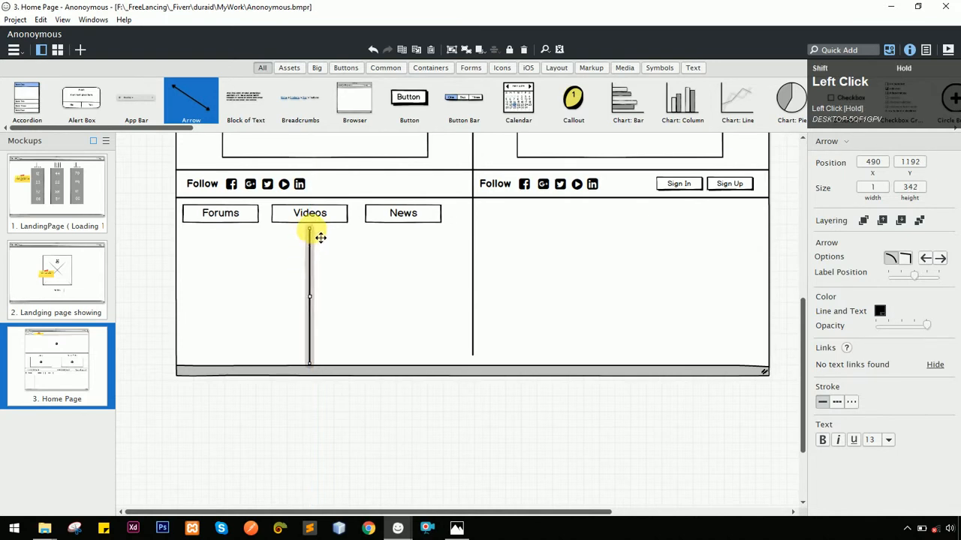
{"action": "key", "text": "alt+Tab"}
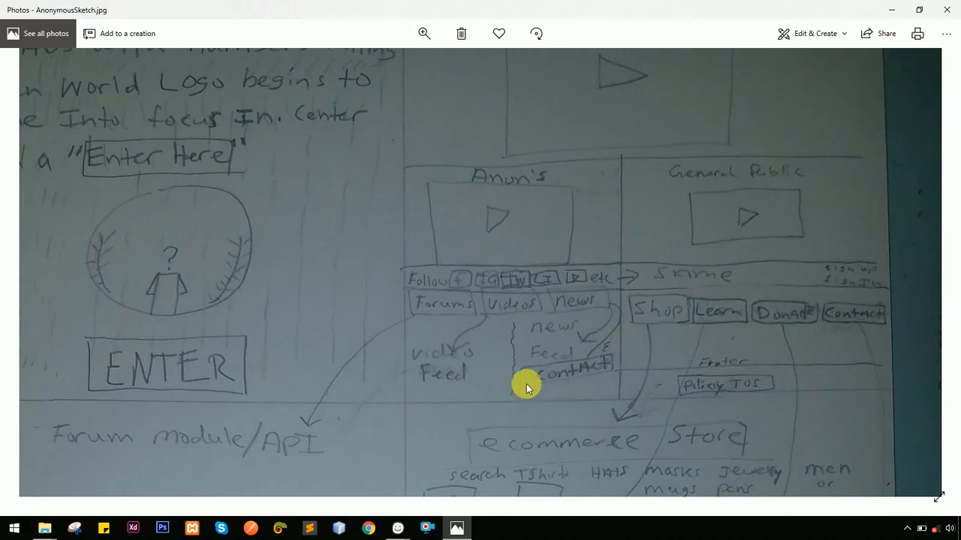
{"action": "key", "text": "alt+Tab"}
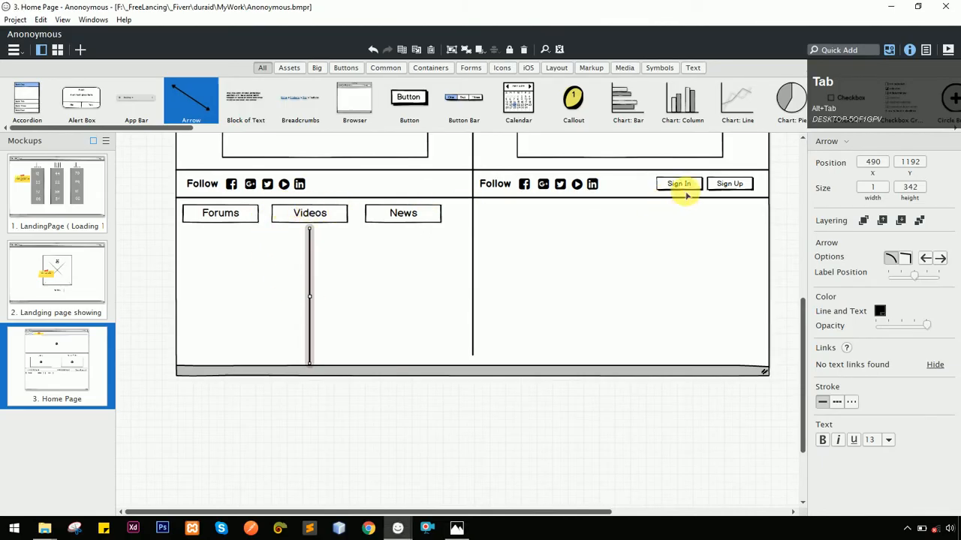
{"action": "scroll", "coordinate": [263, 232], "scroll_direction": "up", "scroll_amount": 5}
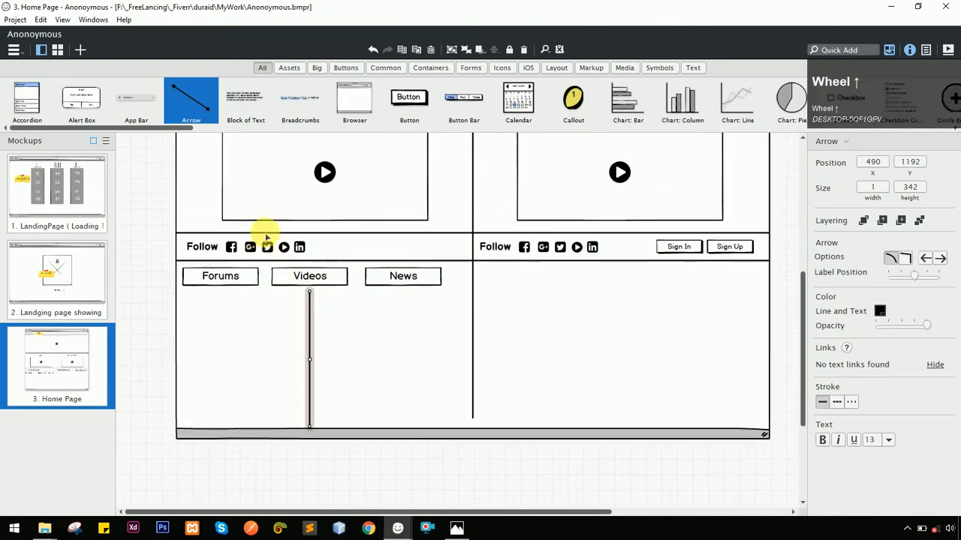
{"action": "left_click_drag", "start_coordinate": [317, 213], "coordinate": [236, 439]}
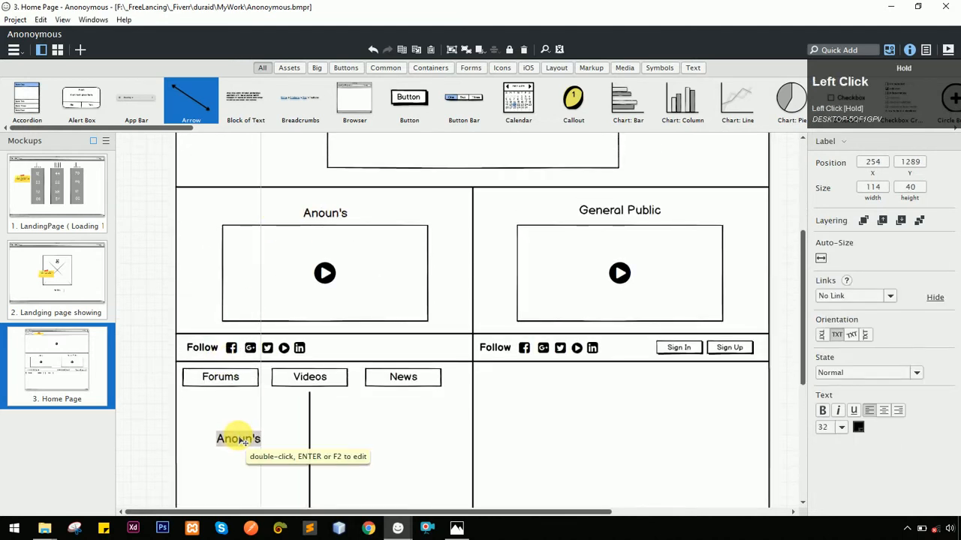
{"action": "type", "text": "V"}
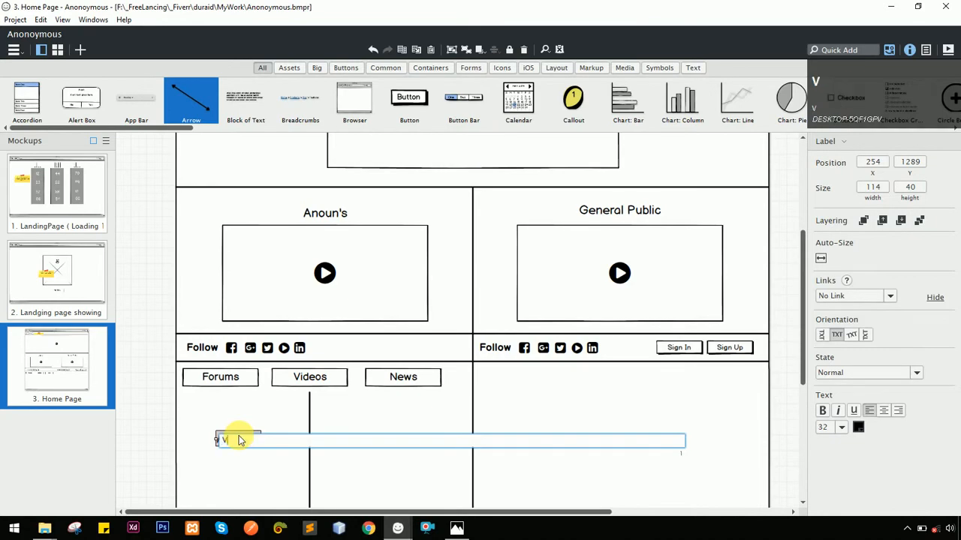
{"action": "type", "text": "ideo"}
{"action": "key", "text": "alt+Tab"}
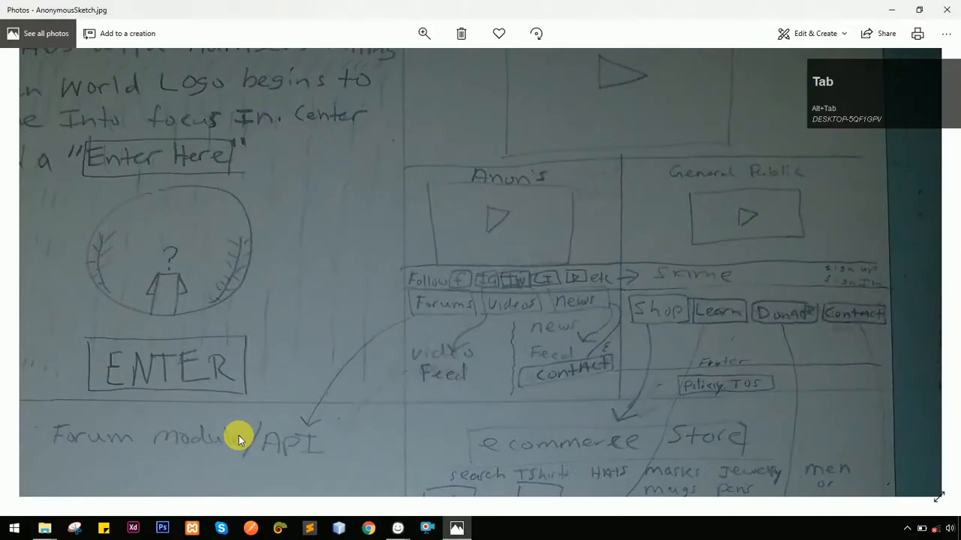
{"action": "key", "text": "alt+Tab"}
{"action": "key", "text": "Return"}
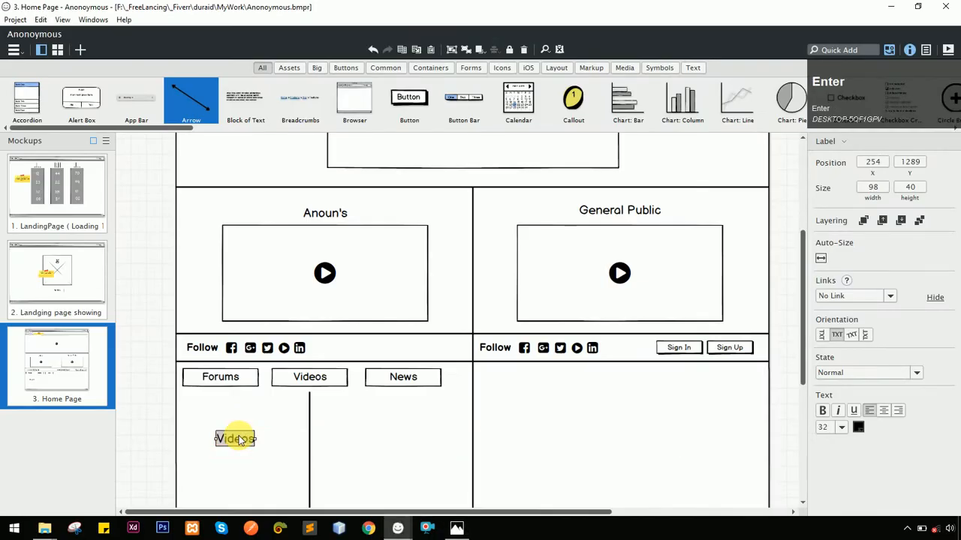
{"action": "scroll", "coordinate": [248, 439], "scroll_direction": "down", "scroll_amount": 1}
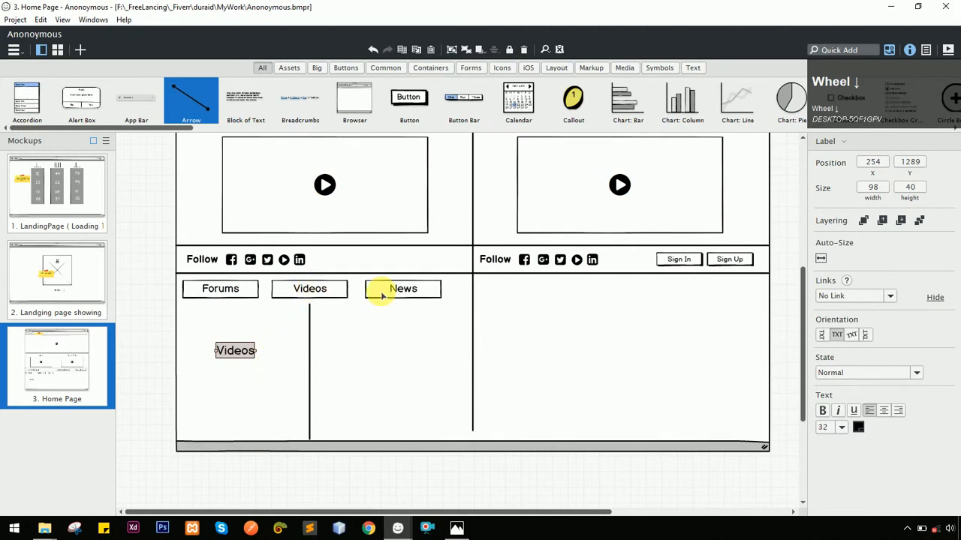
{"action": "left_click", "coordinate": [344, 295]}
{"action": "left_click", "coordinate": [341, 293]}
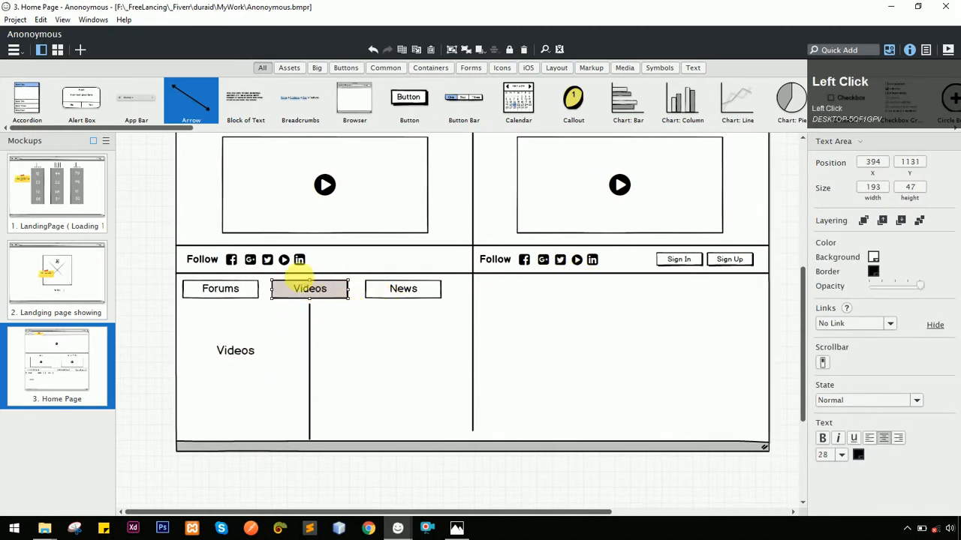
{"action": "left_click", "coordinate": [235, 351]}
{"action": "key", "text": "Delete"}
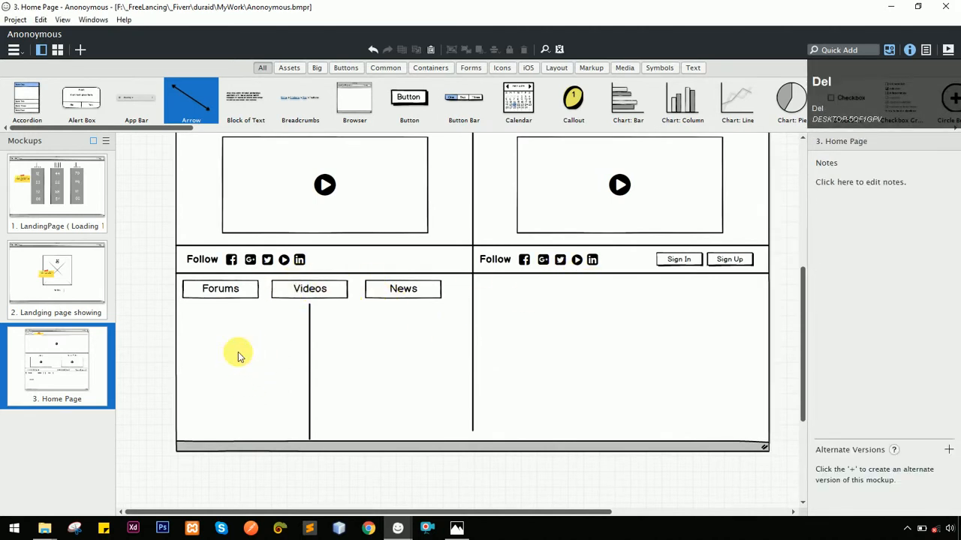
Duplicate the Videos box to X 234, Y 1255, in the area below Forums, and change its text to "Videos Feed" on two lines
{"action": "left_click", "coordinate": [306, 290]}
{"action": "left_click_drag", "start_coordinate": [326, 290], "coordinate": [267, 345]}
{"action": "double_click", "coordinate": [261, 344]}
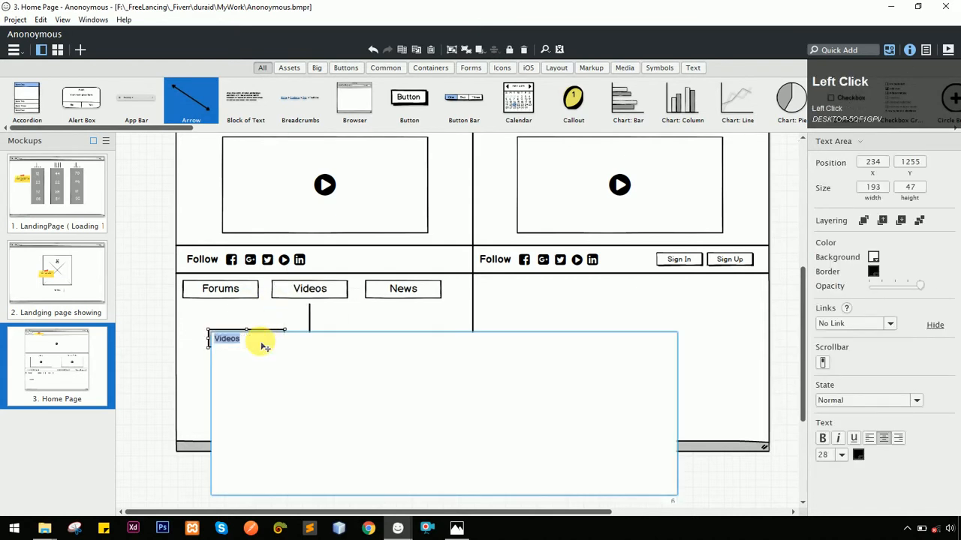
{"action": "key", "text": "Right"}
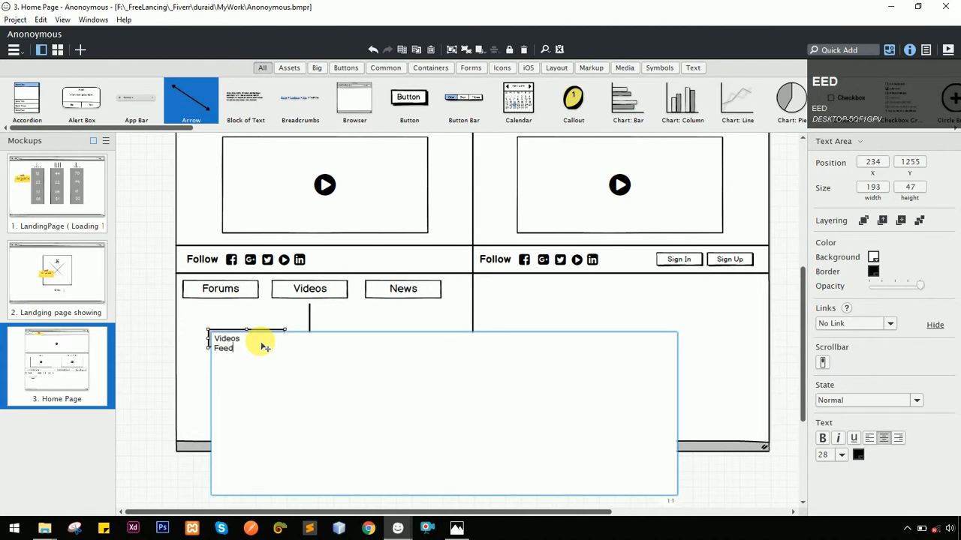
{"action": "left_click", "coordinate": [265, 326]}
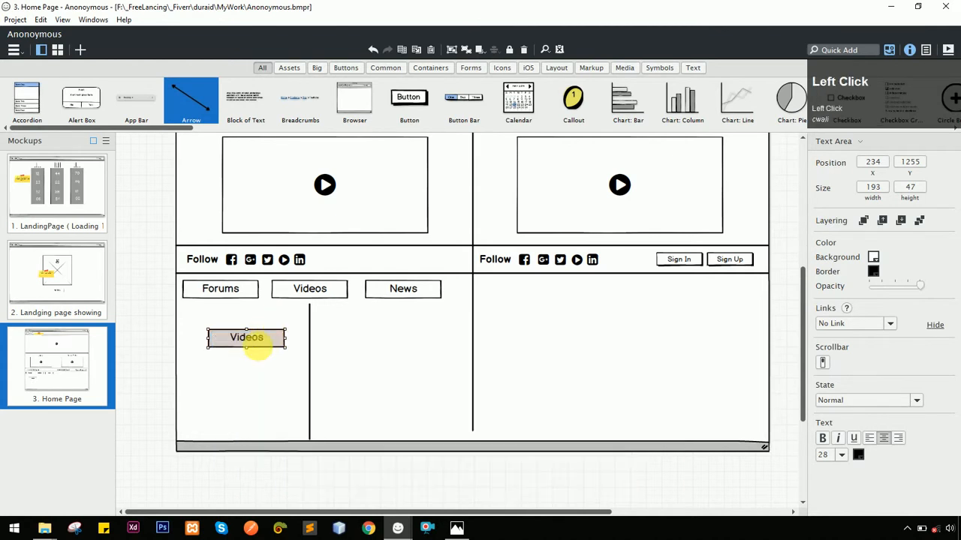
Stretch the Videos Feed box to a height of 134, blend its border into the background, and move it slightly lower
{"action": "left_click_drag", "start_coordinate": [253, 353], "coordinate": [253, 382]}
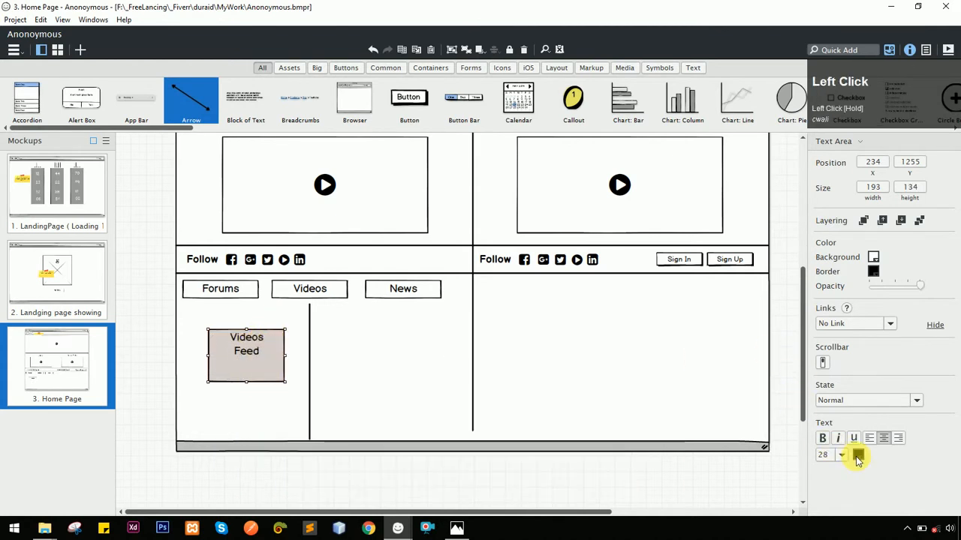
{"action": "left_click", "coordinate": [858, 456]}
{"action": "left_click", "coordinate": [871, 273]}
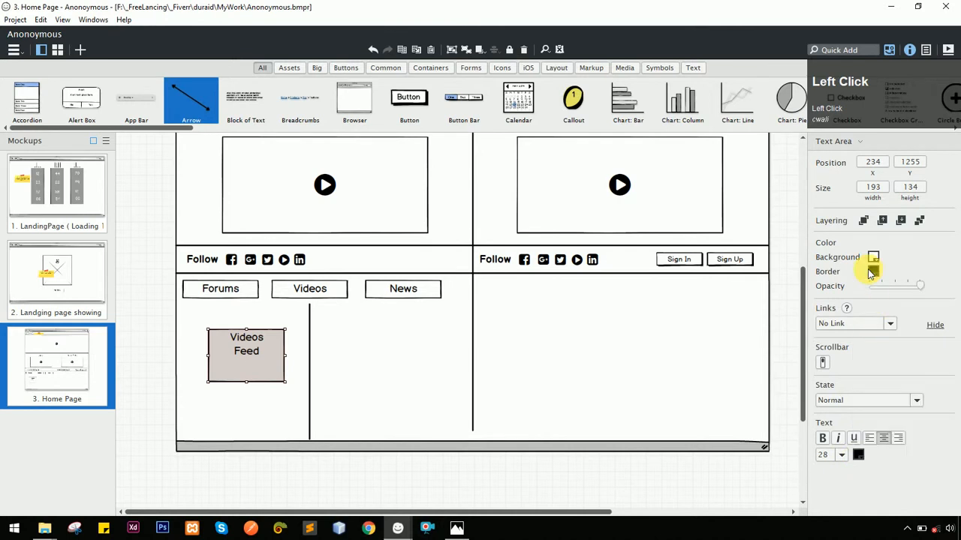
{"action": "left_click", "coordinate": [872, 272]}
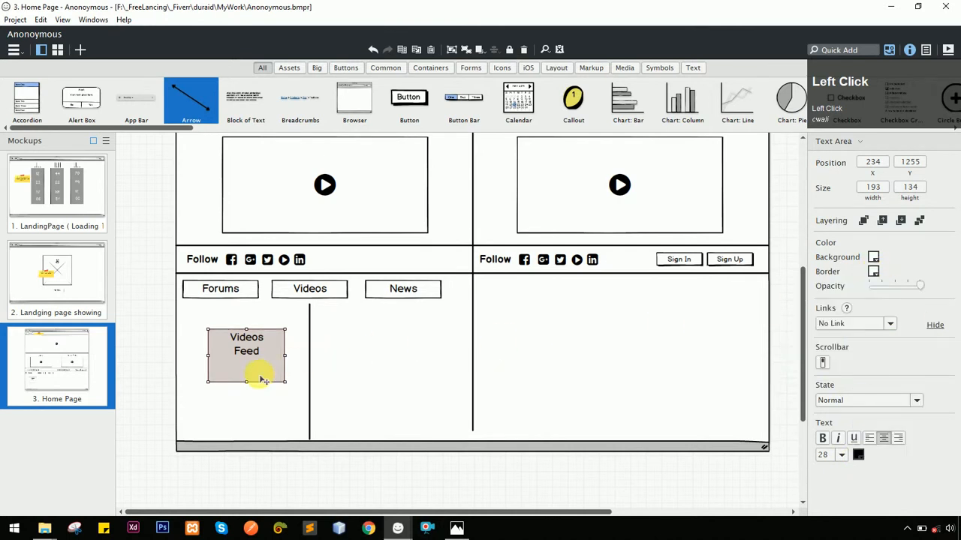
{"action": "left_click_drag", "start_coordinate": [258, 375], "coordinate": [257, 385]}
{"action": "left_click", "coordinate": [351, 367]}
Duplicate the Videos Feed text across the vertical line to X 597, Y 1267, and change it to "News Feed"
{"action": "key", "text": "alt+Tab"}
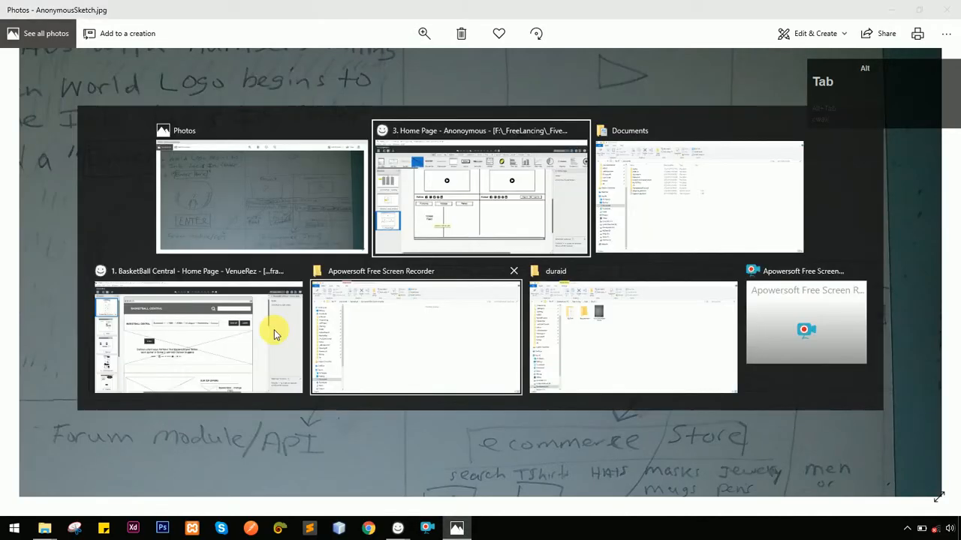
{"action": "key", "text": "alt+Tab"}
{"action": "left_click", "coordinate": [255, 361]}
{"action": "left_click_drag", "start_coordinate": [257, 361], "coordinate": [400, 362]}
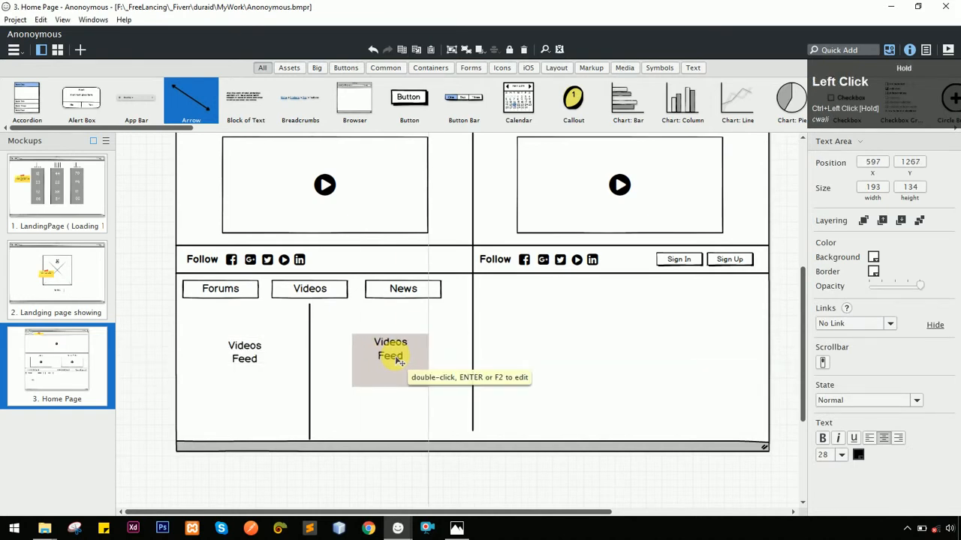
{"action": "key", "text": "alt+Tab"}
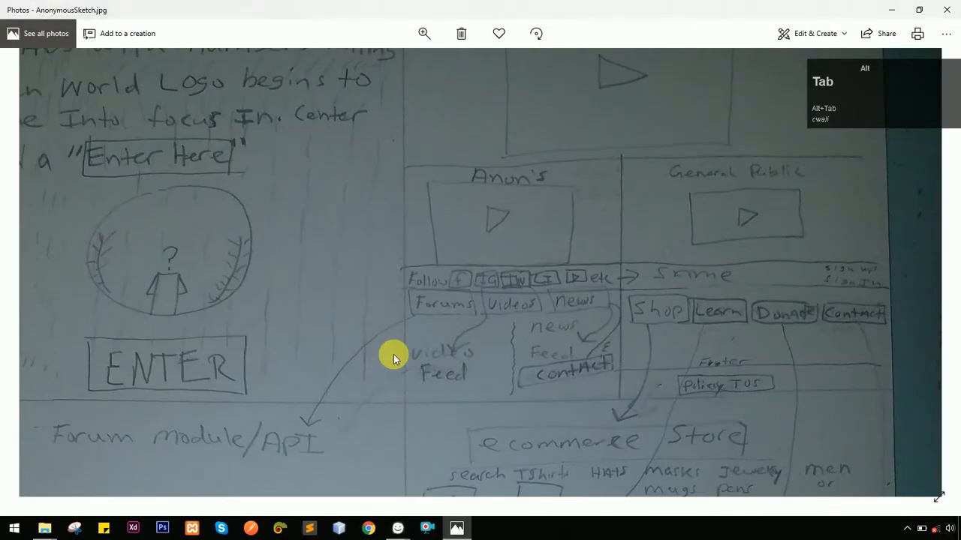
{"action": "key", "text": "alt+Tab"}
{"action": "double_click", "coordinate": [394, 357]}
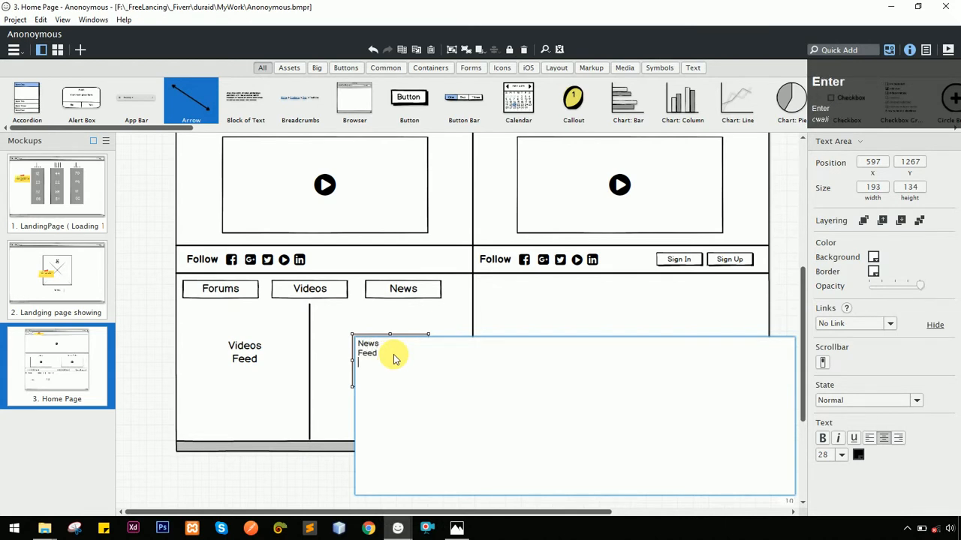
{"action": "type", "text": "News Feed"}
Duplicate the News box below the News Feed text at X 597, Y 1401, and relabel it "Contact"
{"action": "left_click", "coordinate": [412, 280]}
{"action": "key", "text": "ctrl+v"}
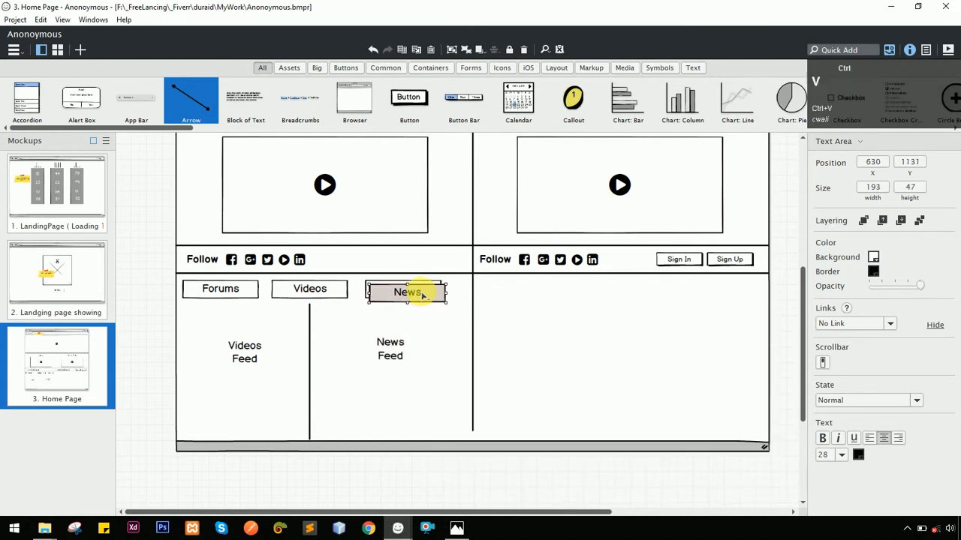
{"action": "left_click_drag", "start_coordinate": [423, 295], "coordinate": [403, 403]}
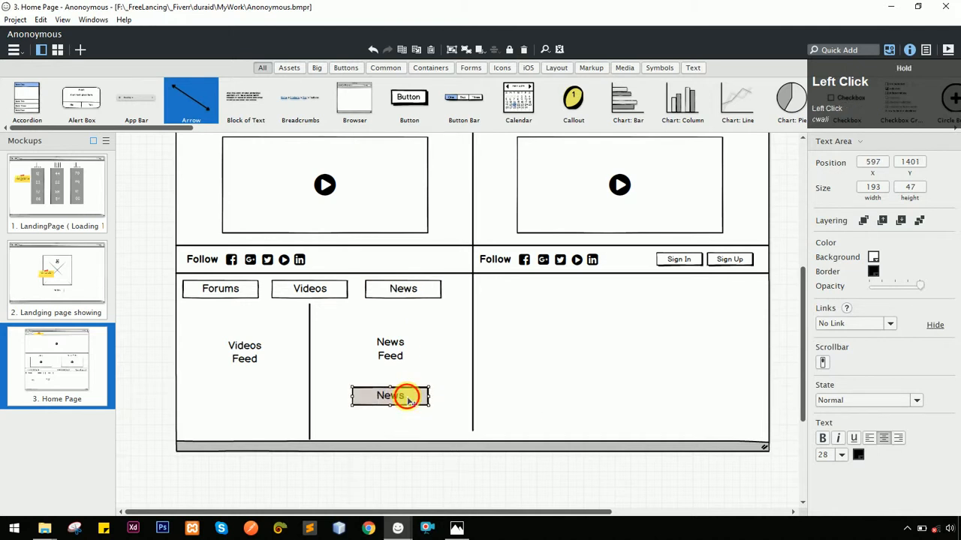
{"action": "double_click", "coordinate": [407, 400]}
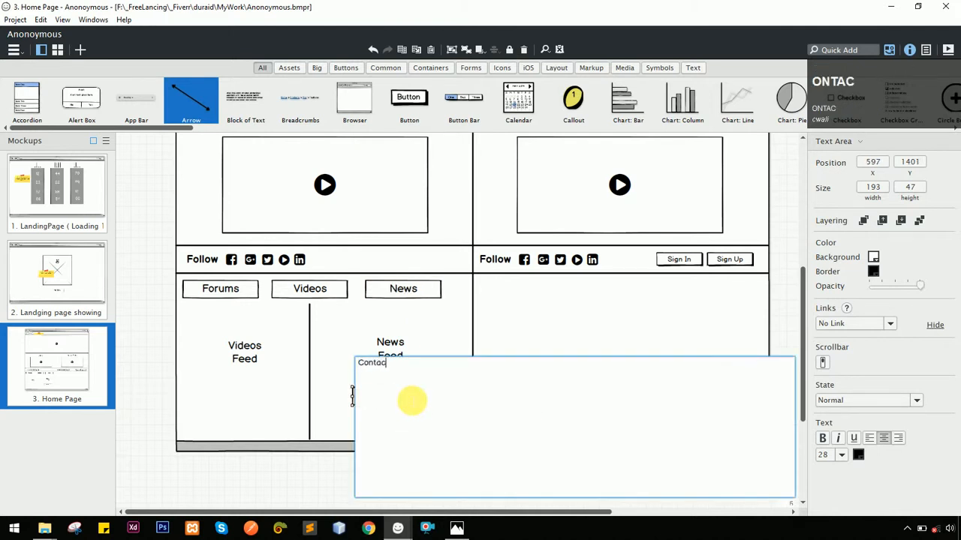
{"action": "left_click", "coordinate": [452, 343]}
Compare the contact box with the sketch and change its label to uppercase "CONTACT"
{"action": "key", "text": "alt+Tab"}
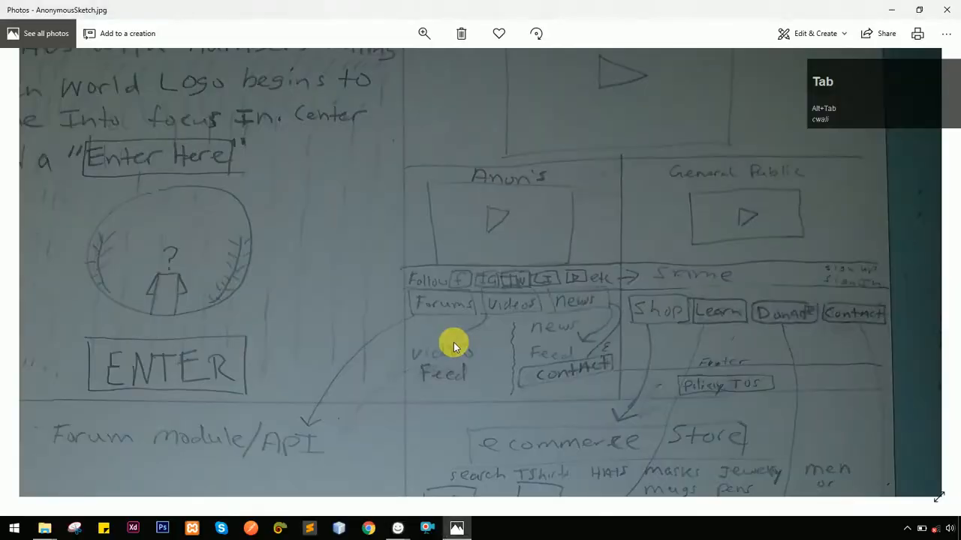
{"action": "key", "text": "alt+Tab"}
{"action": "double_click", "coordinate": [414, 395]}
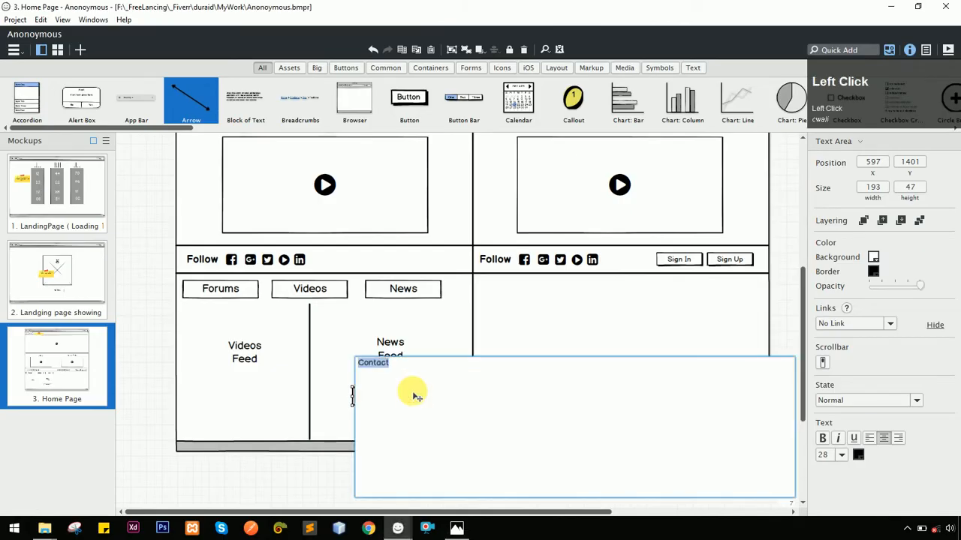
{"action": "key", "text": "Caps_Lock"}
{"action": "type", "text": "CONTACT"}
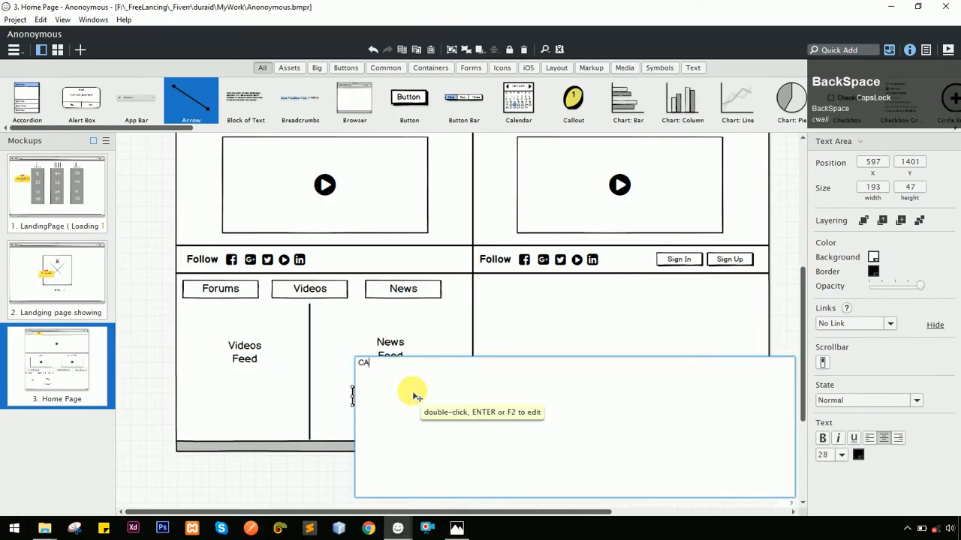
{"action": "left_click", "coordinate": [443, 306]}
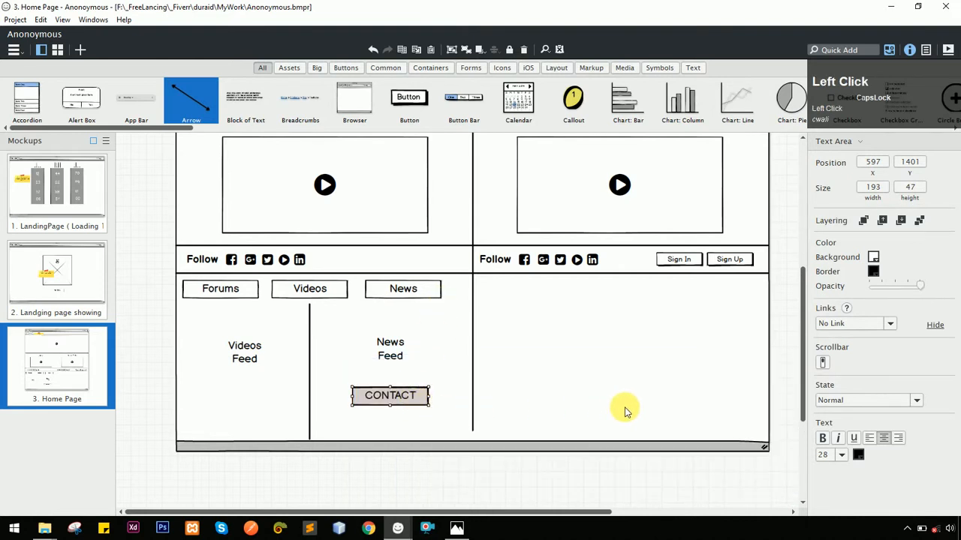
{"action": "left_click", "coordinate": [472, 467]}
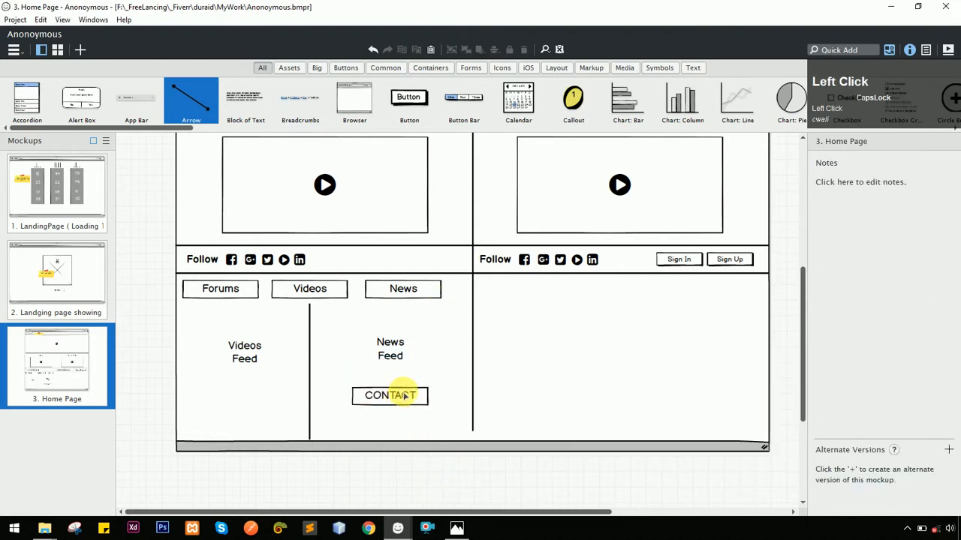
Check the sketch's General Public row and duplicate the Forums, Videos and News boxes into the right column at X 919, Y 1131
{"action": "key", "text": "alt+Tab"}
{"action": "left_click", "coordinate": [415, 240], "text": "alt"}
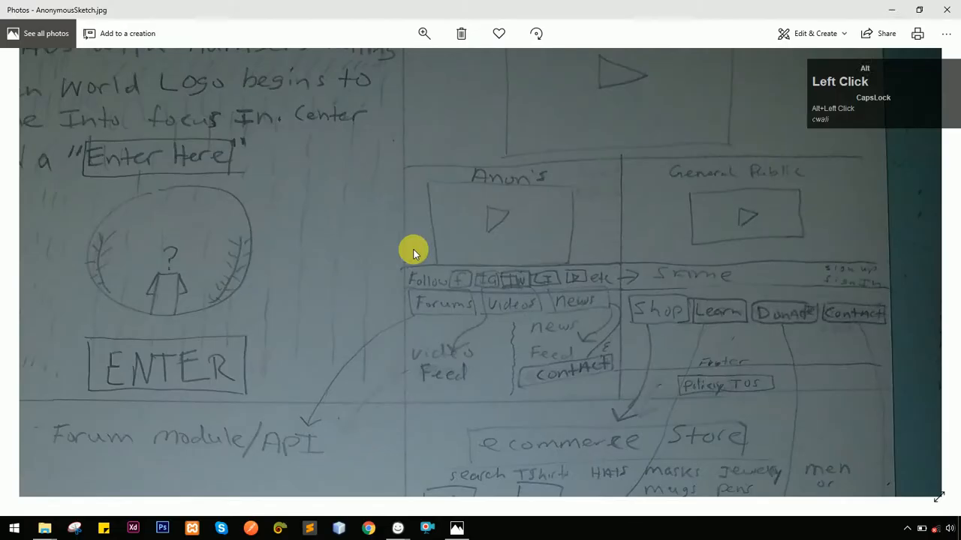
{"action": "mouse_move", "coordinate": [652, 341]}
{"action": "left_mouse_down"}
{"action": "mouse_move", "coordinate": [547, 328]}
{"action": "mouse_move", "coordinate": [538, 311]}
{"action": "left_mouse_up"}
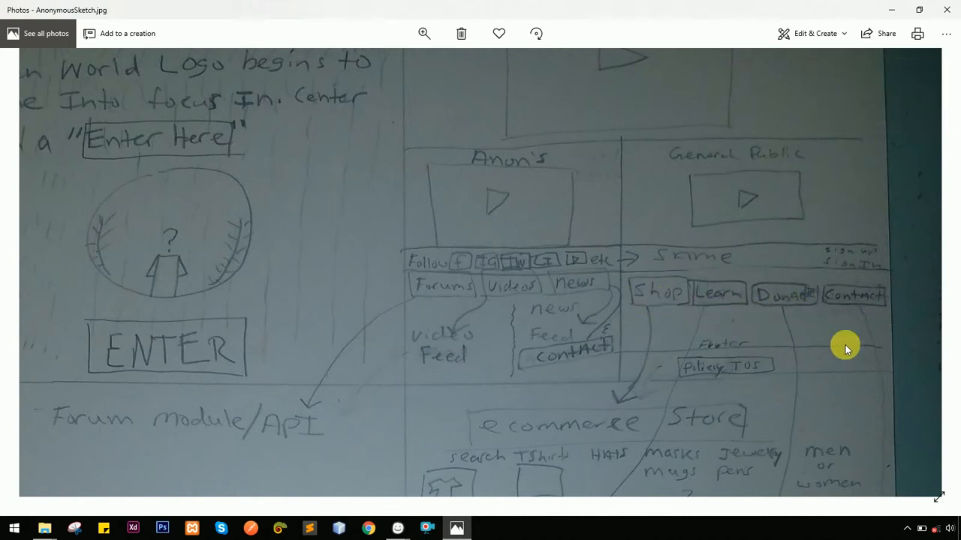
{"action": "key", "text": "alt+Tab"}
{"action": "left_click", "coordinate": [216, 286]}
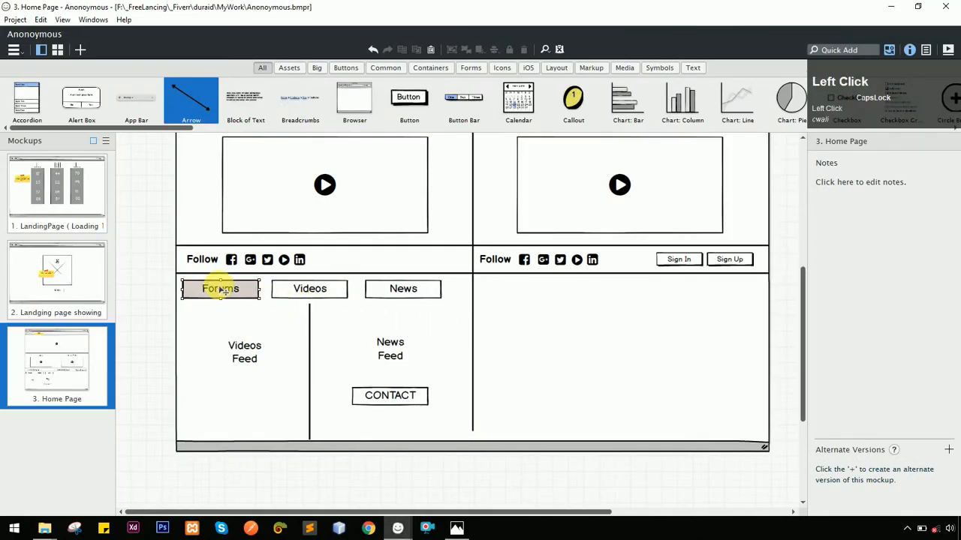
{"action": "left_click", "coordinate": [338, 292], "text": "shift"}
{"action": "left_click", "coordinate": [403, 289], "text": "shift"}
{"action": "left_click_drag", "start_coordinate": [413, 293], "coordinate": [709, 297]}
{"action": "key", "text": "alt+Tab"}
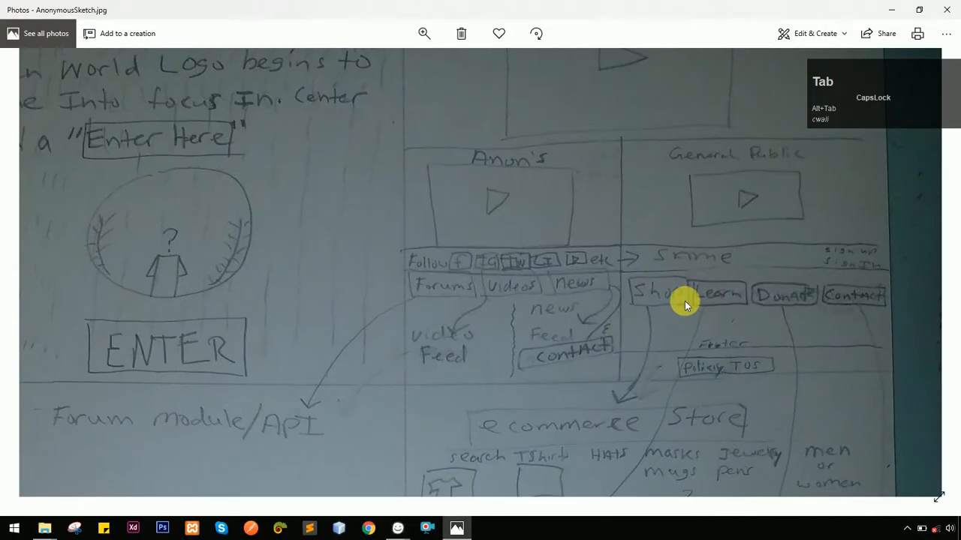
{"action": "key", "text": "alt+Tab"}
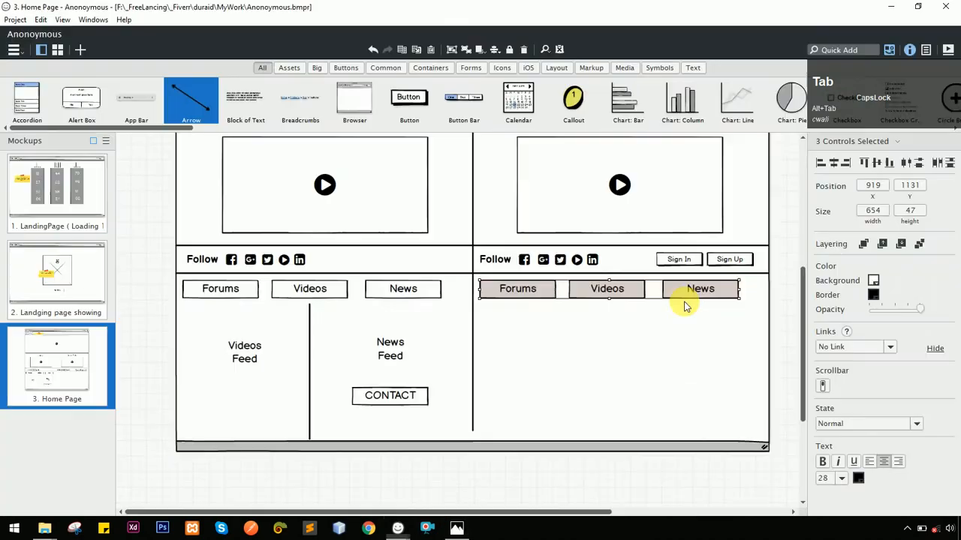
Relabel the copied Forums and Videos boxes in the right column as "SHOP" and "LEARN"
{"action": "left_click", "coordinate": [635, 306]}
{"action": "left_click", "coordinate": [535, 292]}
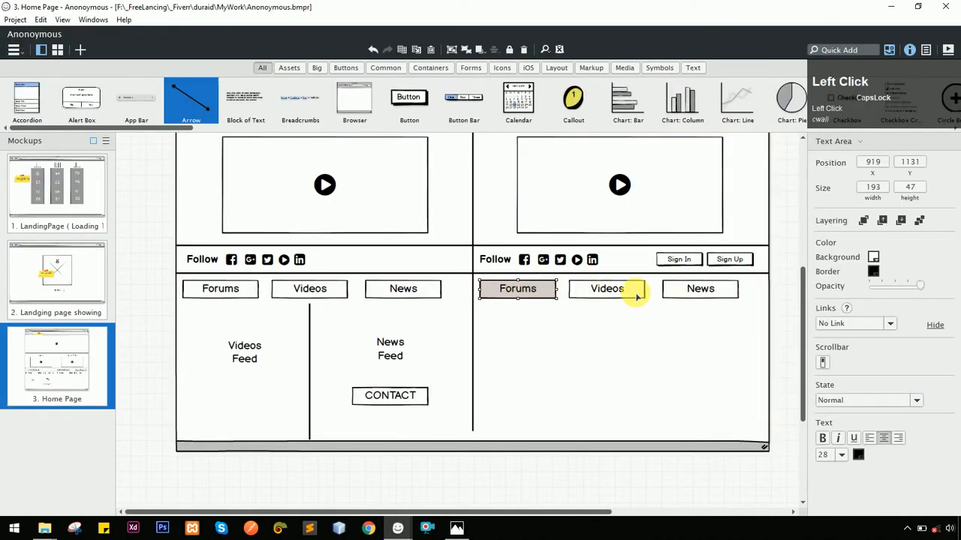
{"action": "left_click", "coordinate": [637, 297]}
{"action": "left_click", "coordinate": [528, 299]}
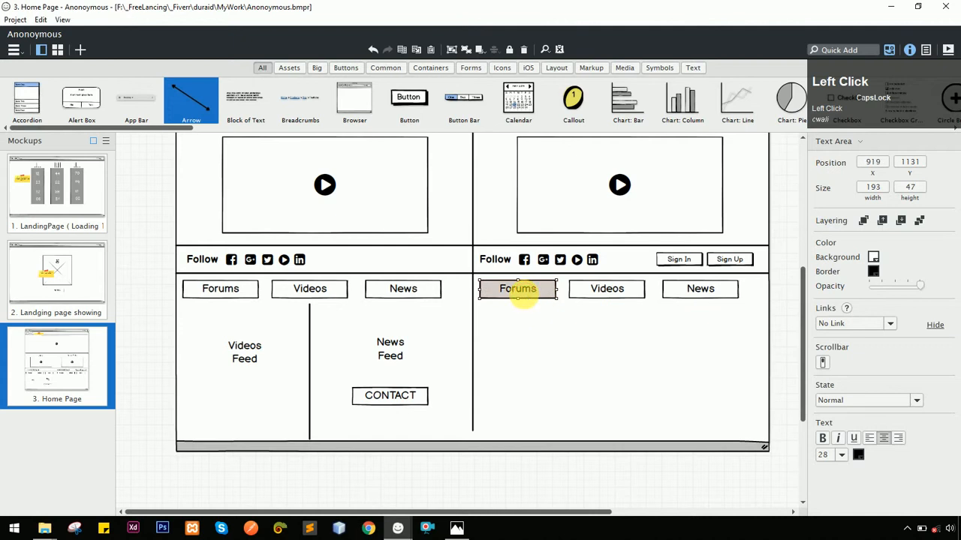
{"action": "double_click", "coordinate": [518, 297]}
{"action": "type", "text": "SHOP"}
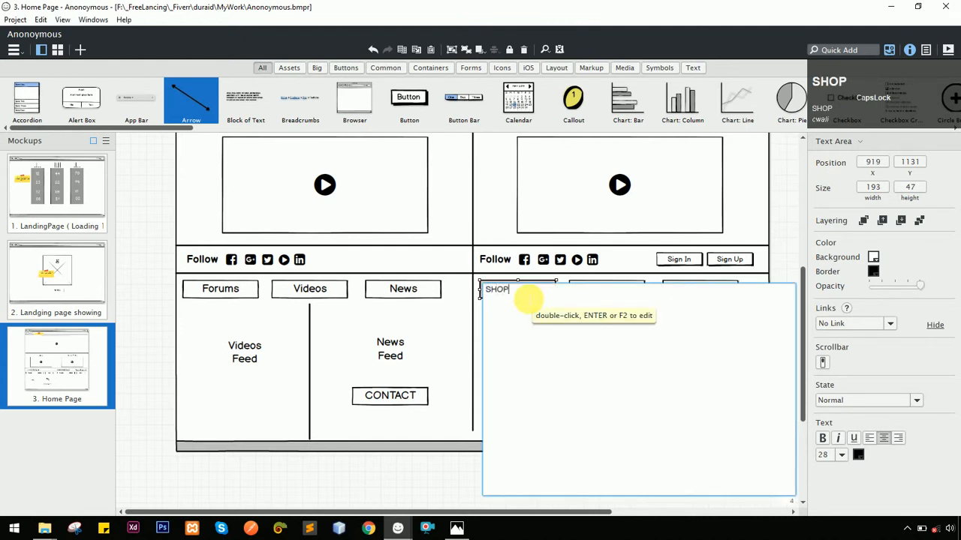
{"action": "left_click", "coordinate": [620, 185]}
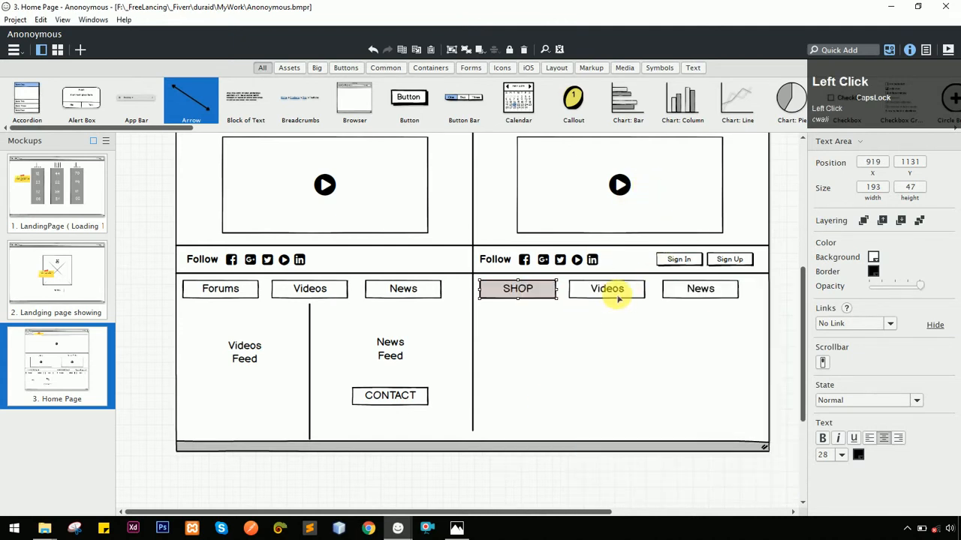
{"action": "double_click", "coordinate": [608, 295]}
{"action": "type", "text": "LEARN"}
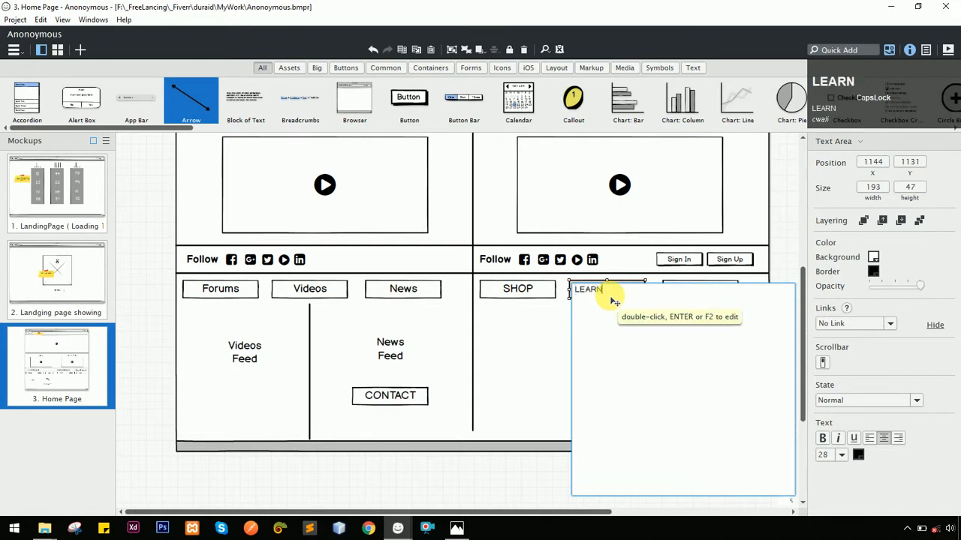
{"action": "left_click", "coordinate": [638, 219]}
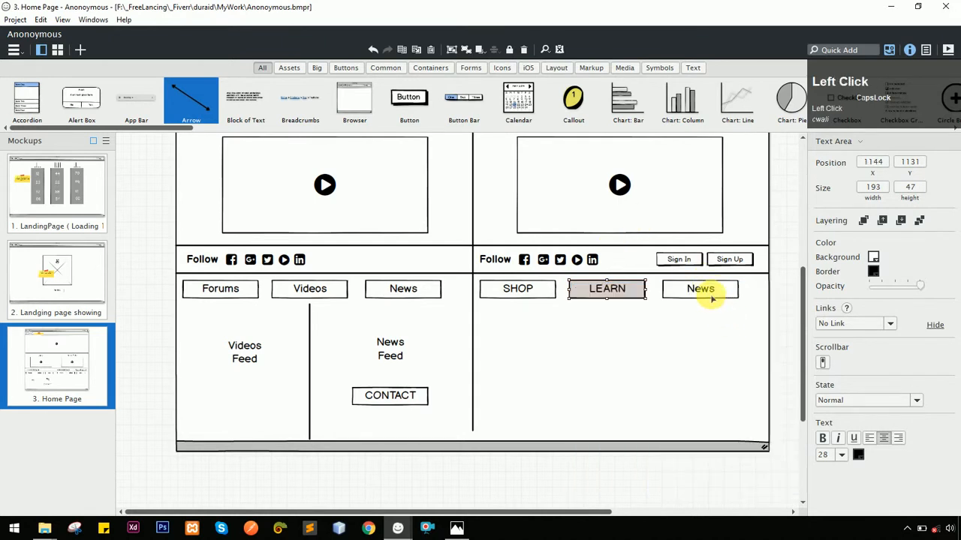
Relabel the copied News box in the right column as "DONATE"
{"action": "left_click", "coordinate": [710, 292]}
{"action": "double_click", "coordinate": [711, 292]}
{"action": "type", "text": "DONAM"}
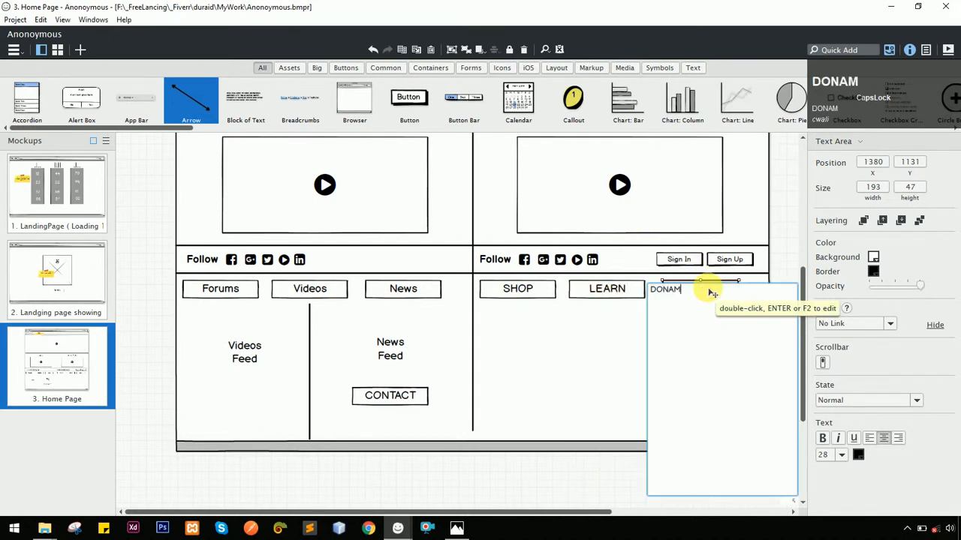
{"action": "key", "text": "BackSpace"}
{"action": "type", "text": "TE"}
{"action": "left_click", "coordinate": [704, 260]}
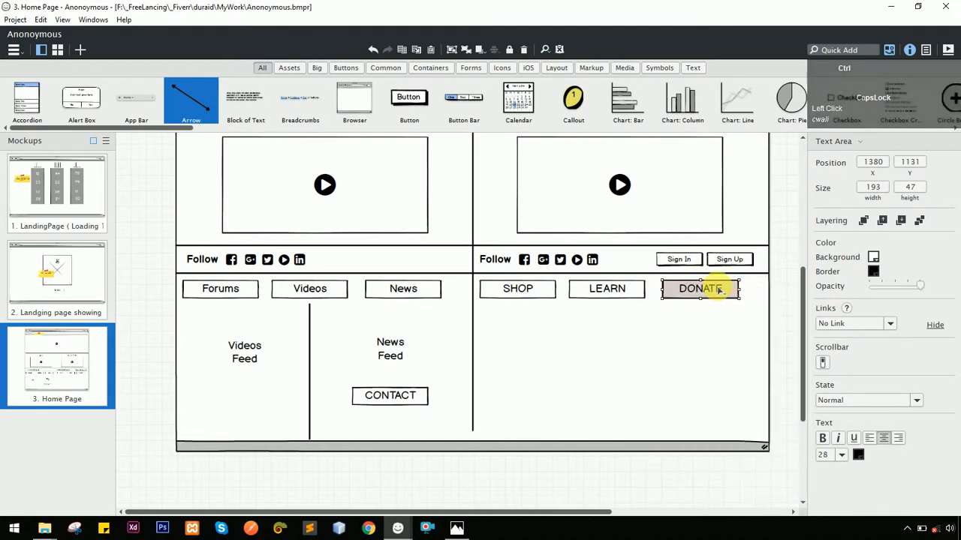
Duplicate the DONATE box beside itself at X 1601, Y 1131, and relabel the copy "CONTACT"
{"action": "left_click_drag", "start_coordinate": [721, 293], "coordinate": [700, 295]}
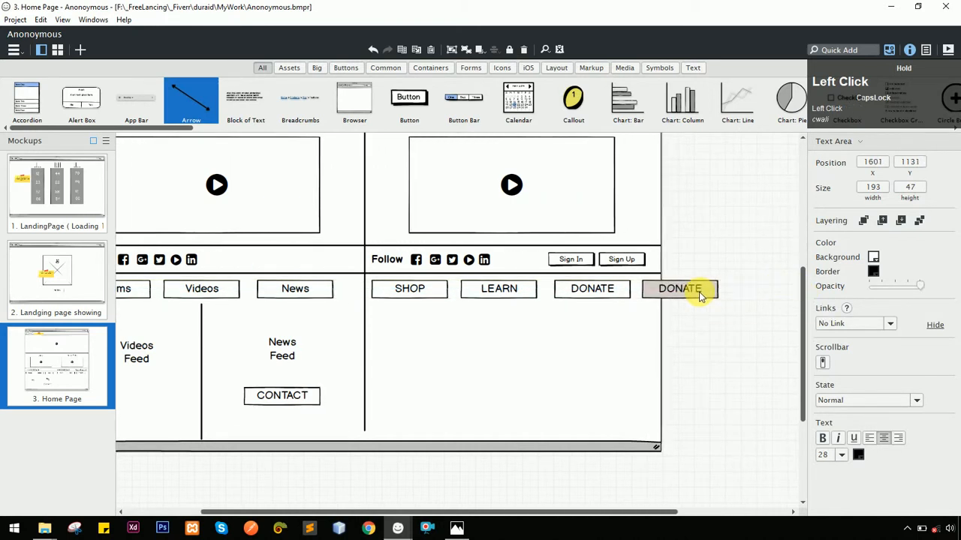
{"action": "double_click", "coordinate": [700, 292]}
{"action": "type", "text": "cCONTACT"}
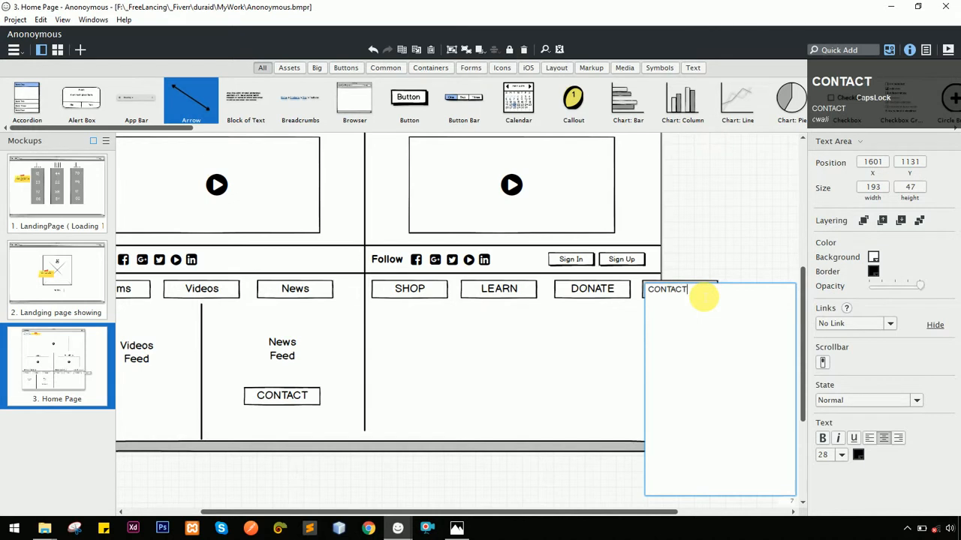
{"action": "left_click", "coordinate": [706, 253]}
Shrink the SHOP, LEARN, DONATE and CONTACT boxes together to about 159 wide each so they fit inside the page edge
{"action": "left_click", "coordinate": [669, 292]}
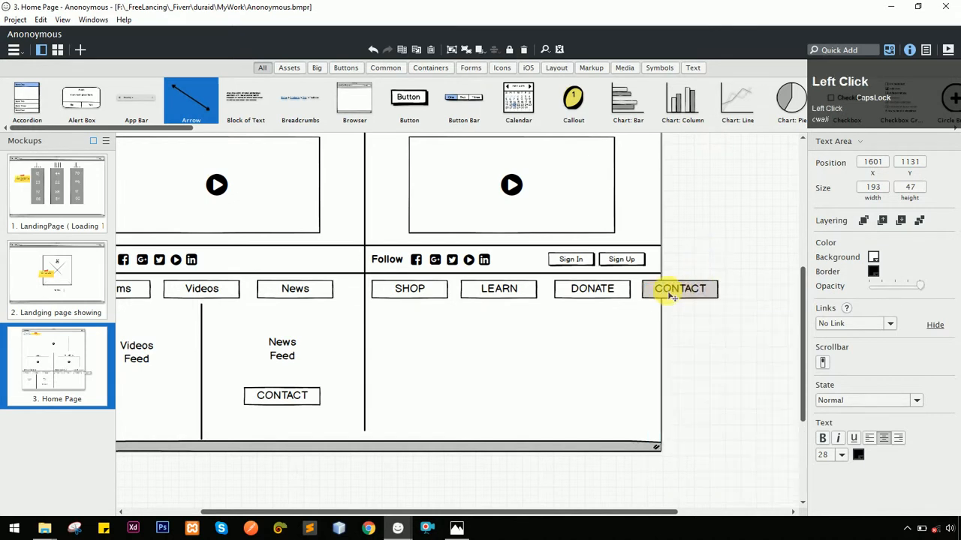
{"action": "left_click", "coordinate": [579, 289], "text": "shift"}
{"action": "left_click", "coordinate": [510, 290], "text": "shift"}
{"action": "left_click", "coordinate": [423, 295], "text": "shift"}
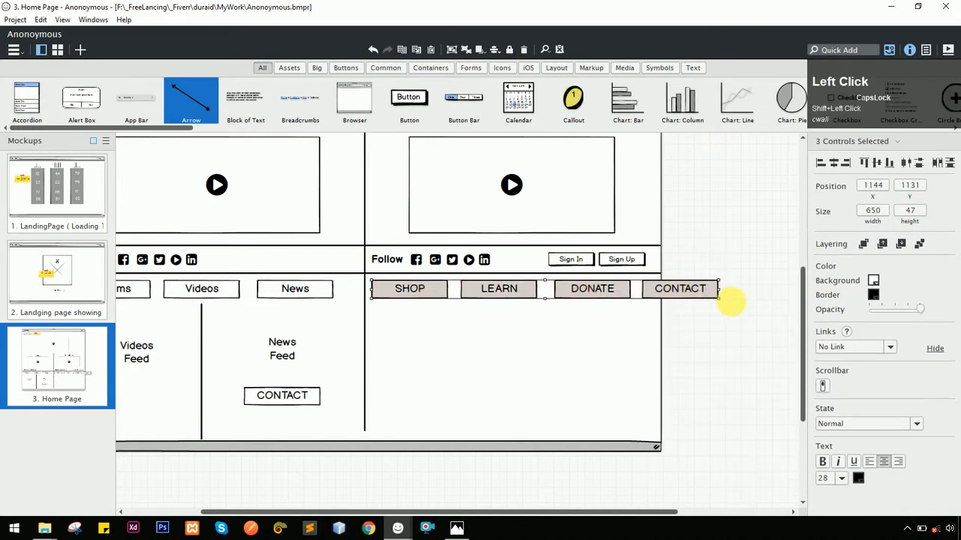
{"action": "left_click_drag", "start_coordinate": [719, 306], "coordinate": [660, 304]}
{"action": "left_click", "coordinate": [704, 290]}
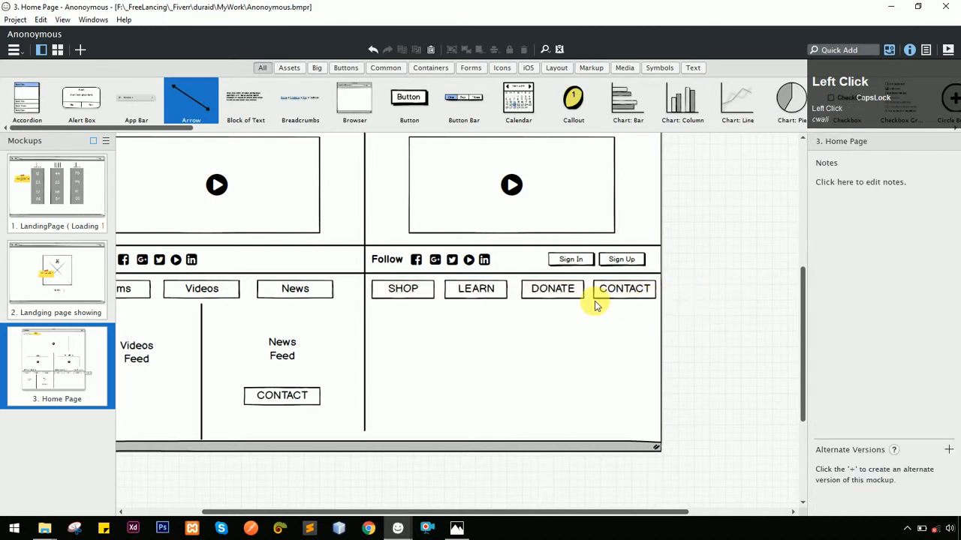
Nudge the DONATE box slightly left to even out the spacing in the SHOP to CONTACT row
{"action": "left_click", "coordinate": [553, 294]}
{"action": "key", "text": "Page_Up"}
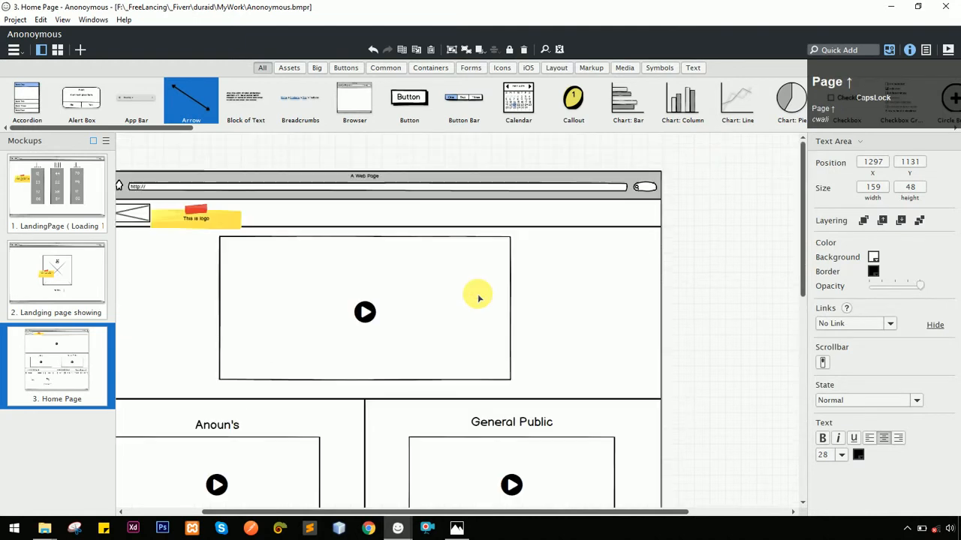
{"action": "key", "text": "Page_Down"}
{"action": "key", "text": "Left"}
{"action": "key", "text": "Left"}
{"action": "key", "text": "Left"}
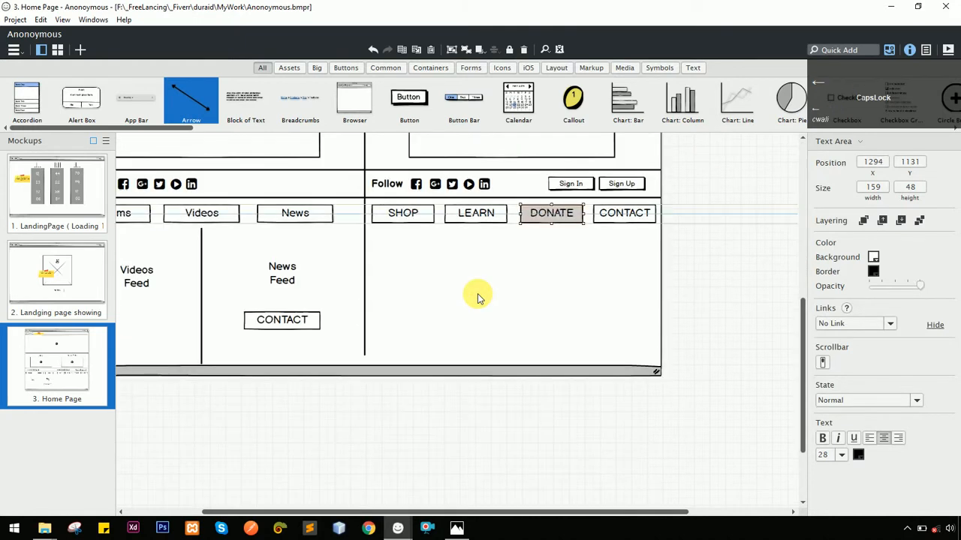
{"action": "left_click", "coordinate": [666, 217]}
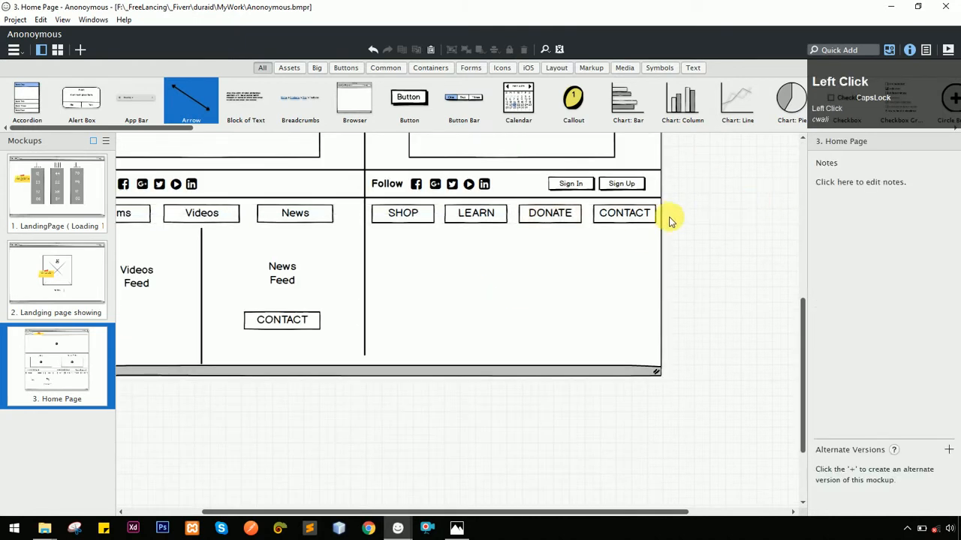
Check the sketch's footer area and extend the central vertical divider down to the page's bottom bar, at a height of 857
{"action": "key", "text": "alt+Tab"}
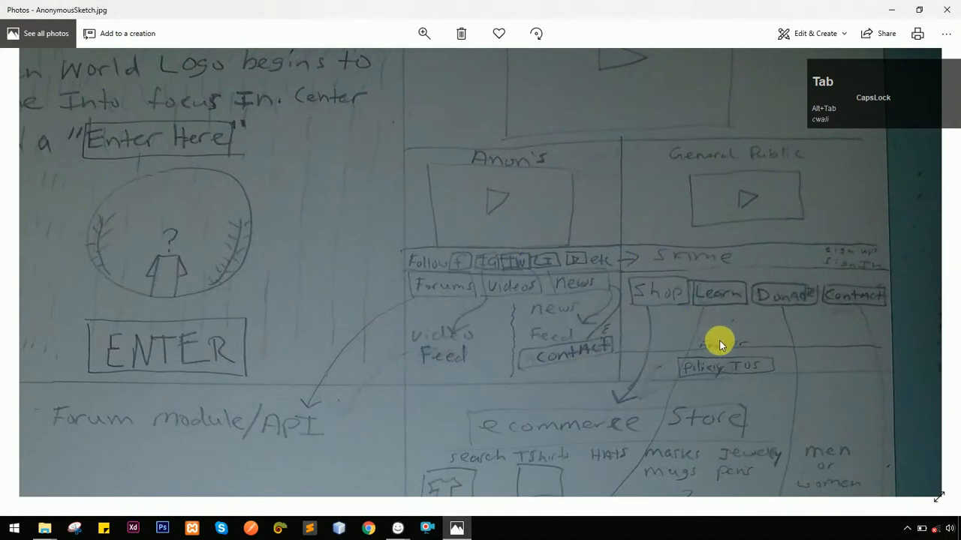
{"action": "scroll", "coordinate": [760, 374], "scroll_direction": "down", "scroll_amount": 1}
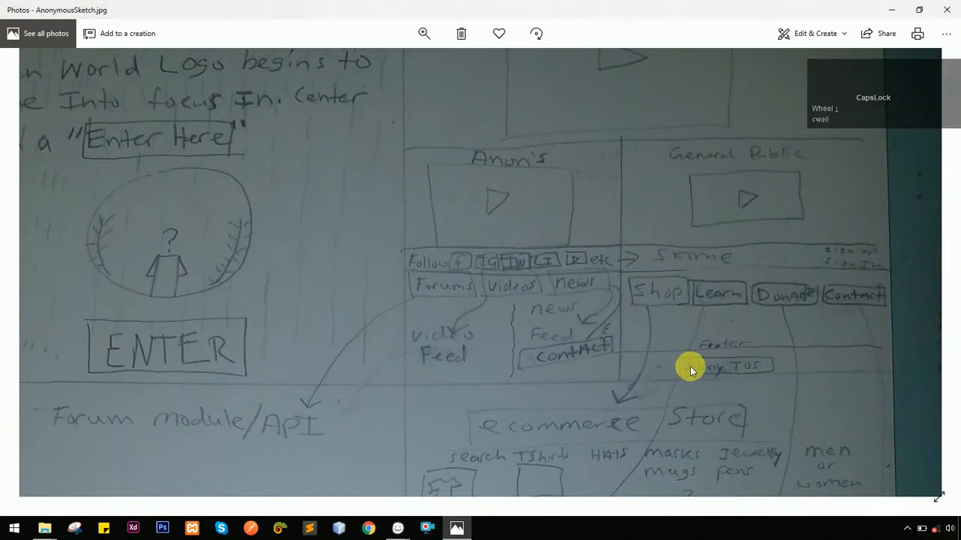
{"action": "key", "text": "alt+Tab"}
{"action": "scroll", "coordinate": [396, 338], "scroll_direction": "left", "scroll_amount": 1}
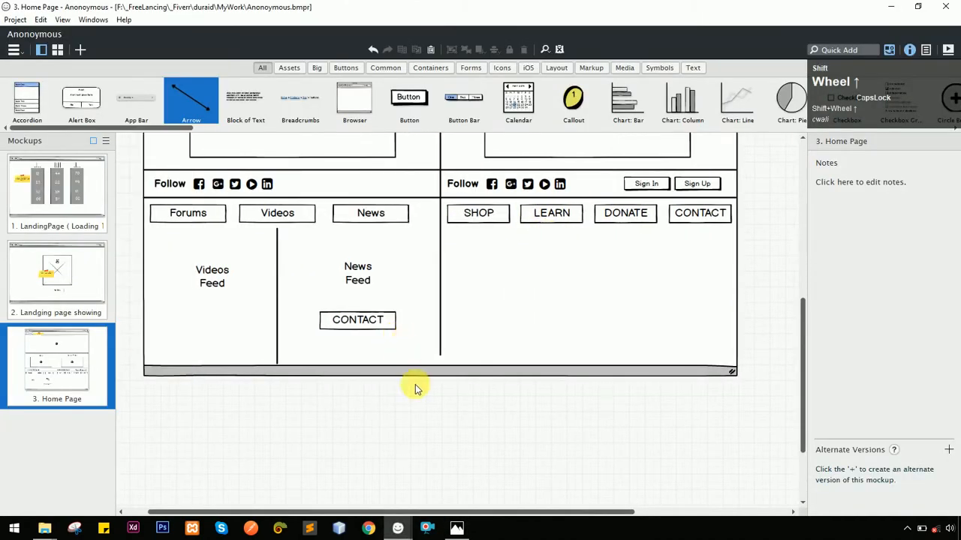
{"action": "left_click", "coordinate": [441, 349]}
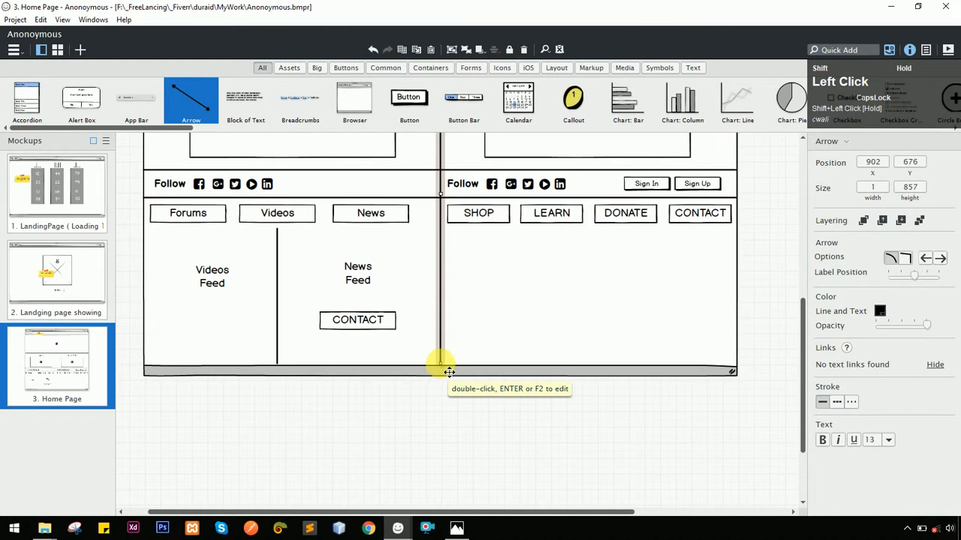
{"action": "left_click", "coordinate": [422, 379]}
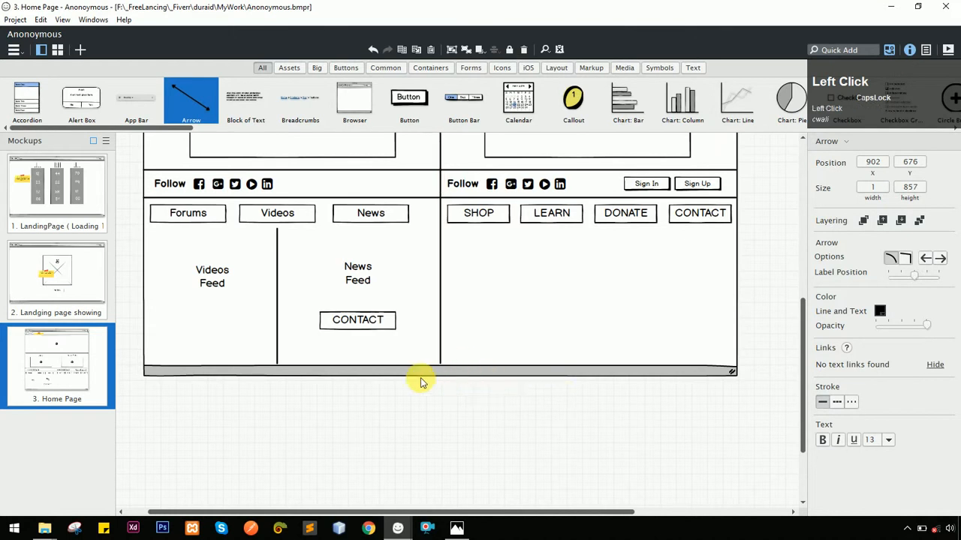
Copy the short vertical line and turn it into a 749-wide horizontal divider across the right column at X 902, Y 1385
{"action": "left_click", "coordinate": [279, 311]}
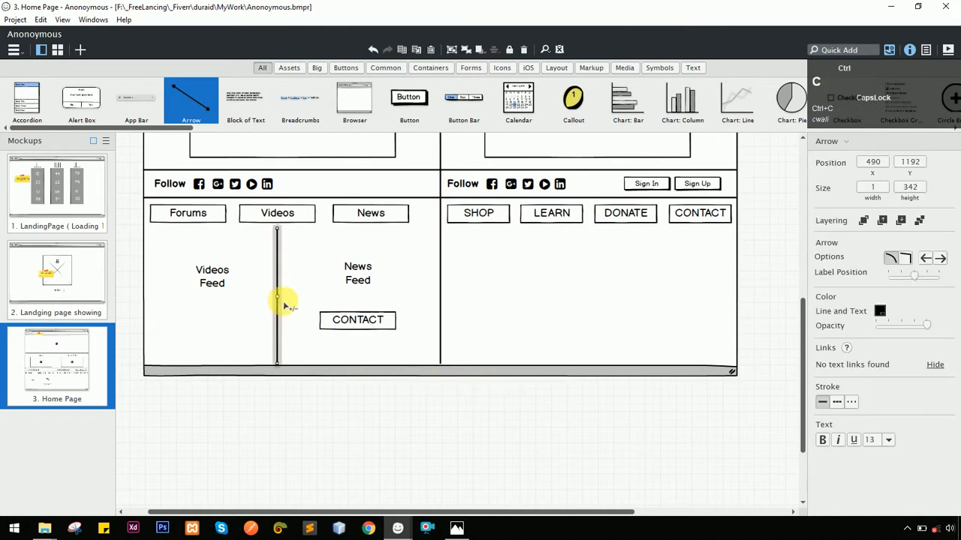
{"action": "key", "text": "ctrl+v"}
{"action": "left_click_drag", "start_coordinate": [285, 256], "coordinate": [725, 304]}
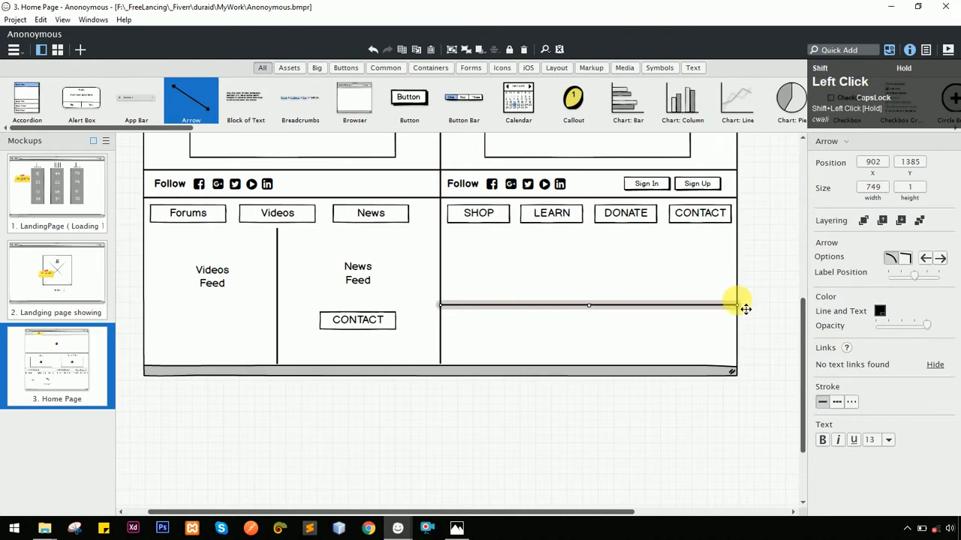
{"action": "left_click_drag", "start_coordinate": [745, 307], "coordinate": [756, 298]}
{"action": "left_click", "coordinate": [753, 315]}
Duplicate the News Feed text onto the right column's horizontal divider, change it to "FOOTER", and shorten its box to sit above the line
{"action": "key", "text": "alt+Tab"}
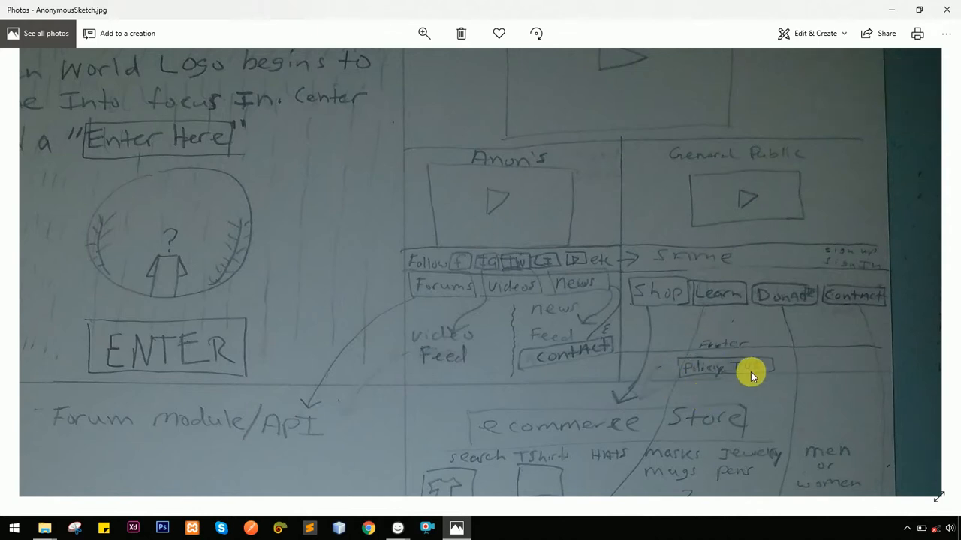
{"action": "key", "text": "alt+Tab"}
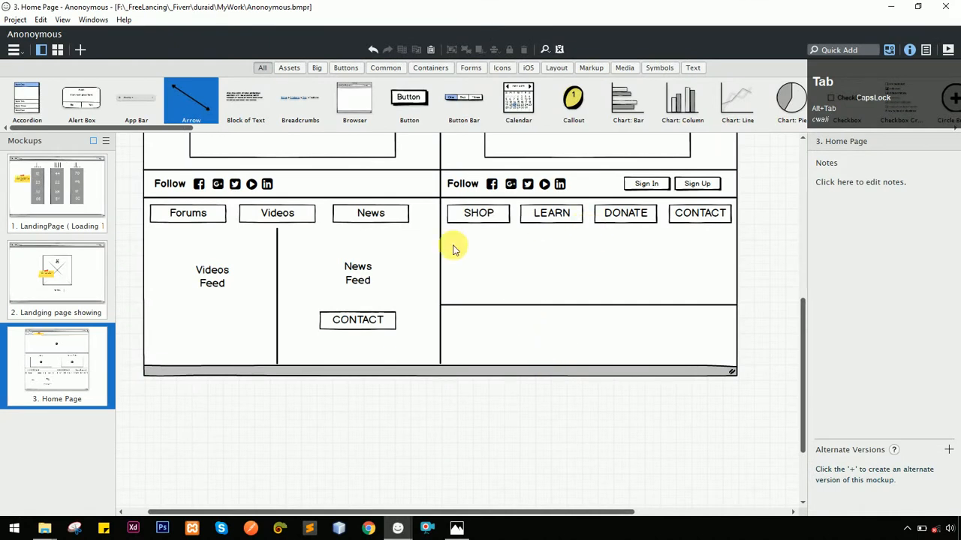
{"action": "left_click", "coordinate": [357, 278]}
{"action": "key", "text": "ctrl+v"}
{"action": "left_click_drag", "start_coordinate": [357, 277], "coordinate": [581, 303]}
{"action": "double_click", "coordinate": [581, 302]}
{"action": "type", "text": "Fo"}
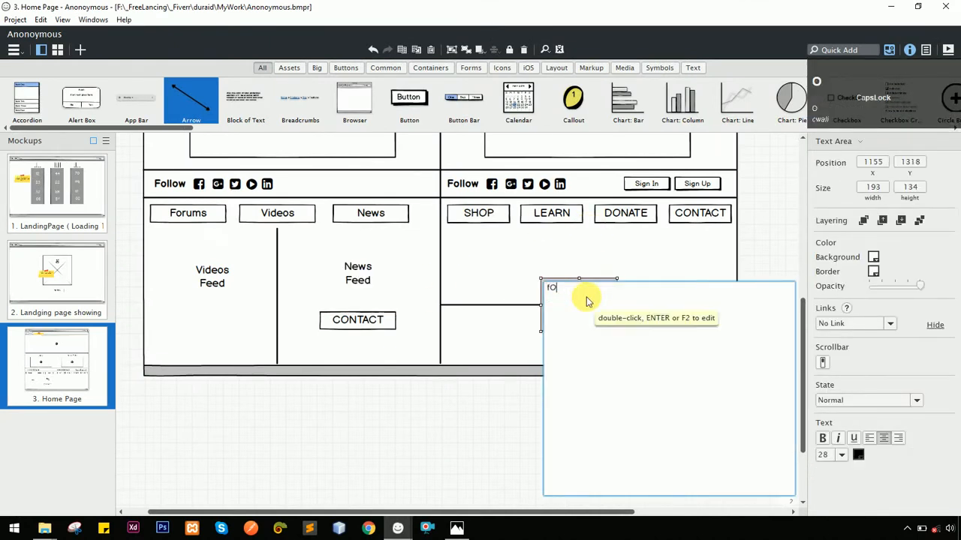
{"action": "left_click", "coordinate": [622, 248]}
{"action": "left_click_drag", "start_coordinate": [579, 332], "coordinate": [586, 297]}
Check the sketch's footer and duplicate the FOOTER text below the horizontal divider, enlarged to about 692 by 123 at X 935, Y 1398
{"action": "key", "text": "alt+Tab"}
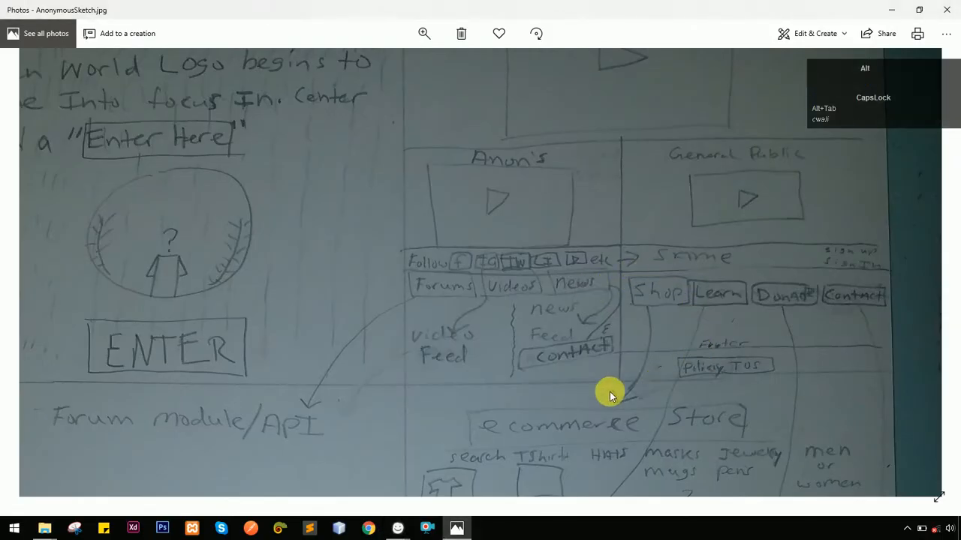
{"action": "key", "text": "alt+Tab"}
{"action": "left_click", "coordinate": [579, 309]}
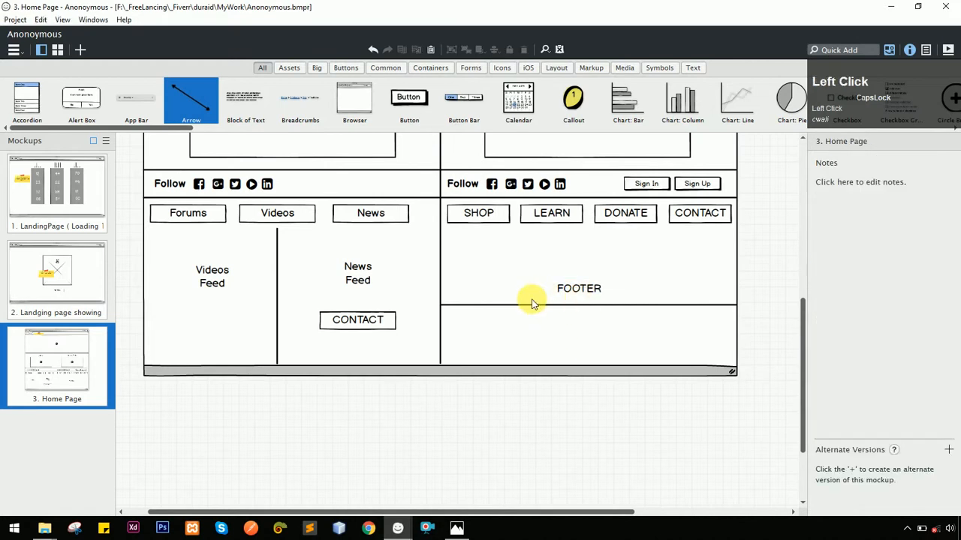
{"action": "left_click", "coordinate": [568, 291]}
{"action": "left_click_drag", "start_coordinate": [585, 295], "coordinate": [727, 362]}
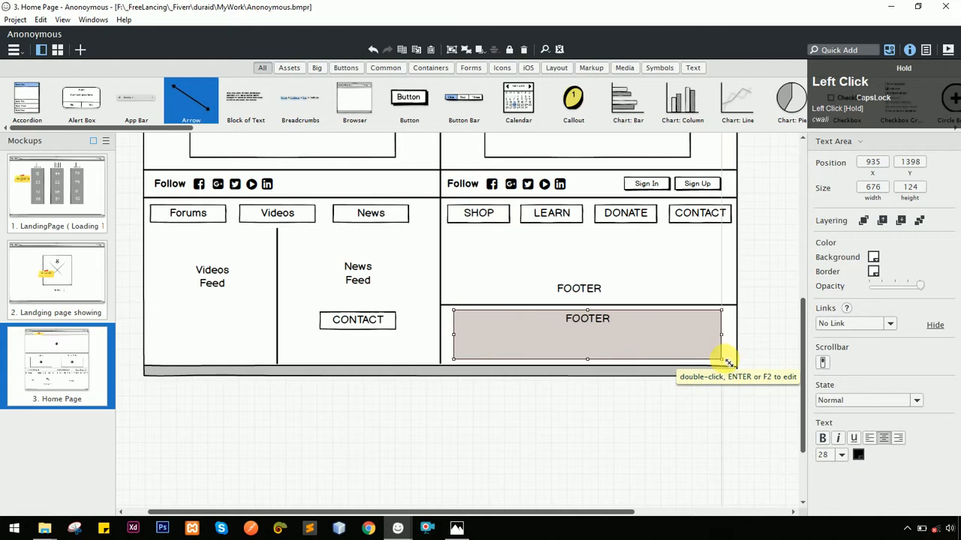
Replace the copied footer text with a lorem ipsum paragraph at font size 17, and stretch its box to about 128 high
{"action": "double_click", "coordinate": [620, 345]}
{"action": "type", "text": "LOREM ipsum dolor sit amet, consectetur adipisicing elit, sed do eiusmod tempor incididunt ut labore et dolore magna aliqua. Ut enim ad minim veniam, quis nostrud exercitation ullamco laboris nisi ut aliquip ex ea commodo consequat. Duis aute irure dolor in reprehenderit in voluptate velit esse cillum dolore eu fugiat nulla pariatur. Excepteur sint occaecat cupidatat non proident, sunt in culpa qui officia deserunt mollit anim id est laborum"}
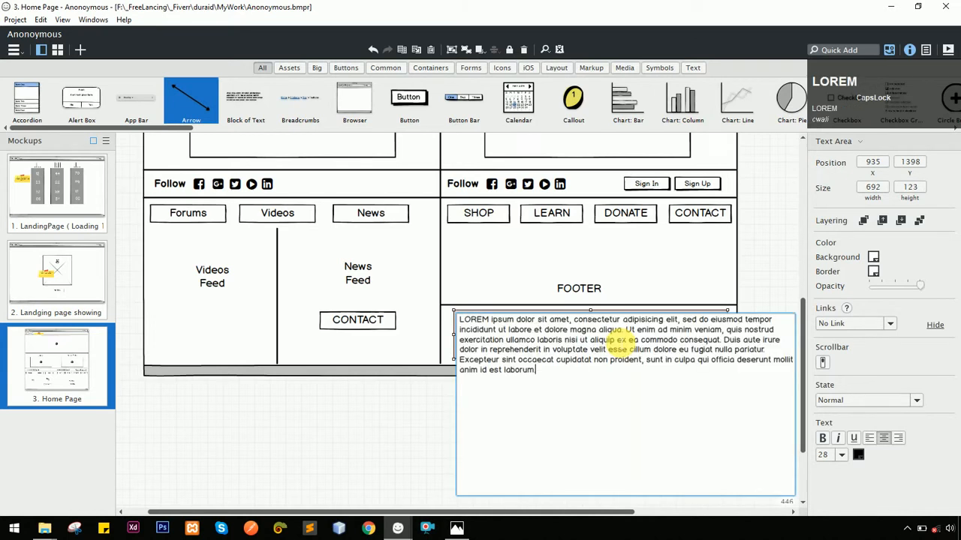
{"action": "left_click", "coordinate": [655, 299]}
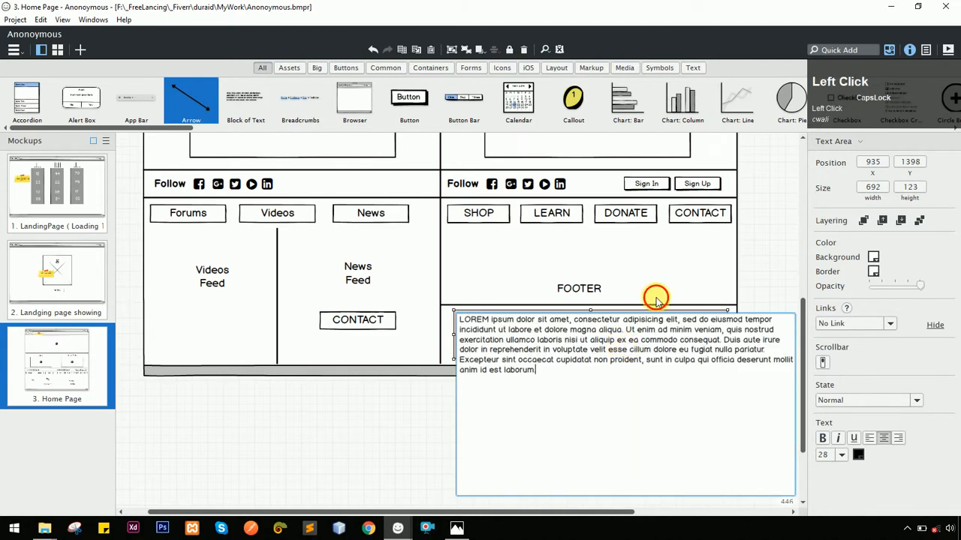
{"action": "left_click", "coordinate": [842, 455]}
{"action": "left_click", "coordinate": [829, 313]}
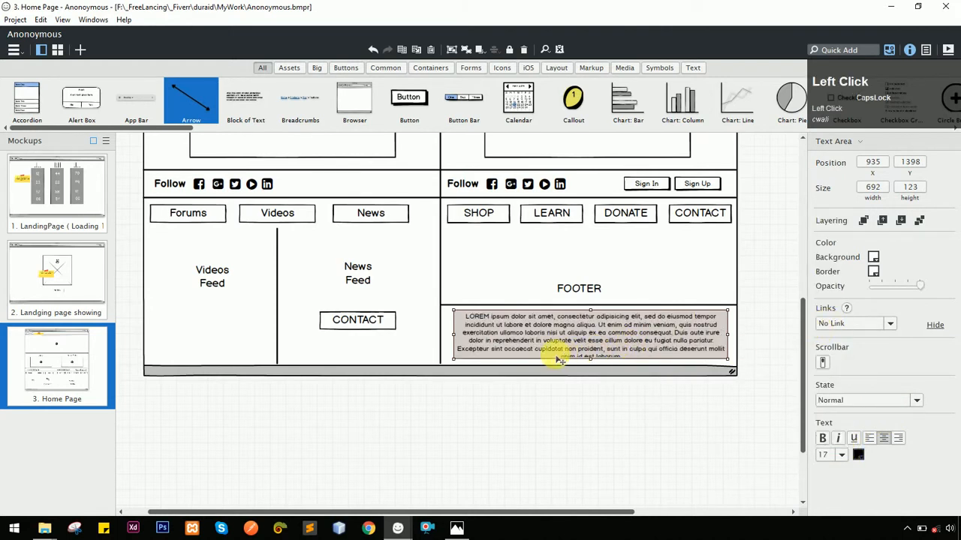
{"action": "left_click_drag", "start_coordinate": [594, 367], "coordinate": [593, 369]}
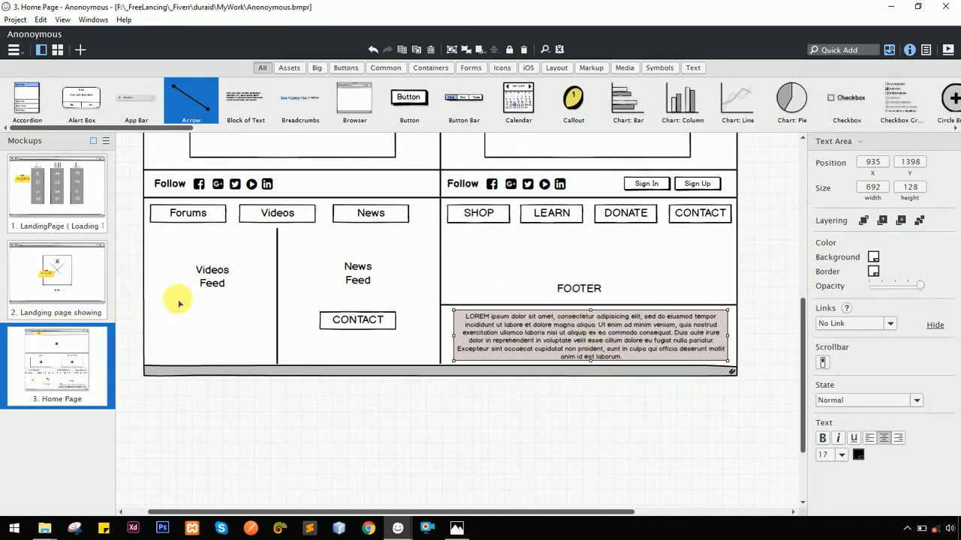
Copy the "This is logo" sticky note onto the footer paragraph at about X 1149, Y 1418, and change its text to "TOS"
{"action": "scroll", "coordinate": [172, 300], "scroll_direction": "up", "scroll_amount": 6}
{"action": "left_click", "coordinate": [259, 221]}
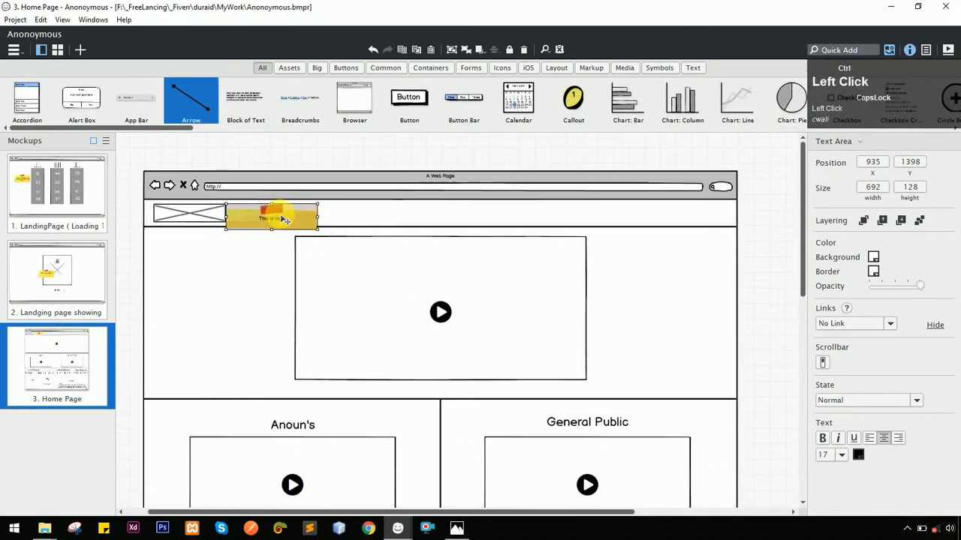
{"action": "left_click_drag", "start_coordinate": [322, 232], "coordinate": [606, 390]}
{"action": "double_click", "coordinate": [606, 389]}
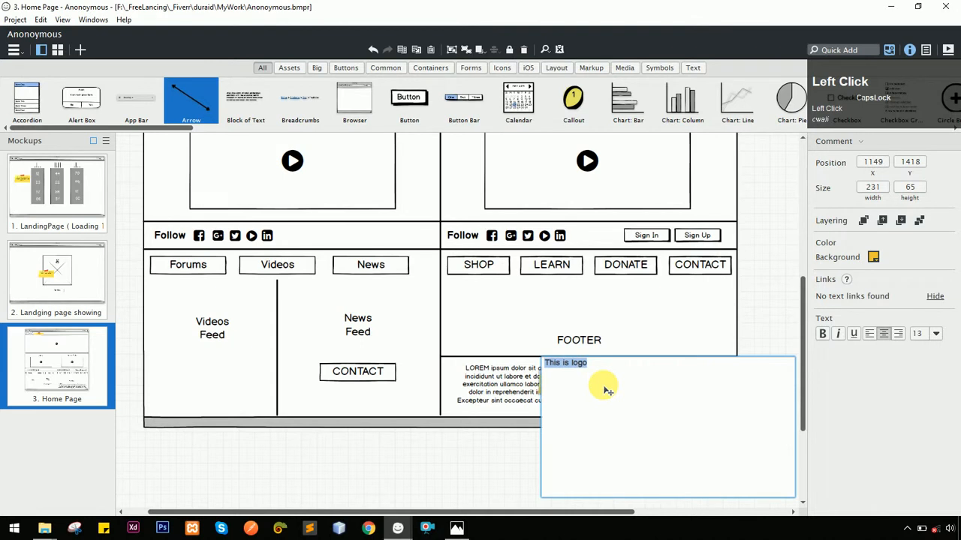
{"action": "left_click", "coordinate": [762, 291]}
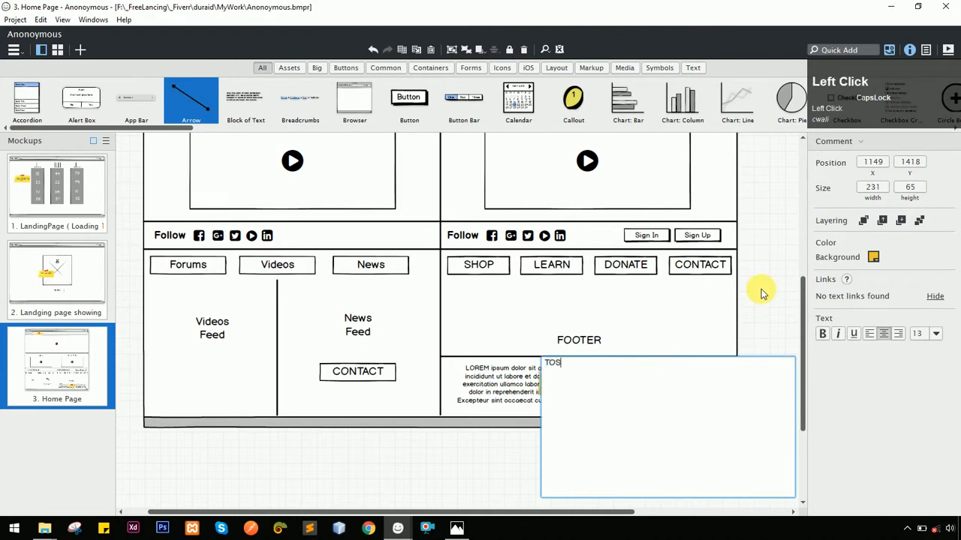
Open the LandingPage ( Loading 1 ) mockup and export all mockups to PNG into a new folder named "dELIVER" inside MyWork
{"action": "key", "text": "ctrl+0"}
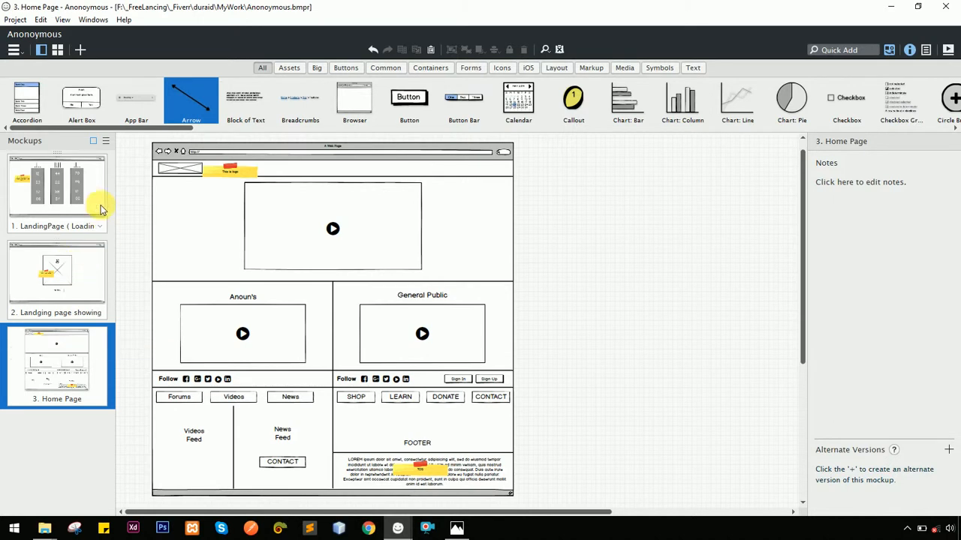
{"action": "left_click", "coordinate": [78, 197]}
{"action": "left_click", "coordinate": [126, 242]}
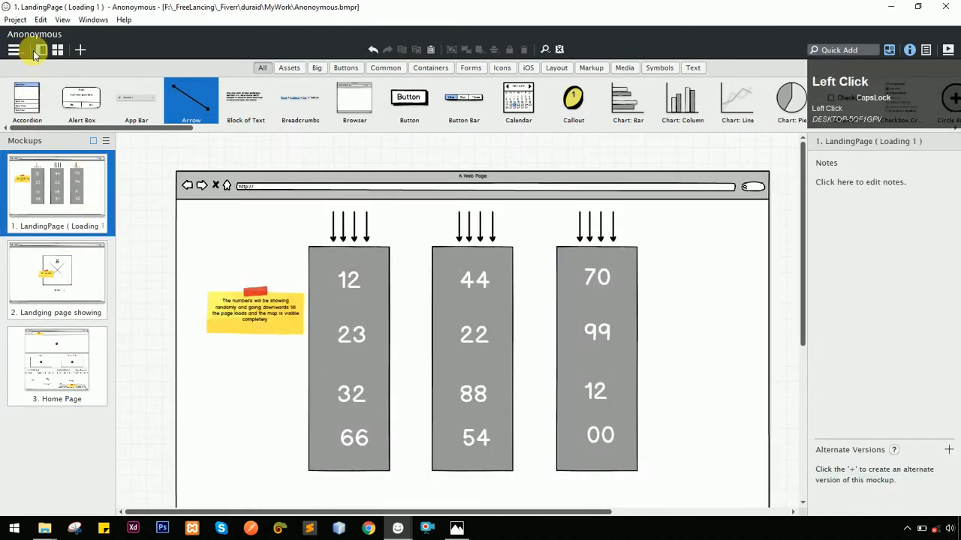
{"action": "left_click", "coordinate": [18, 20]}
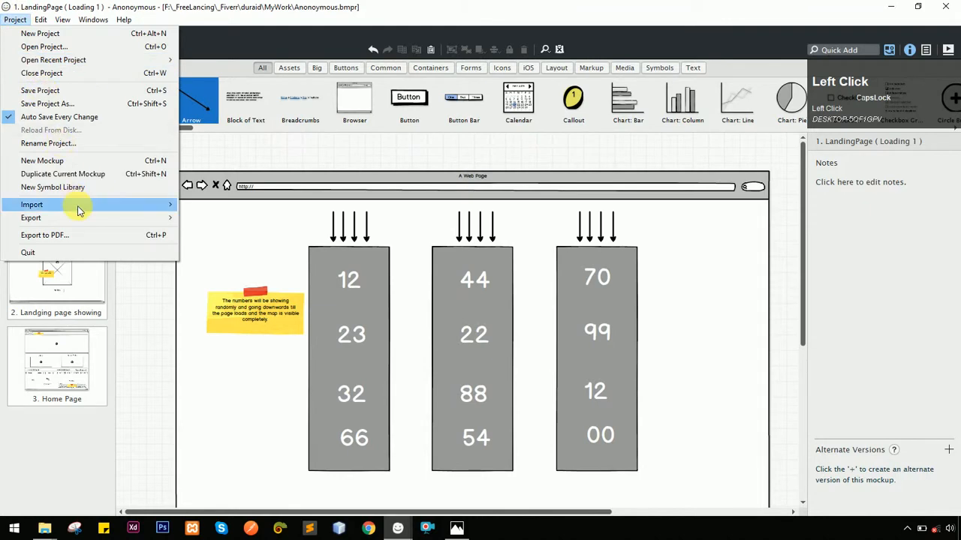
{"action": "mouse_move", "coordinate": [81, 218]}
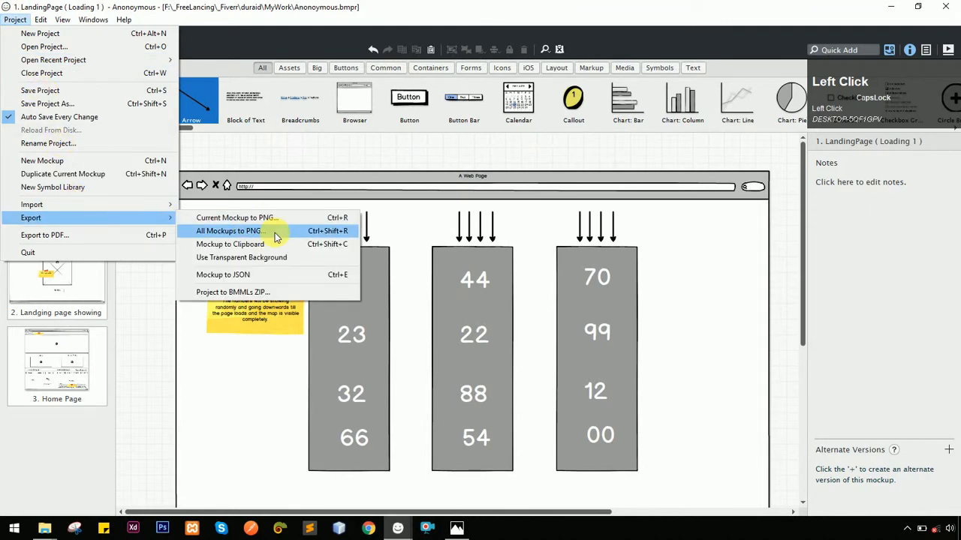
{"action": "left_click", "coordinate": [276, 236]}
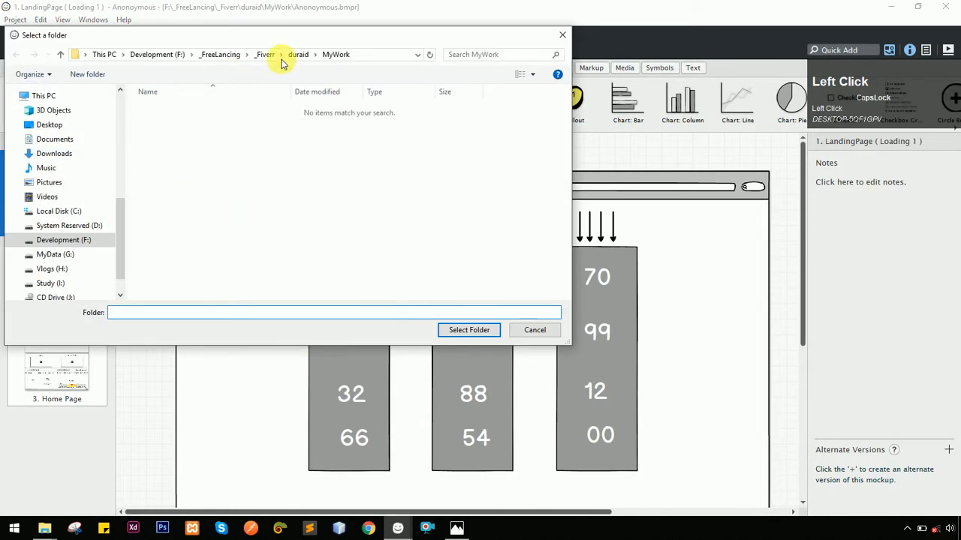
{"action": "left_click", "coordinate": [96, 73]}
{"action": "type", "text": "dELIVER"}
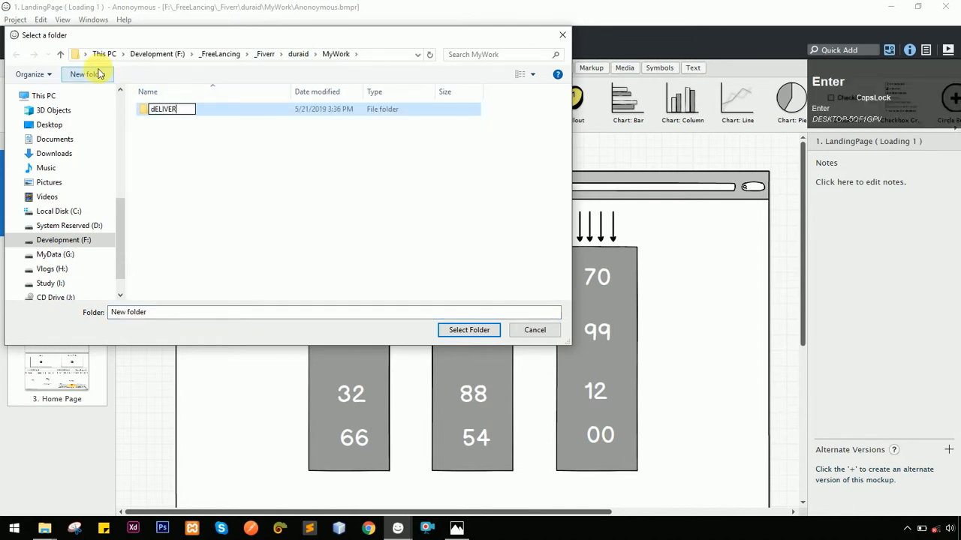
{"action": "key", "text": "Return"}
{"action": "key", "text": "Return"}
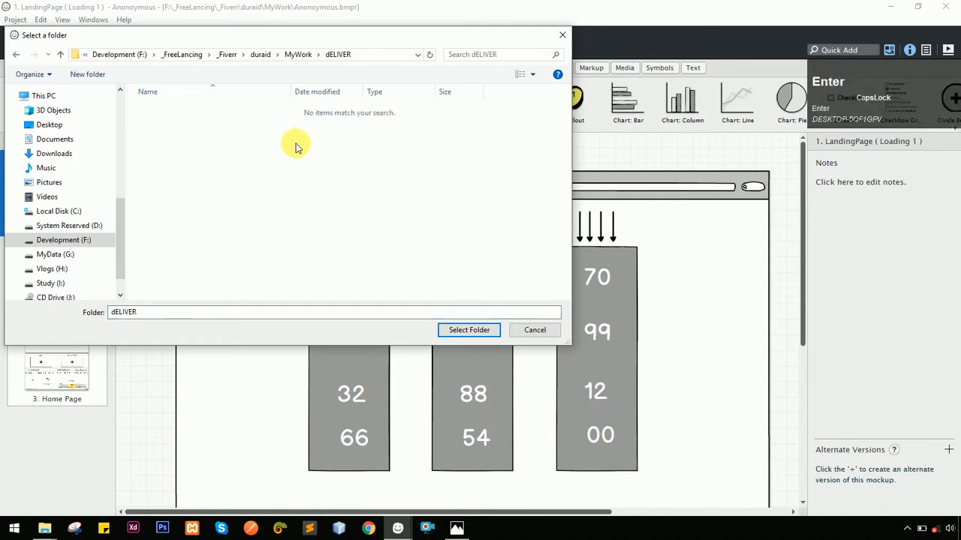
{"action": "left_click", "coordinate": [476, 330]}
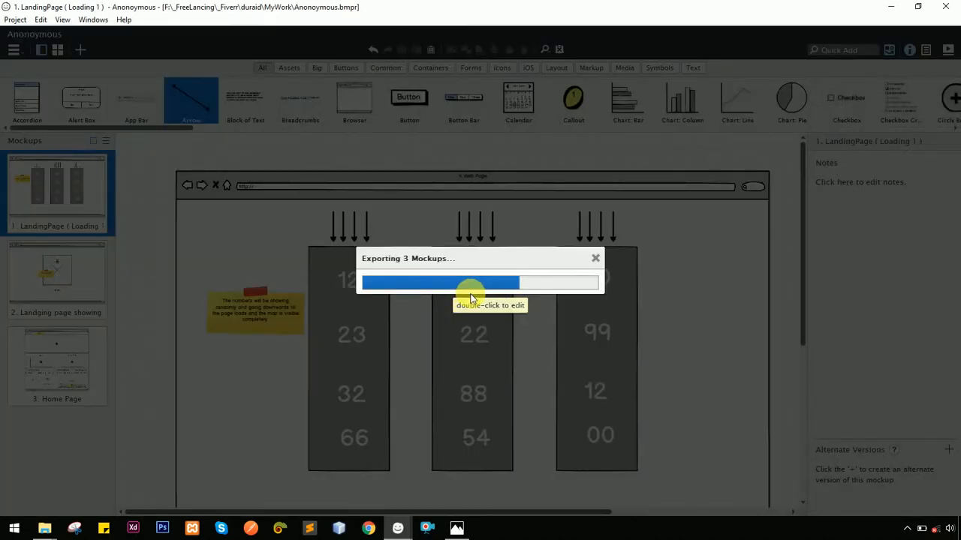
Switch to the project's File Explorer window and open the dELIVER folder inside MyWork
{"action": "key", "text": "alt+Tab"}
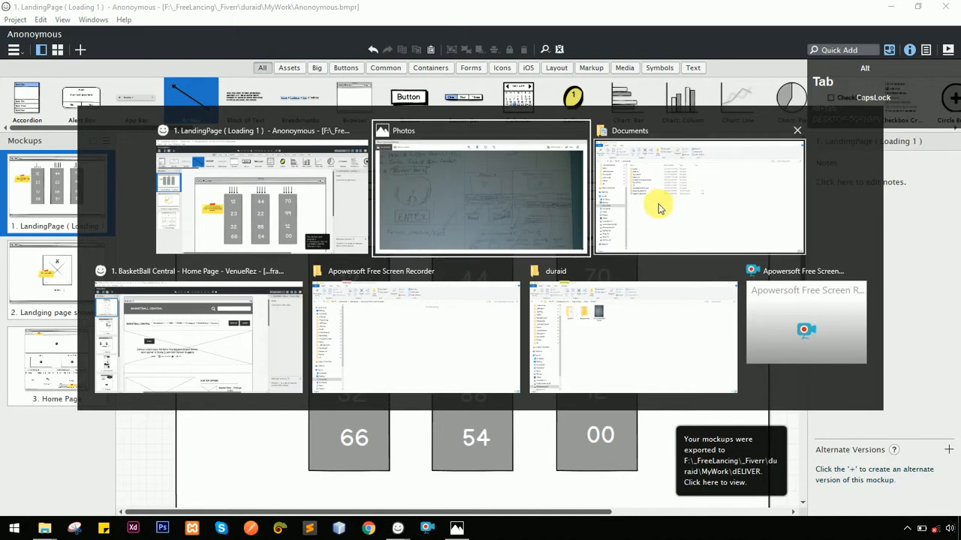
{"action": "left_click", "coordinate": [601, 334], "text": "alt"}
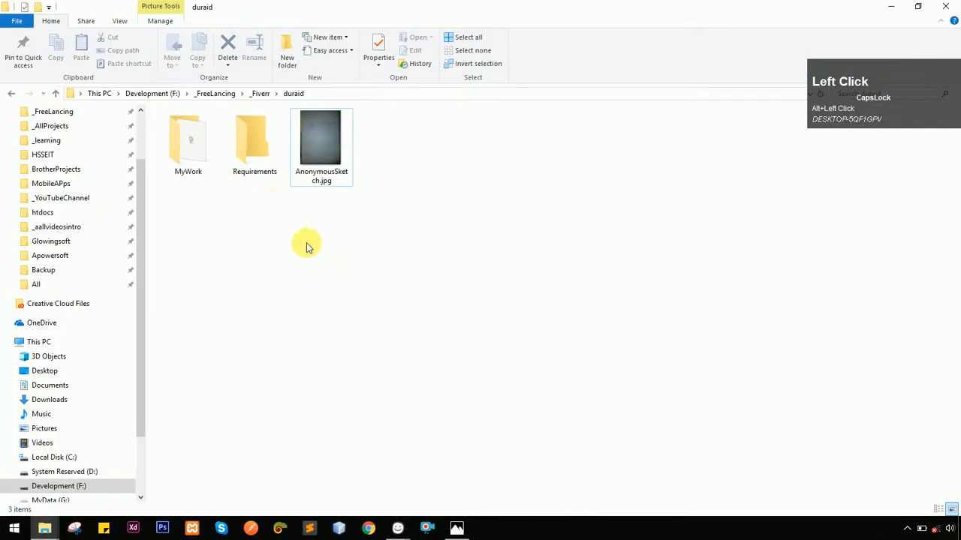
{"action": "double_click", "coordinate": [188, 146]}
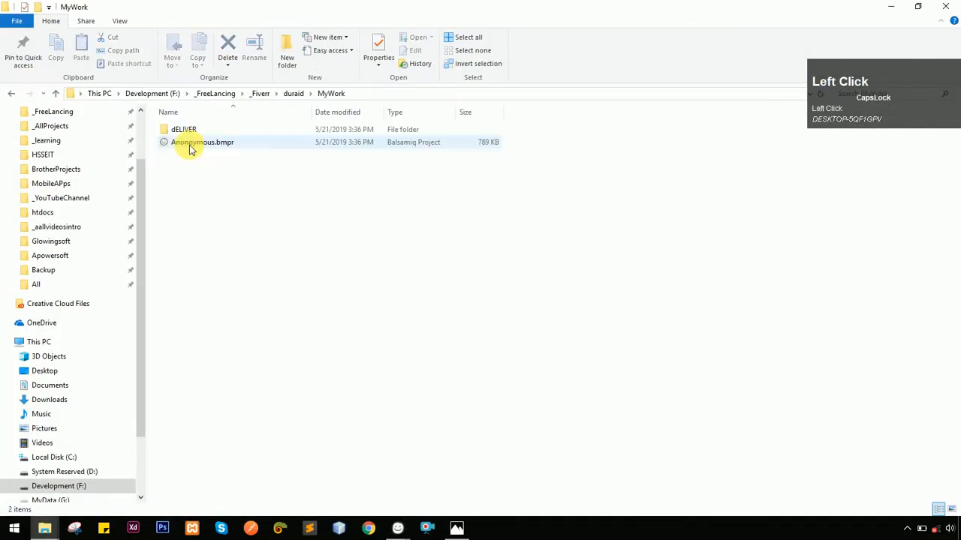
{"action": "double_click", "coordinate": [188, 129]}
Open the exported LandingPage PNG, review all three mockup images in the photo viewer, and close the viewer
{"action": "left_click", "coordinate": [196, 135]}
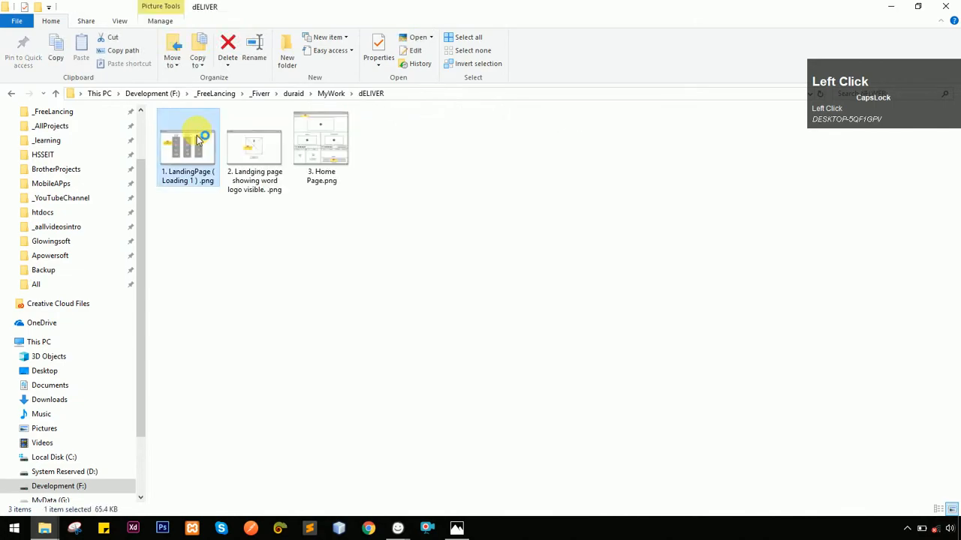
{"action": "double_click", "coordinate": [196, 136]}
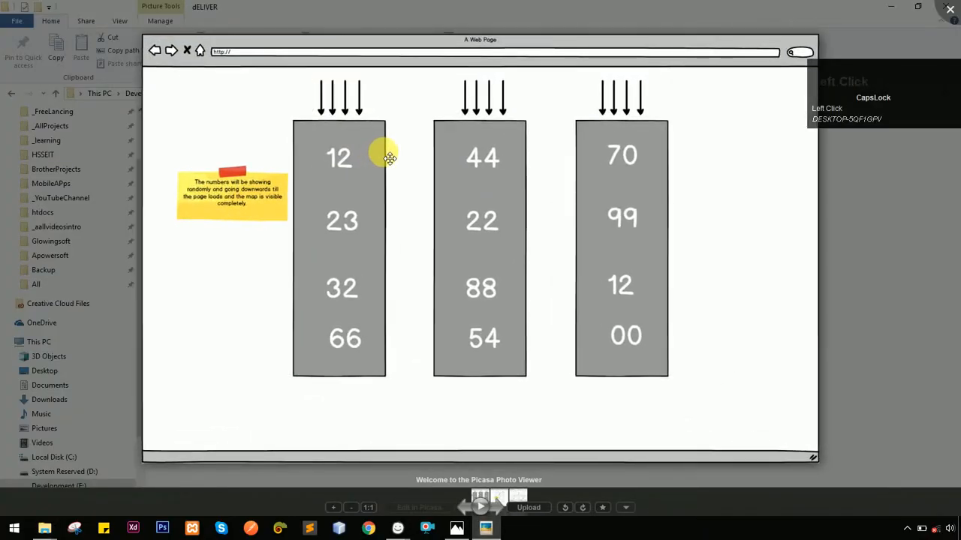
{"action": "key", "text": "Right"}
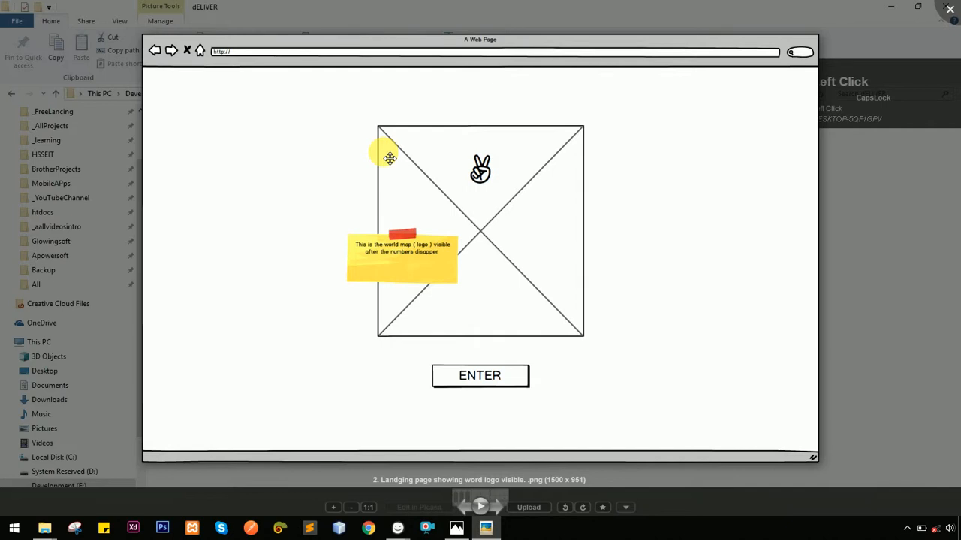
{"action": "key", "text": "Right"}
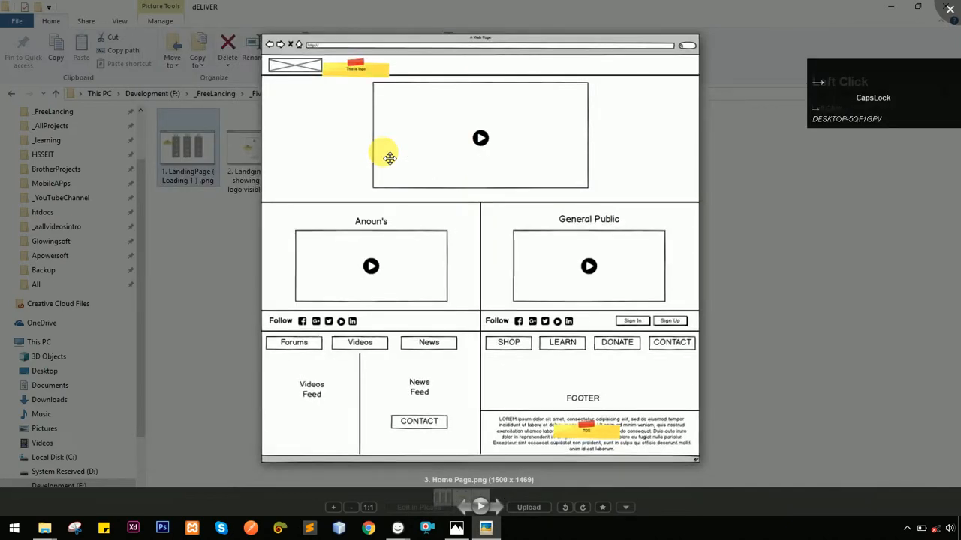
{"action": "left_click", "coordinate": [390, 158]}
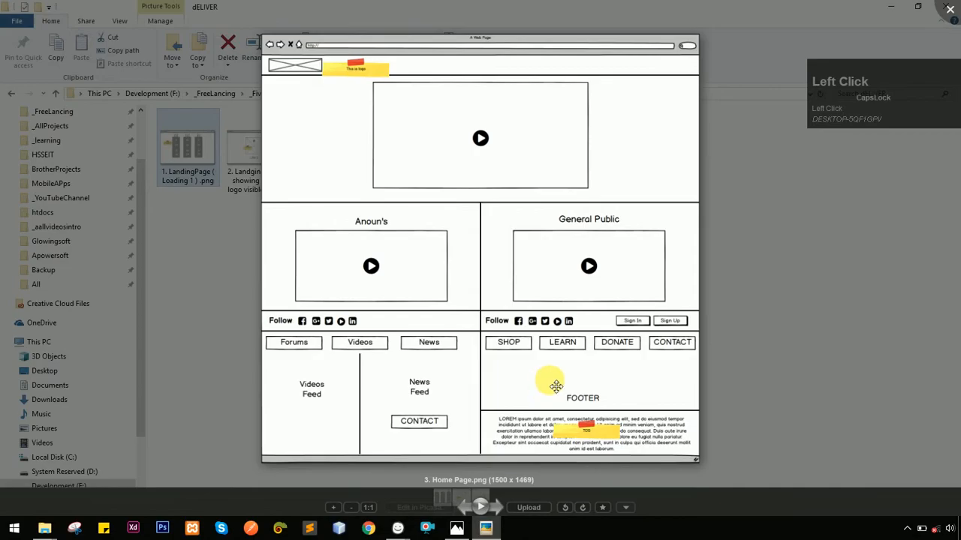
{"action": "key", "text": "Escape"}
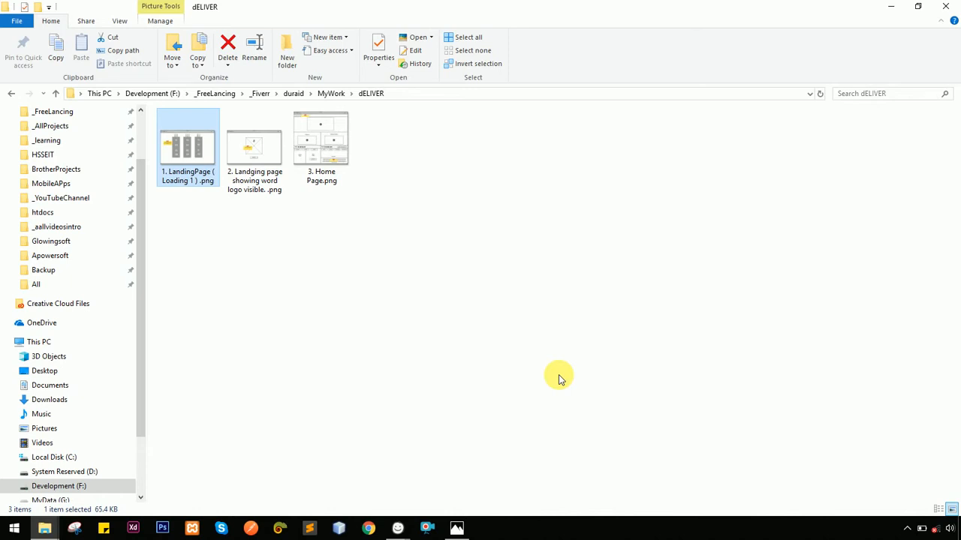
{"action": "key", "text": "ctrl"}
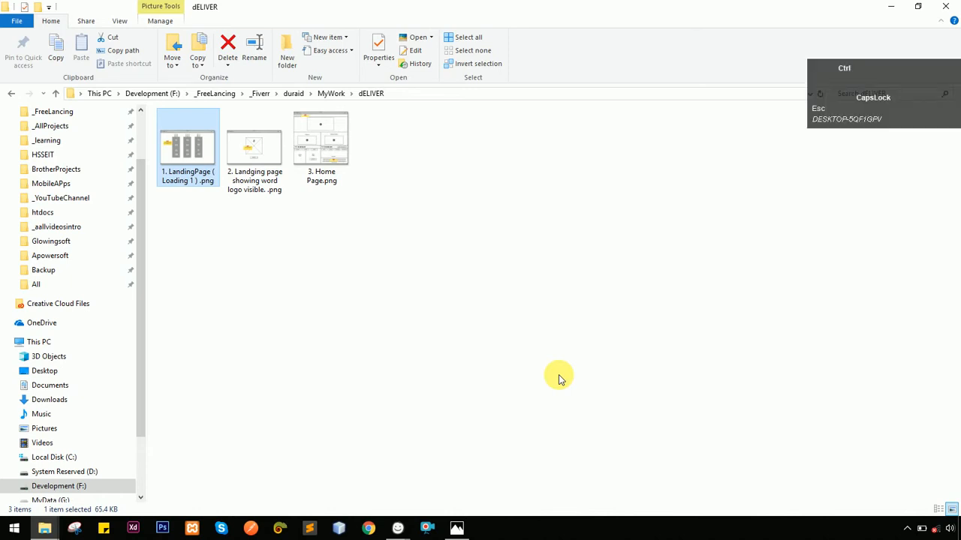